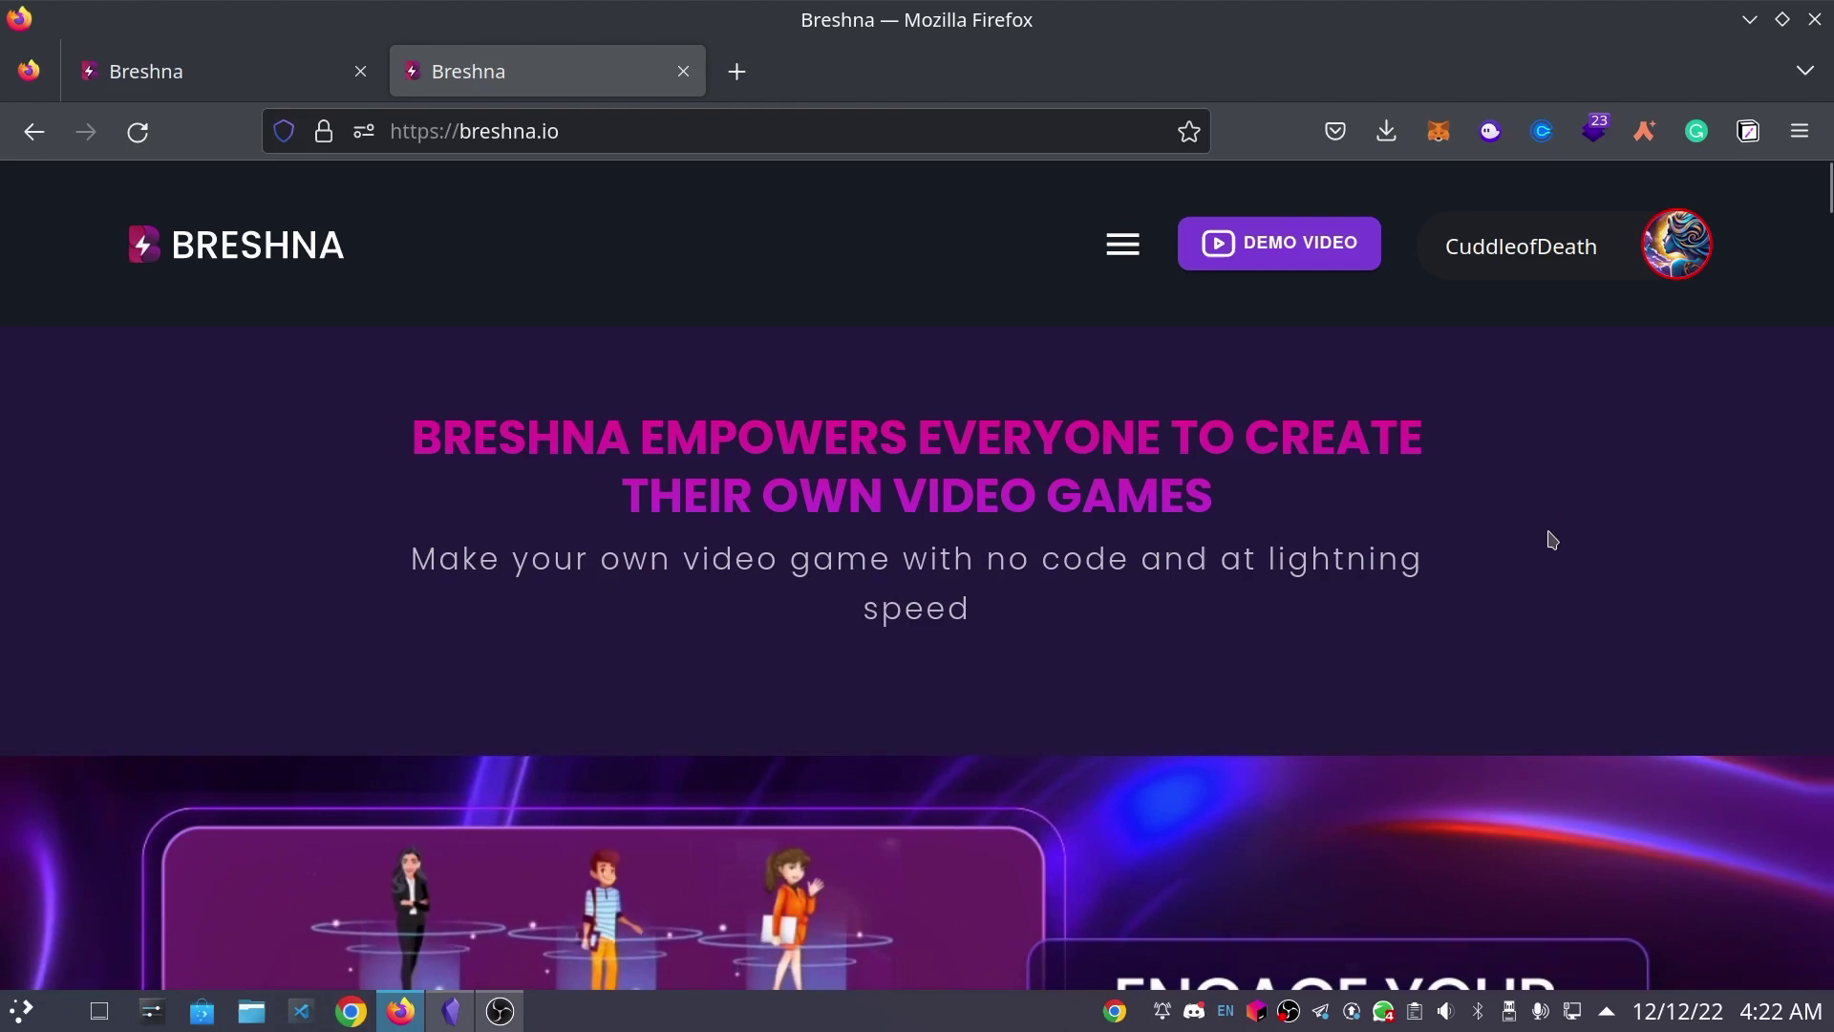
- Create a new game from the Choice Champ quiz template on breshna.io
scroll(1418, 600, "down", 8)
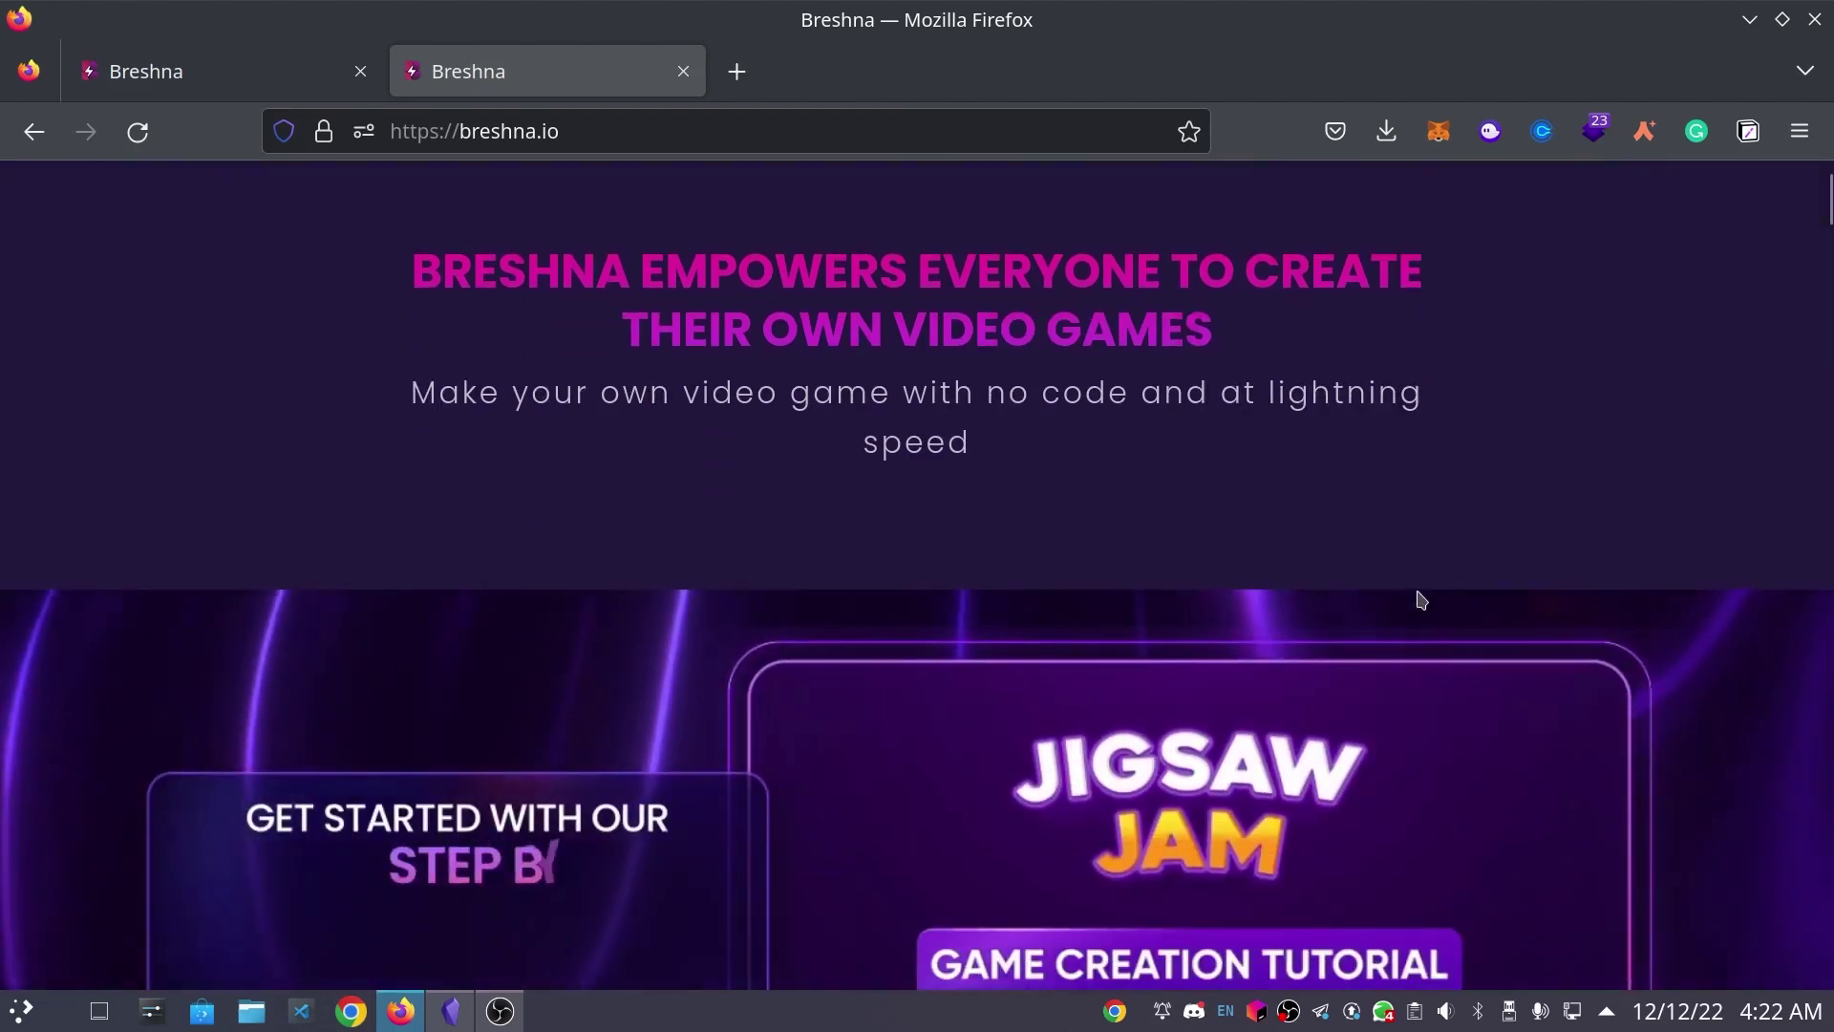
scroll(1418, 600, "down", 10)
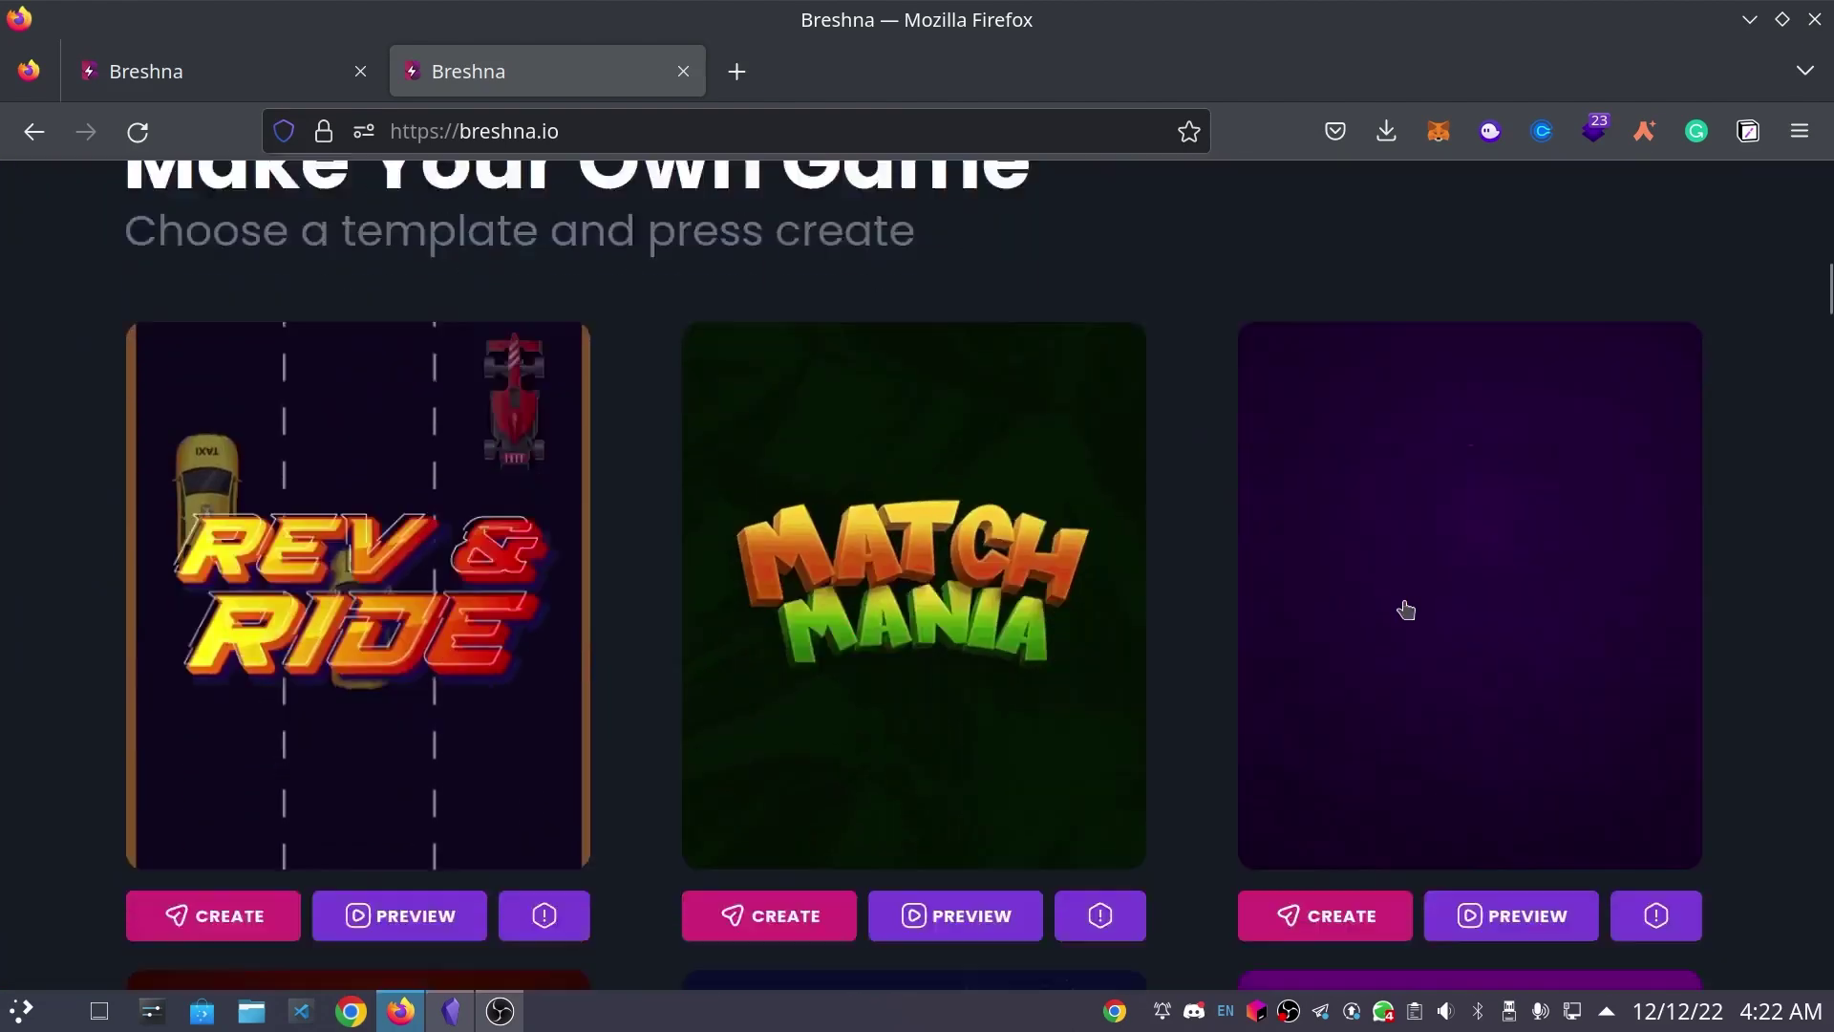
scroll(1293, 636, "down", 15)
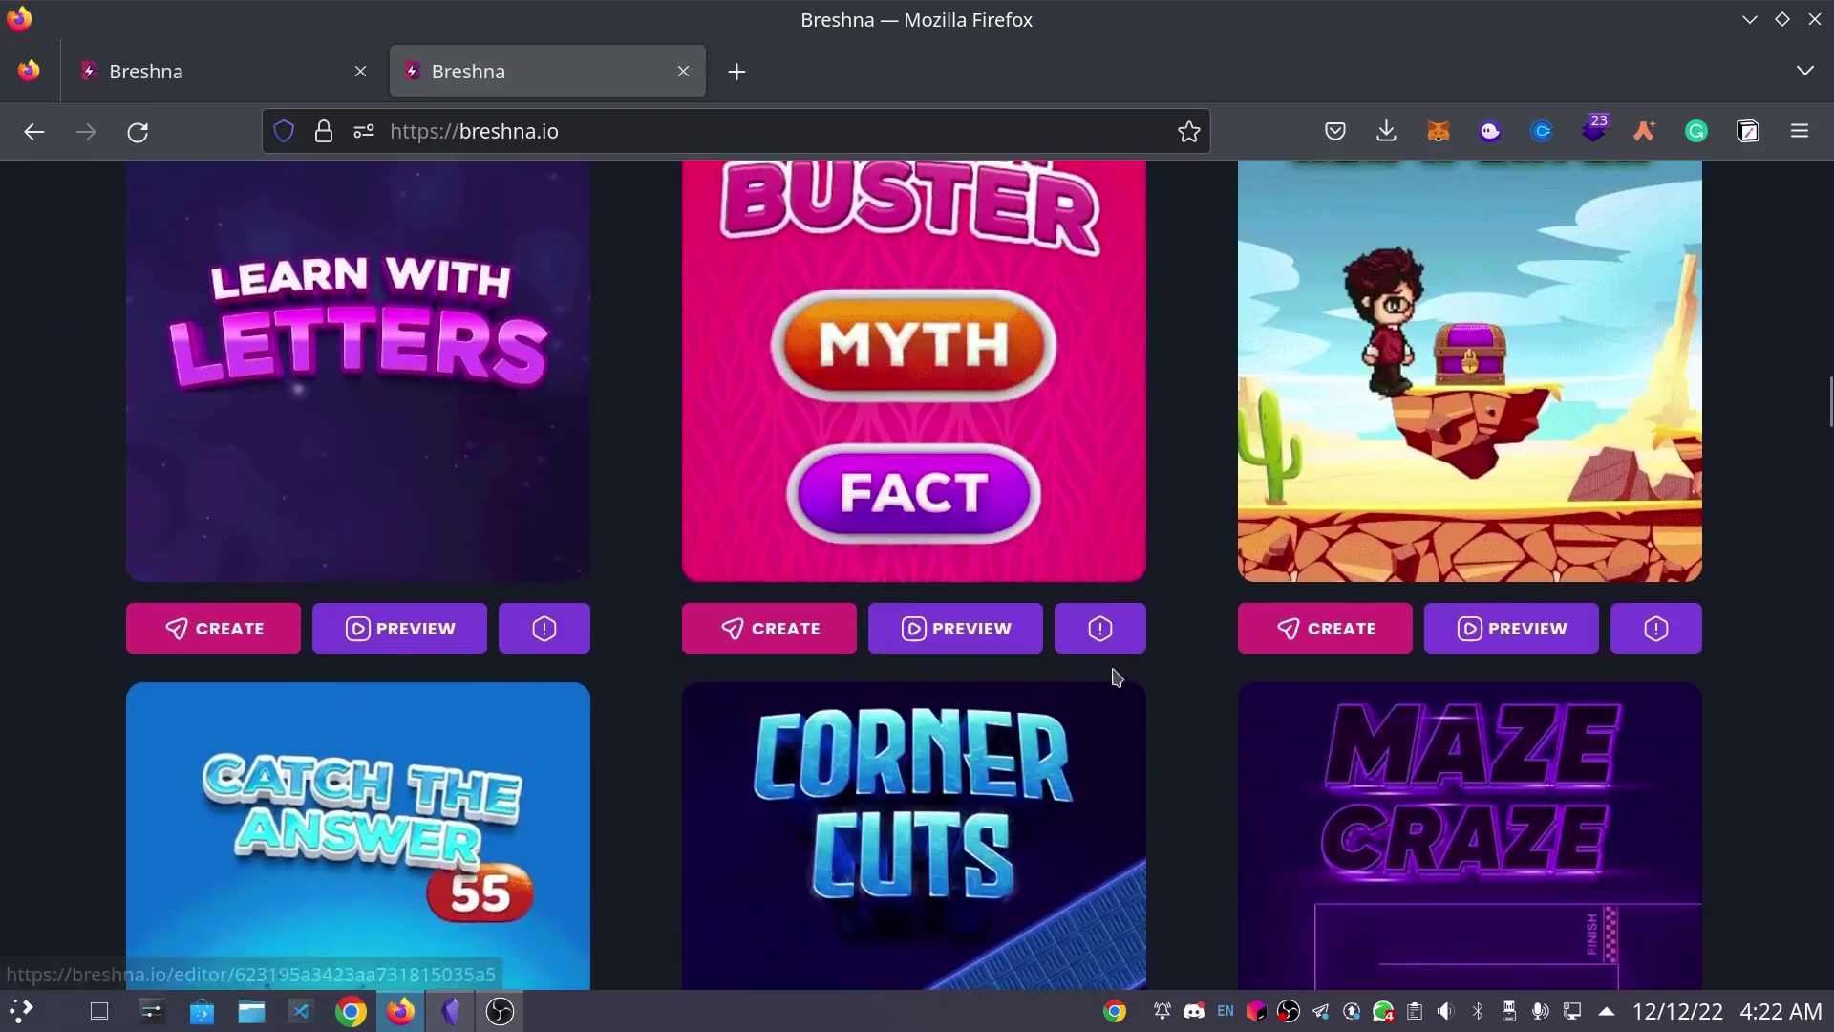
scroll(818, 729, "down", 9)
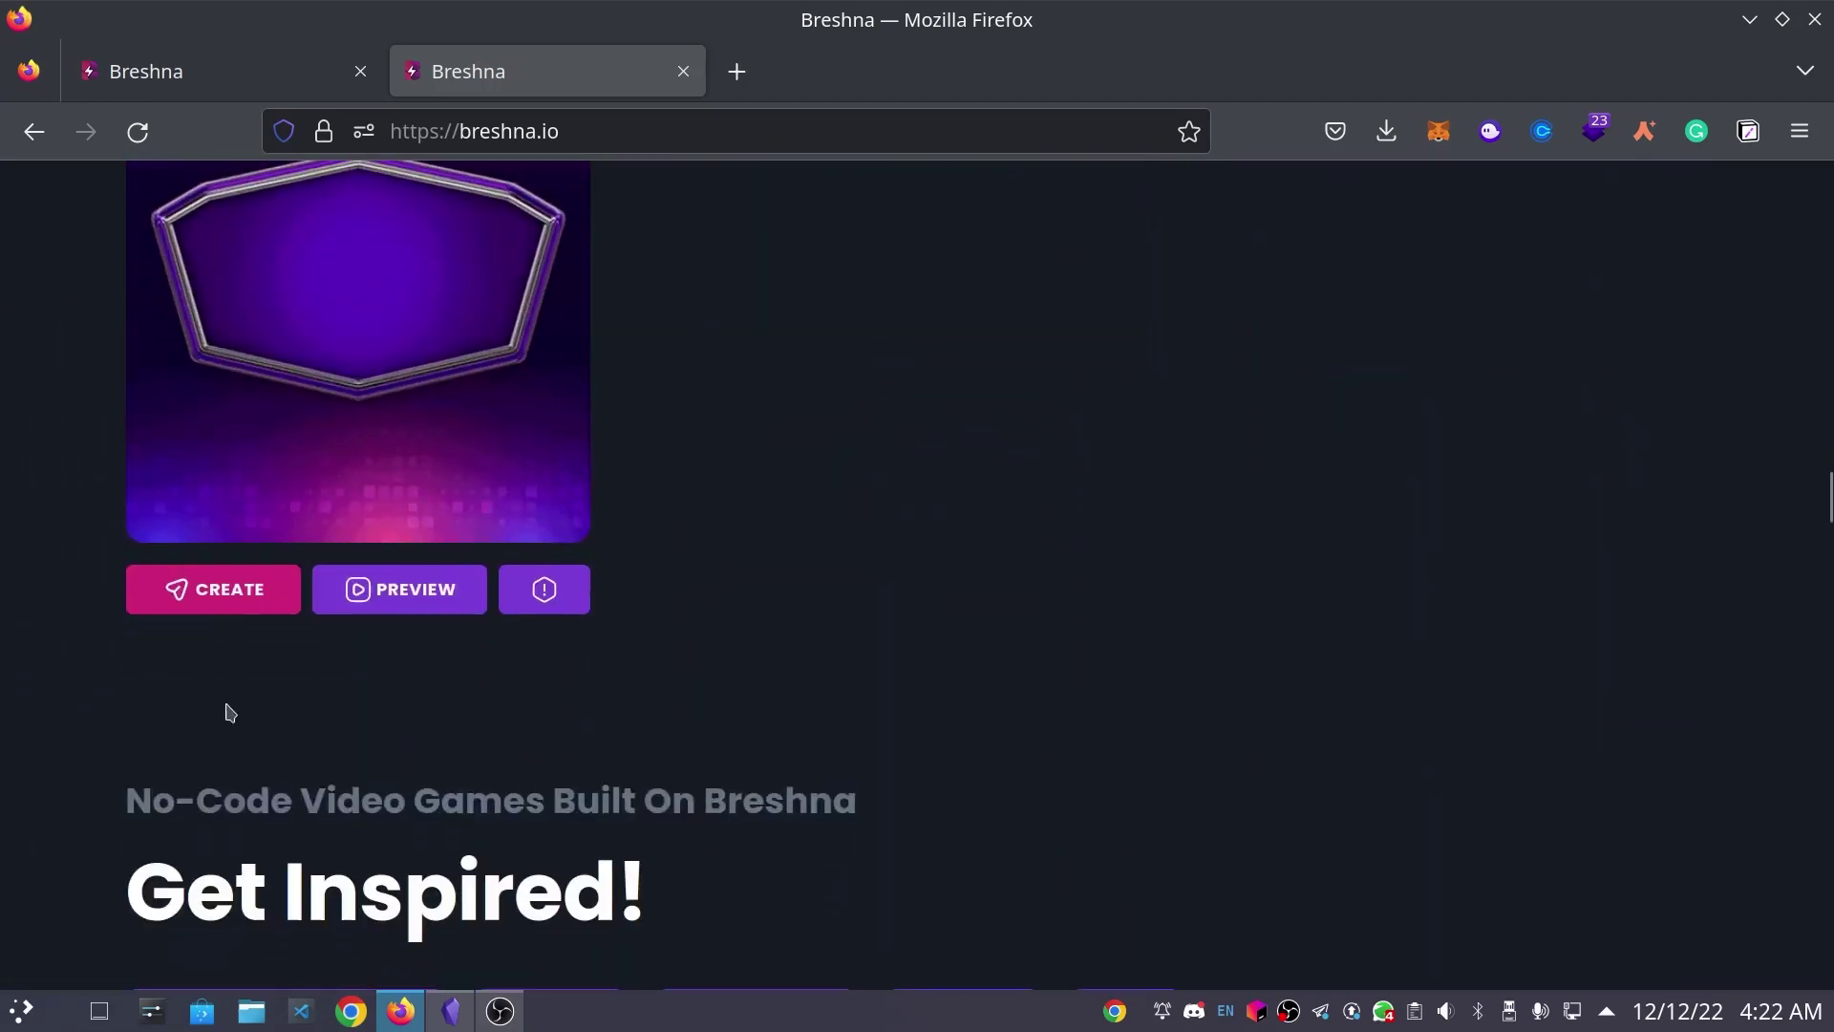
left_click(225, 586)
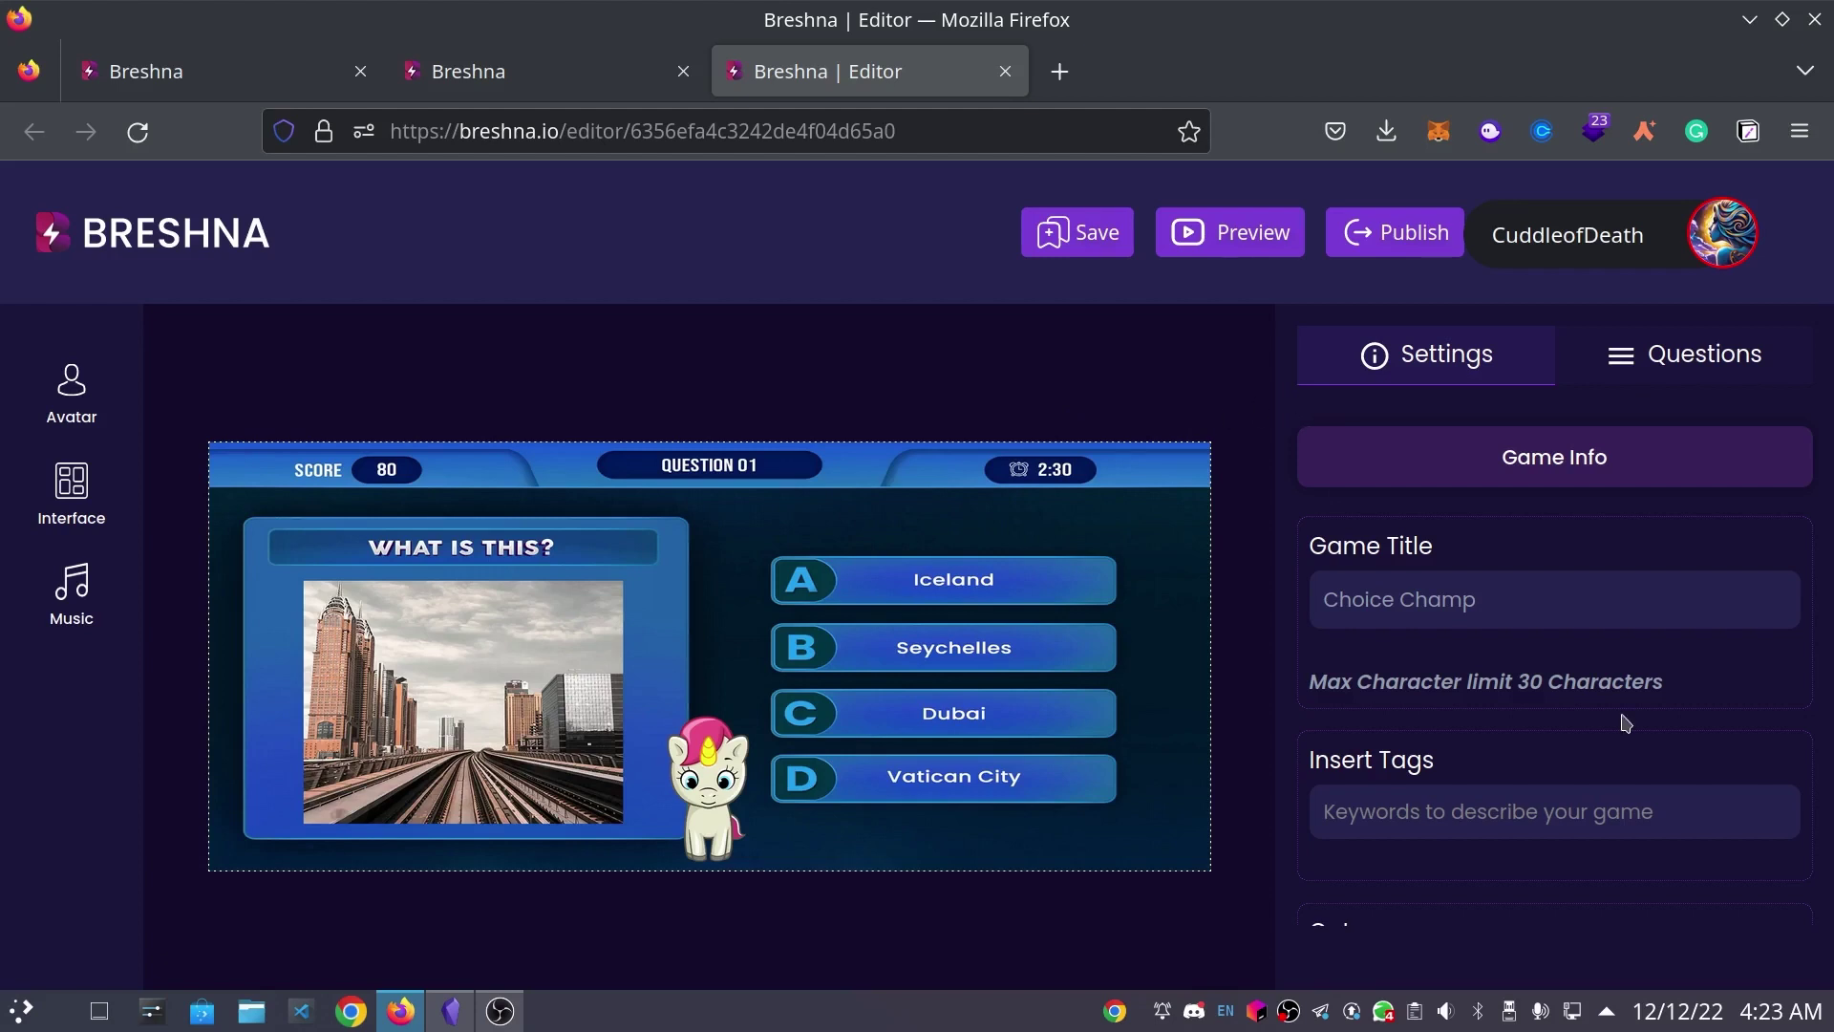
scroll(1626, 723, "down", 2)
scroll(1627, 723, "down", 2)
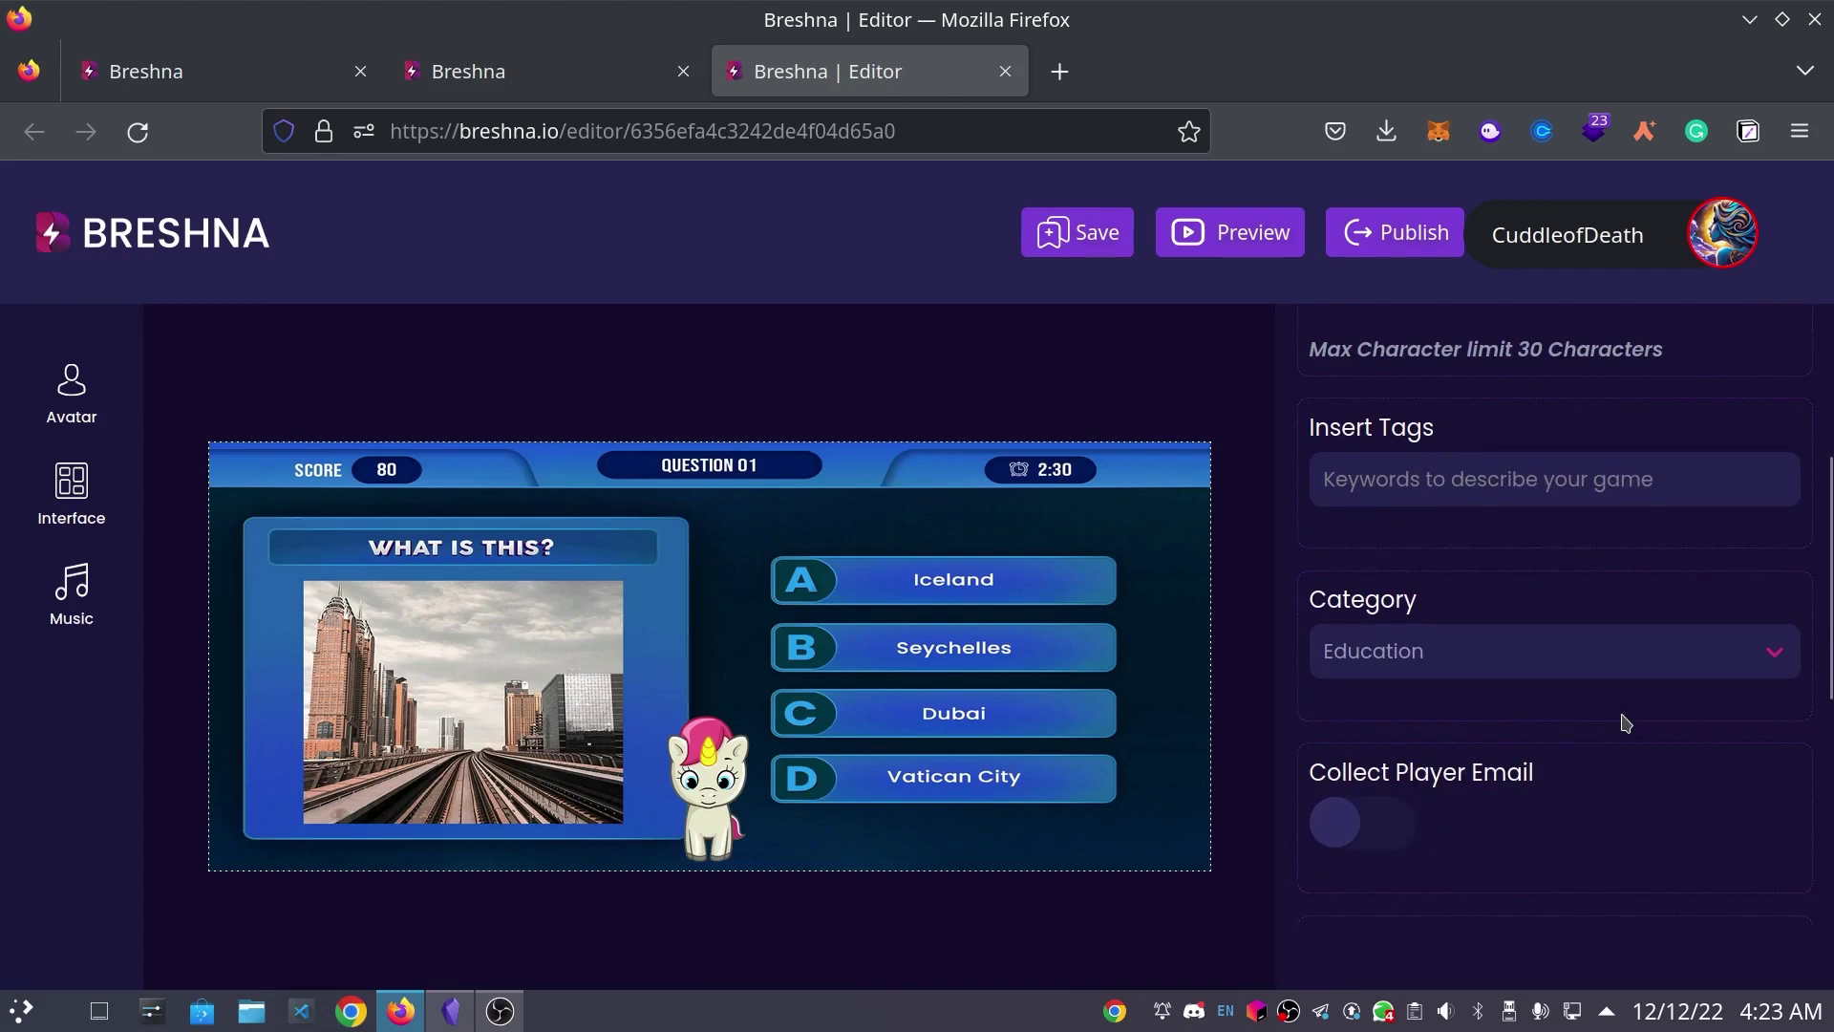
scroll(1626, 723, "down", 4)
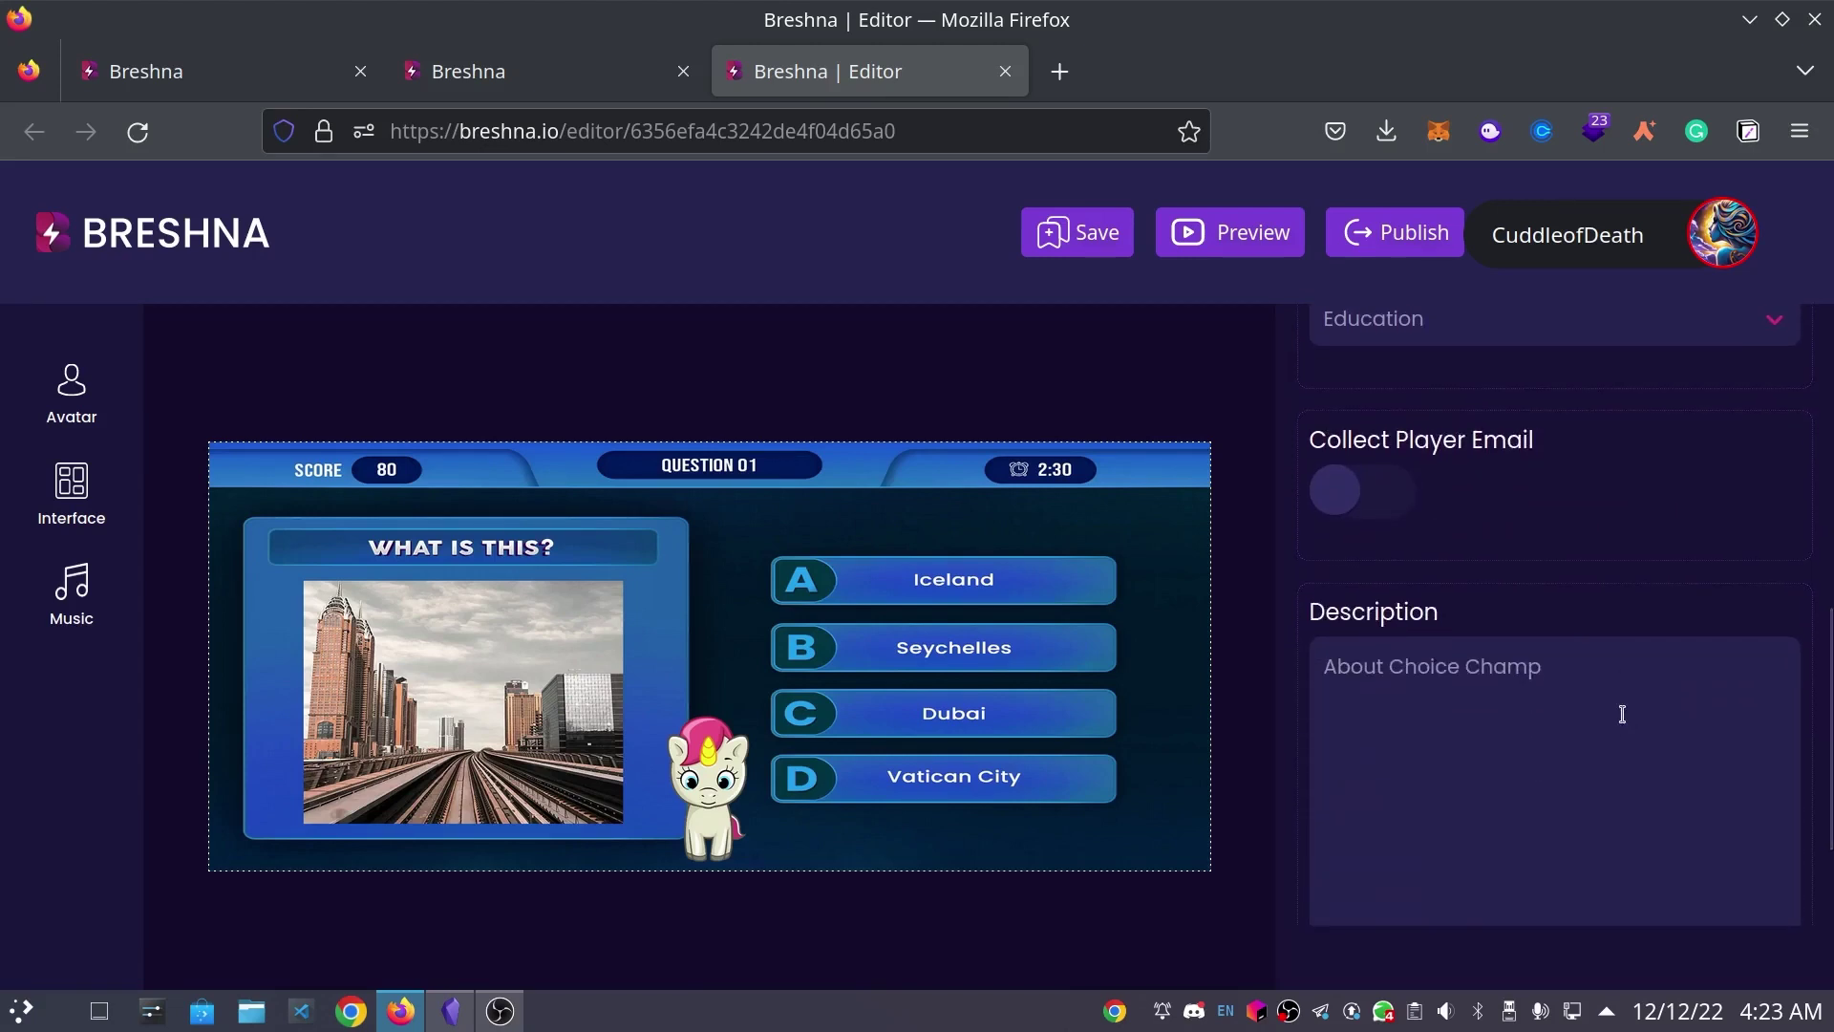
scroll(1624, 717, "up", 2)
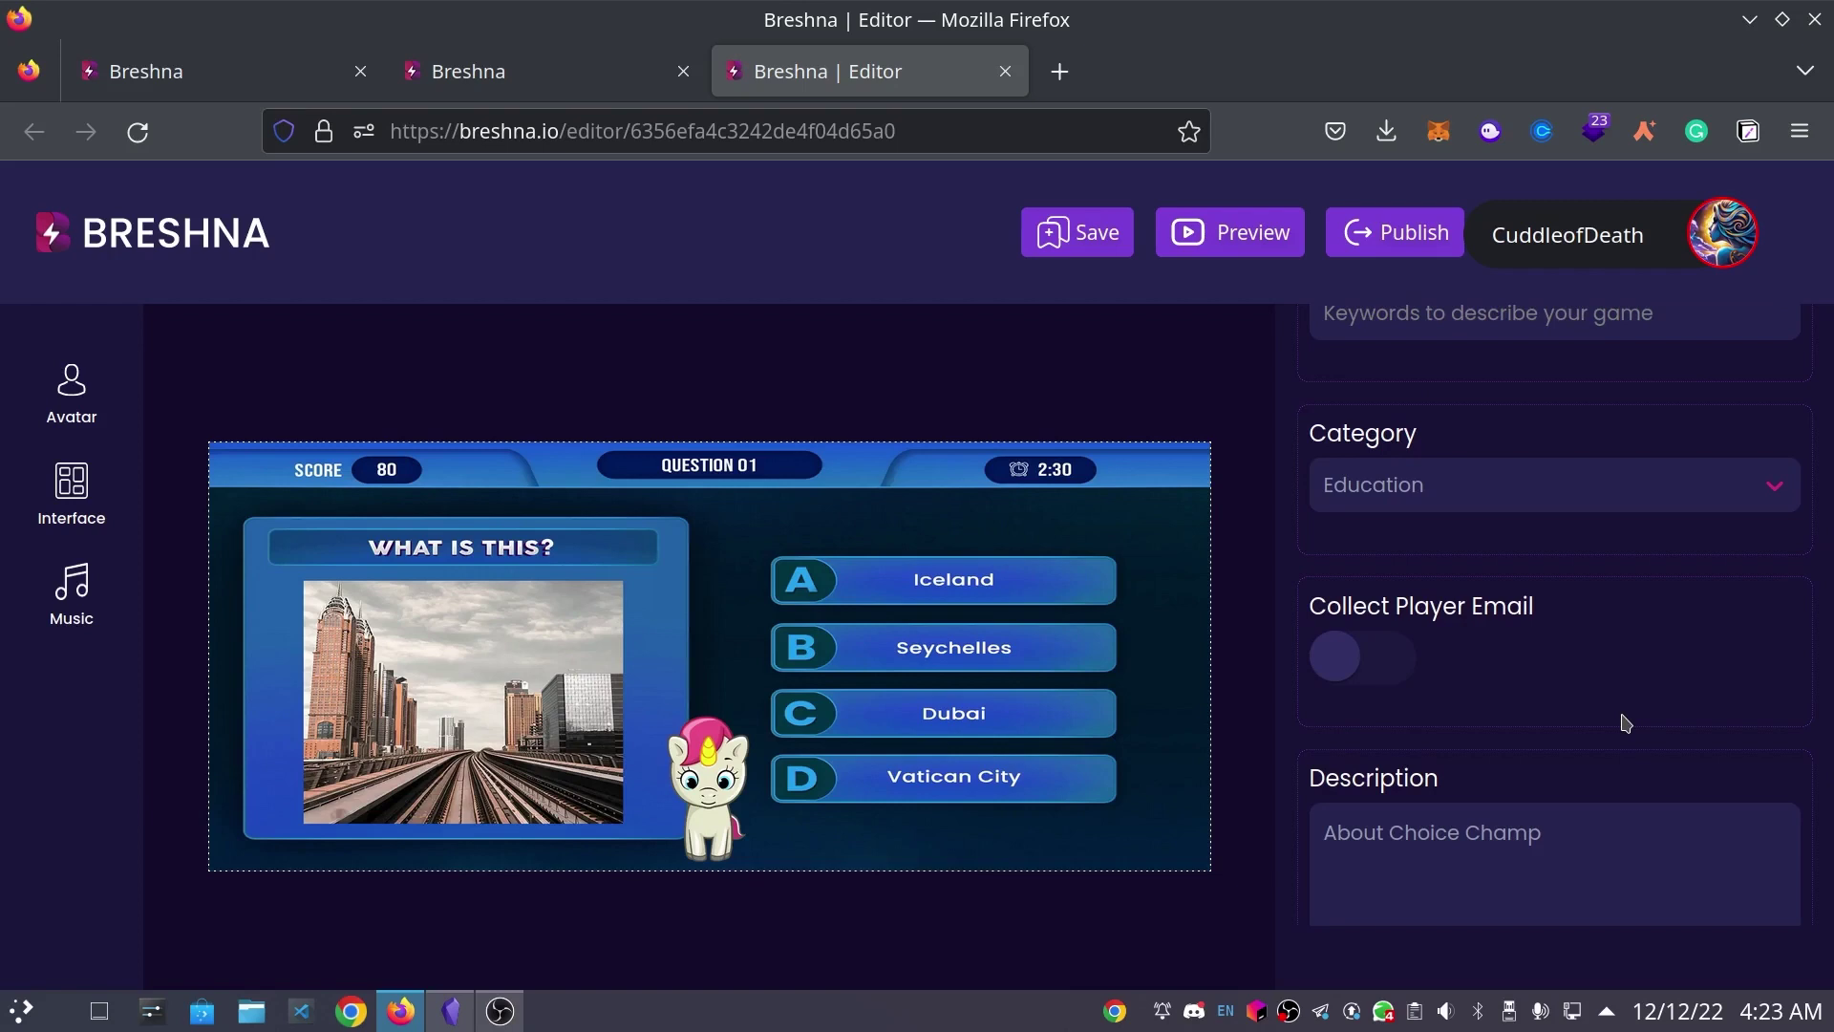
scroll(1662, 734, "up", 2)
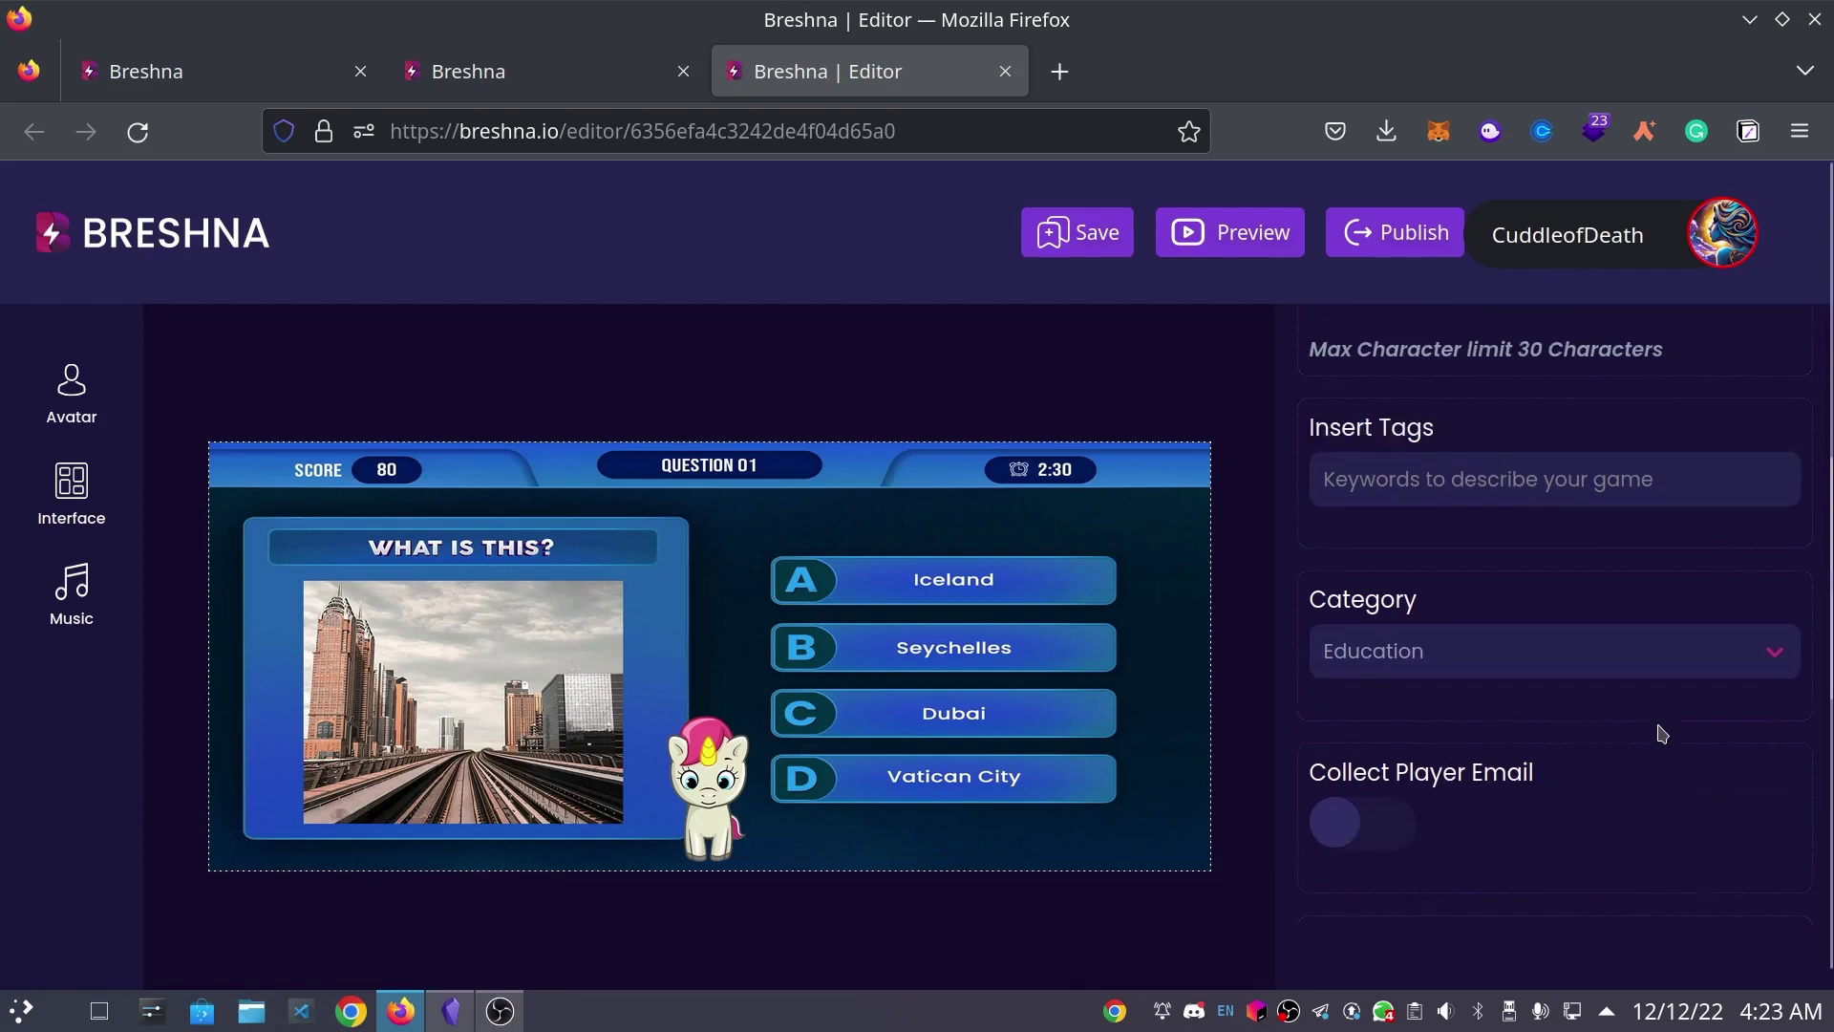
scroll(1720, 761, "up", 4)
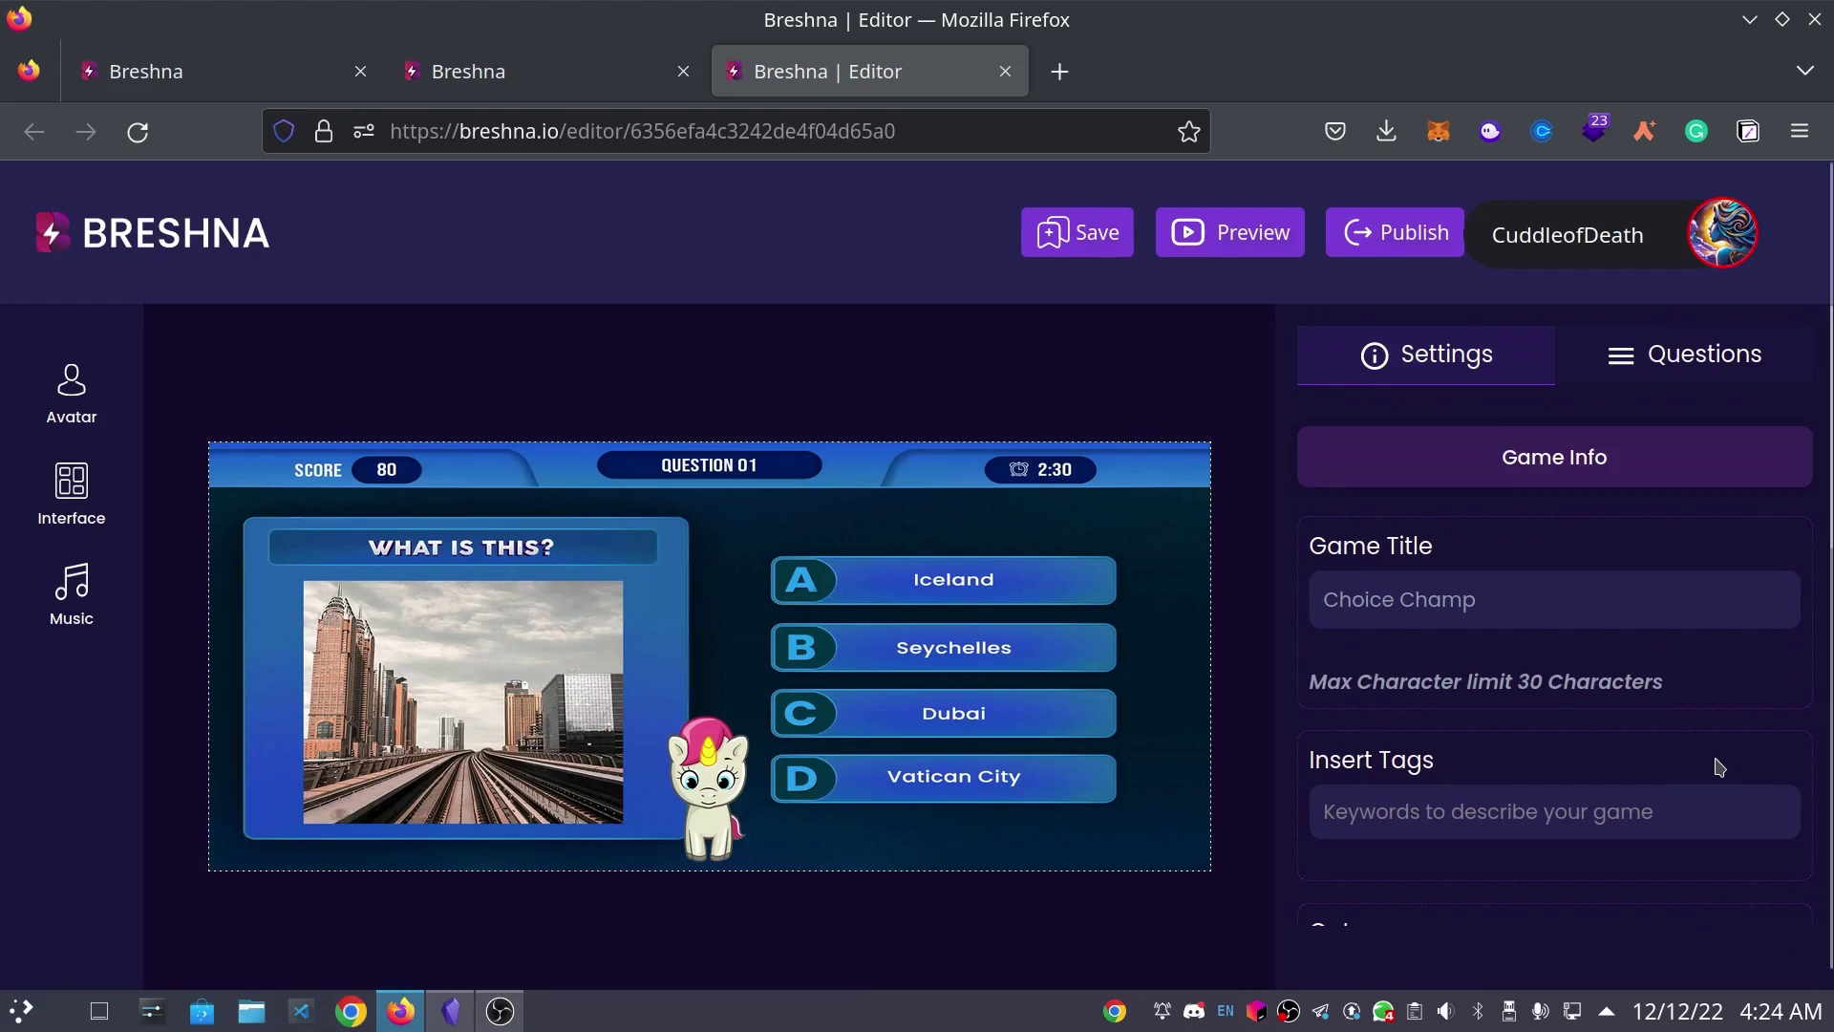
- Change the game title to 'Simple Christmas Quiz'
left_click(1434, 593)
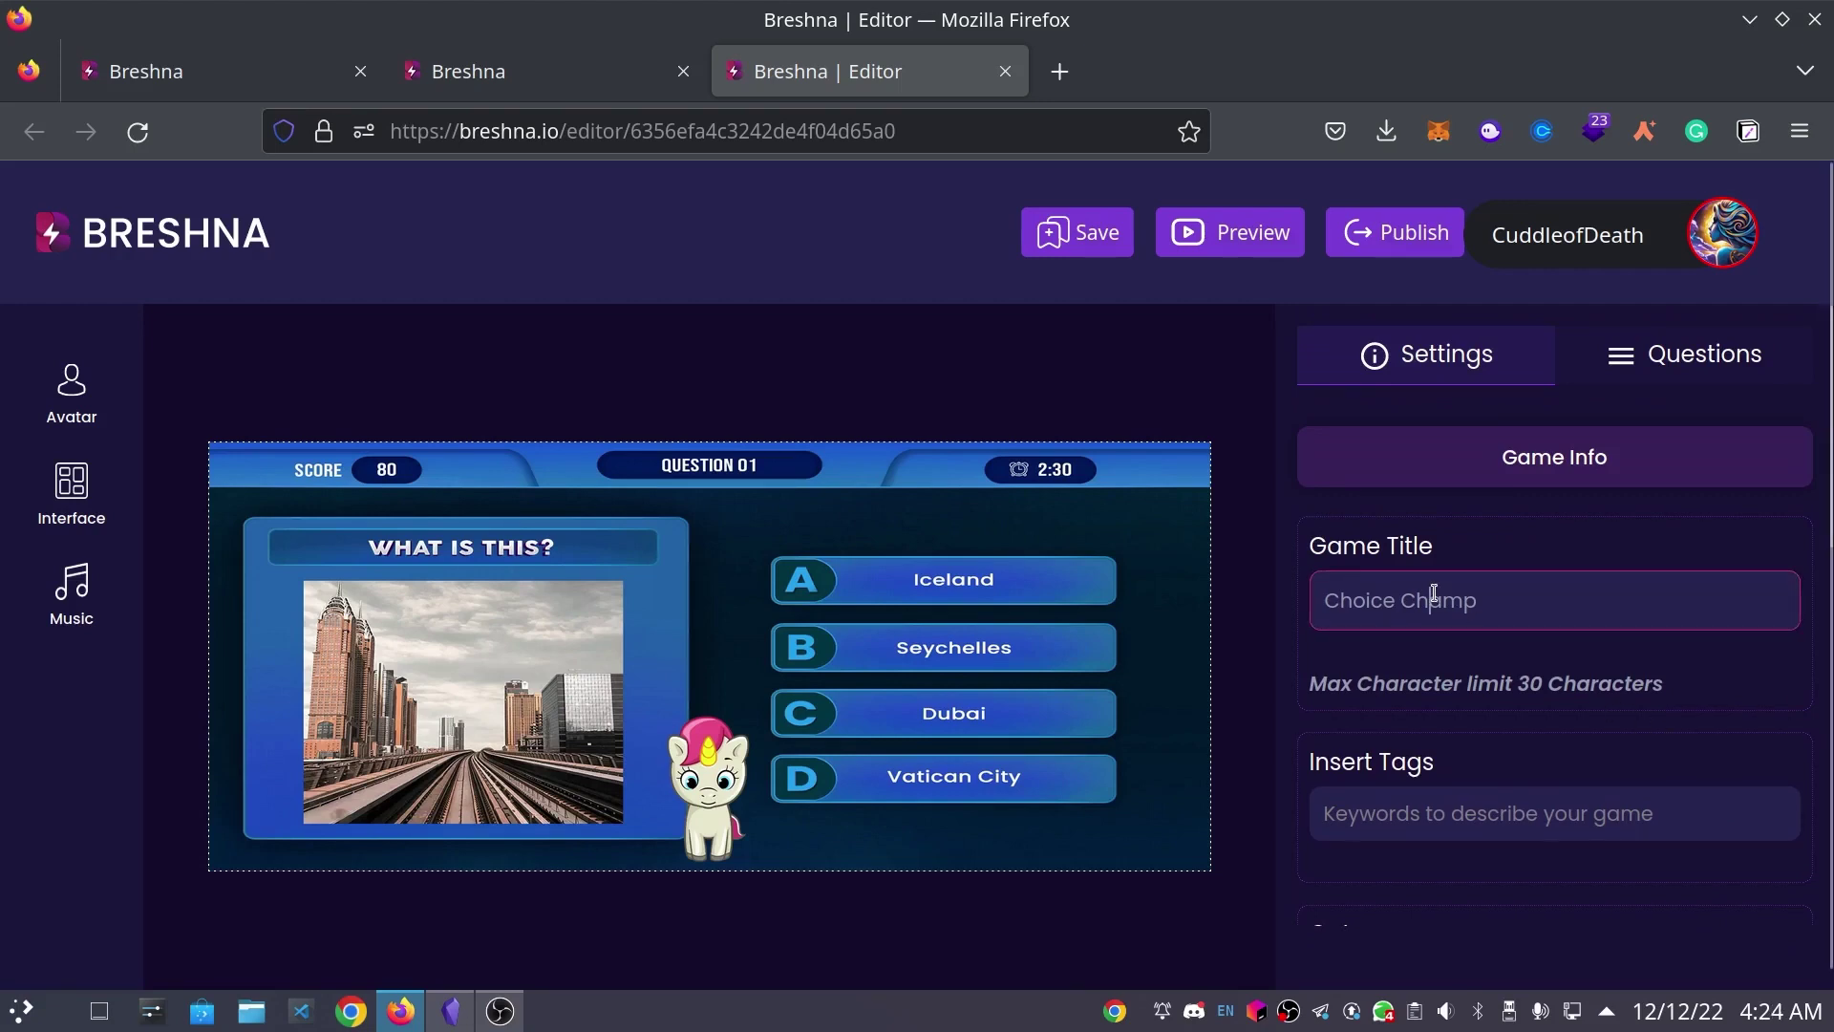
triple_click(1434, 594)
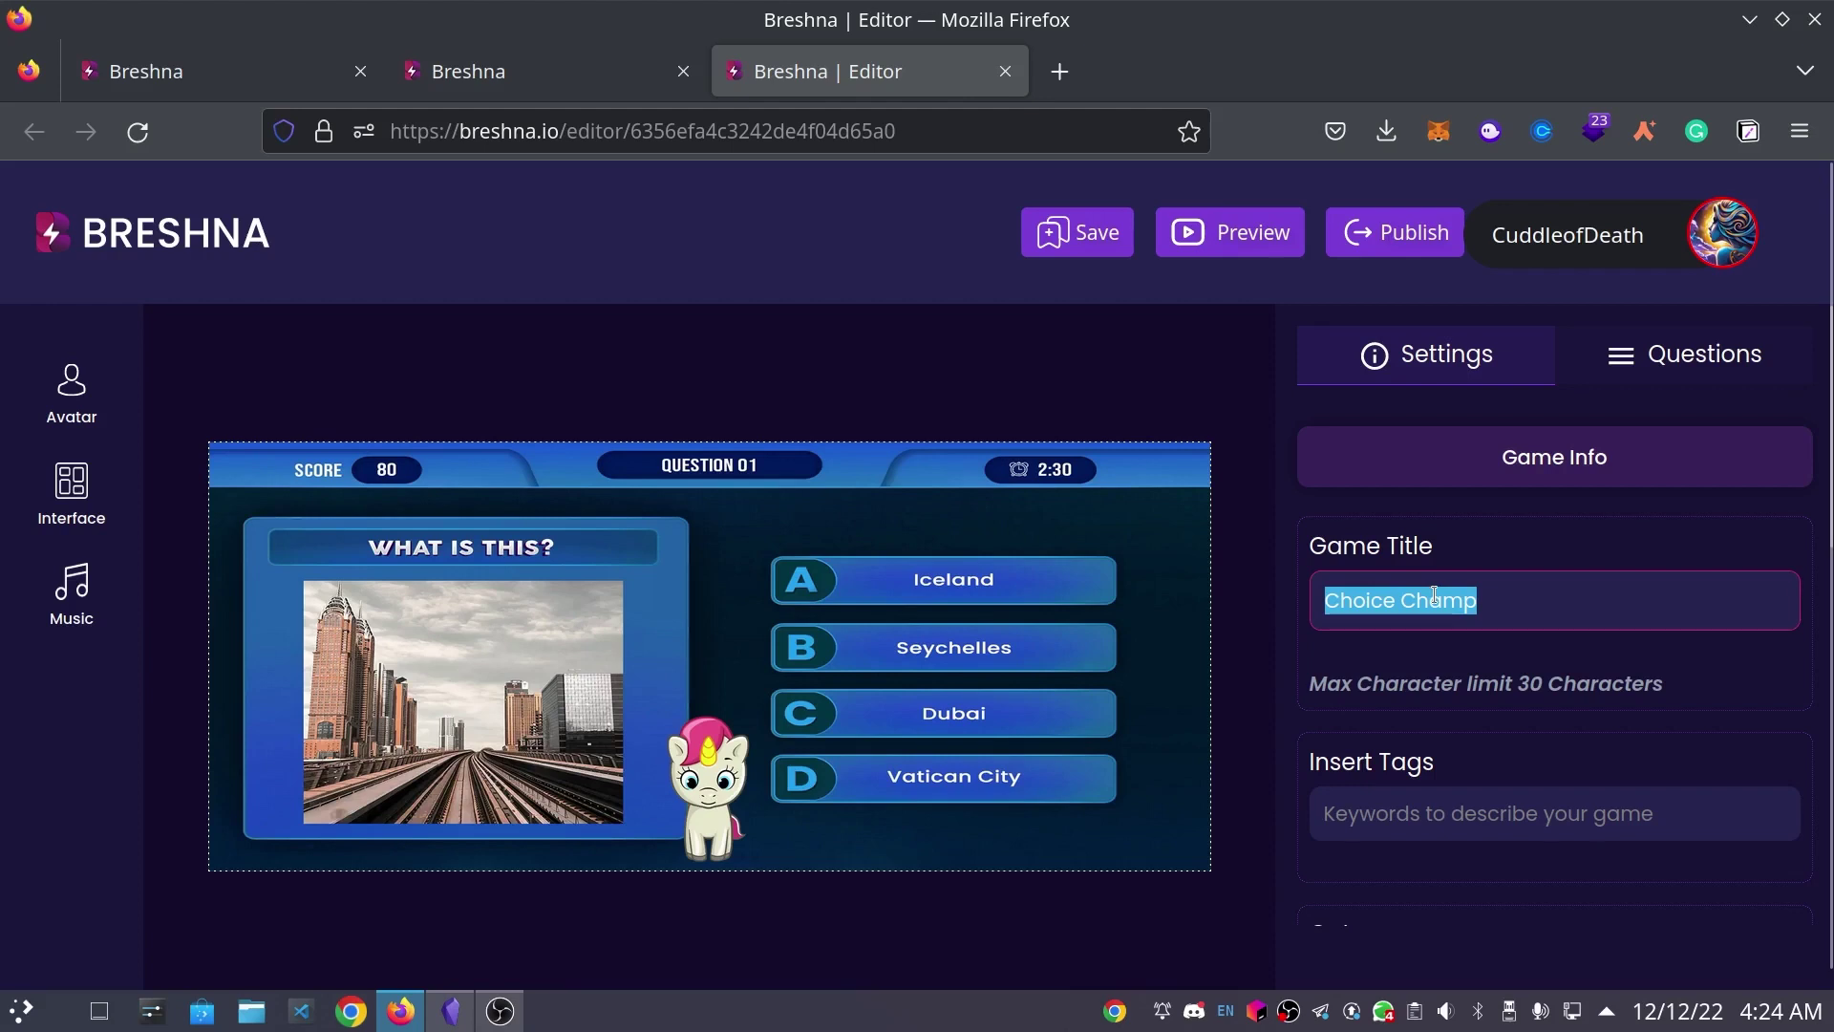
type("Ch")
key("BackSpace")
key("BackSpace")
type("Sim")
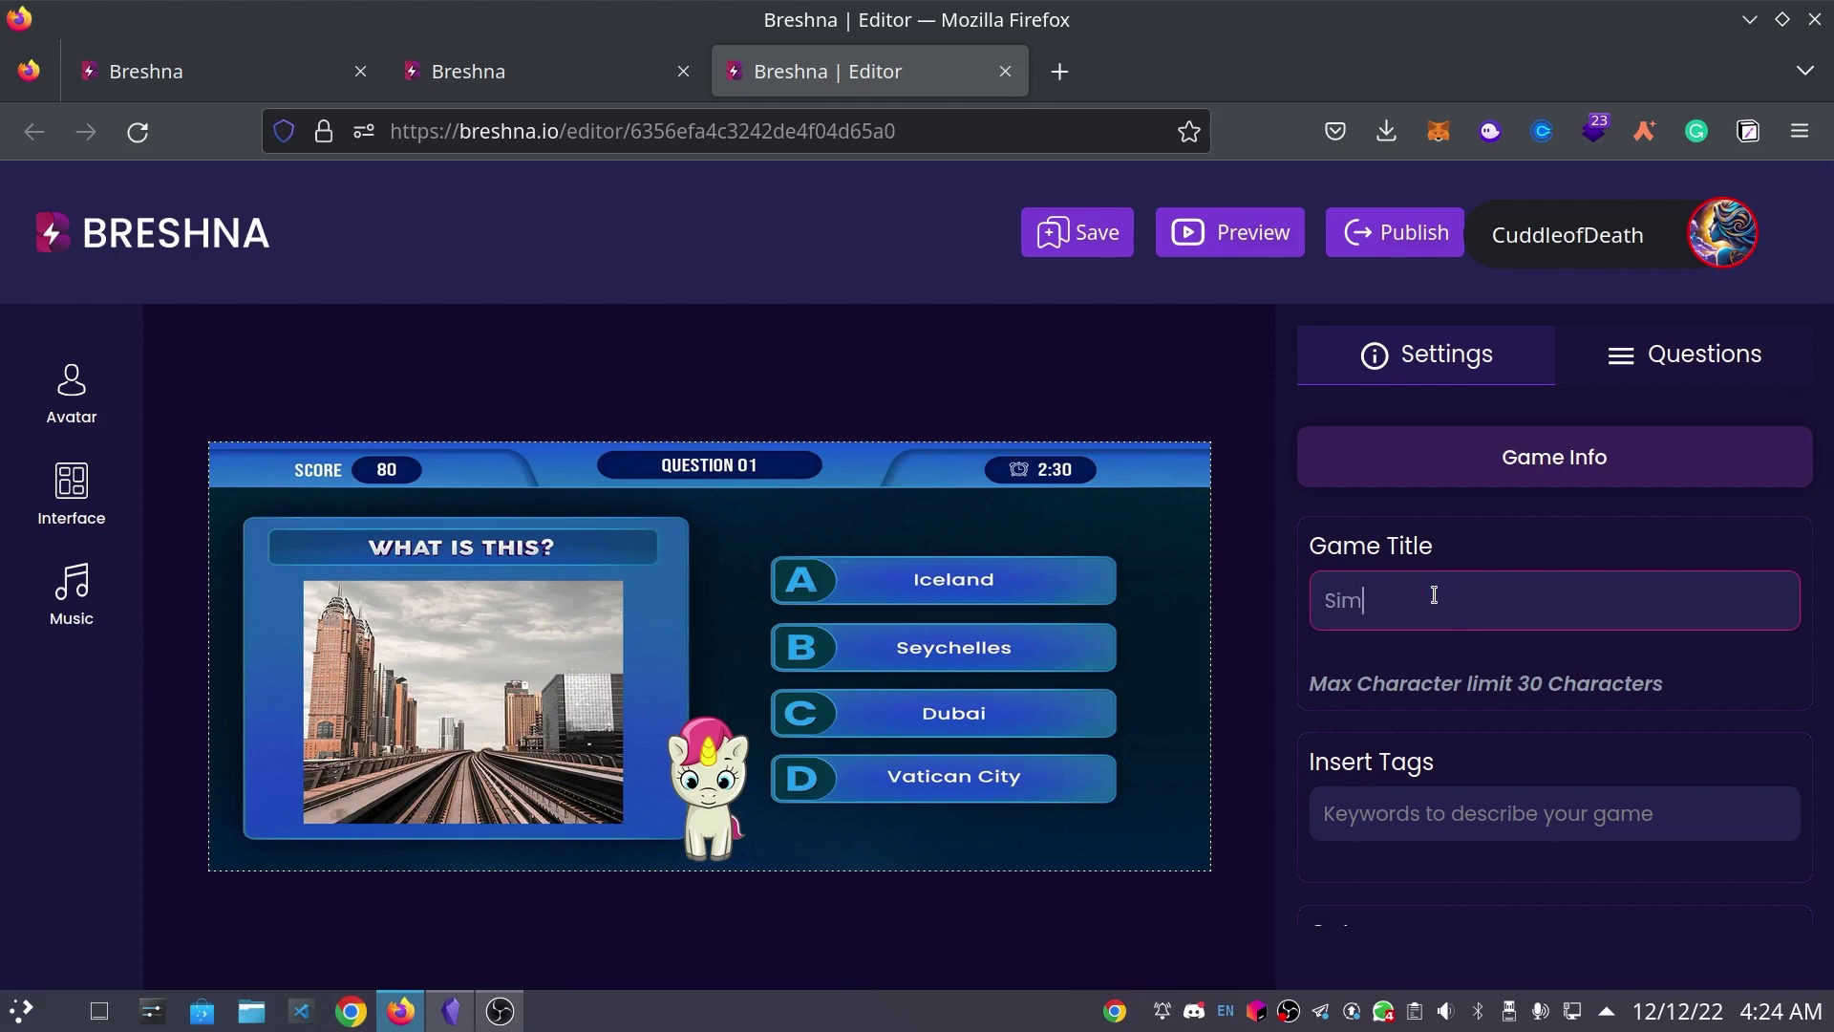
type("ple Christmas Quiz")
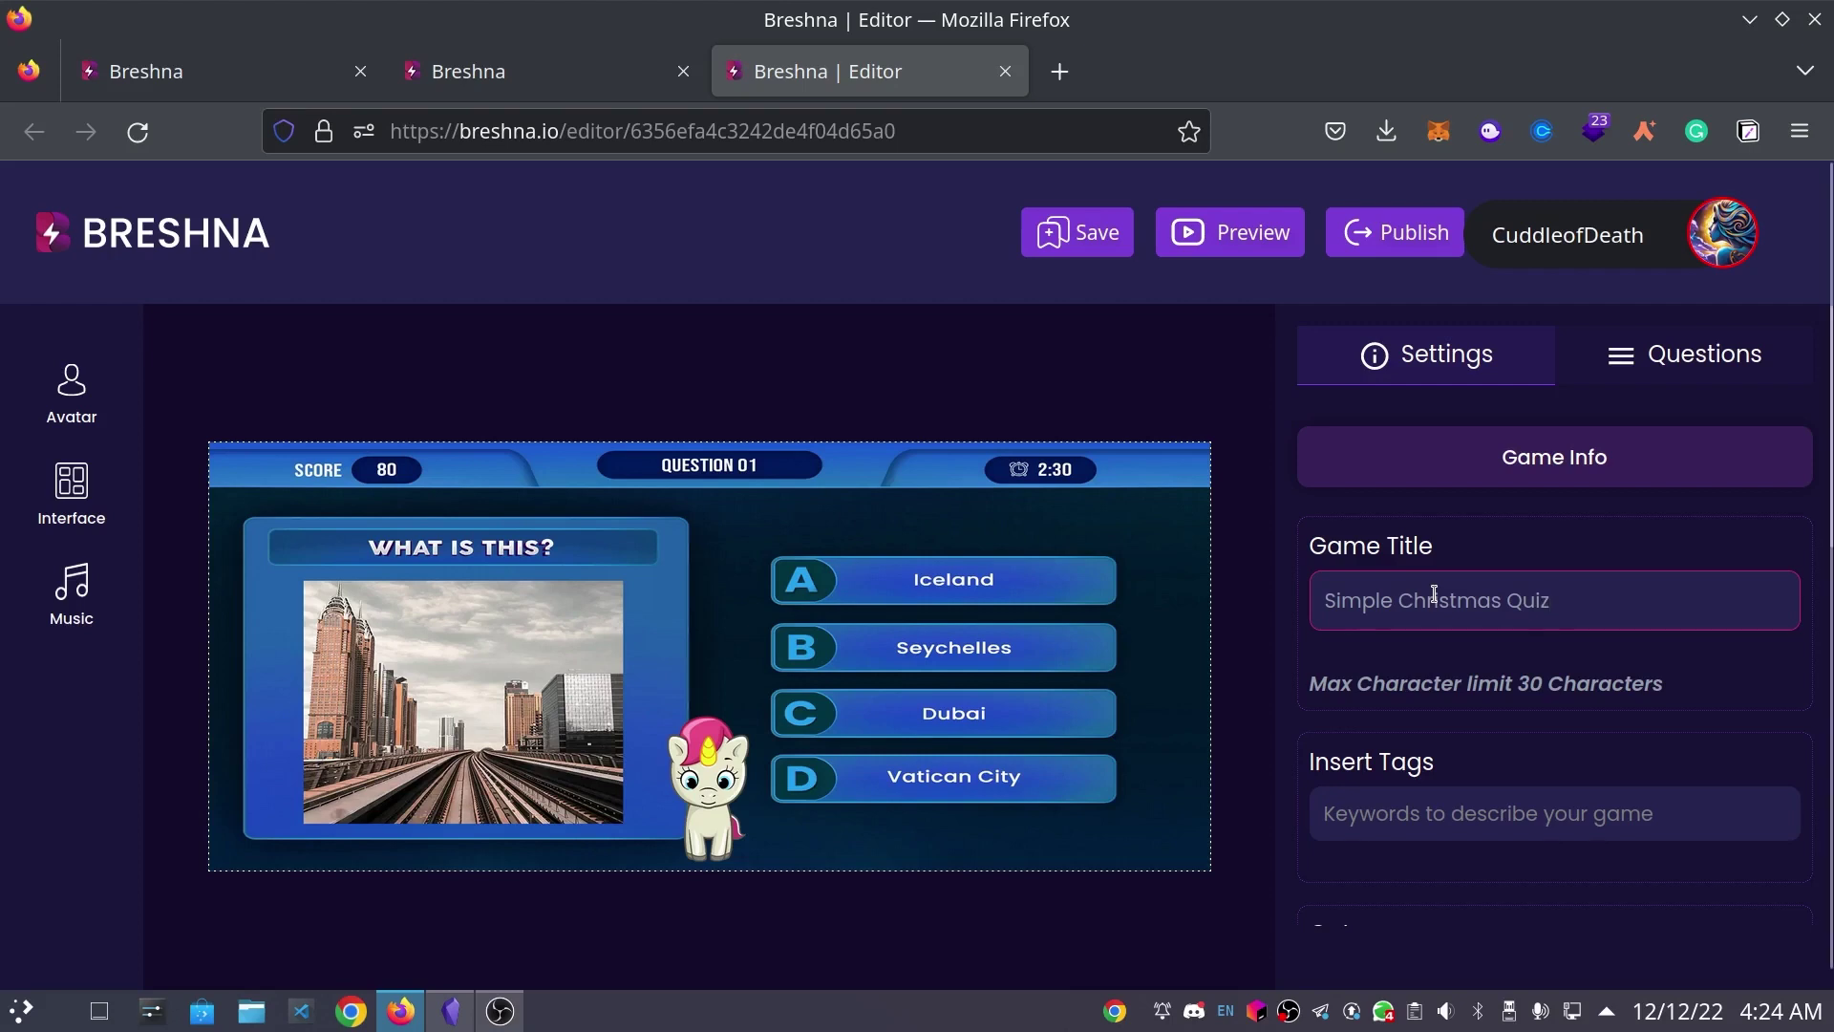
- Add the tags christmas, santa and holiday to the game
scroll(1519, 676, "down", 2)
left_click(1546, 646)
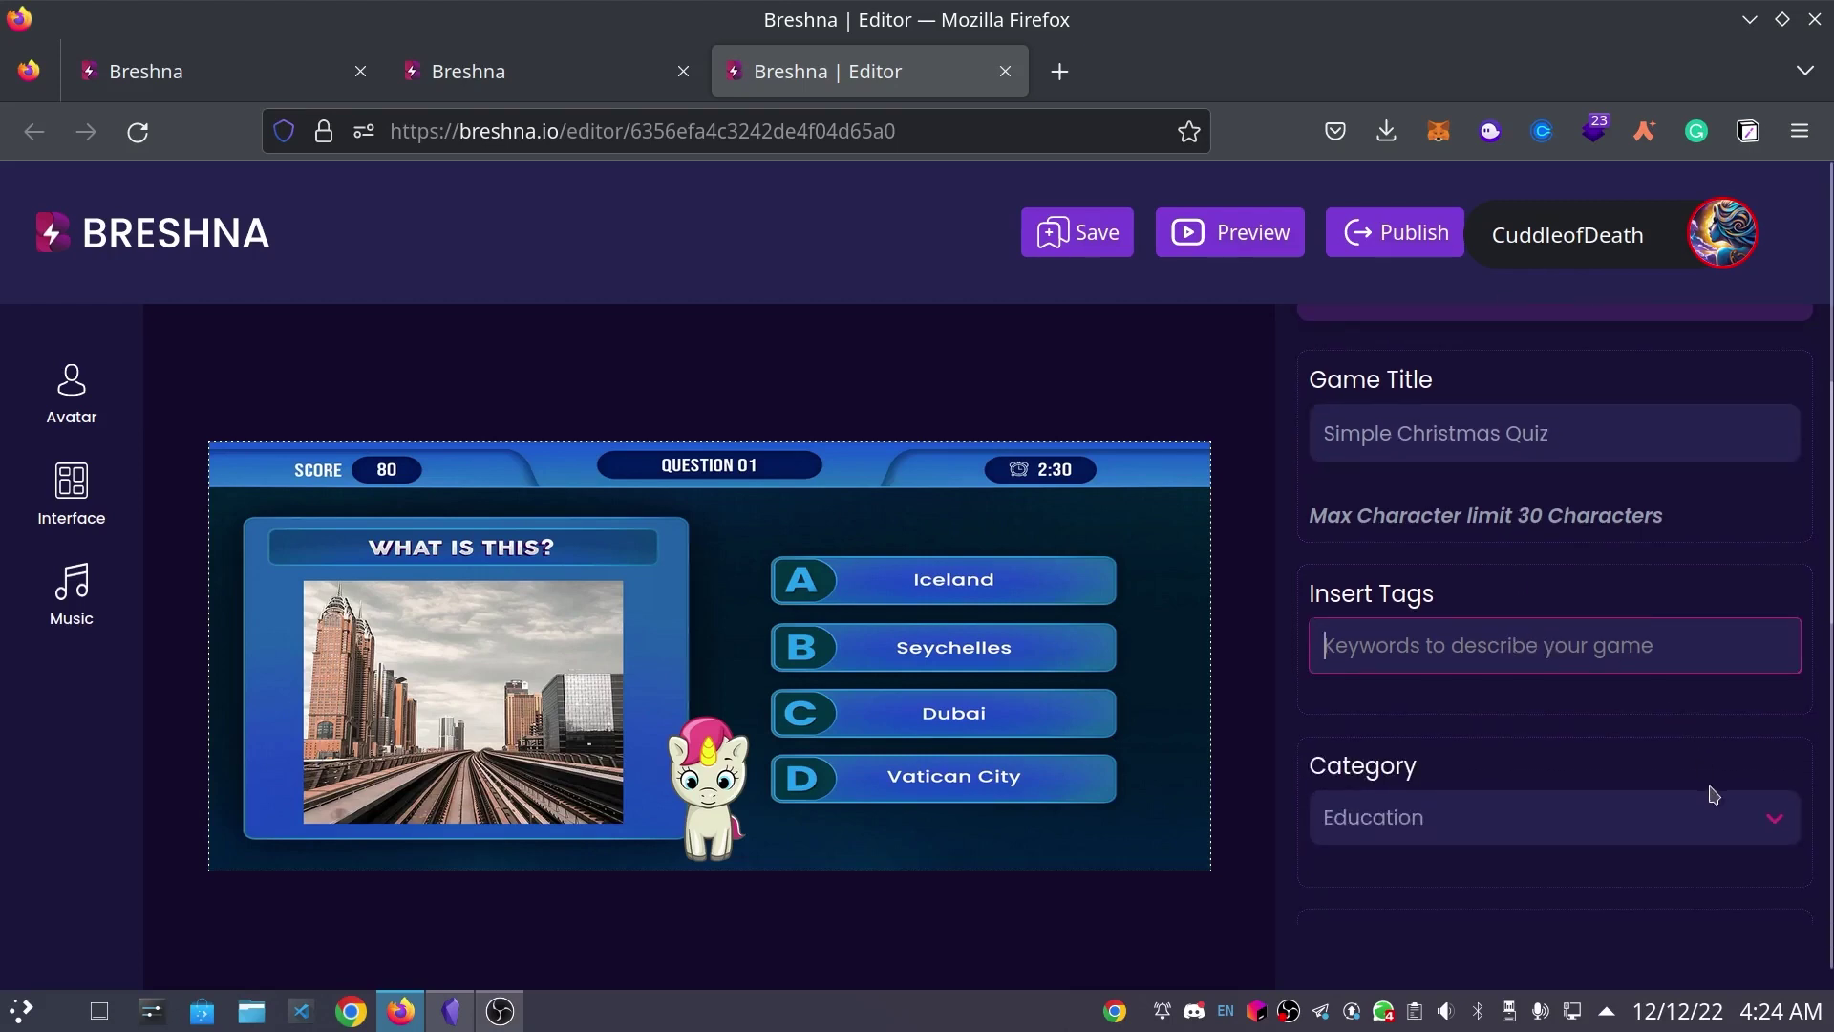
type("christmas")
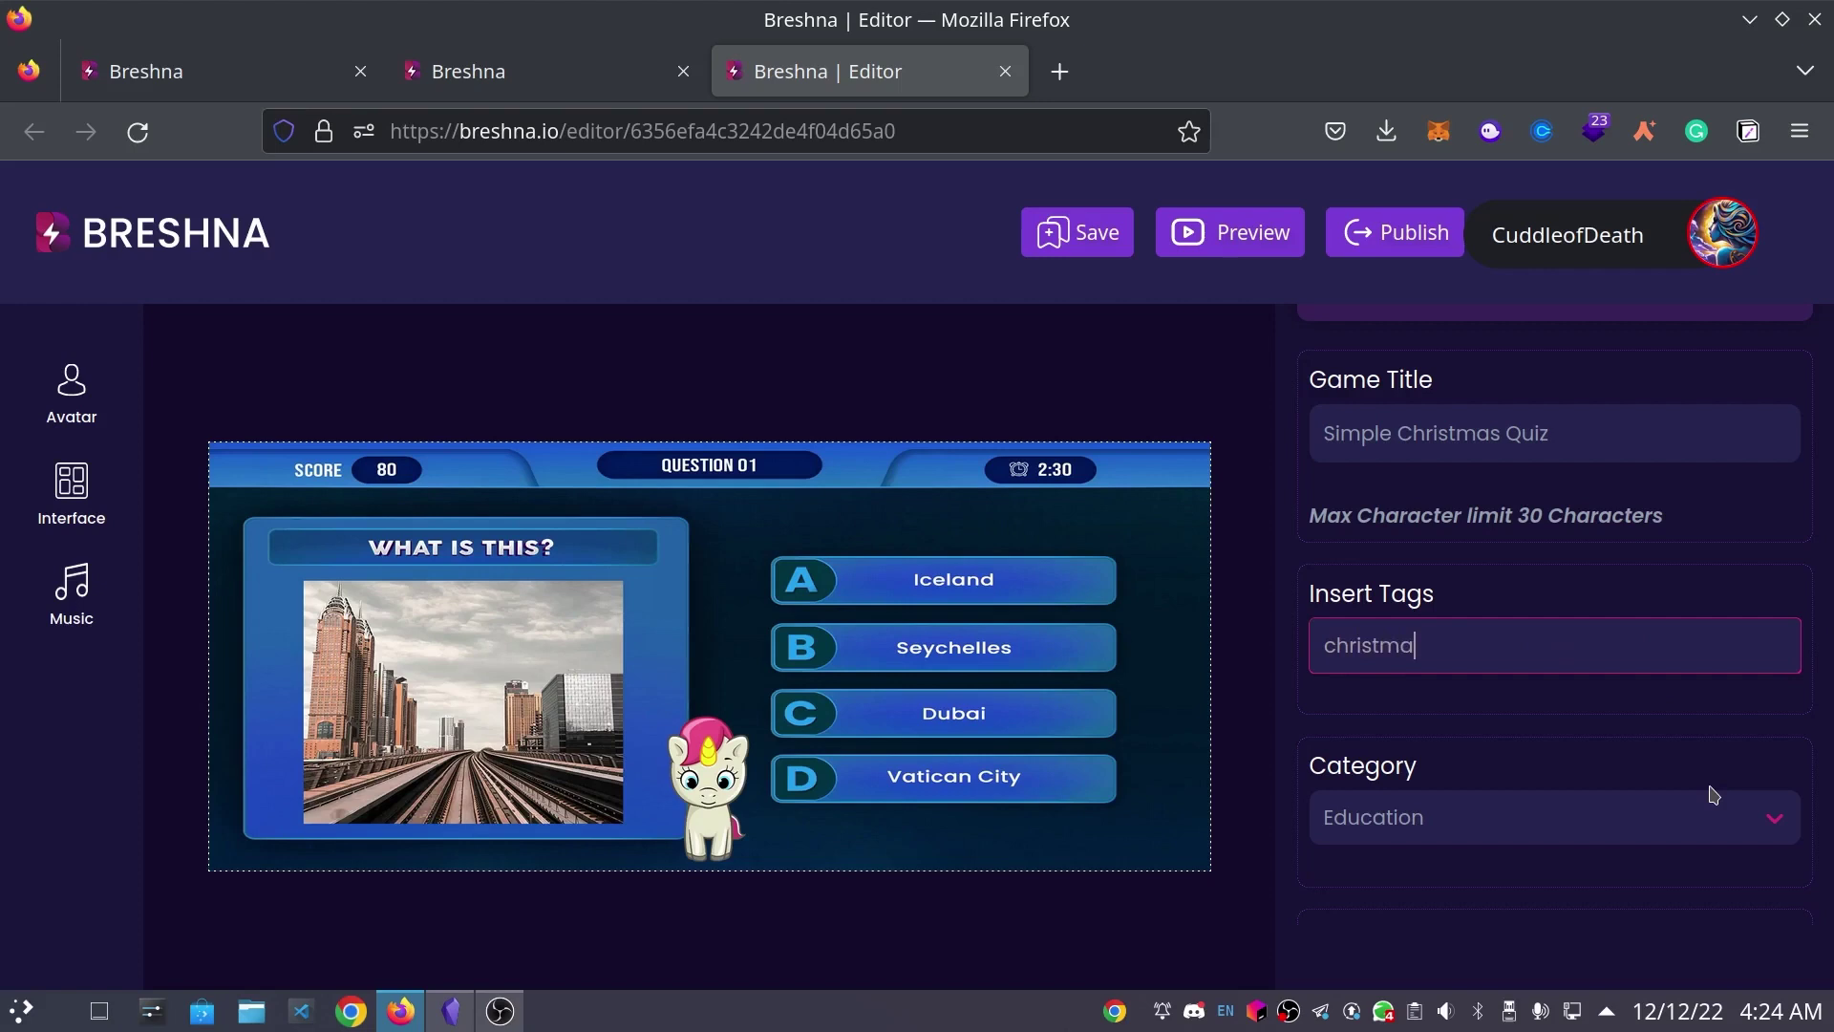
key("Return")
type("santa")
key("Return")
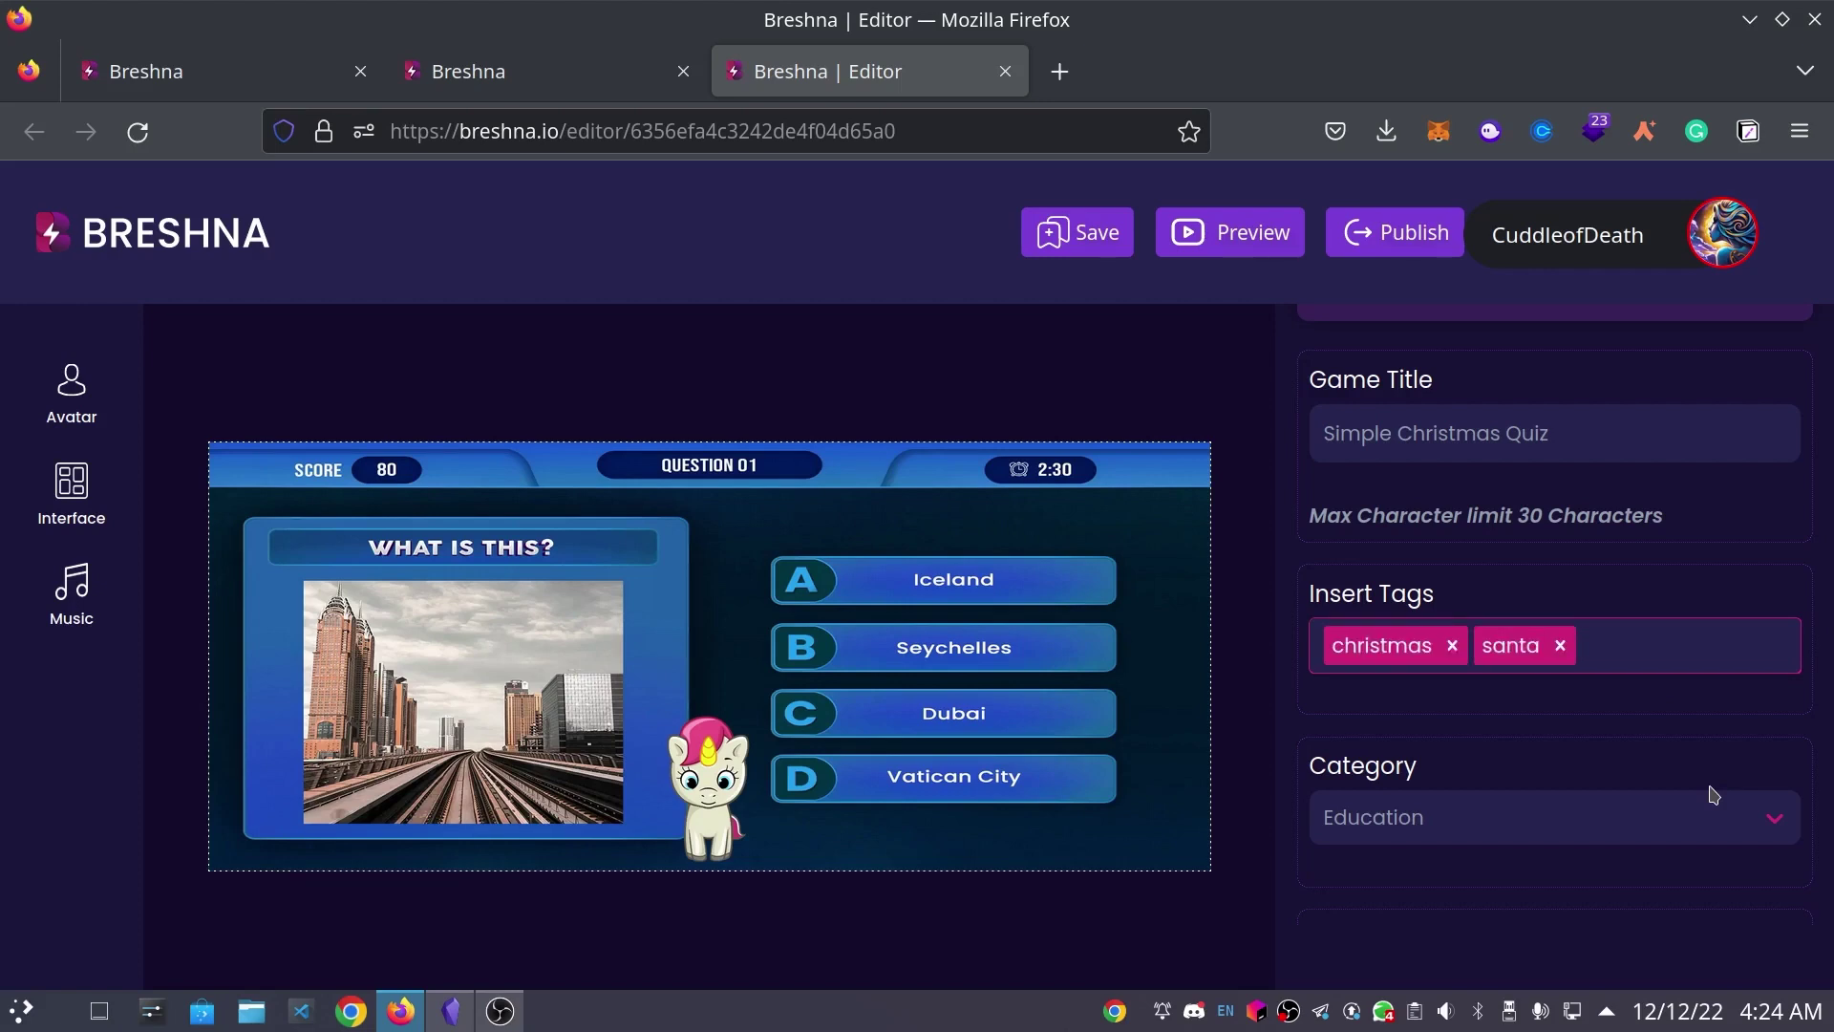
type("holiday")
key("Return")
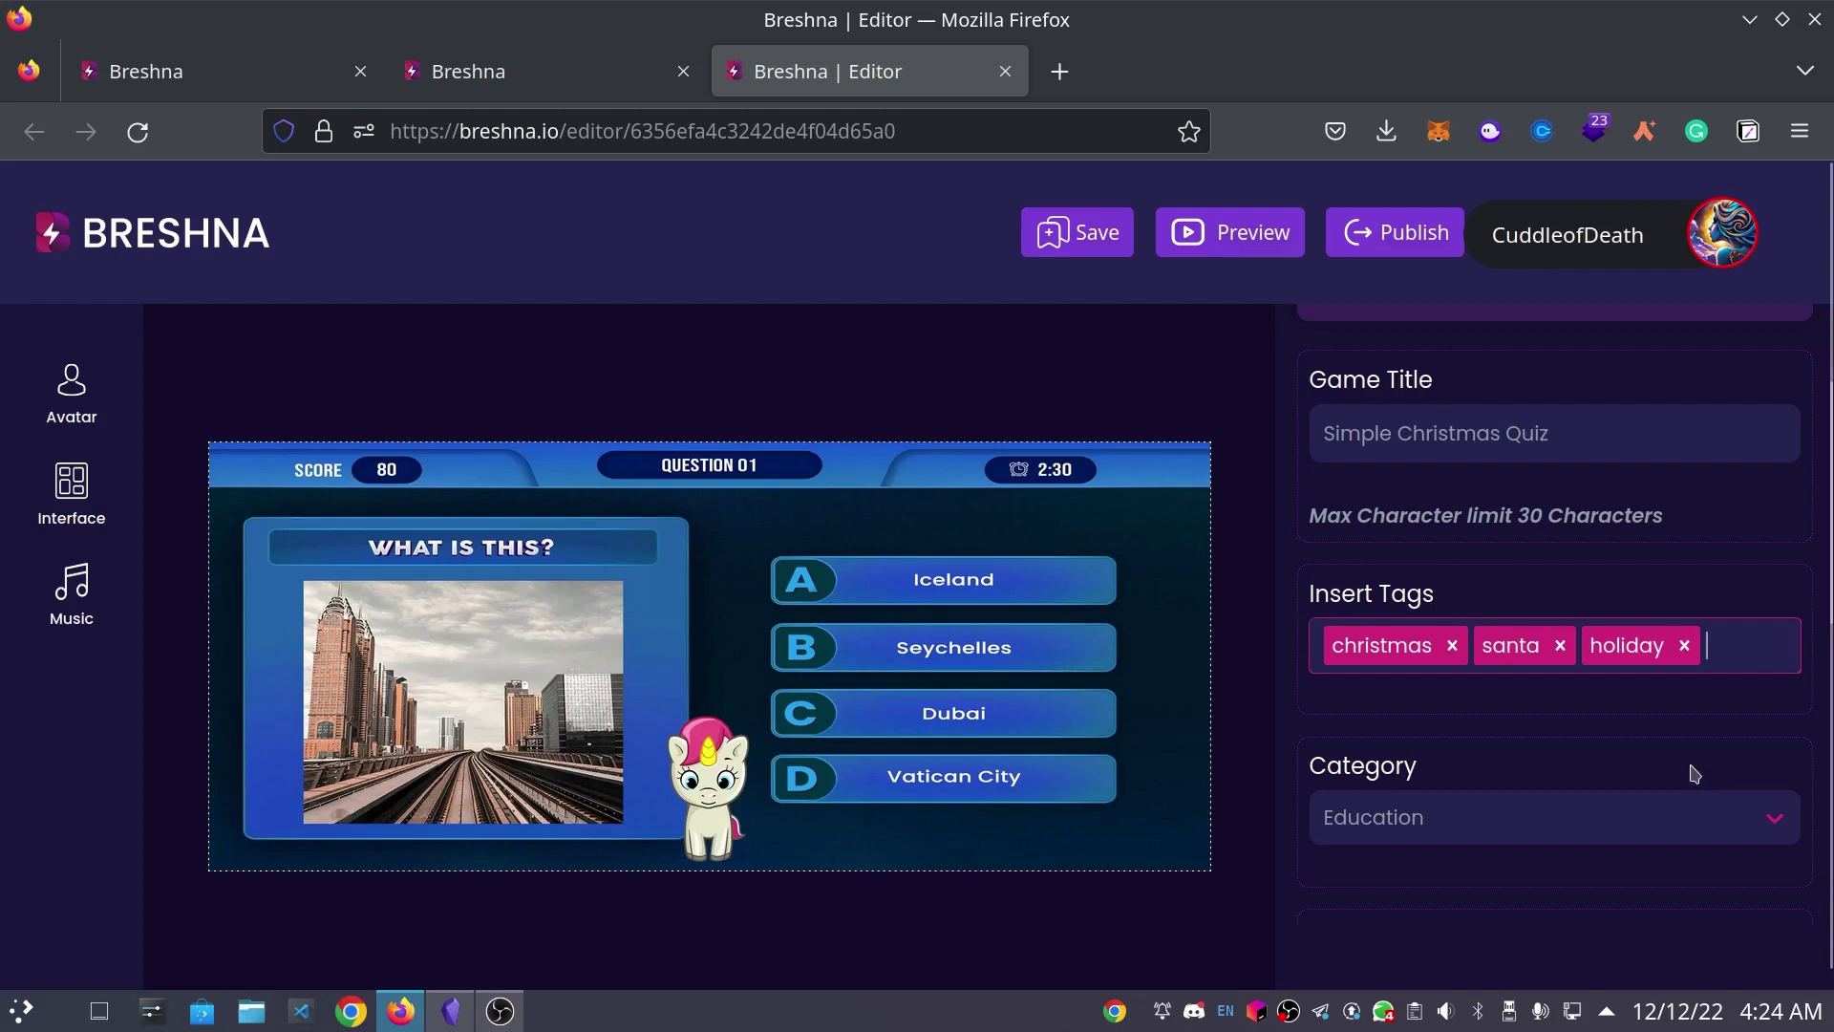
scroll(1671, 721, "down", 2)
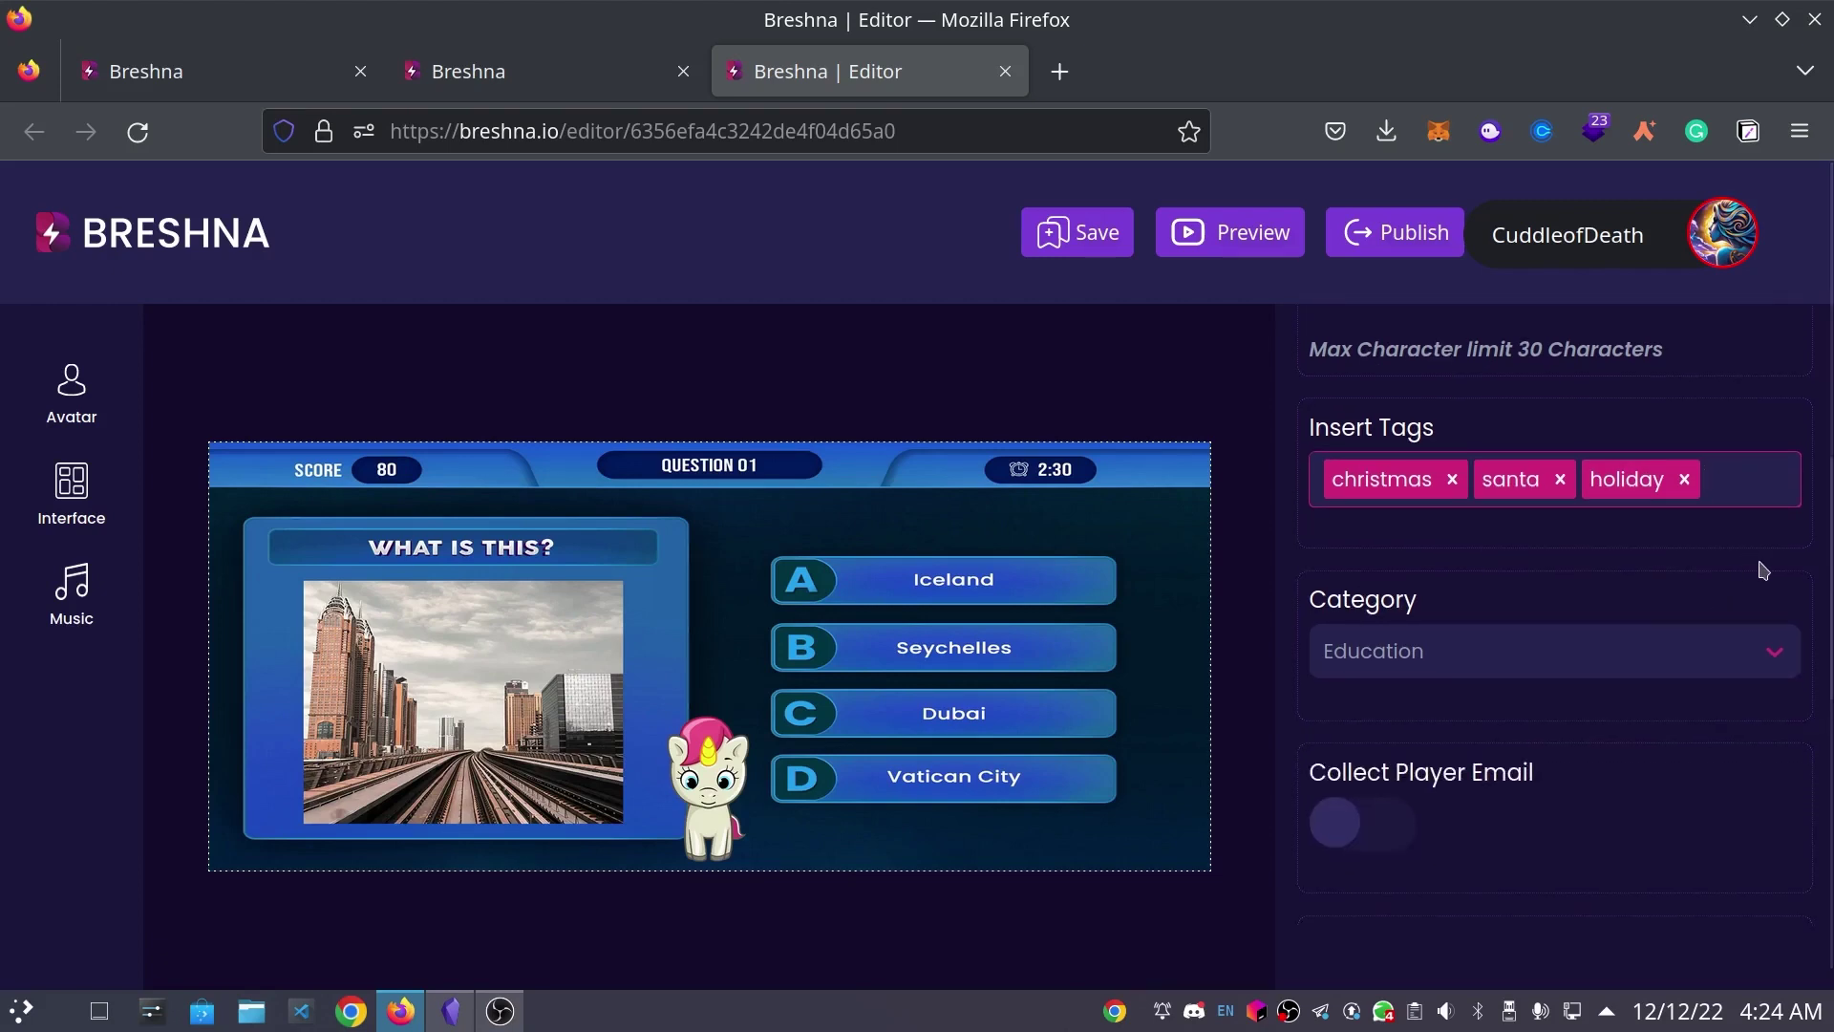
left_click(1701, 666)
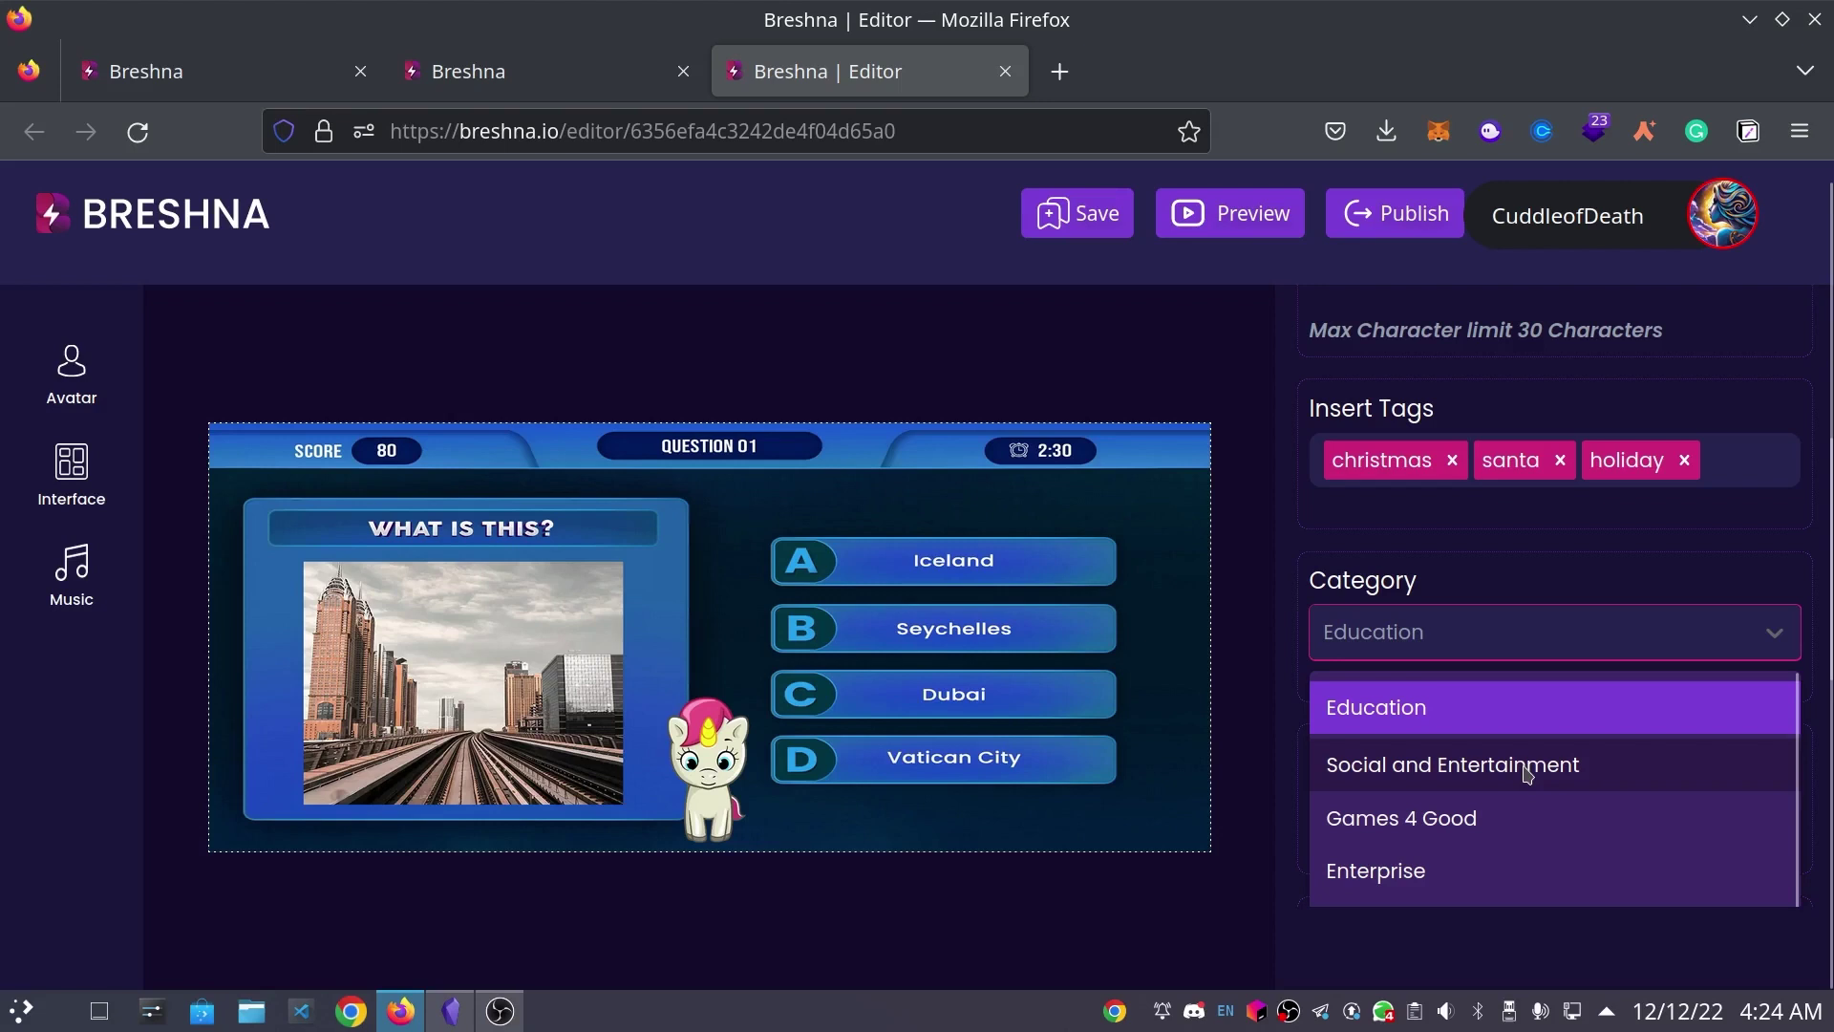
scroll(1527, 773, "down", 1)
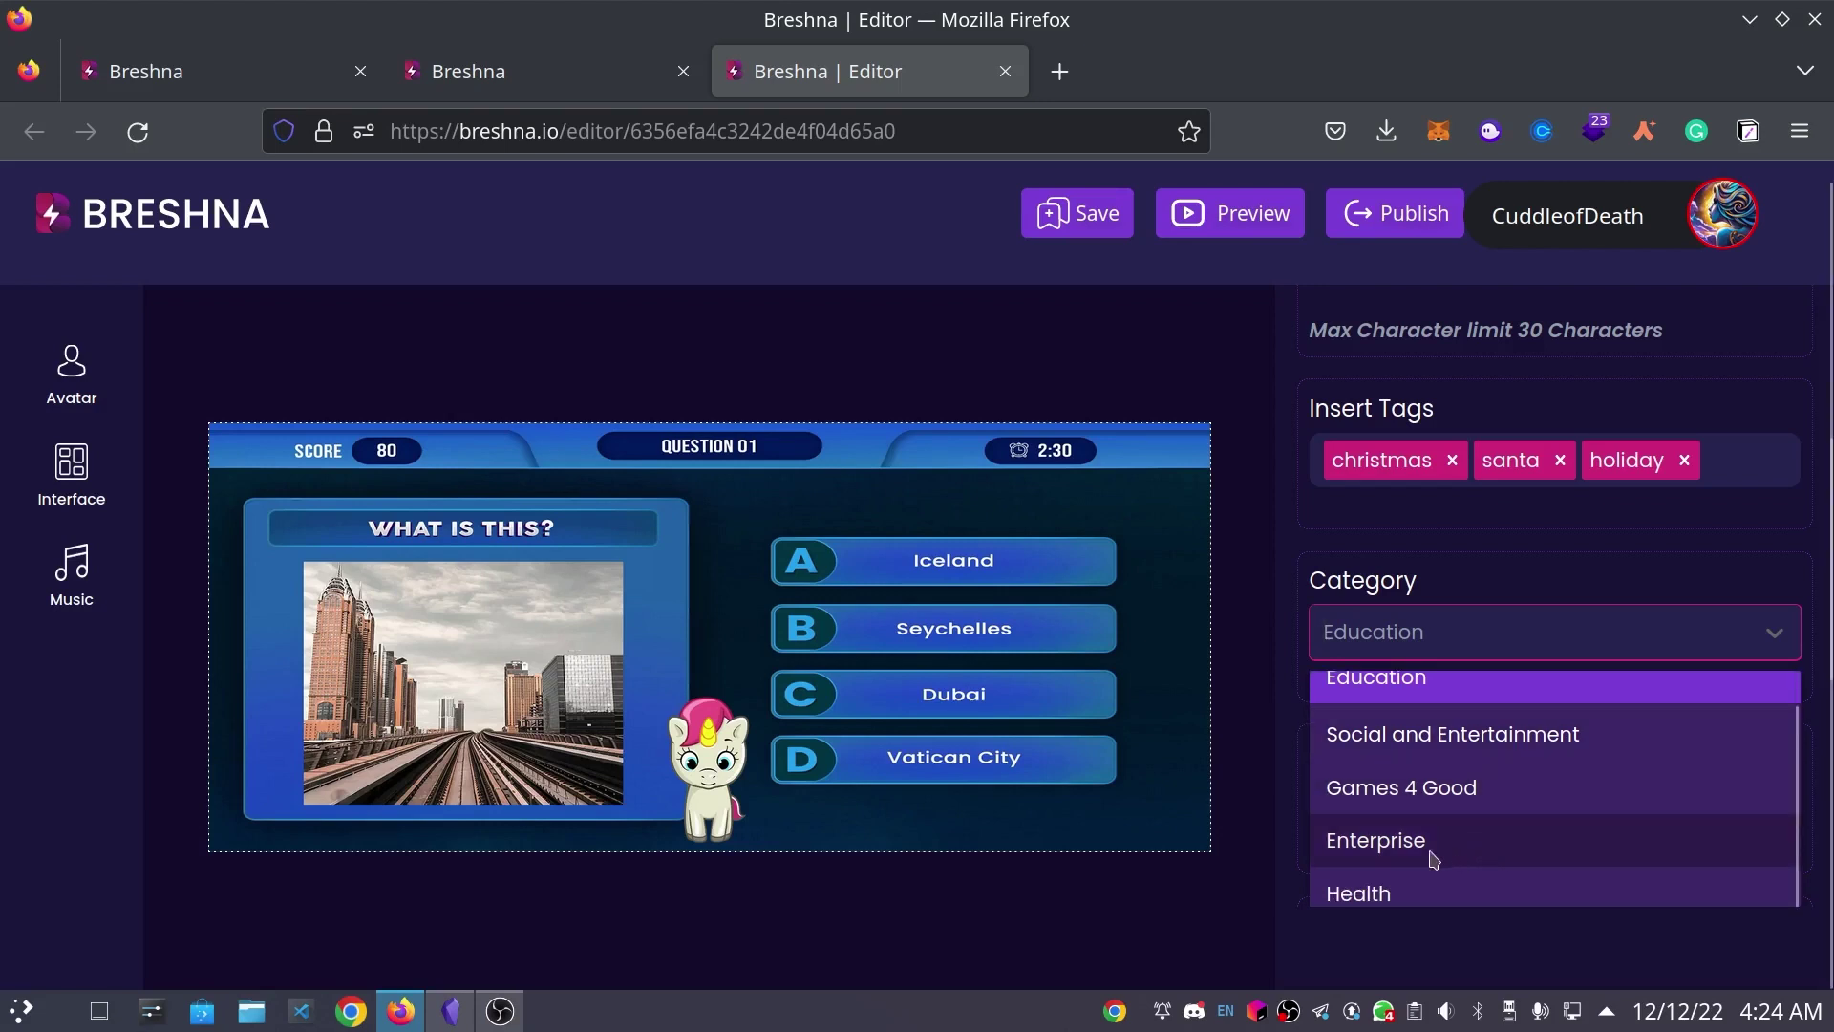
left_click(1364, 686)
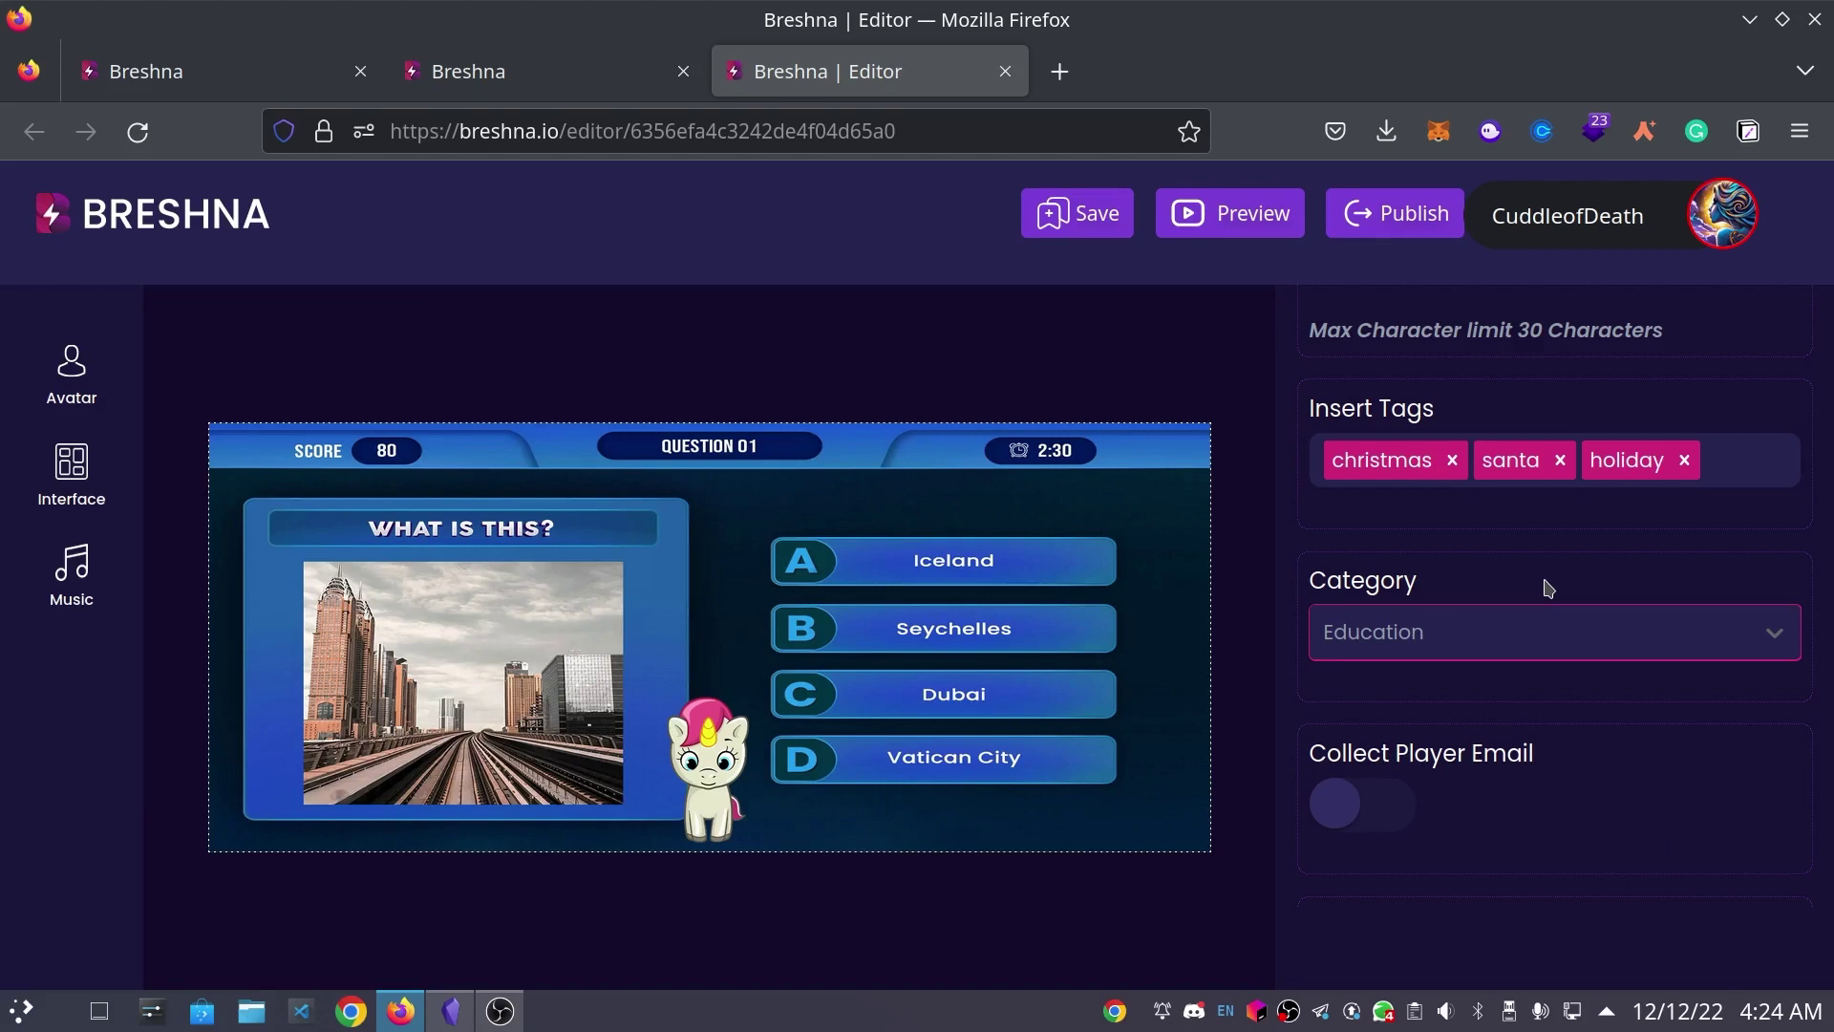
scroll(1607, 736, "down", 3)
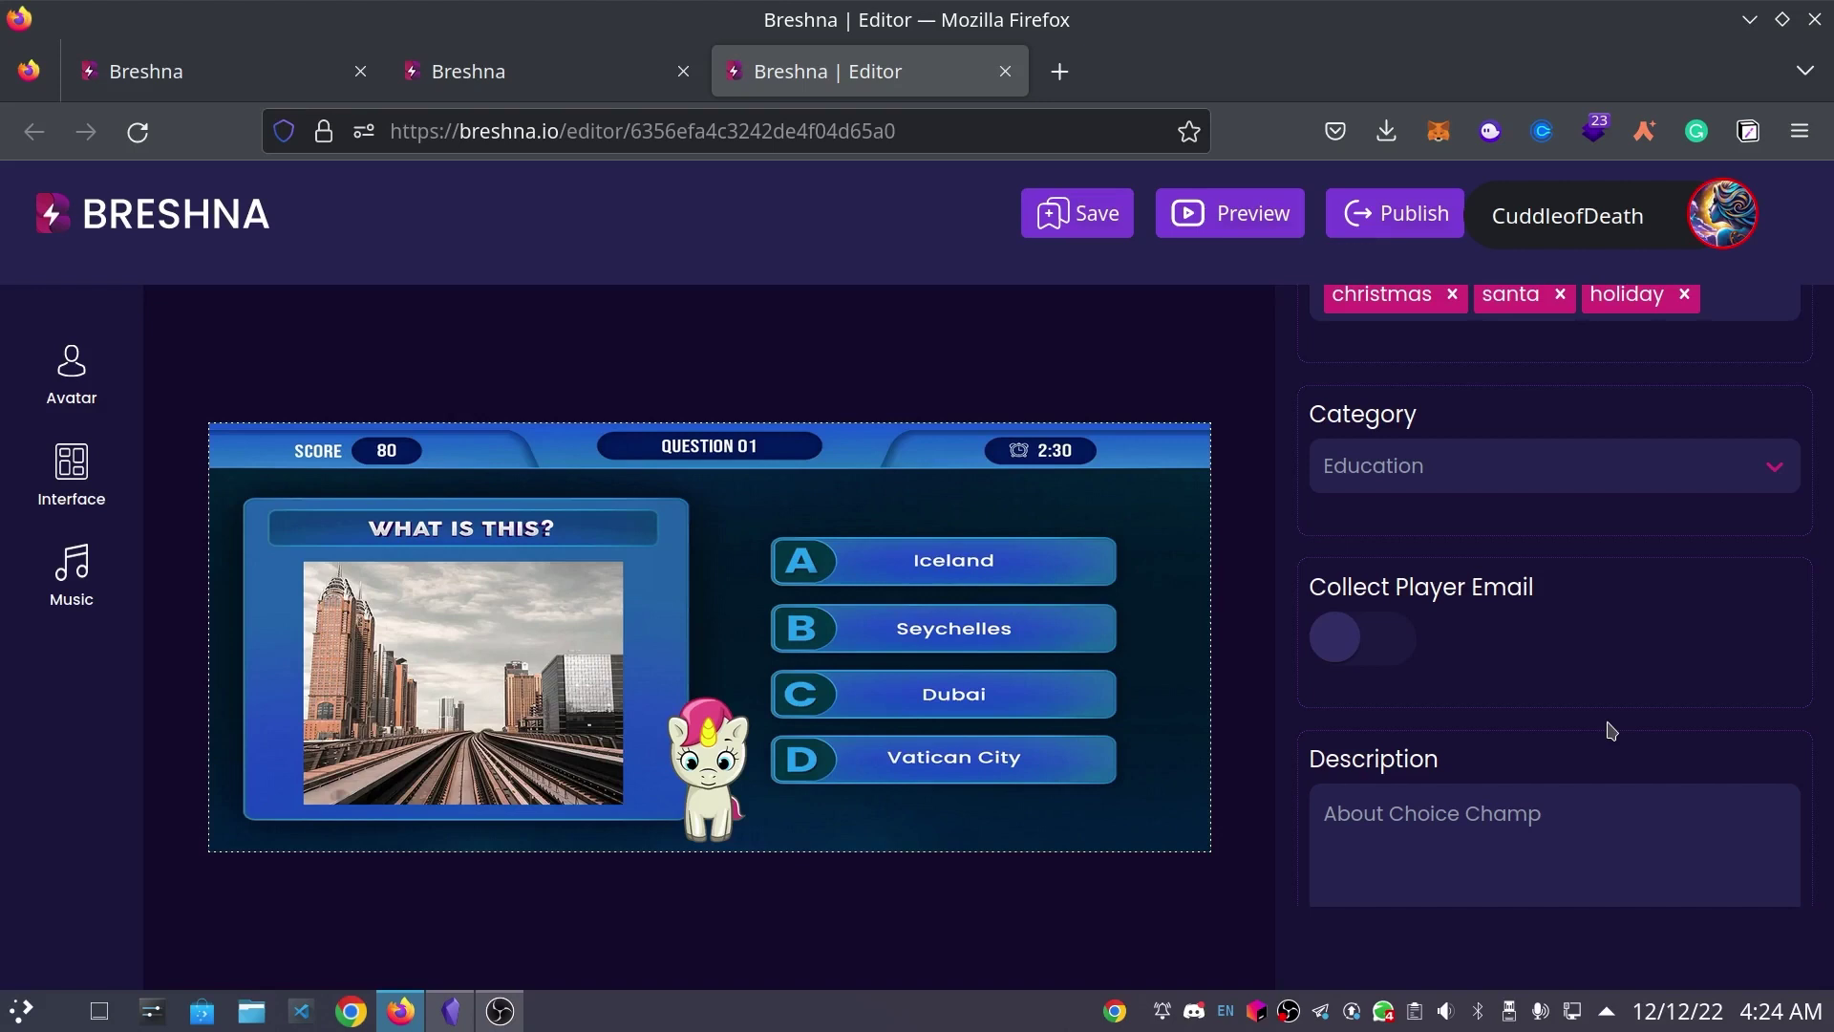
- Replace the placeholder description with 'A simple Christmas Quiz by' plus the creator's username
scroll(1611, 732, "down", 3)
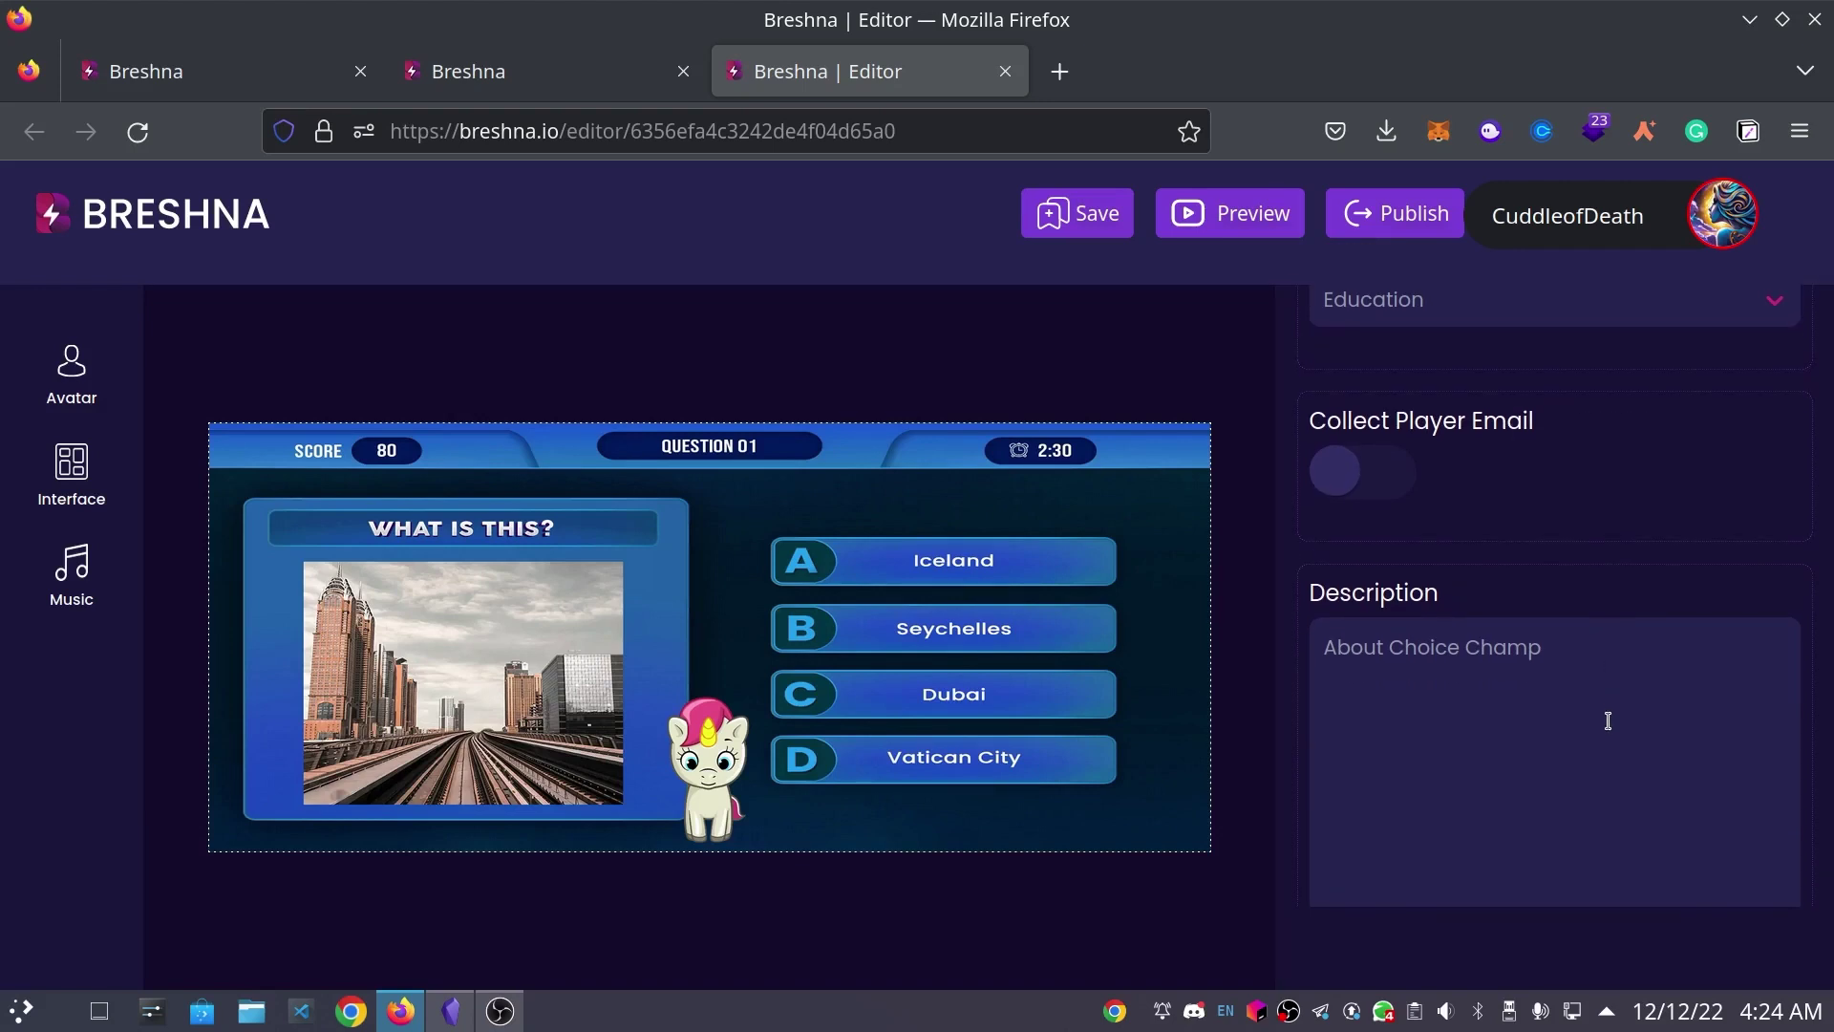
left_click(1607, 720)
key("ctrl+shift+Left")
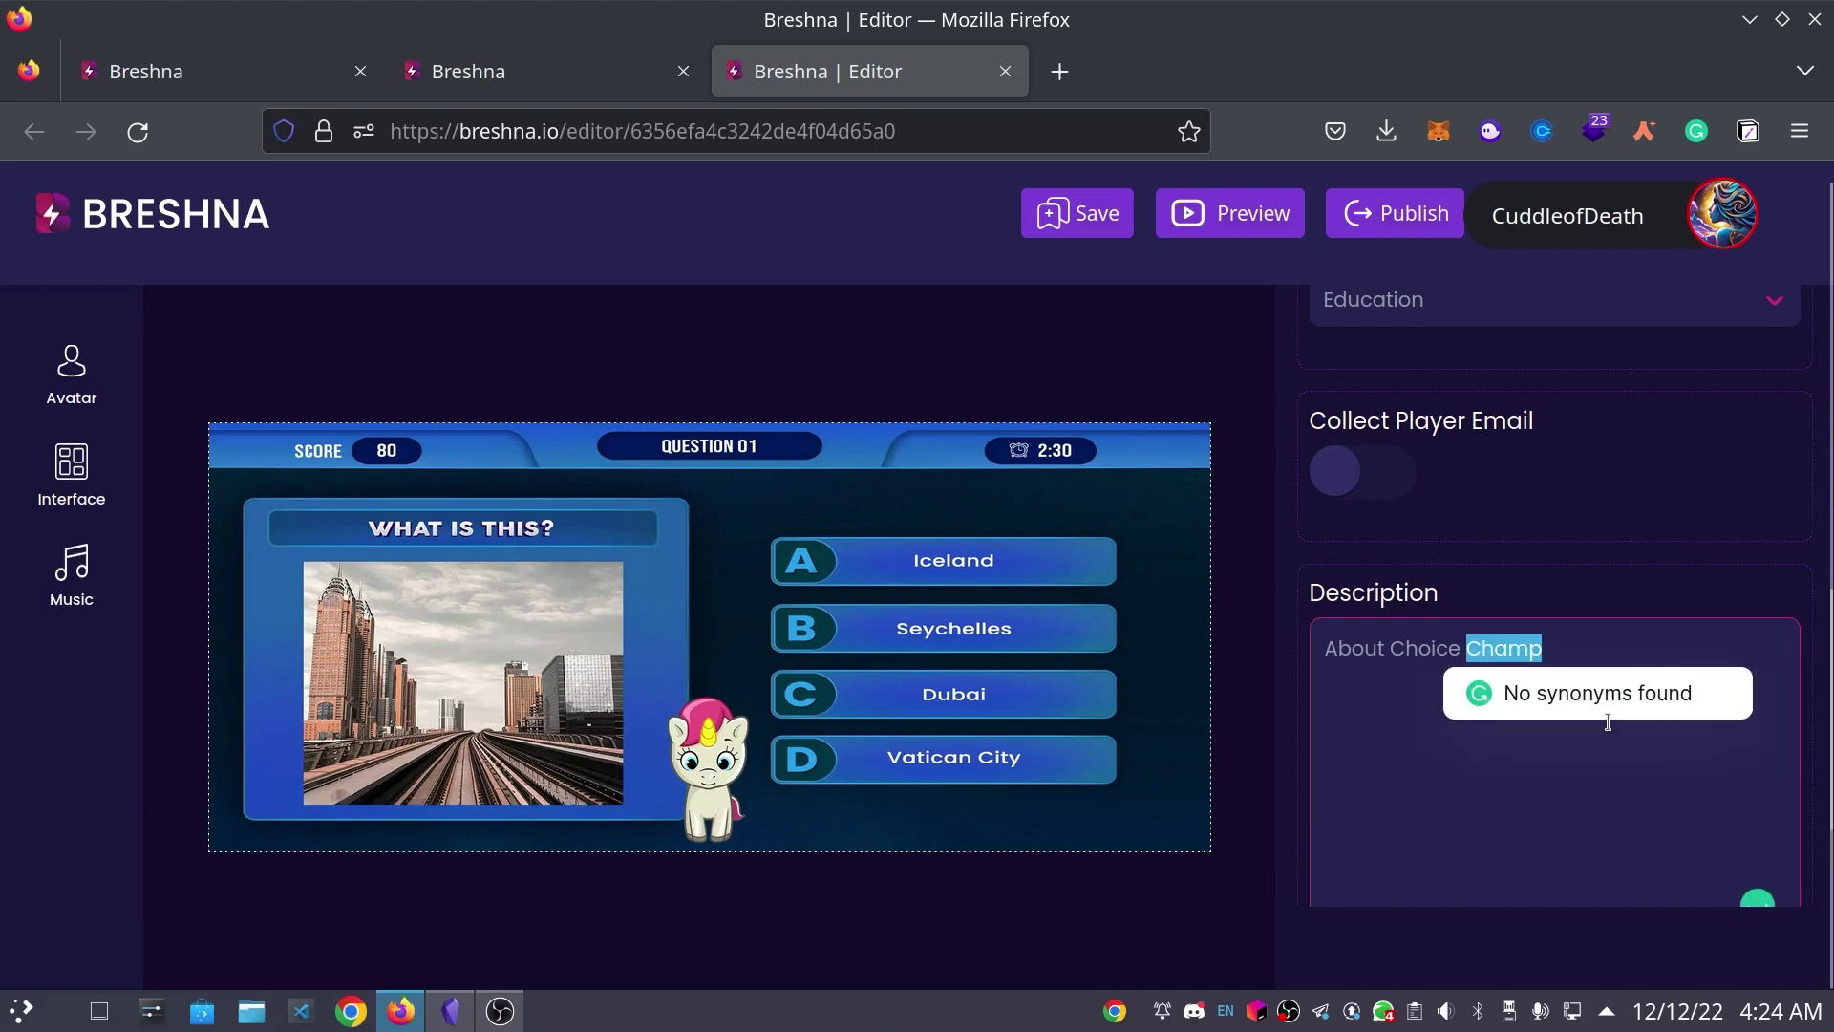
key("Right")
key("ctrl+shift+Left")
key("ctrl+a")
key("Right")
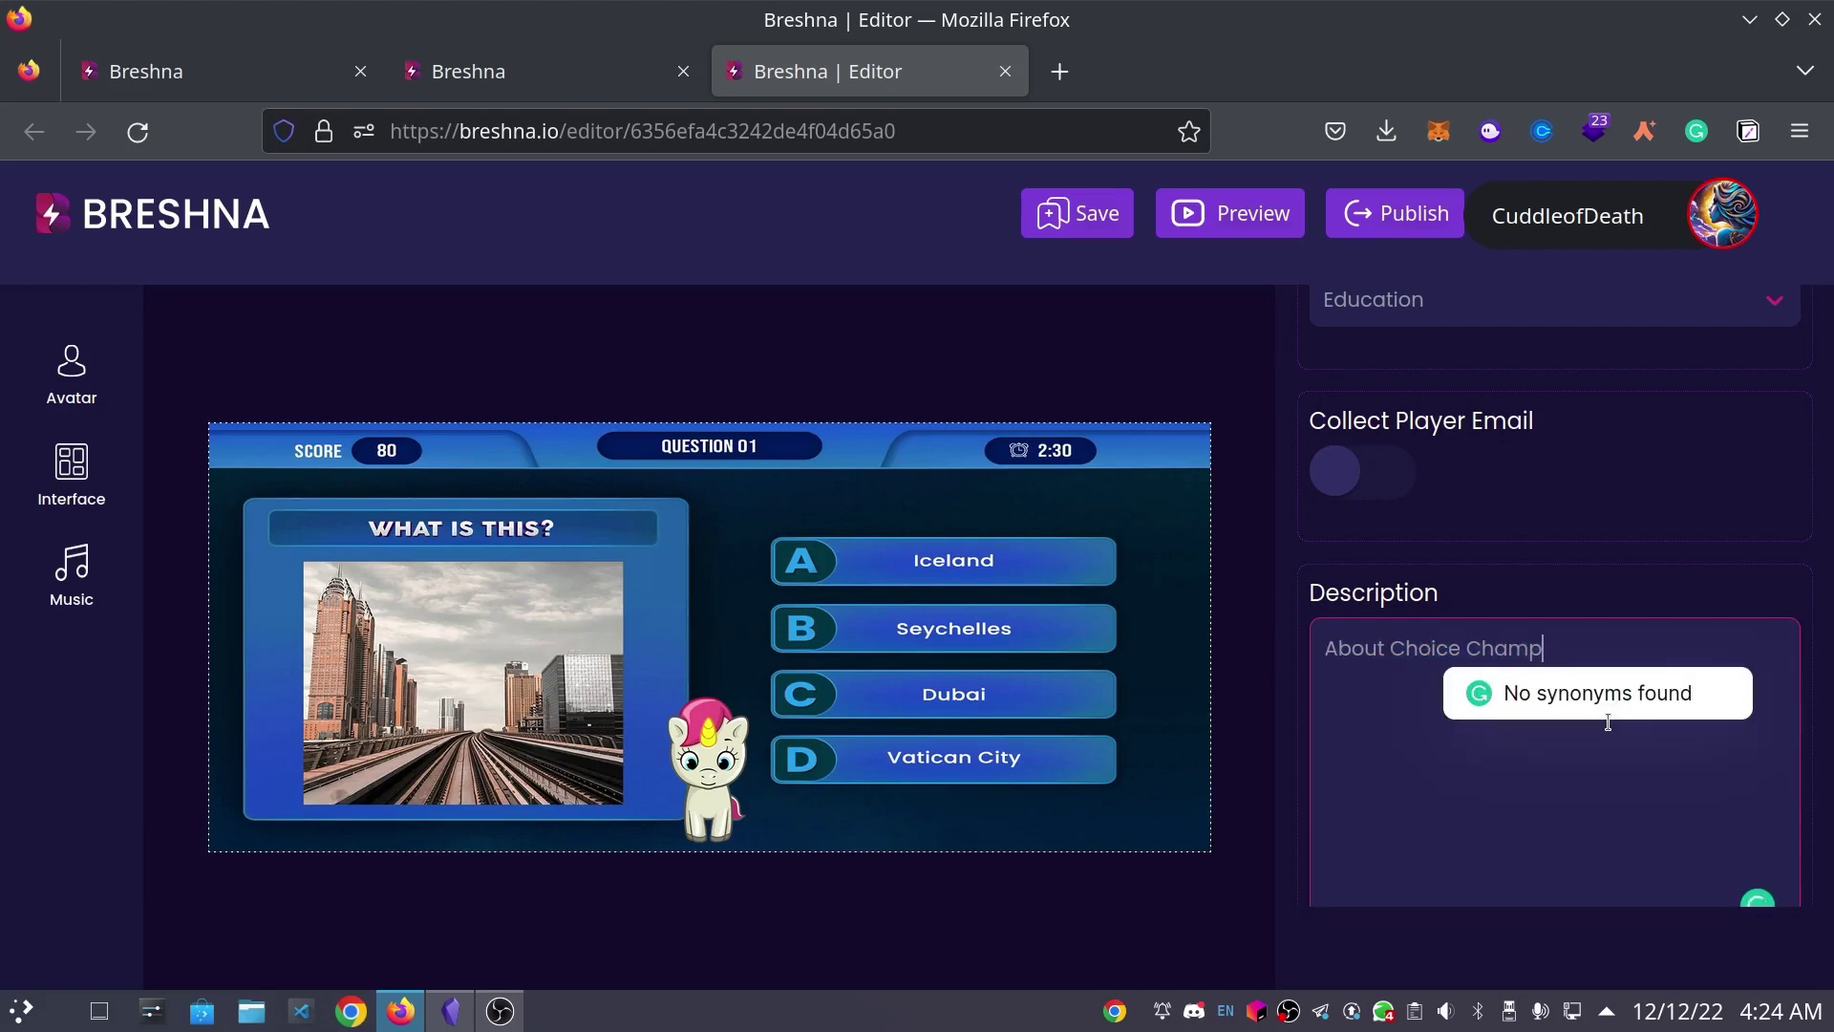
key("ctrl+a")
type("A simple Chri")
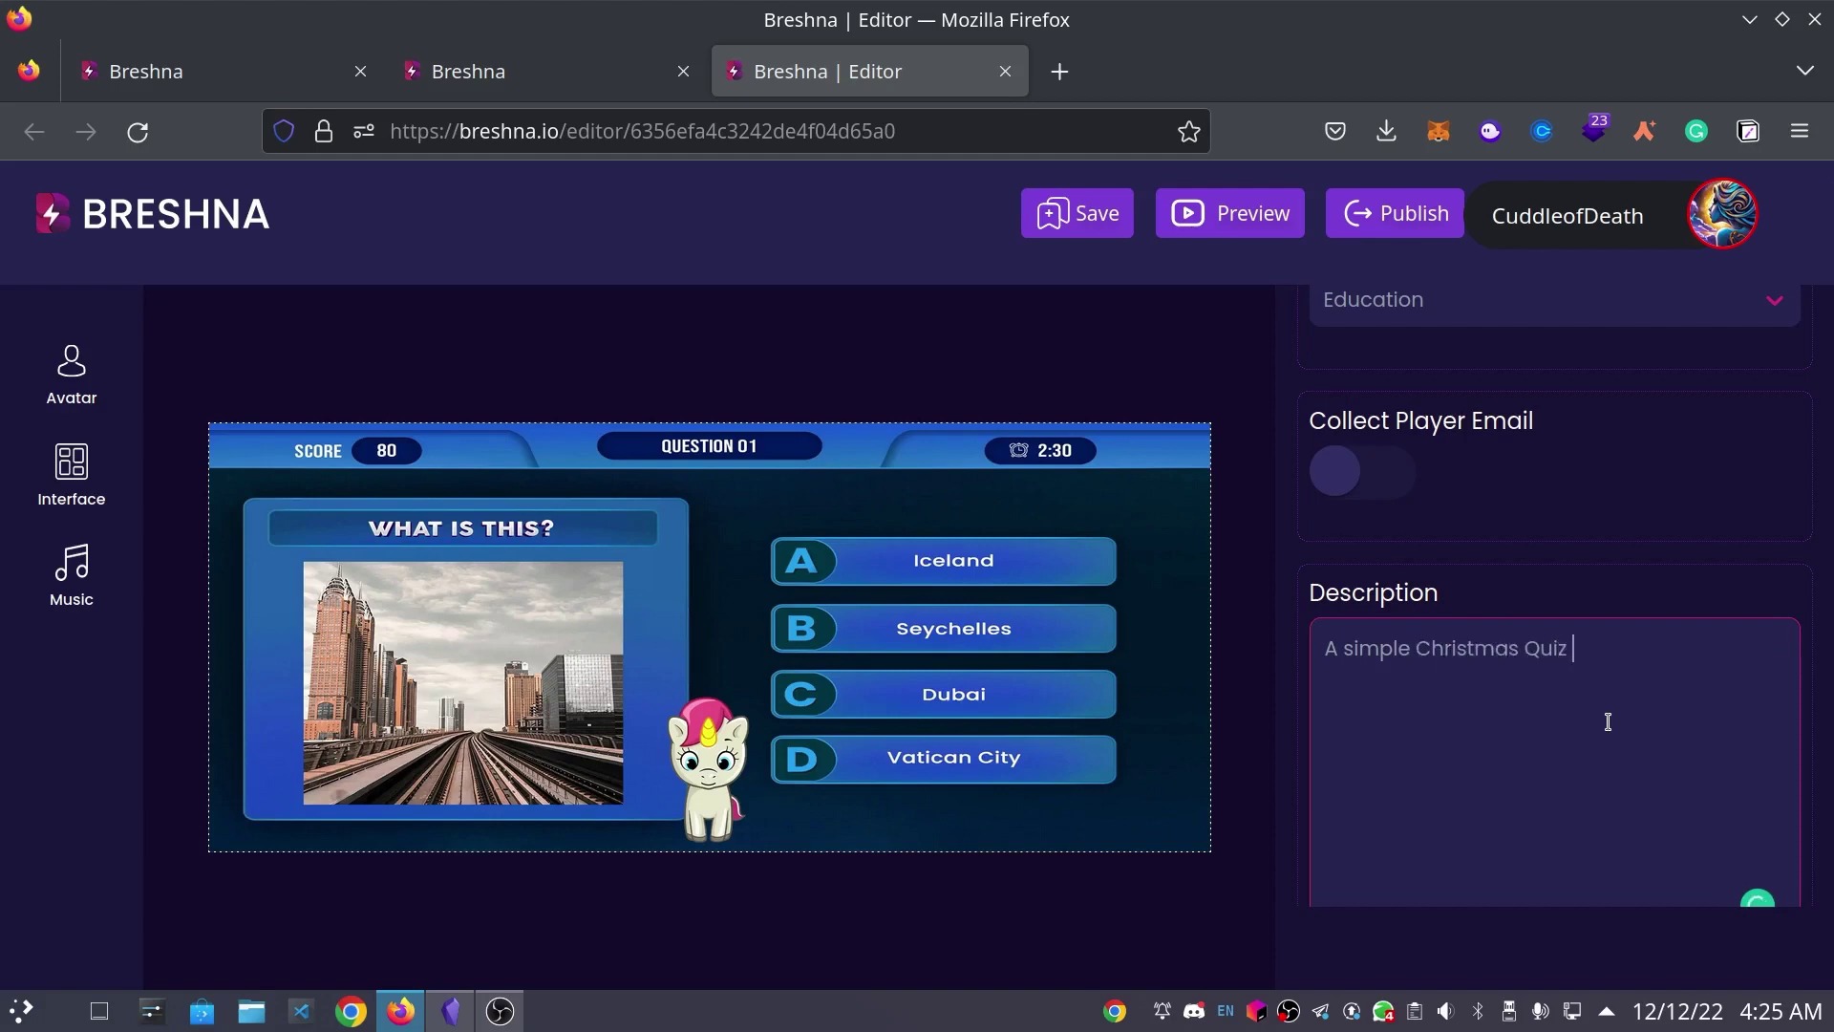
type("stmas Quiz by cuddleofdeath!")
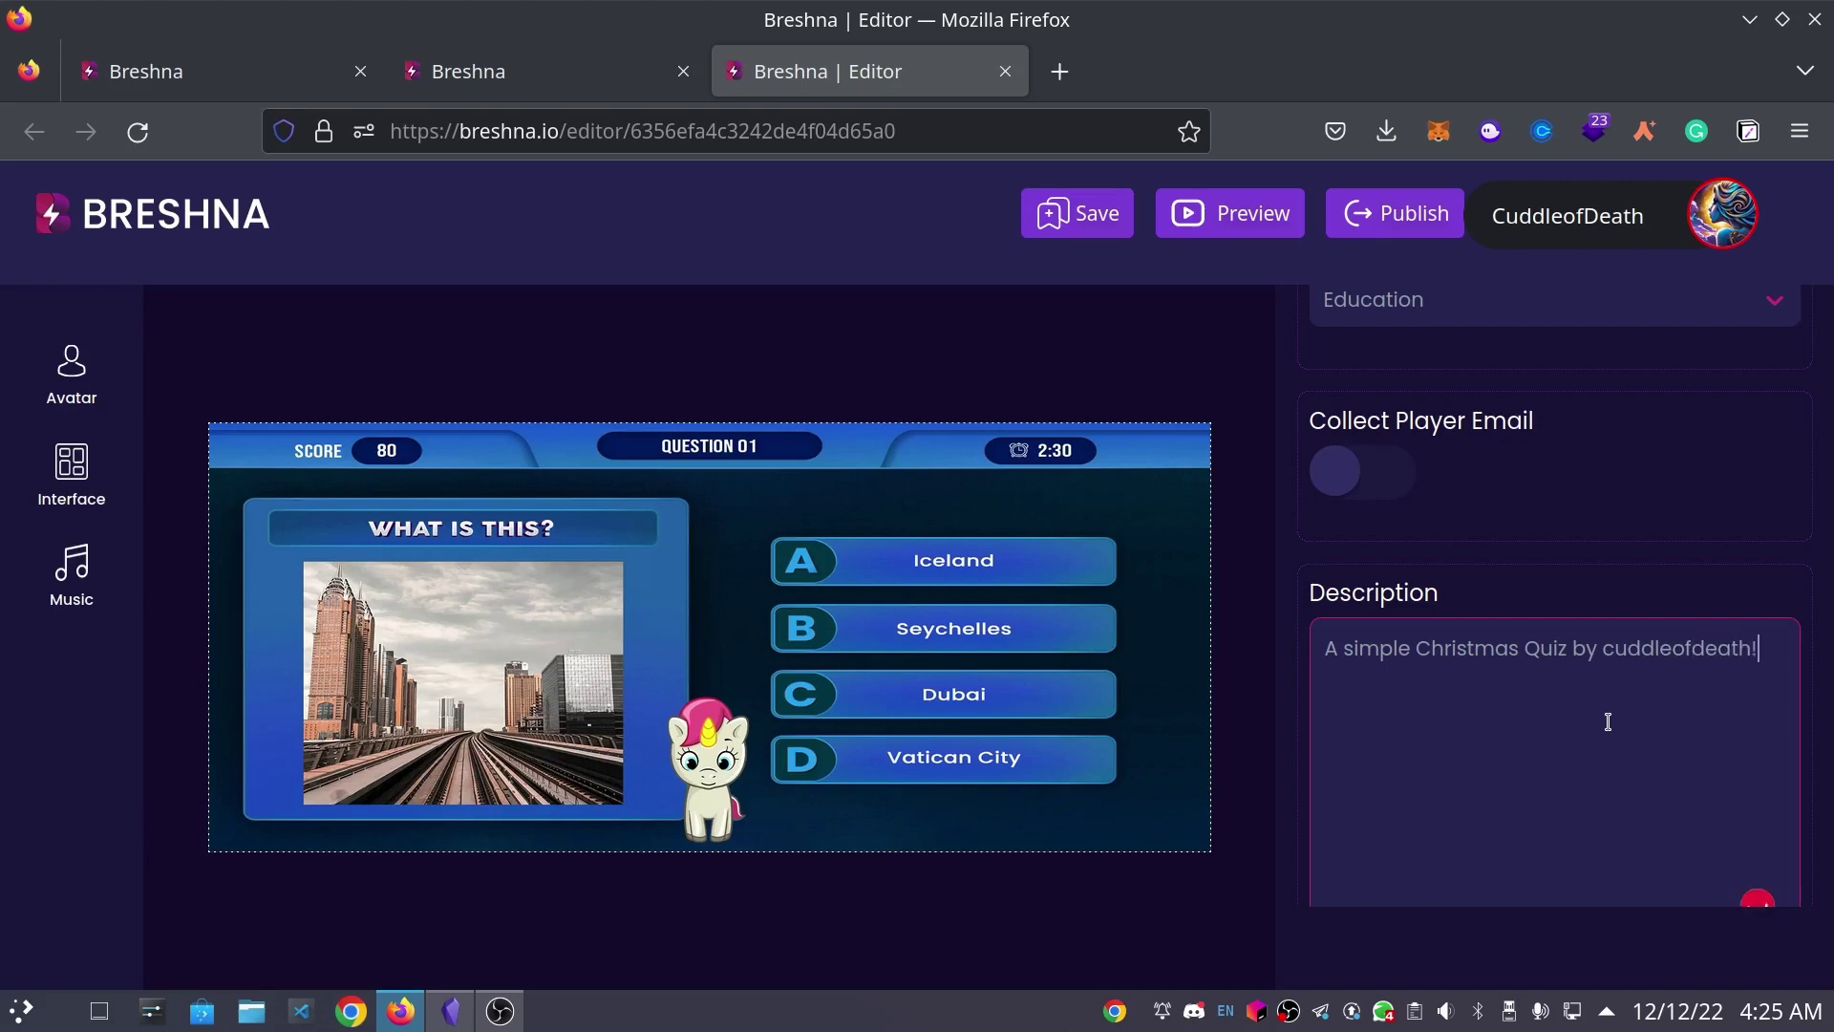
scroll(1611, 726, "up", 3)
scroll(1612, 731, "up", 3)
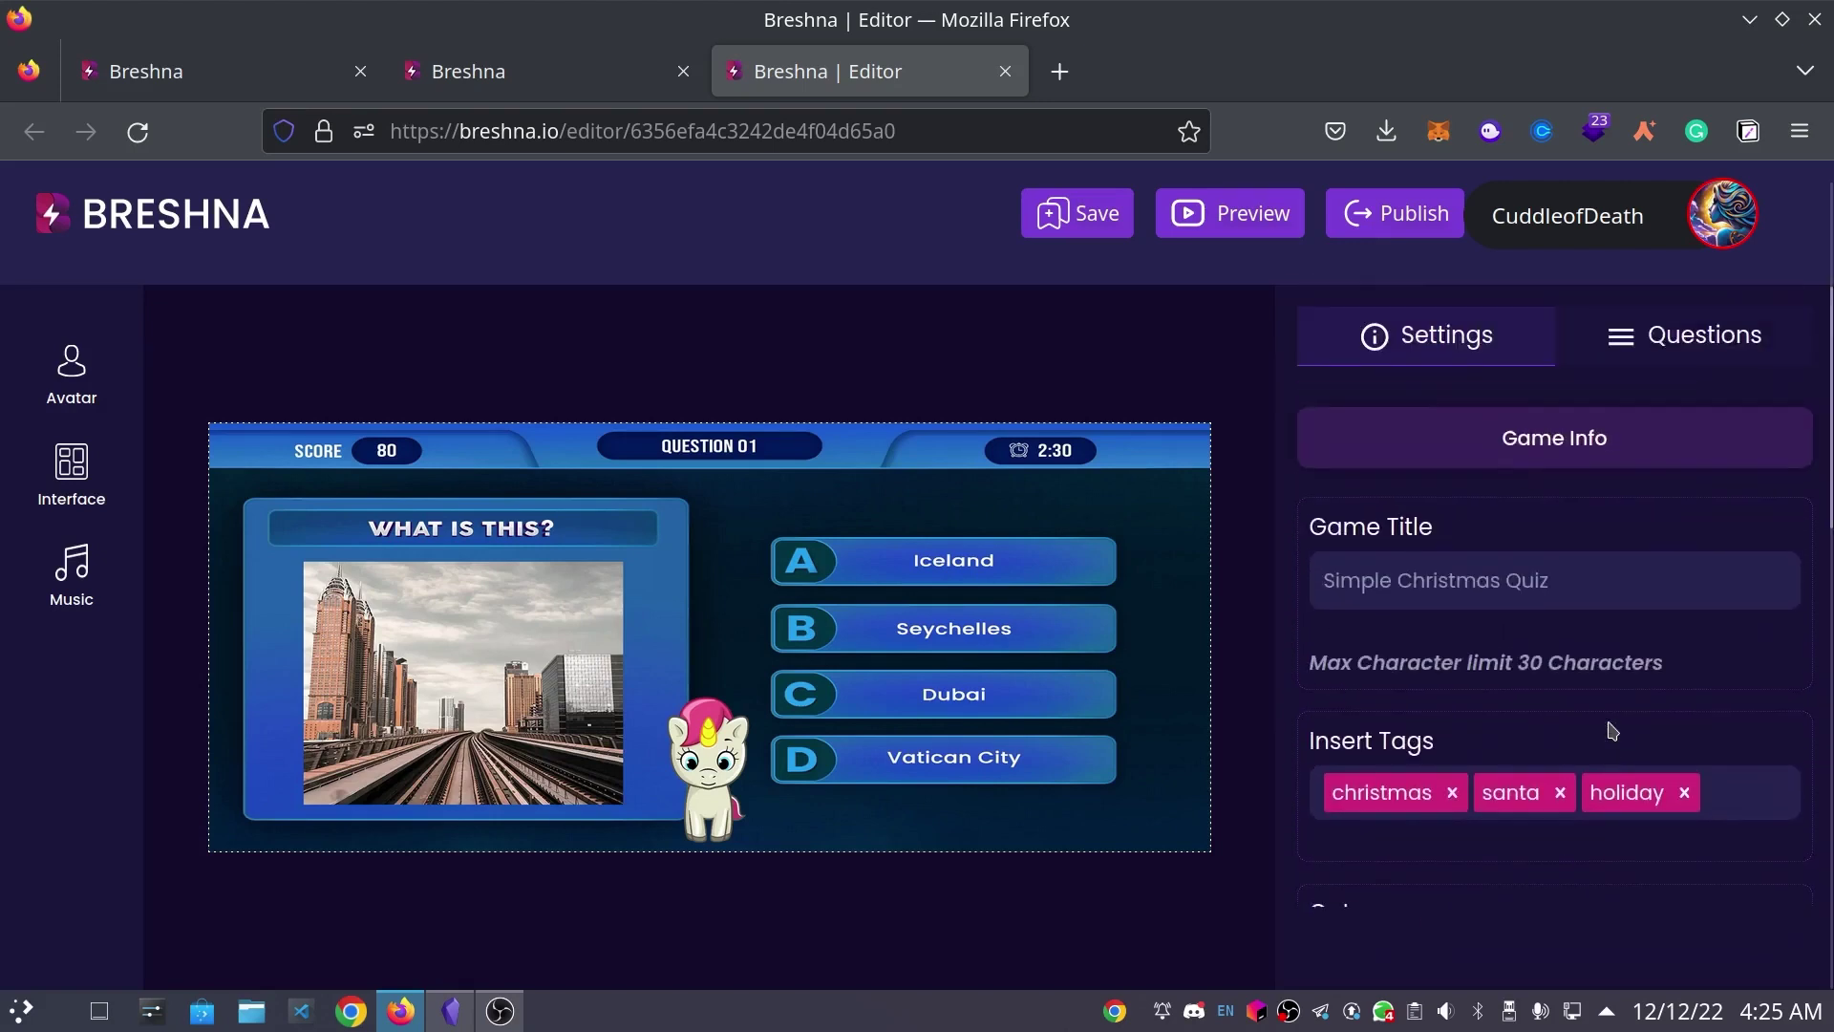
- Show the Questions settings and bring Question 1's Avatar, Interface and Image options into view
scroll(1706, 747, "up", 1)
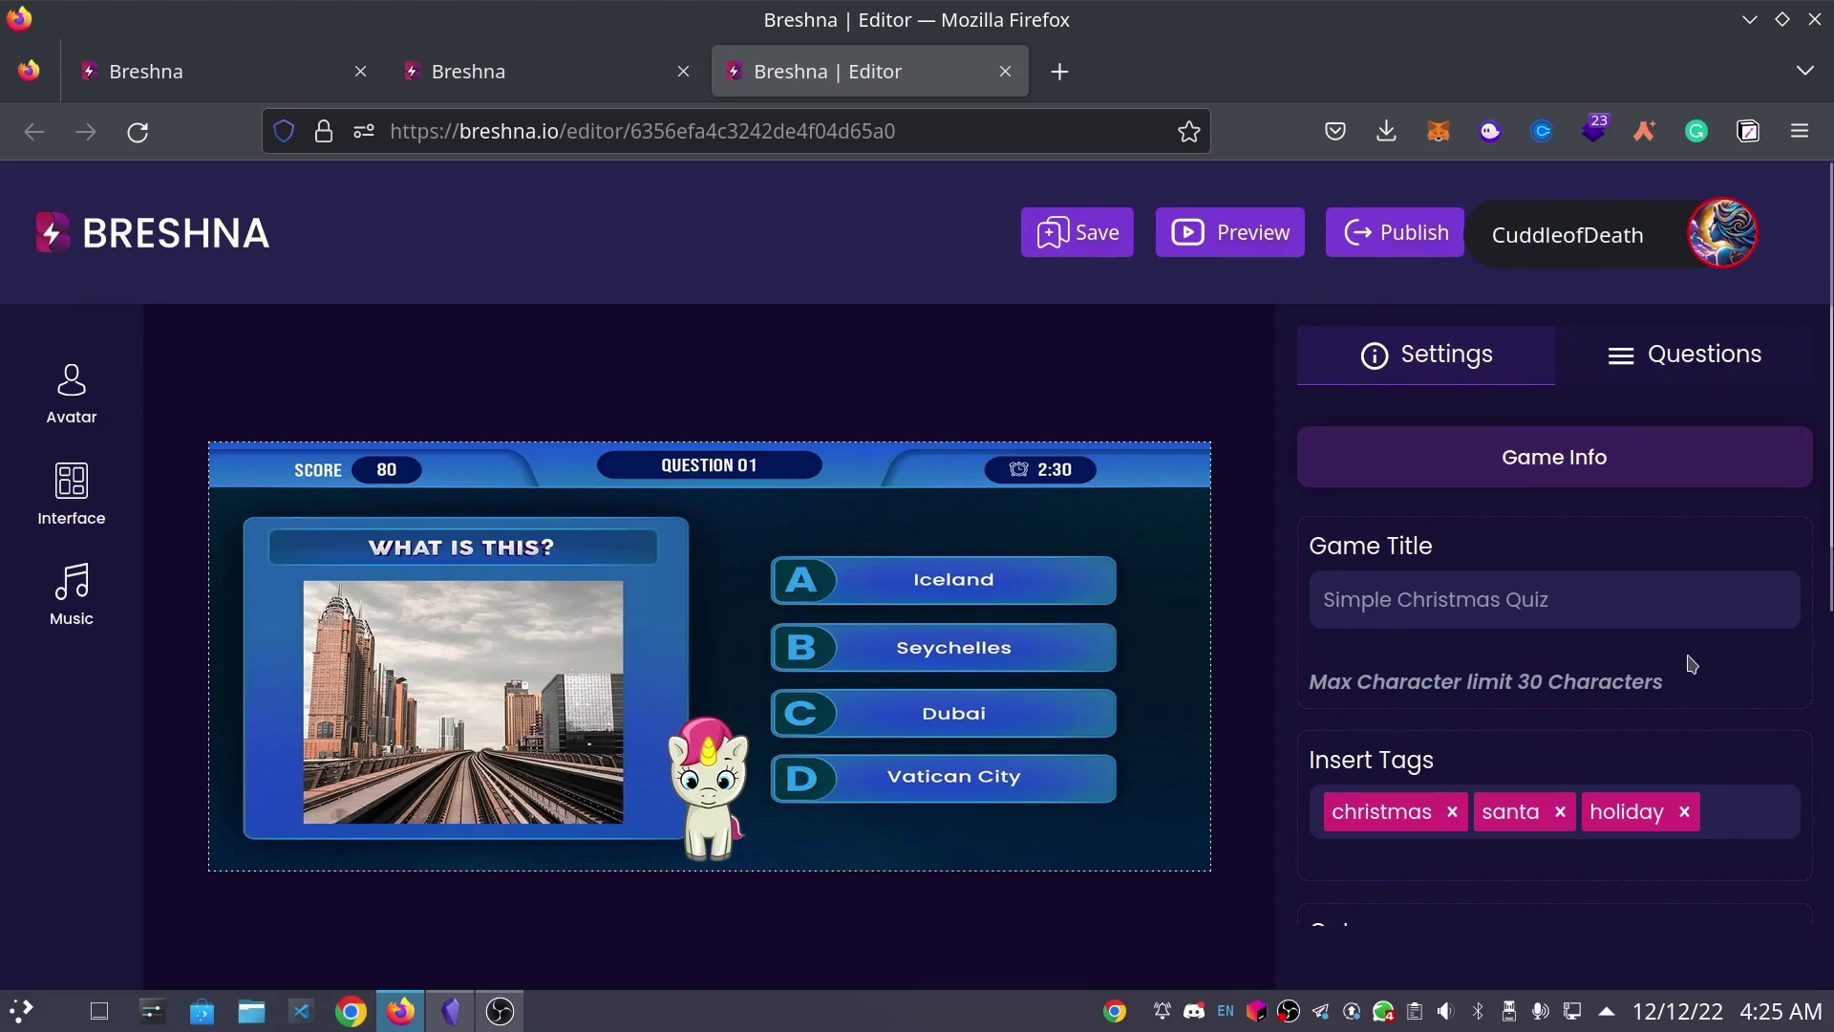
left_click(1701, 386)
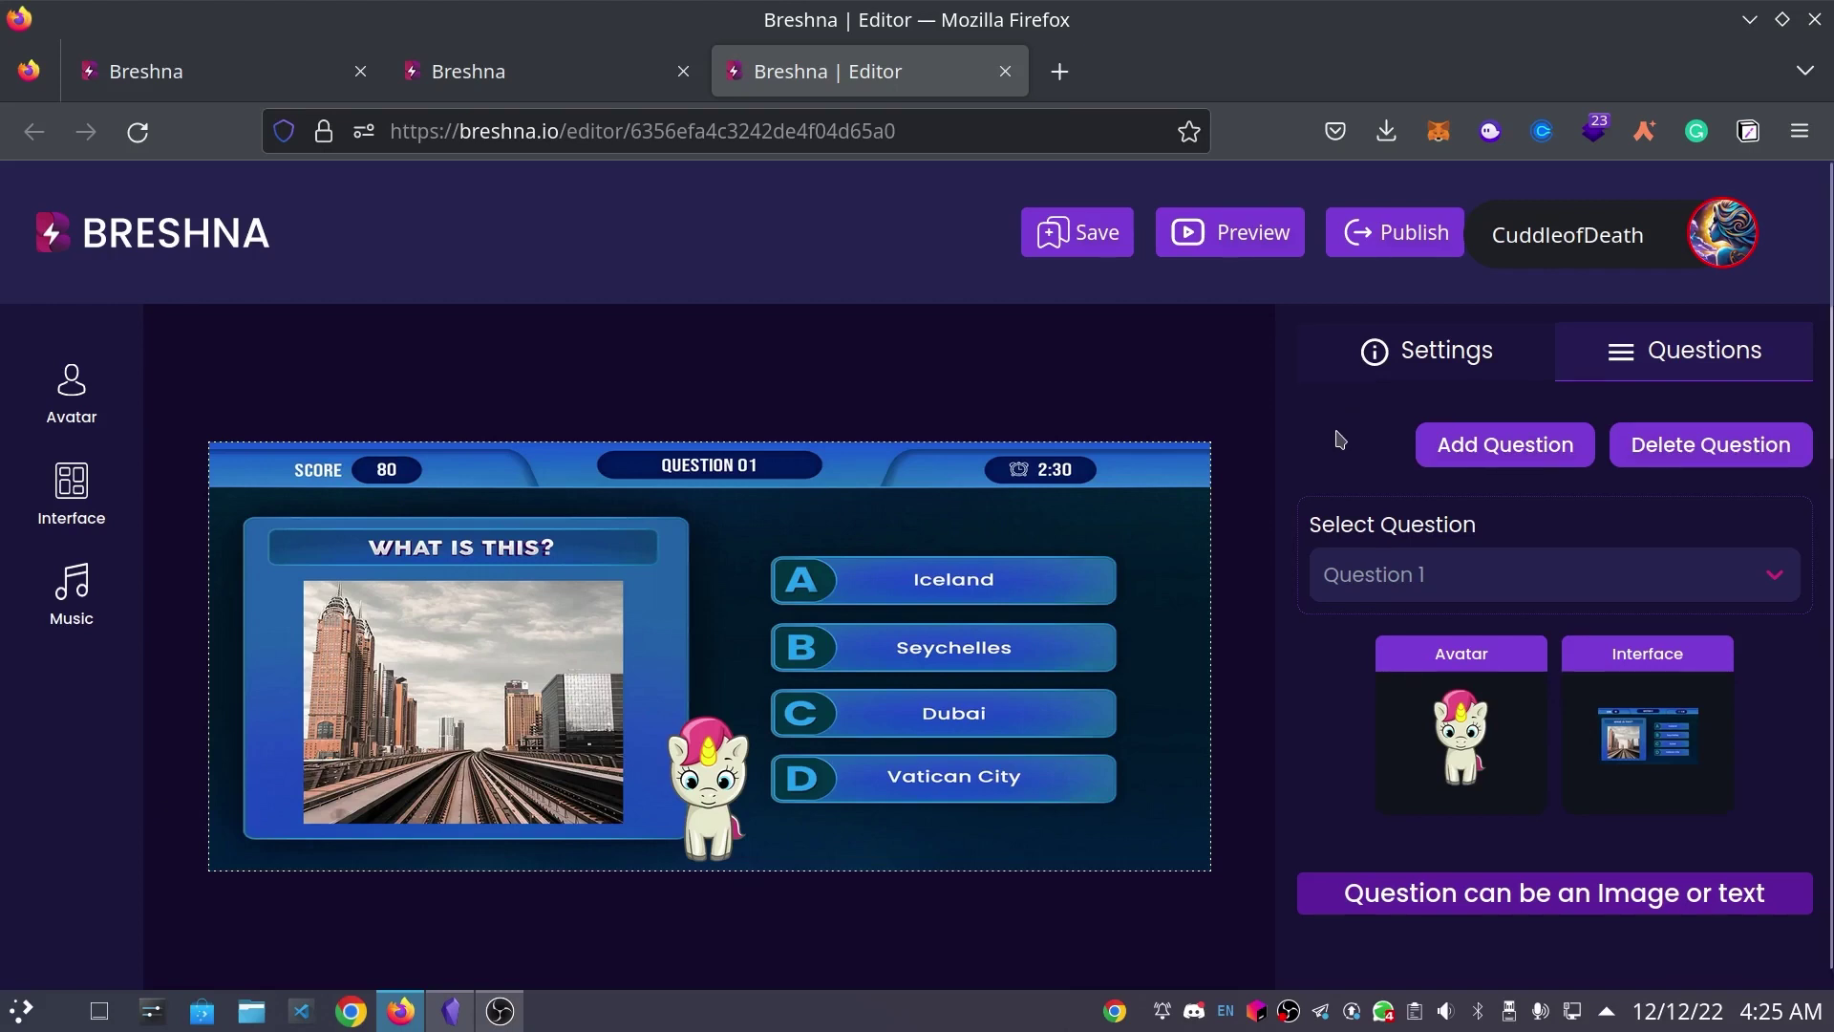
scroll(1333, 444, "down", 2)
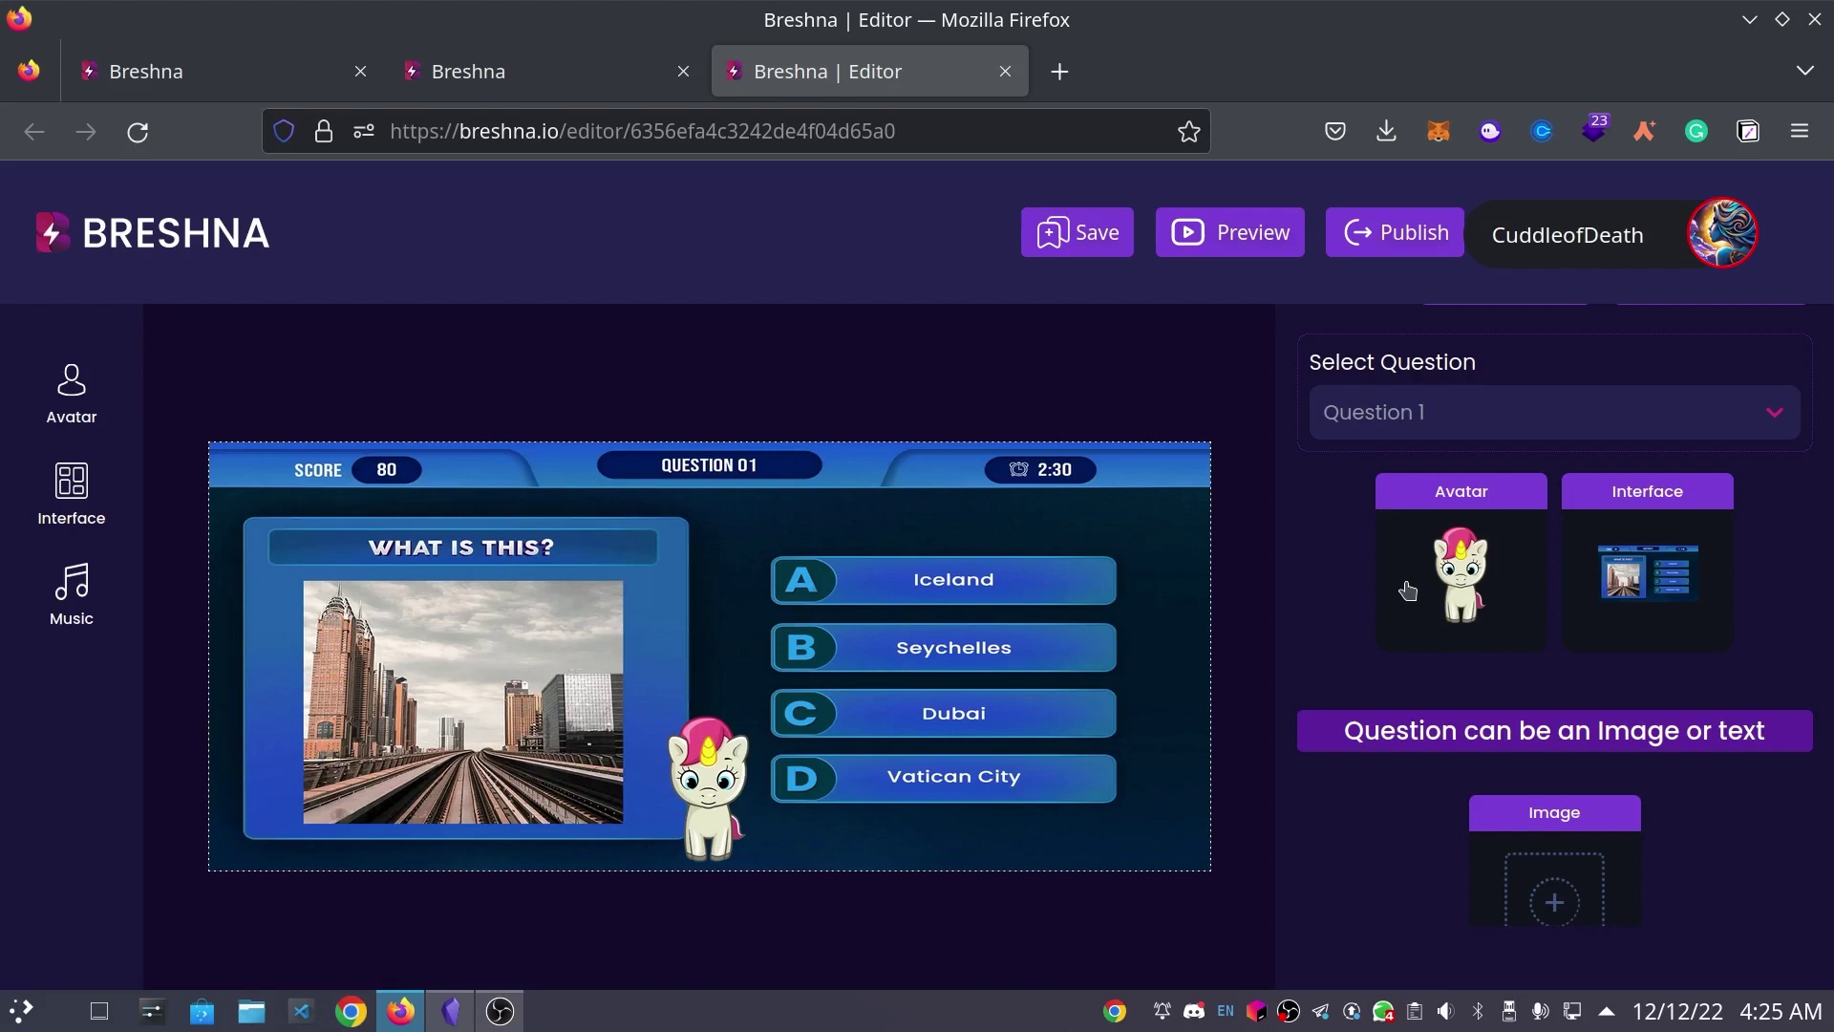
- Pick the white bunny from the avatar grid to replace the unicorn
left_click(1455, 592)
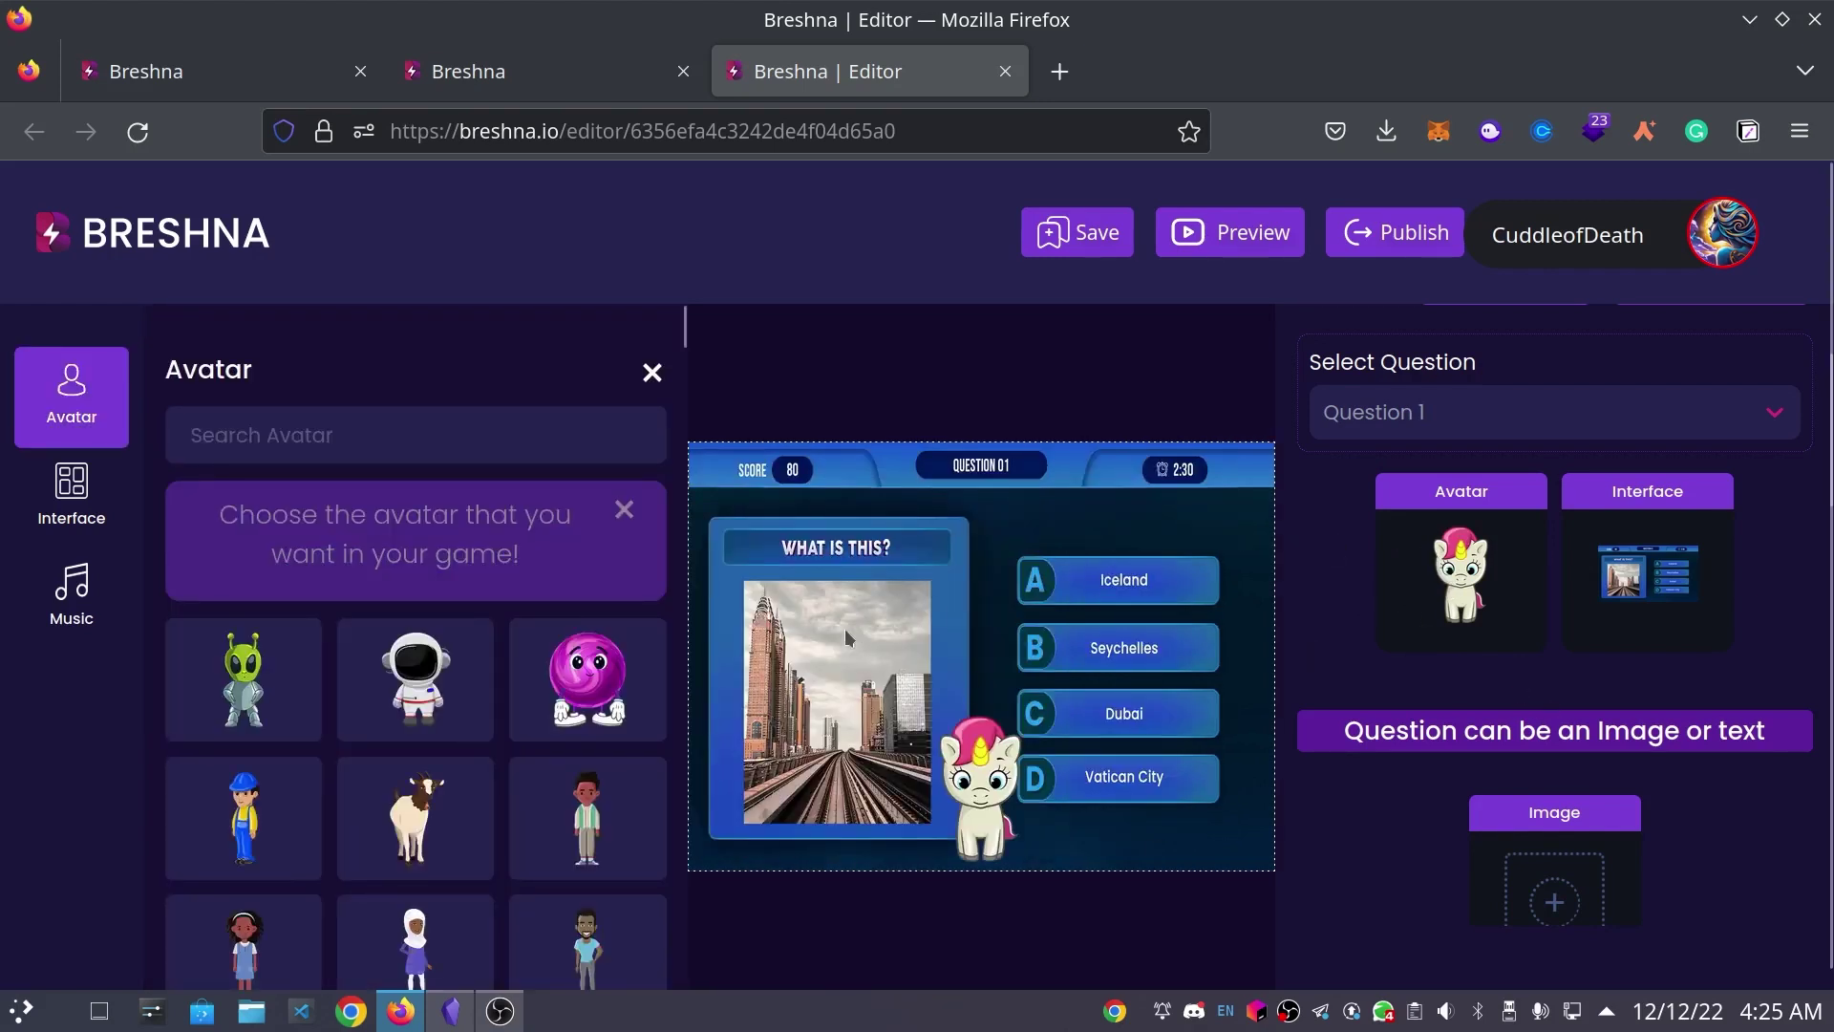
scroll(521, 687, "down", 5)
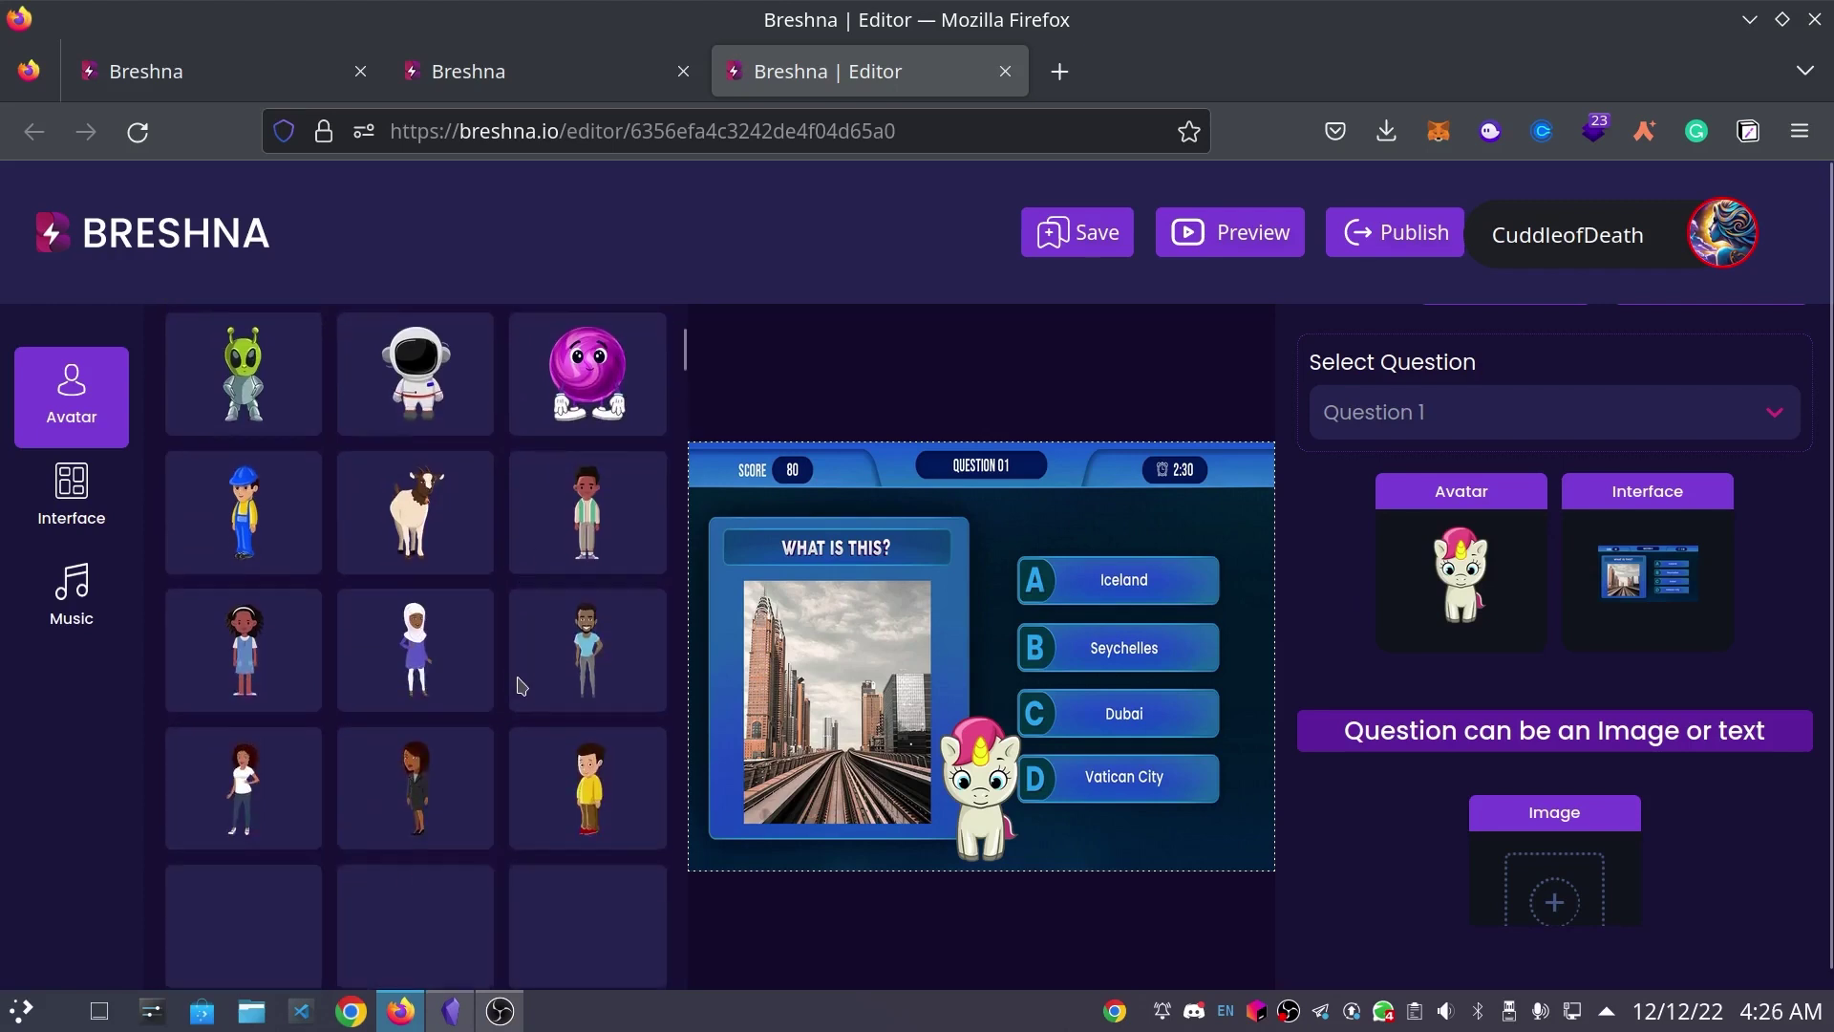
scroll(535, 687, "down", 5)
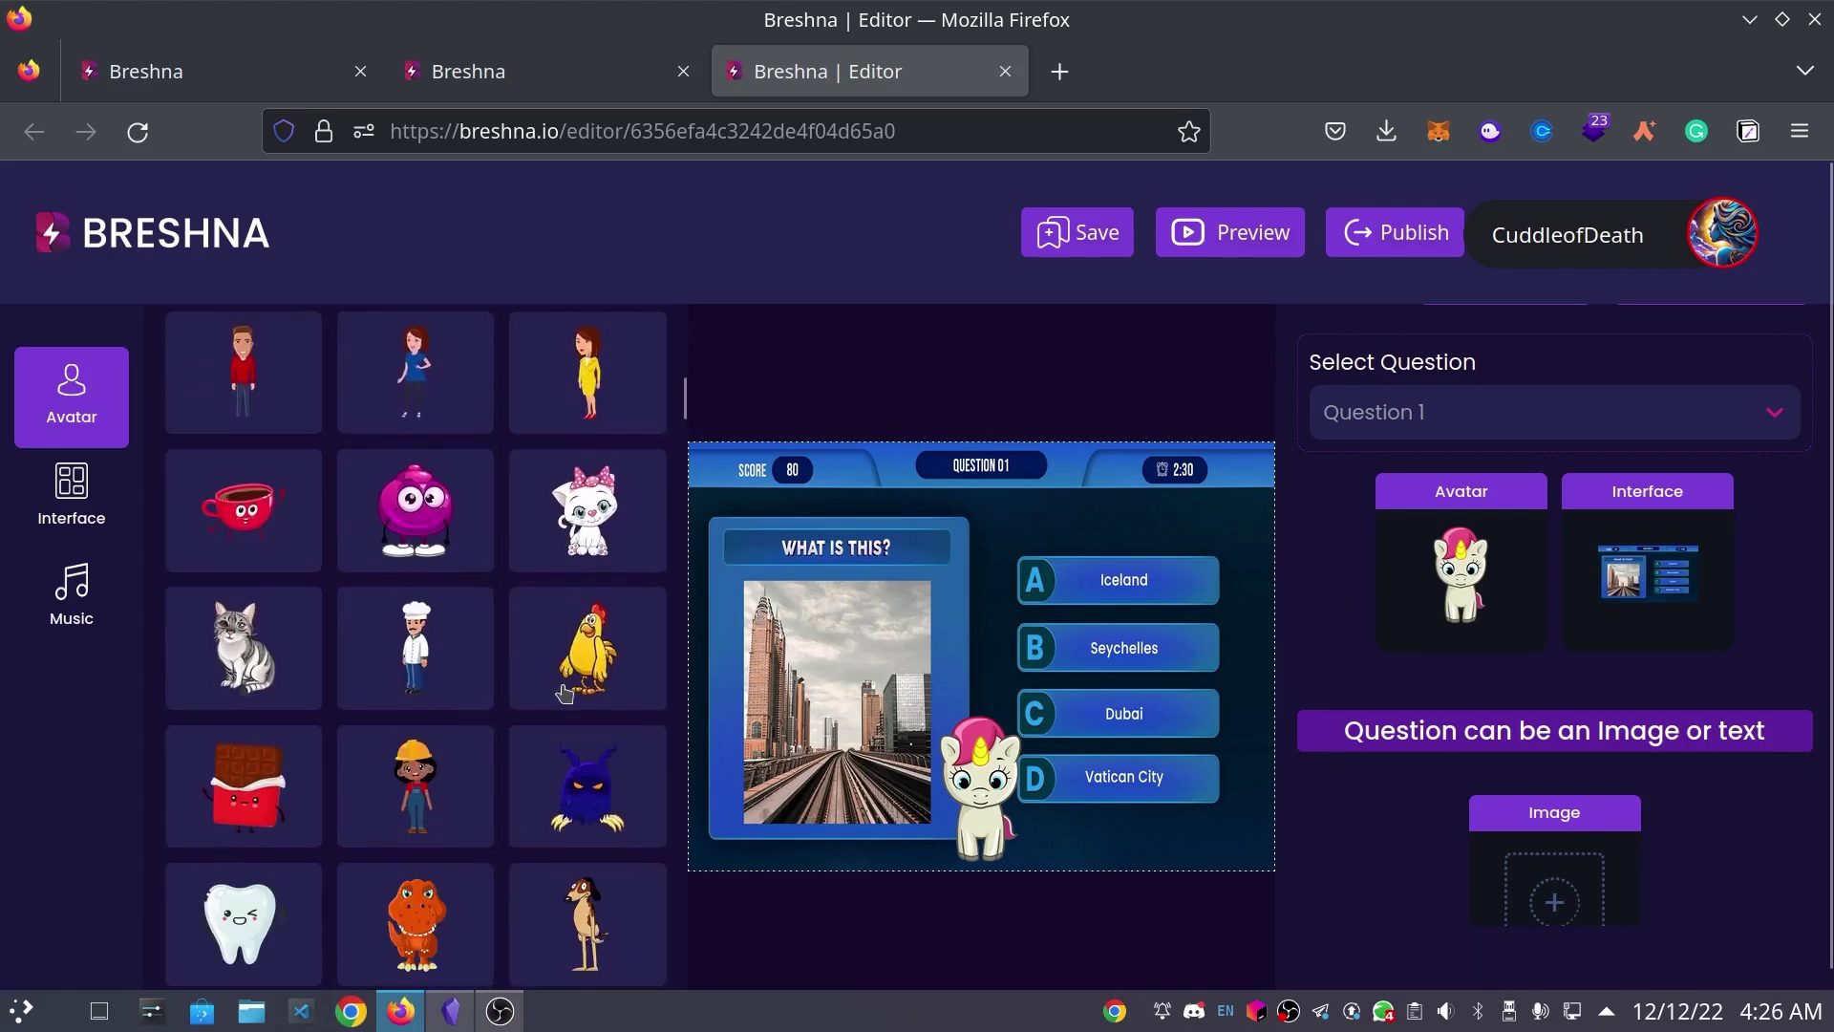
scroll(565, 691, "down", 5)
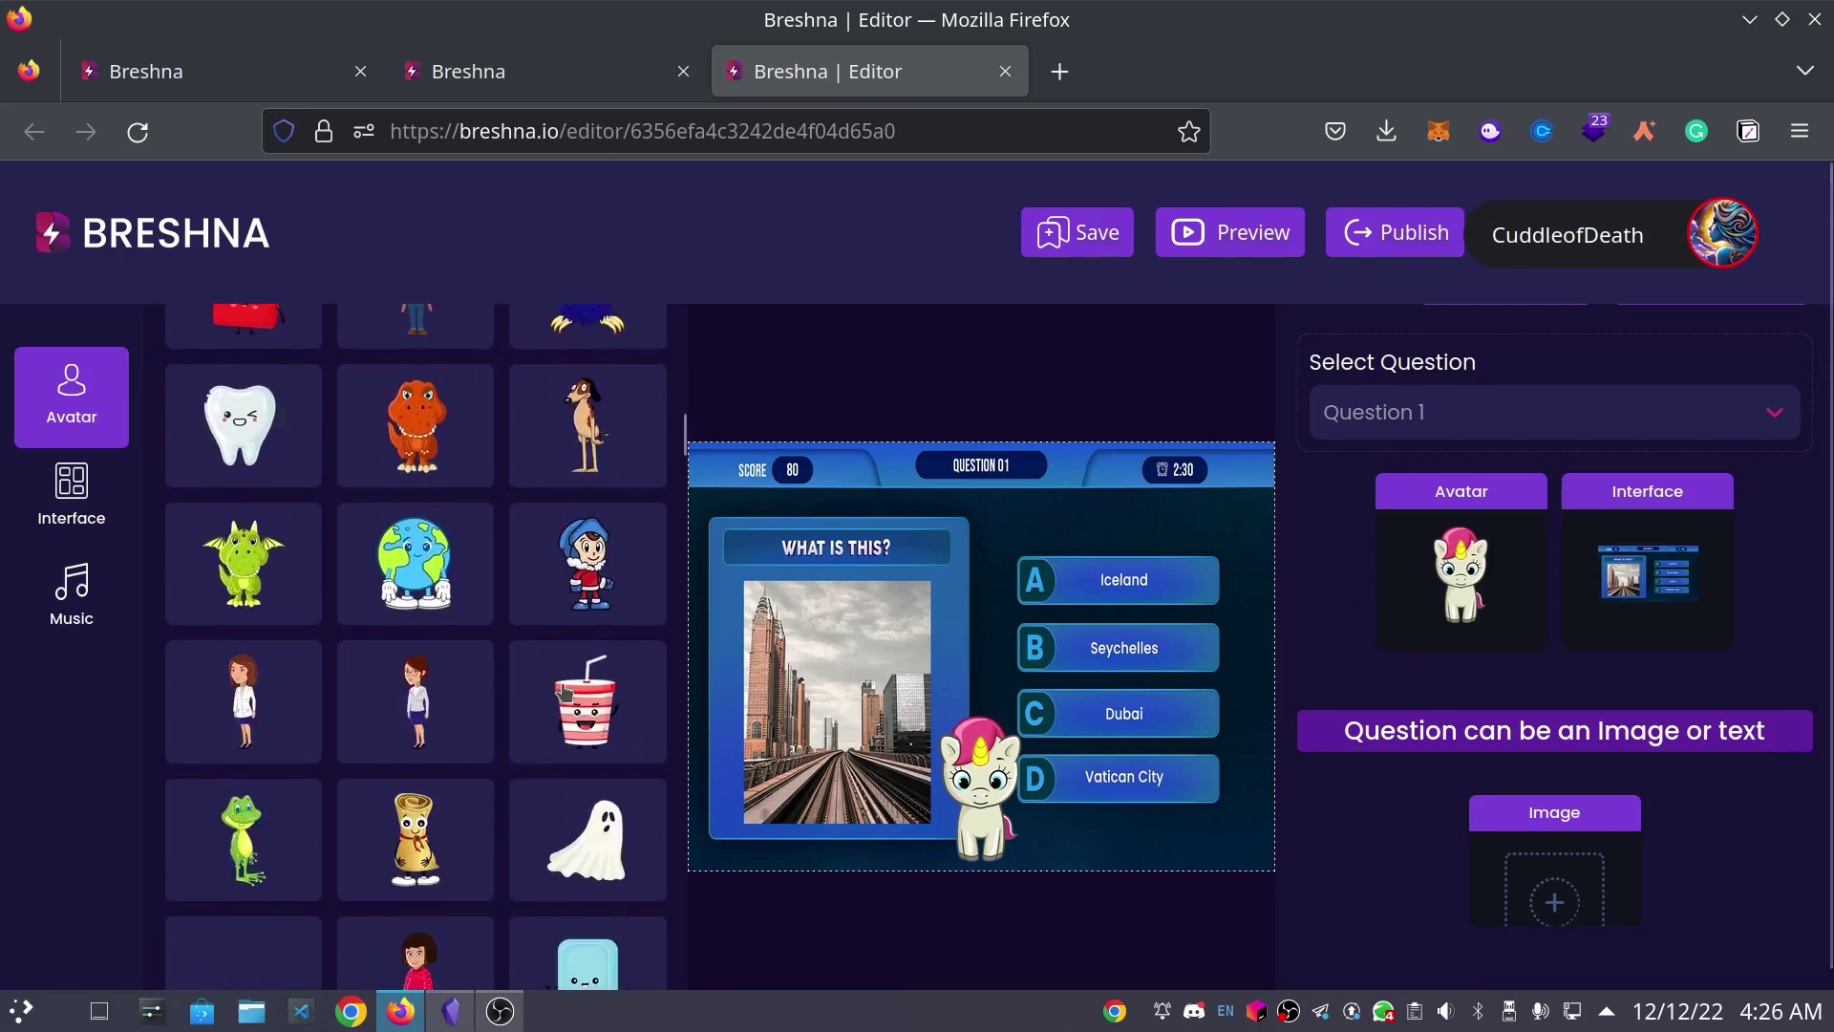
scroll(565, 691, "down", 5)
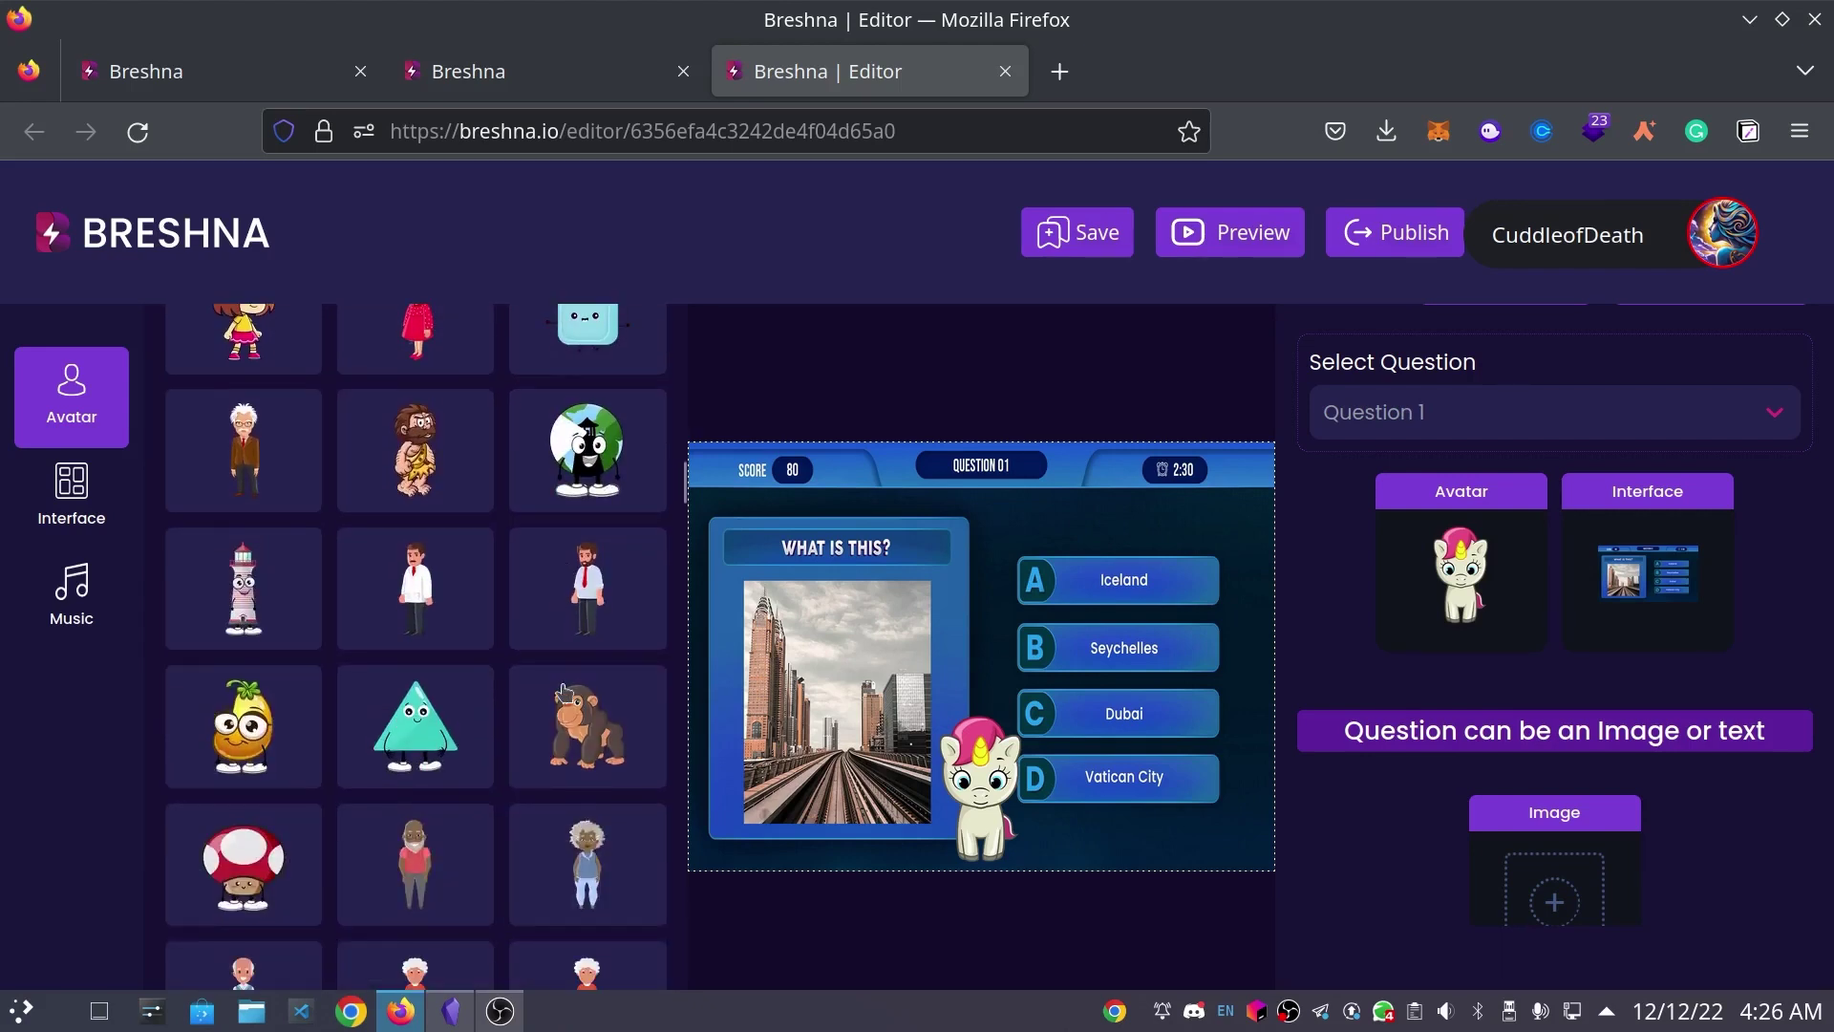
scroll(564, 692, "down", 5)
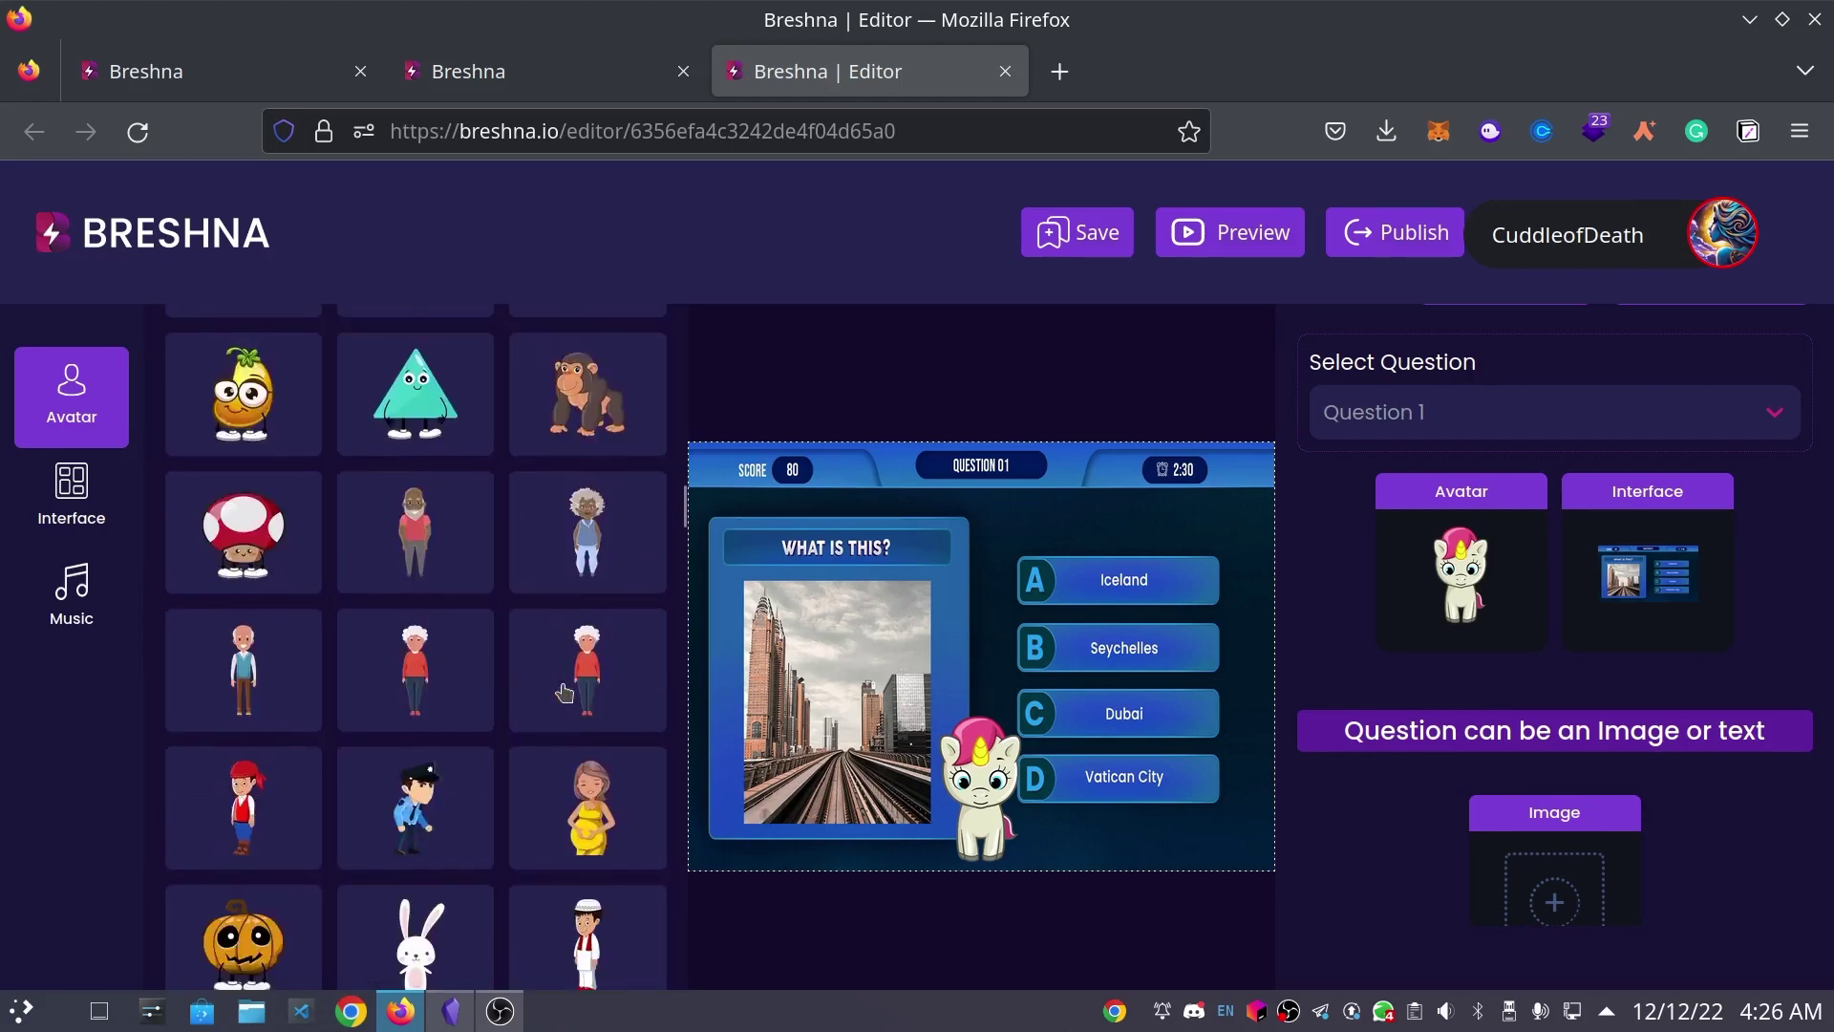
left_click(435, 647)
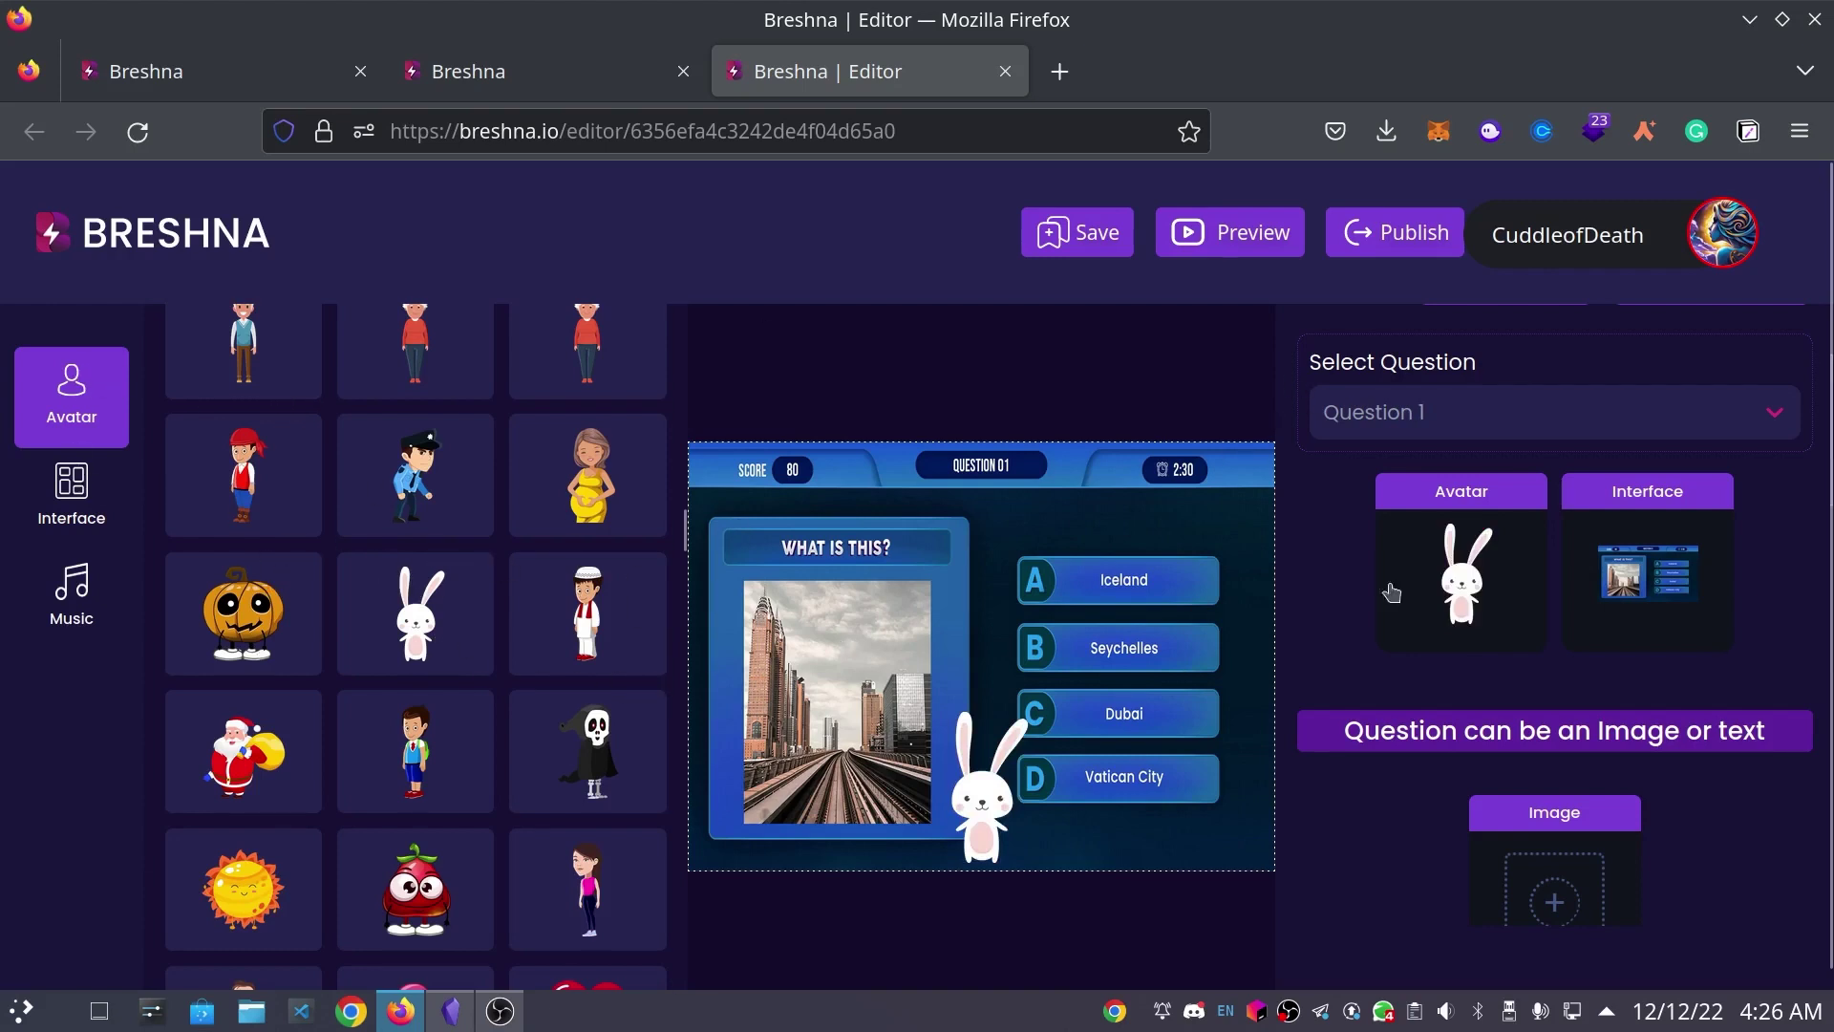
- Apply the purple interface style in place of the blue one
left_click(1665, 597)
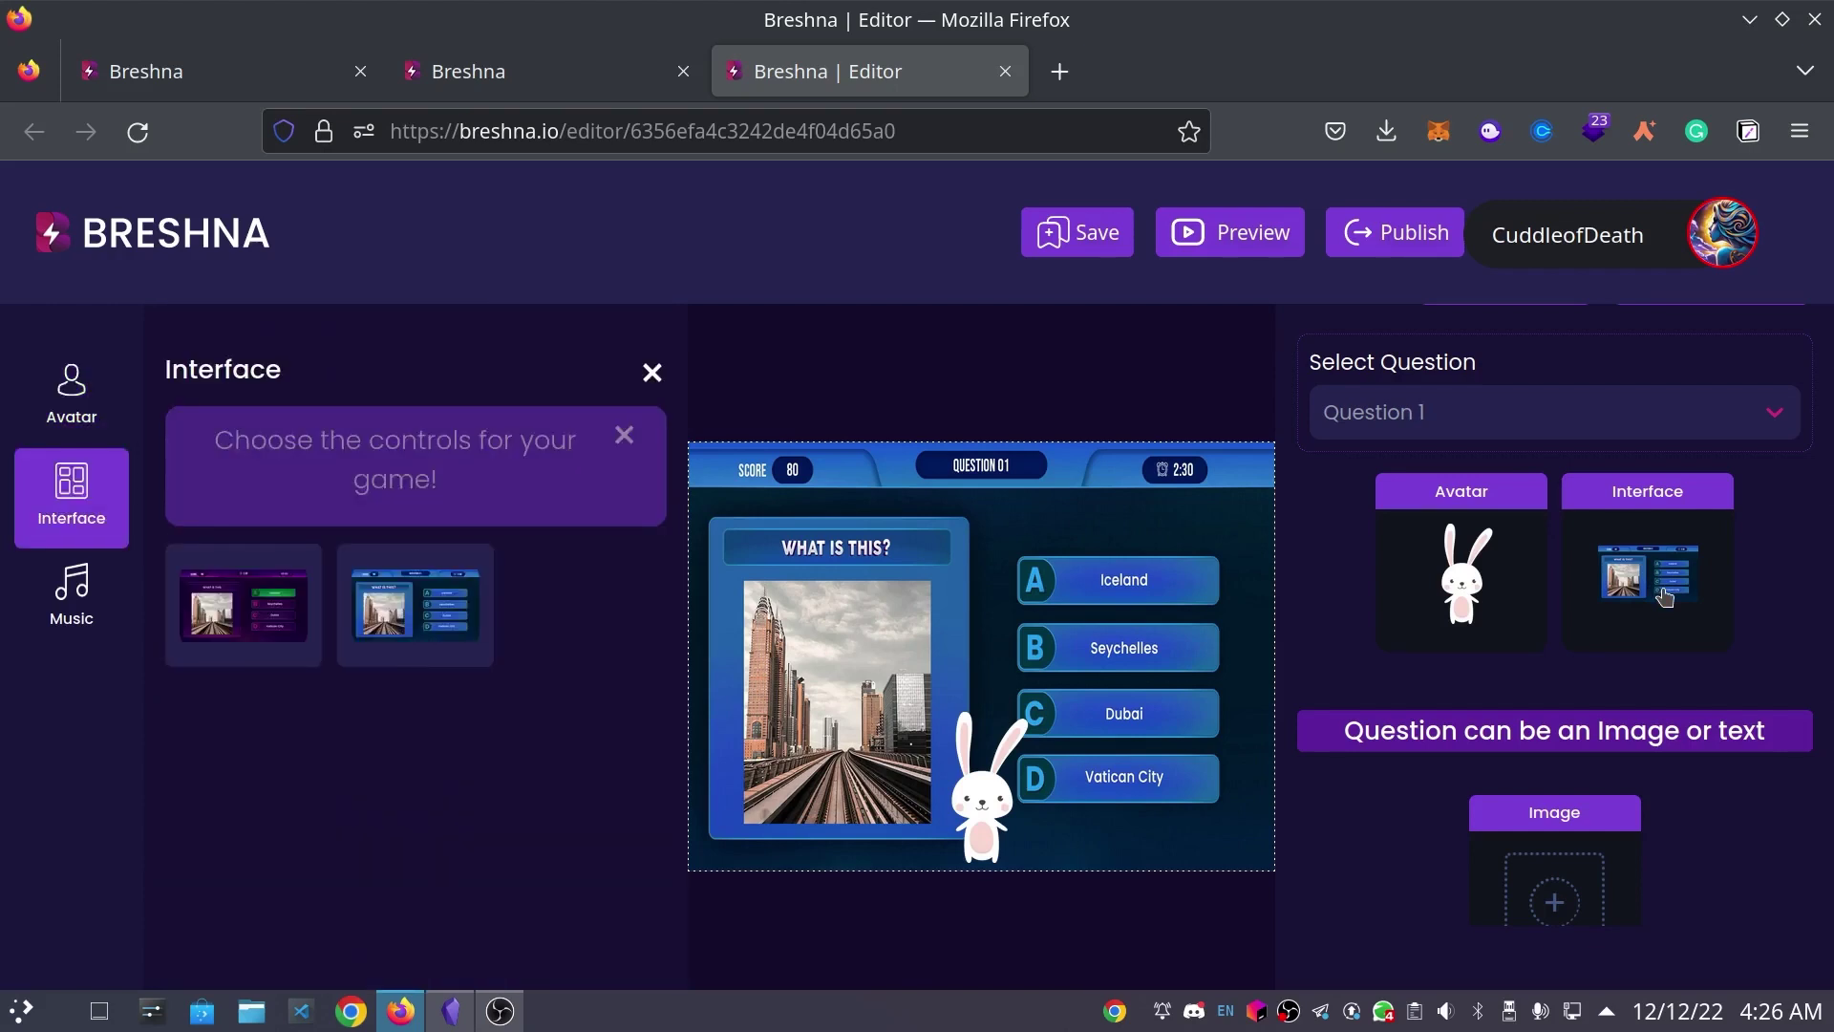
left_click(256, 623)
left_click(372, 623)
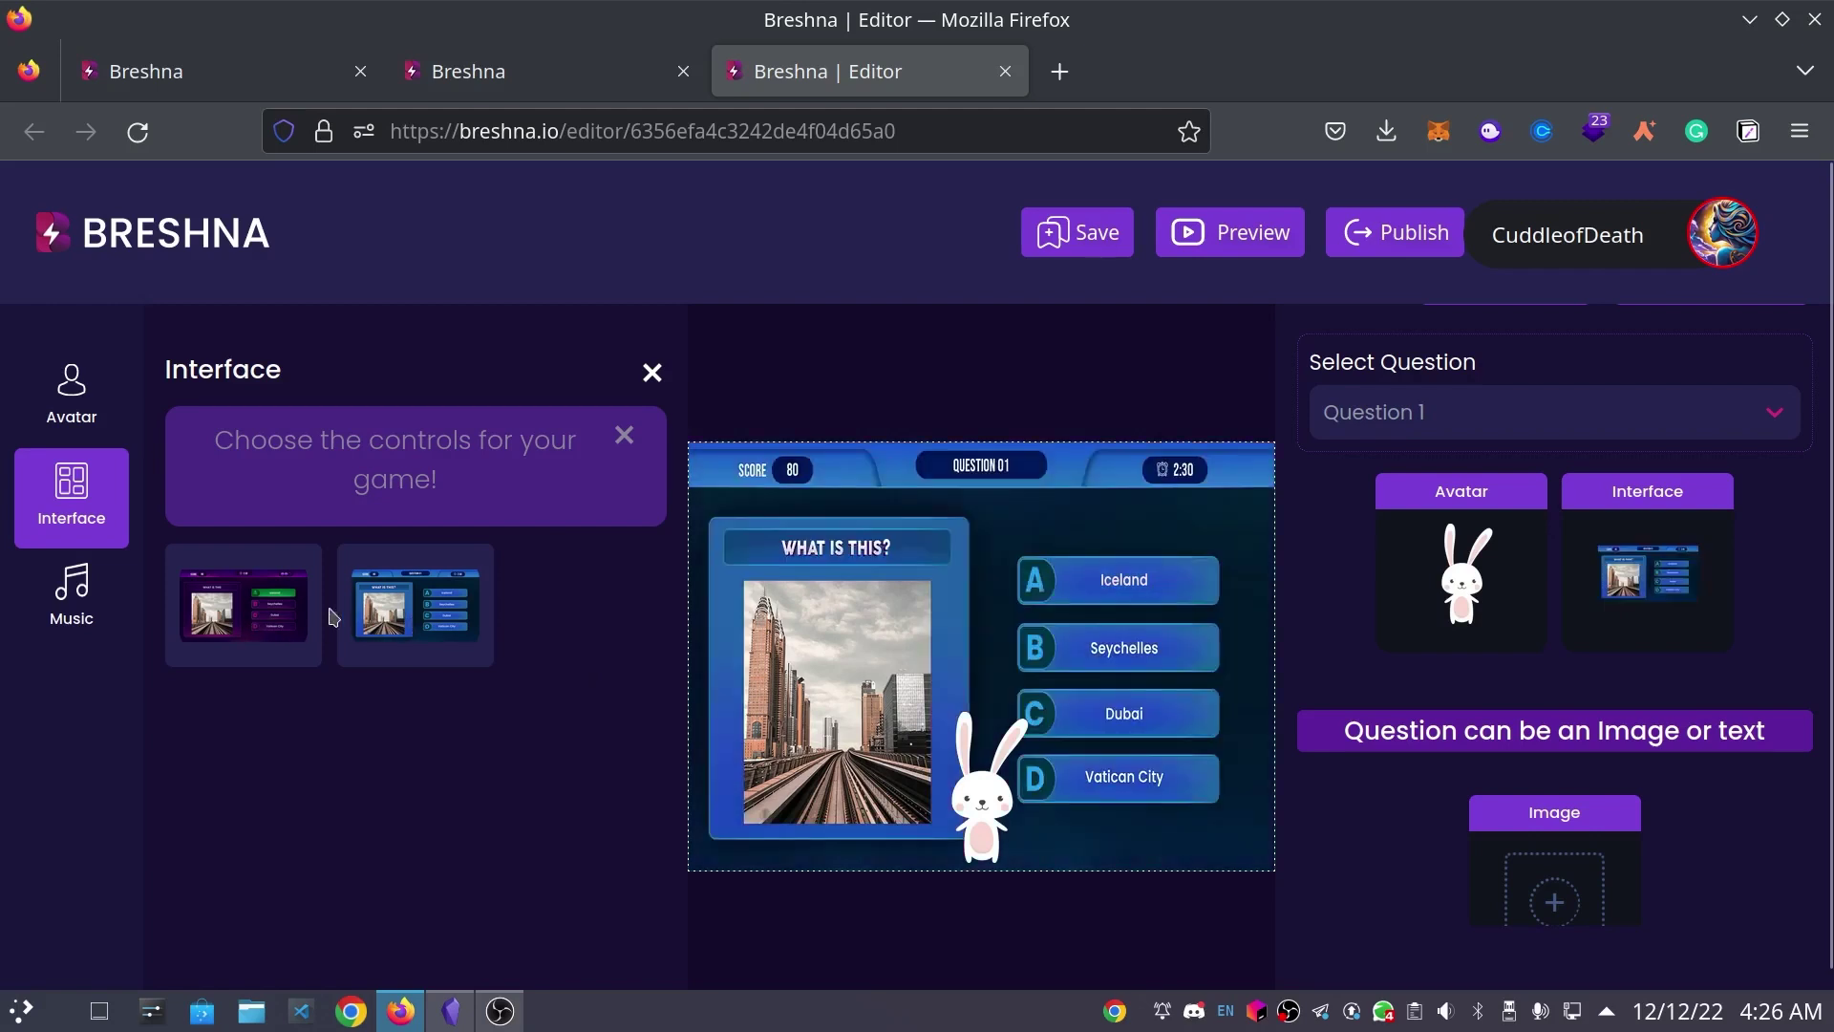
left_click(290, 635)
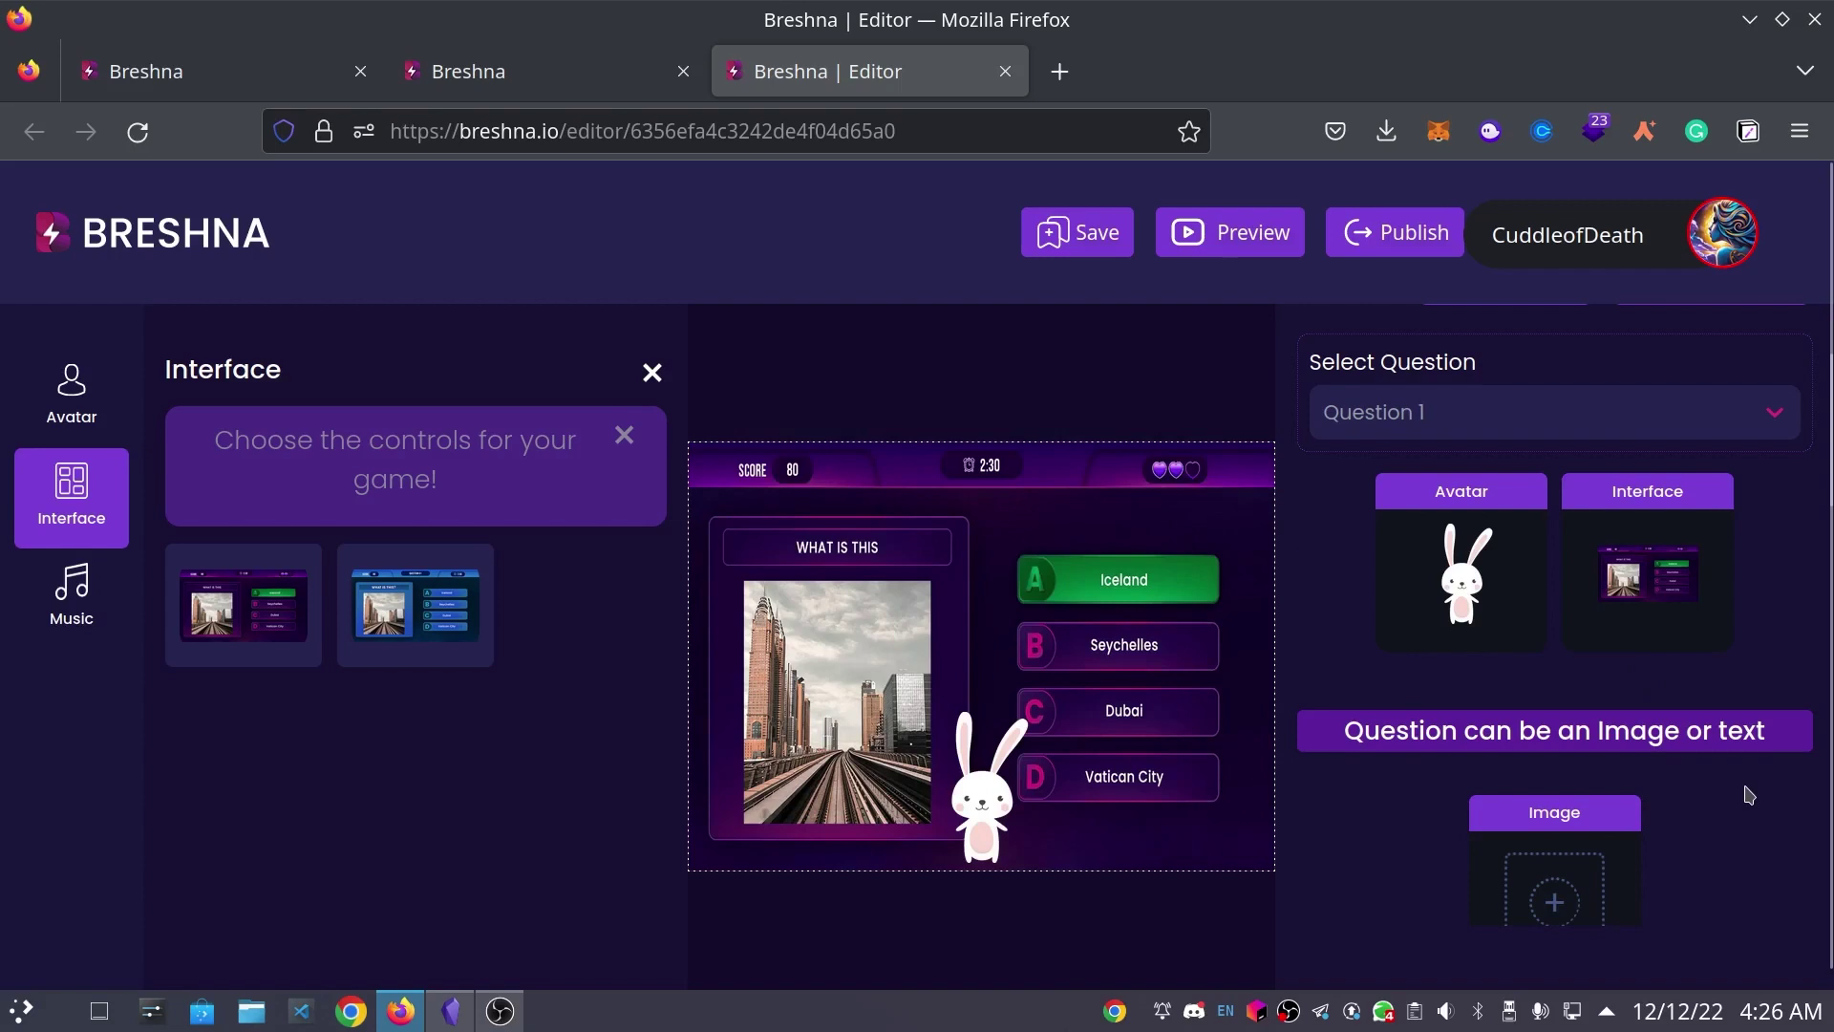
scroll(1749, 794, "down", 3)
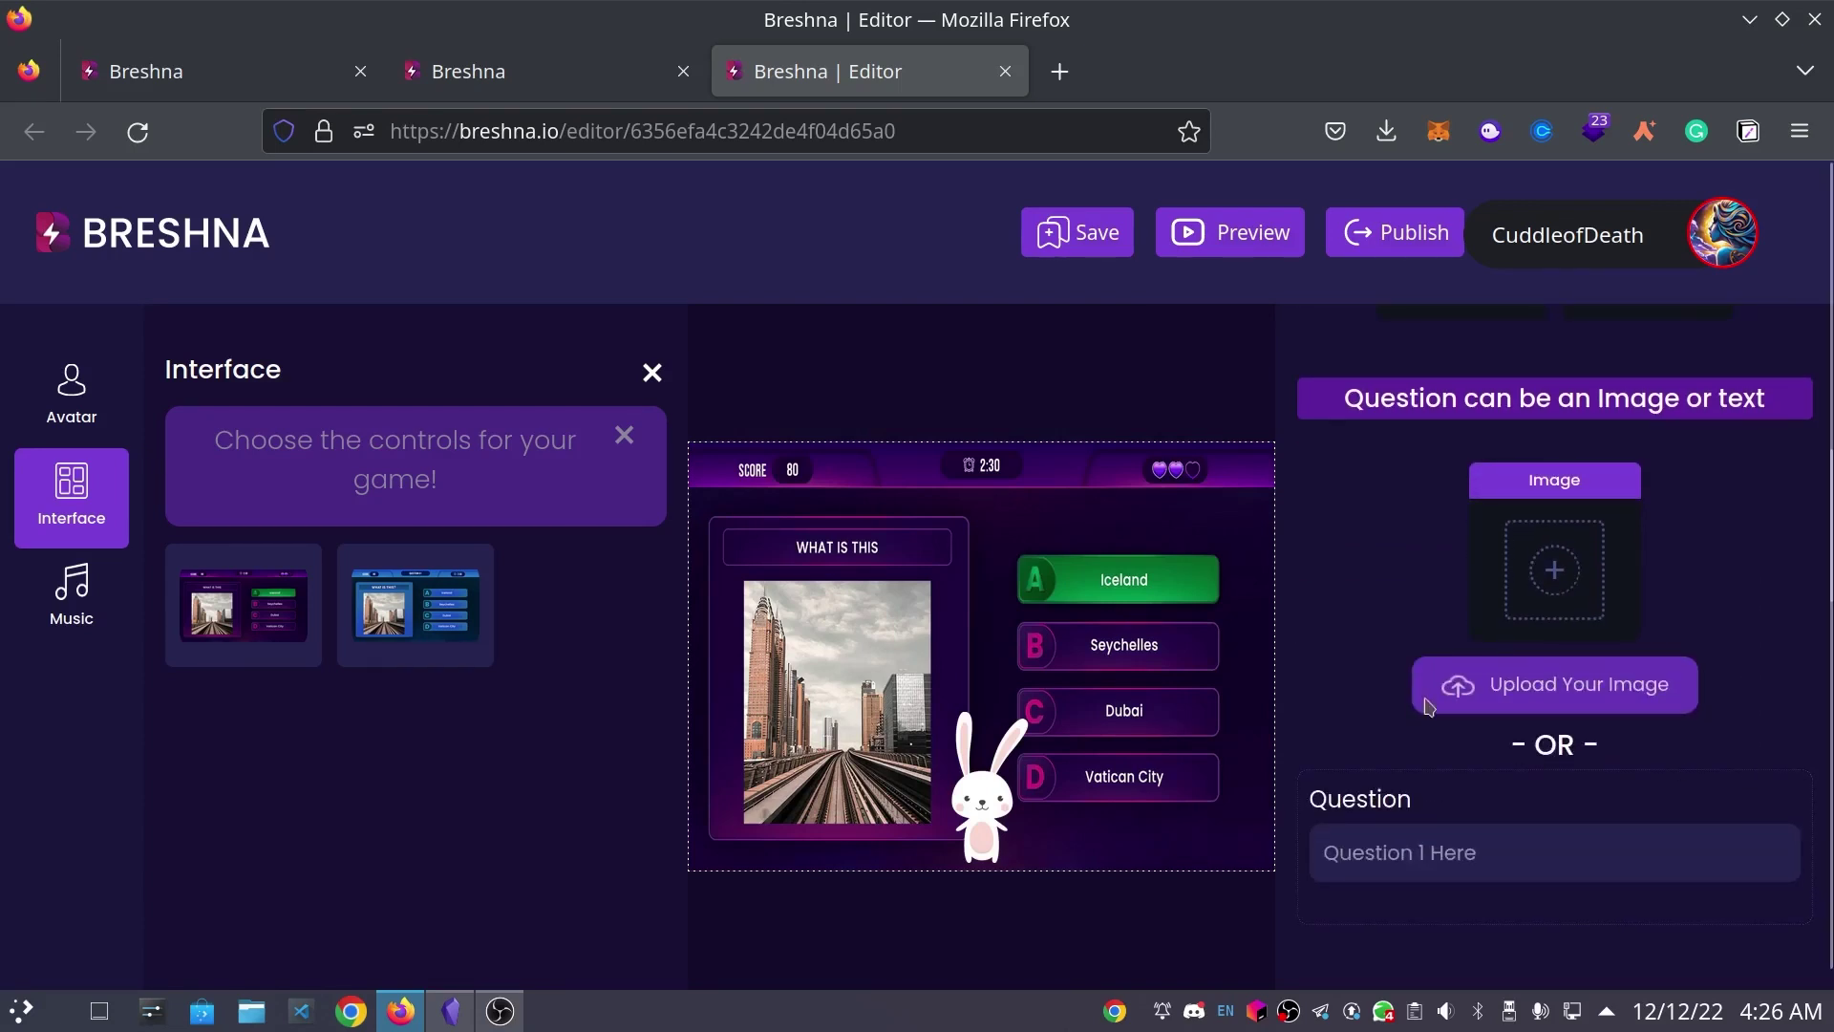
- Upload and crop the cat-in-a-Santa-hat PNG as Question 1's image
left_click(654, 371)
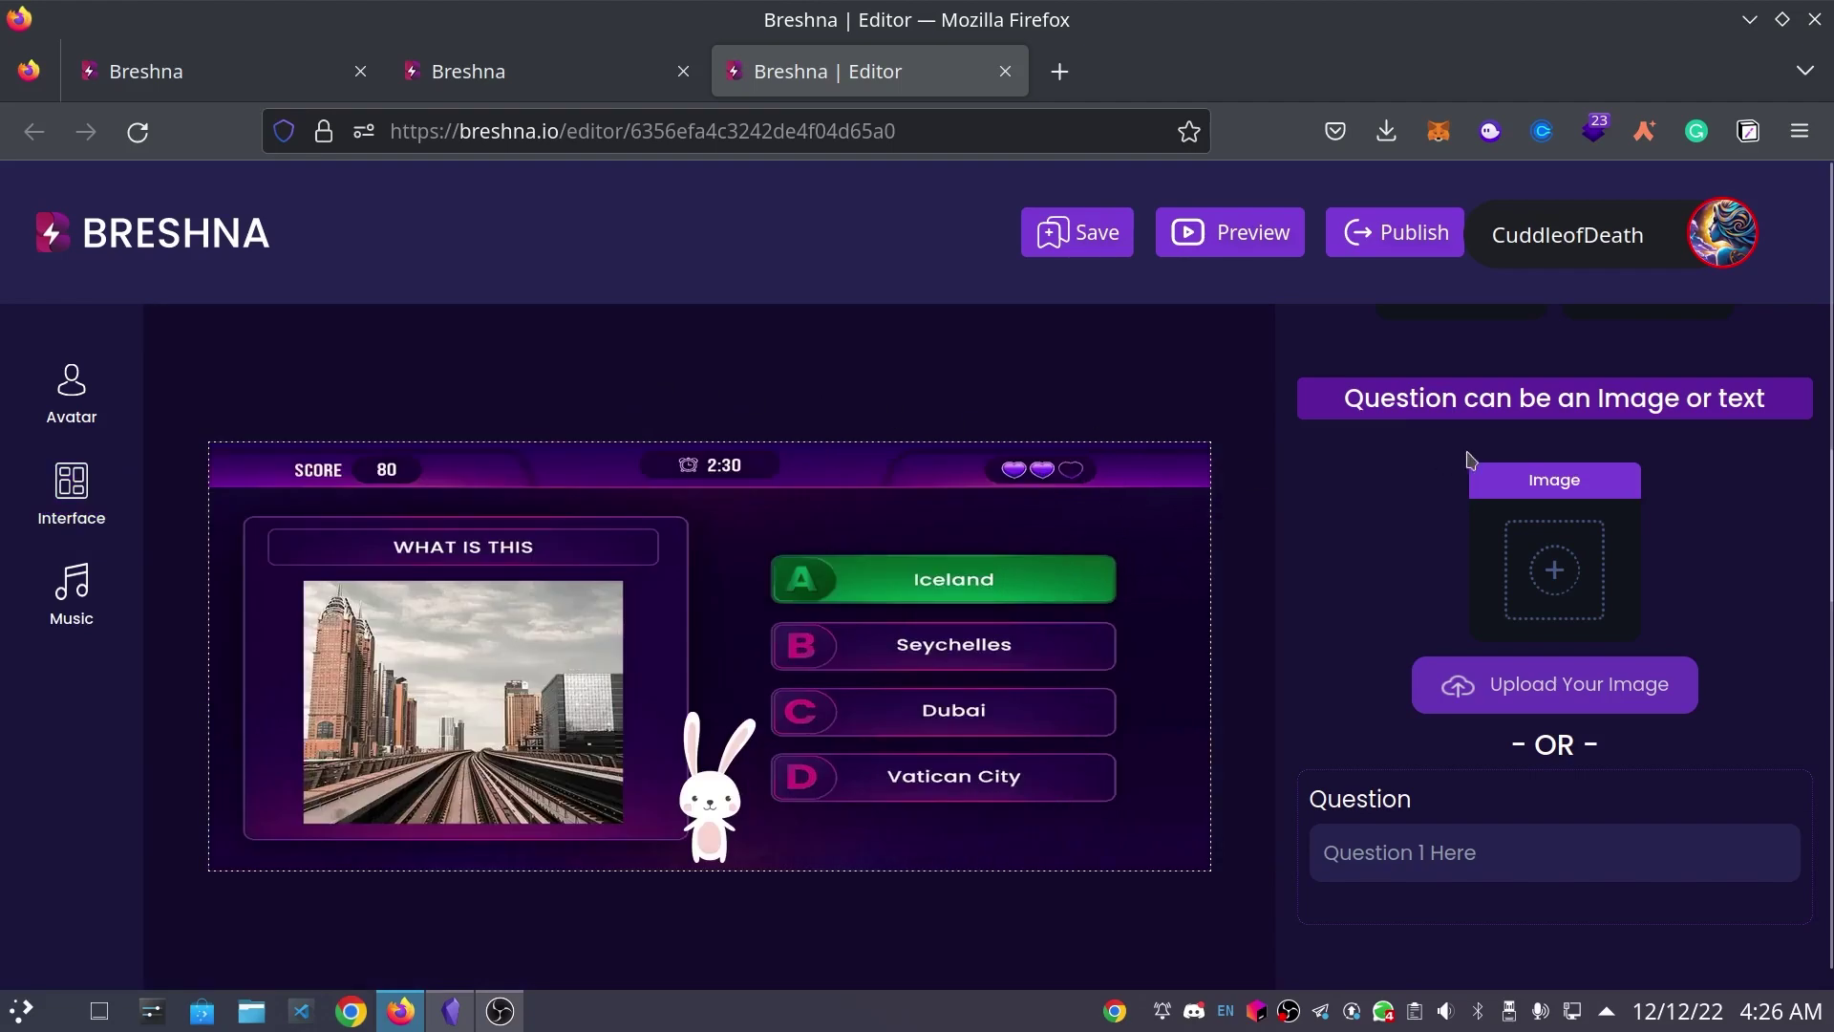
left_click(1645, 688)
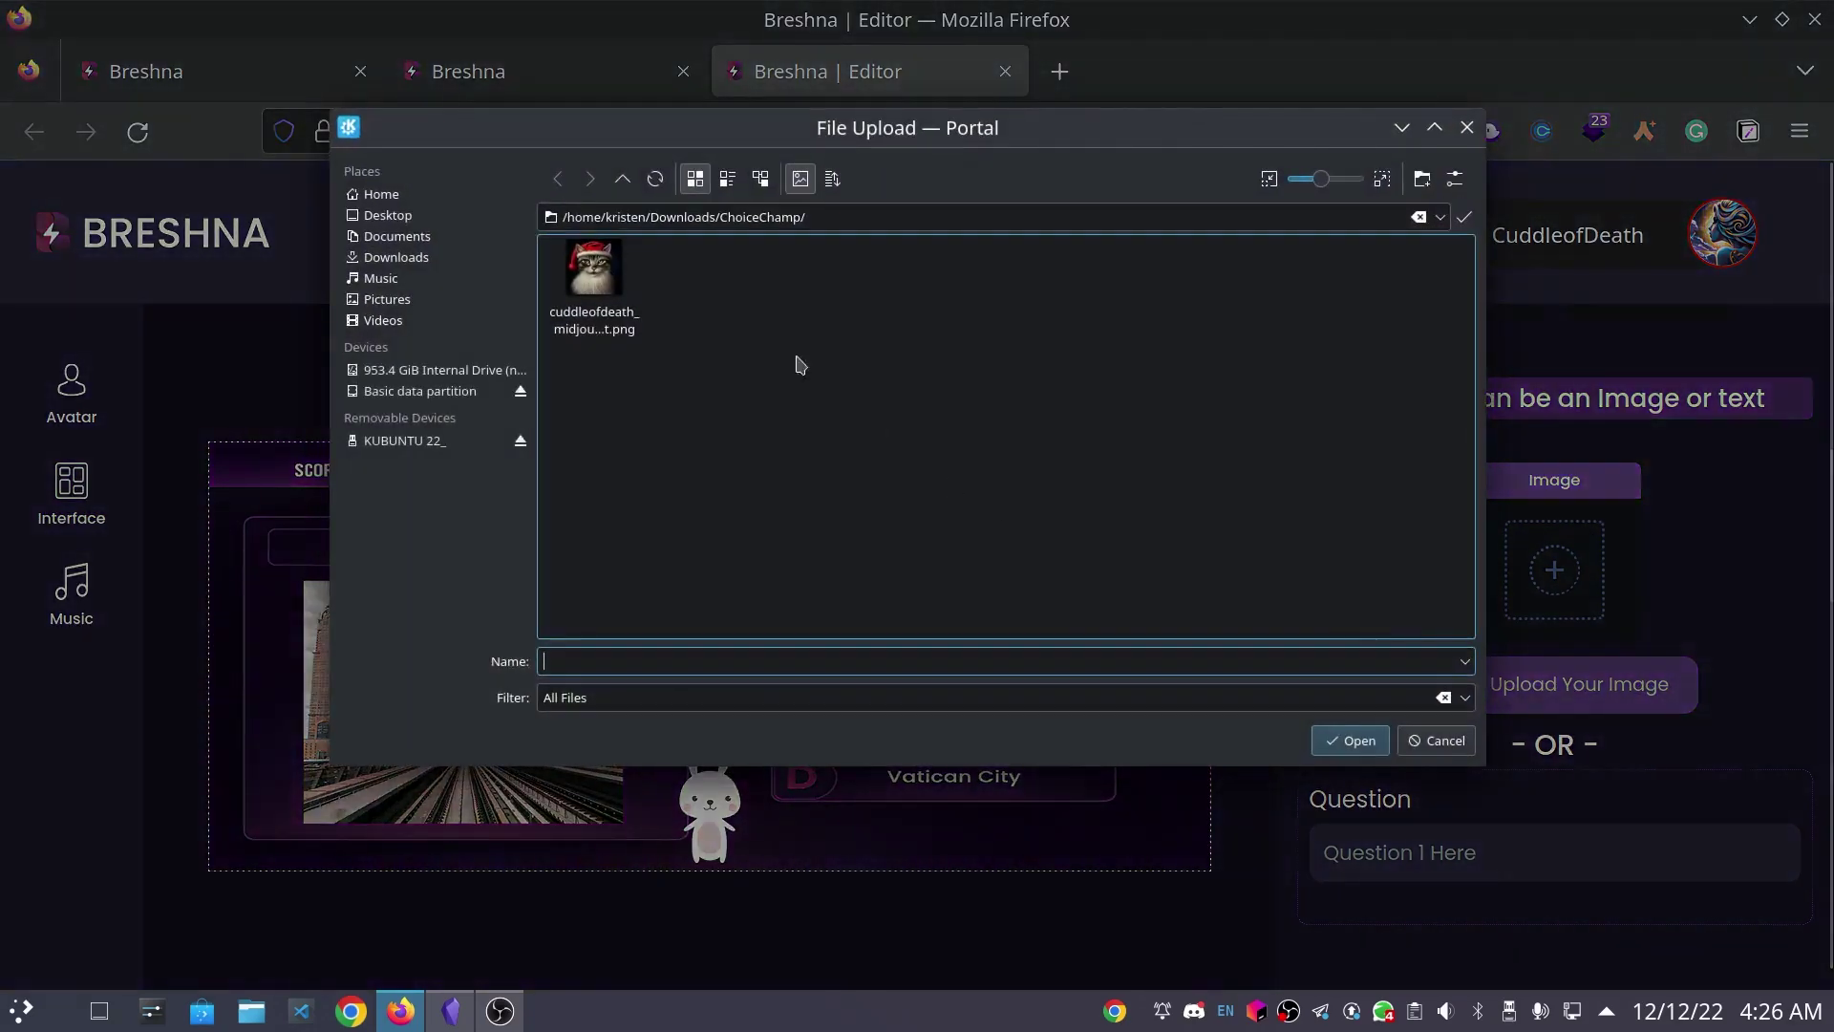
double_click(621, 287)
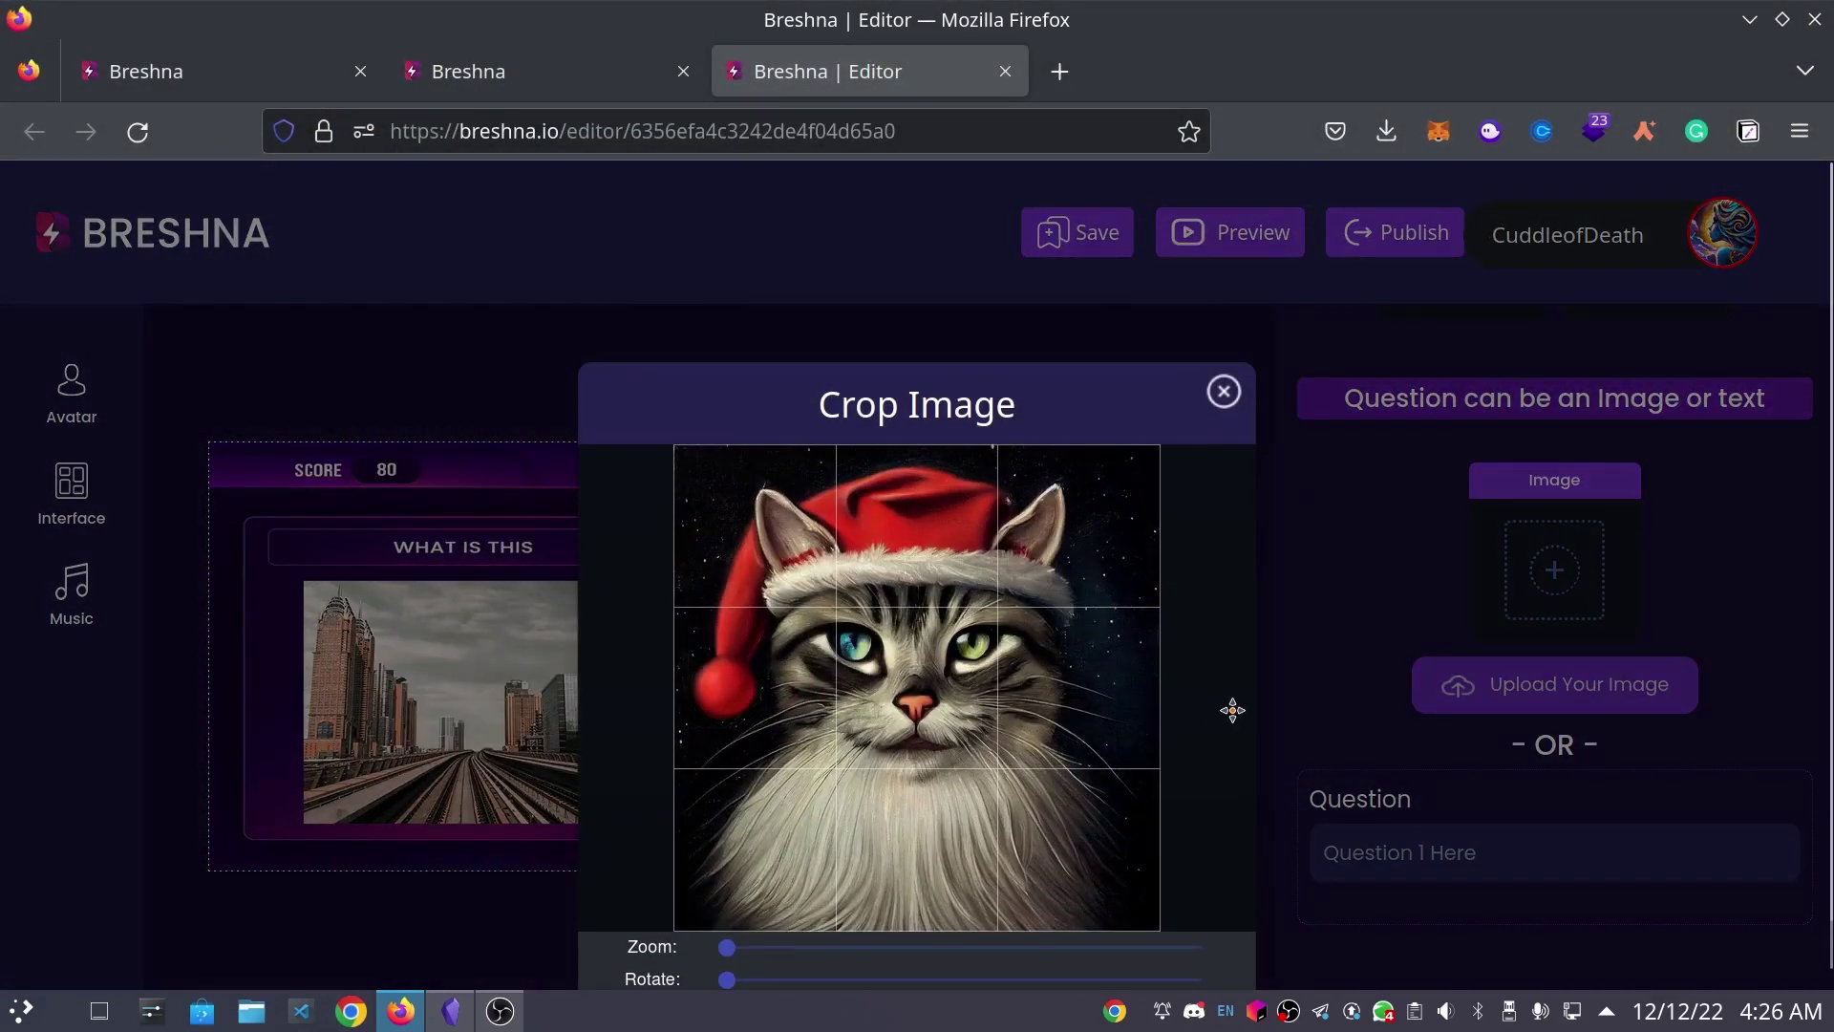
scroll(1418, 587, "down", 1)
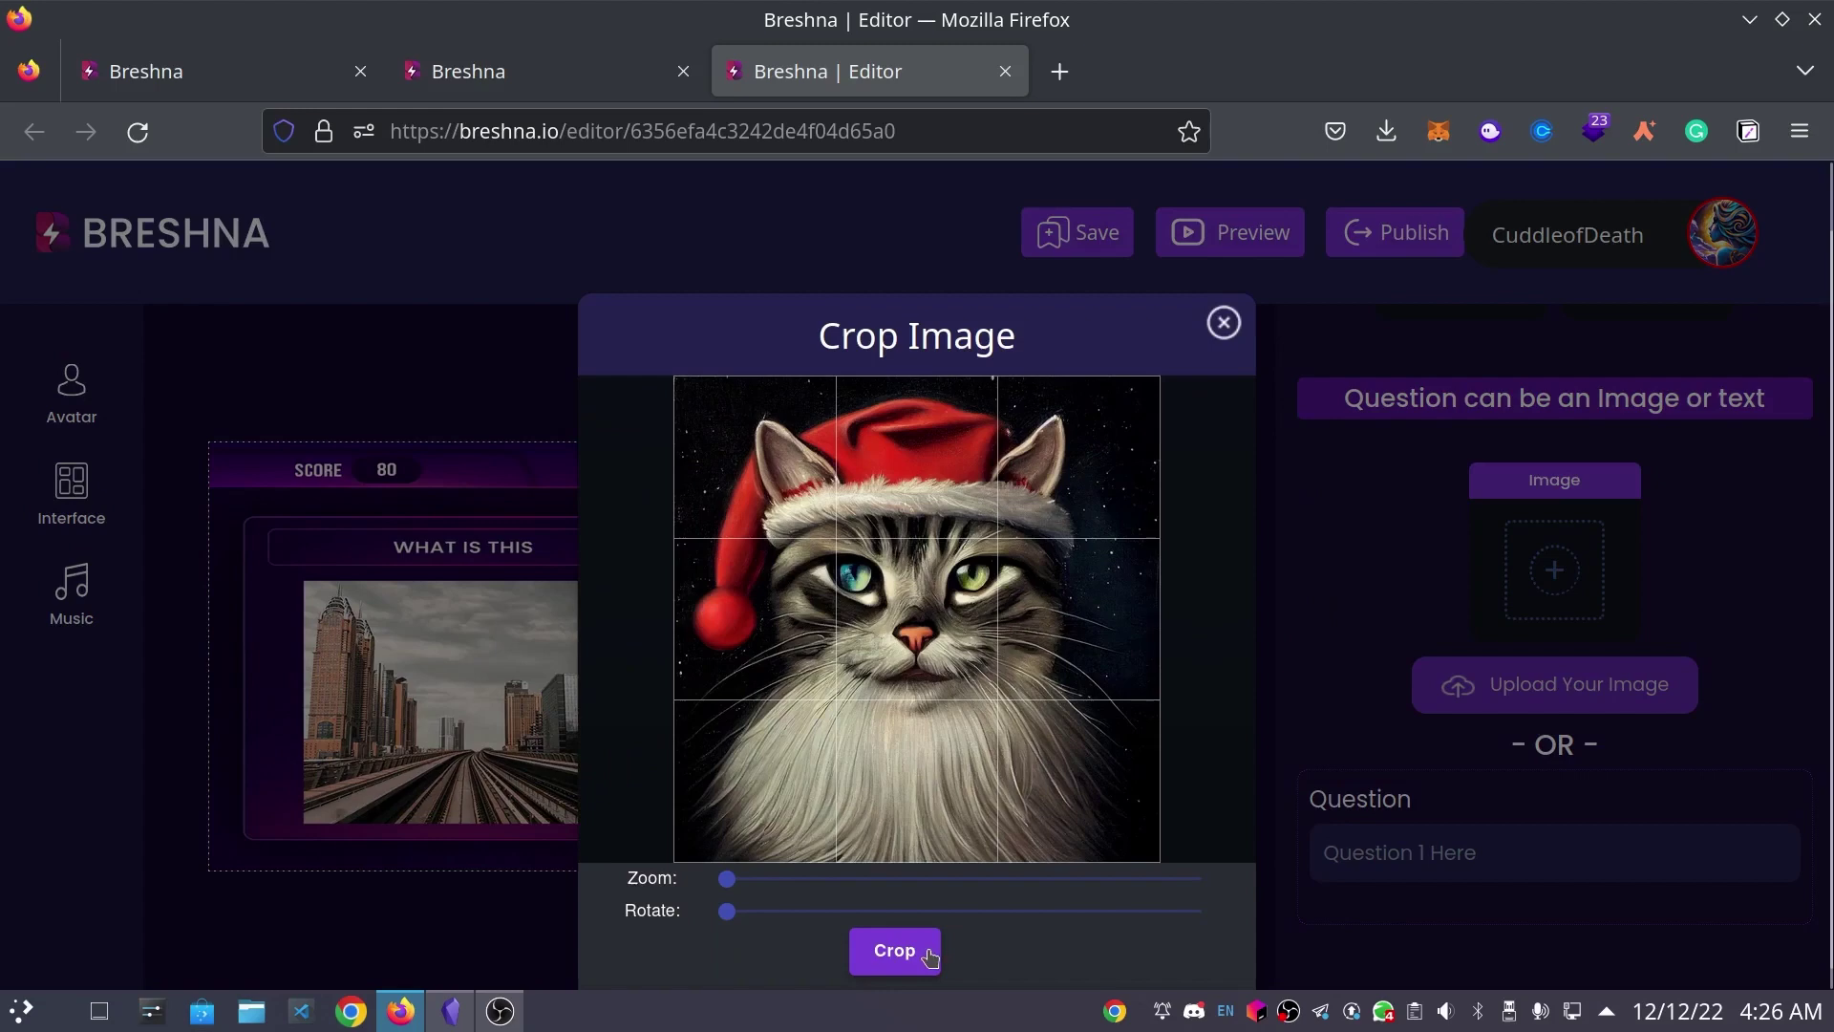
left_click(894, 951)
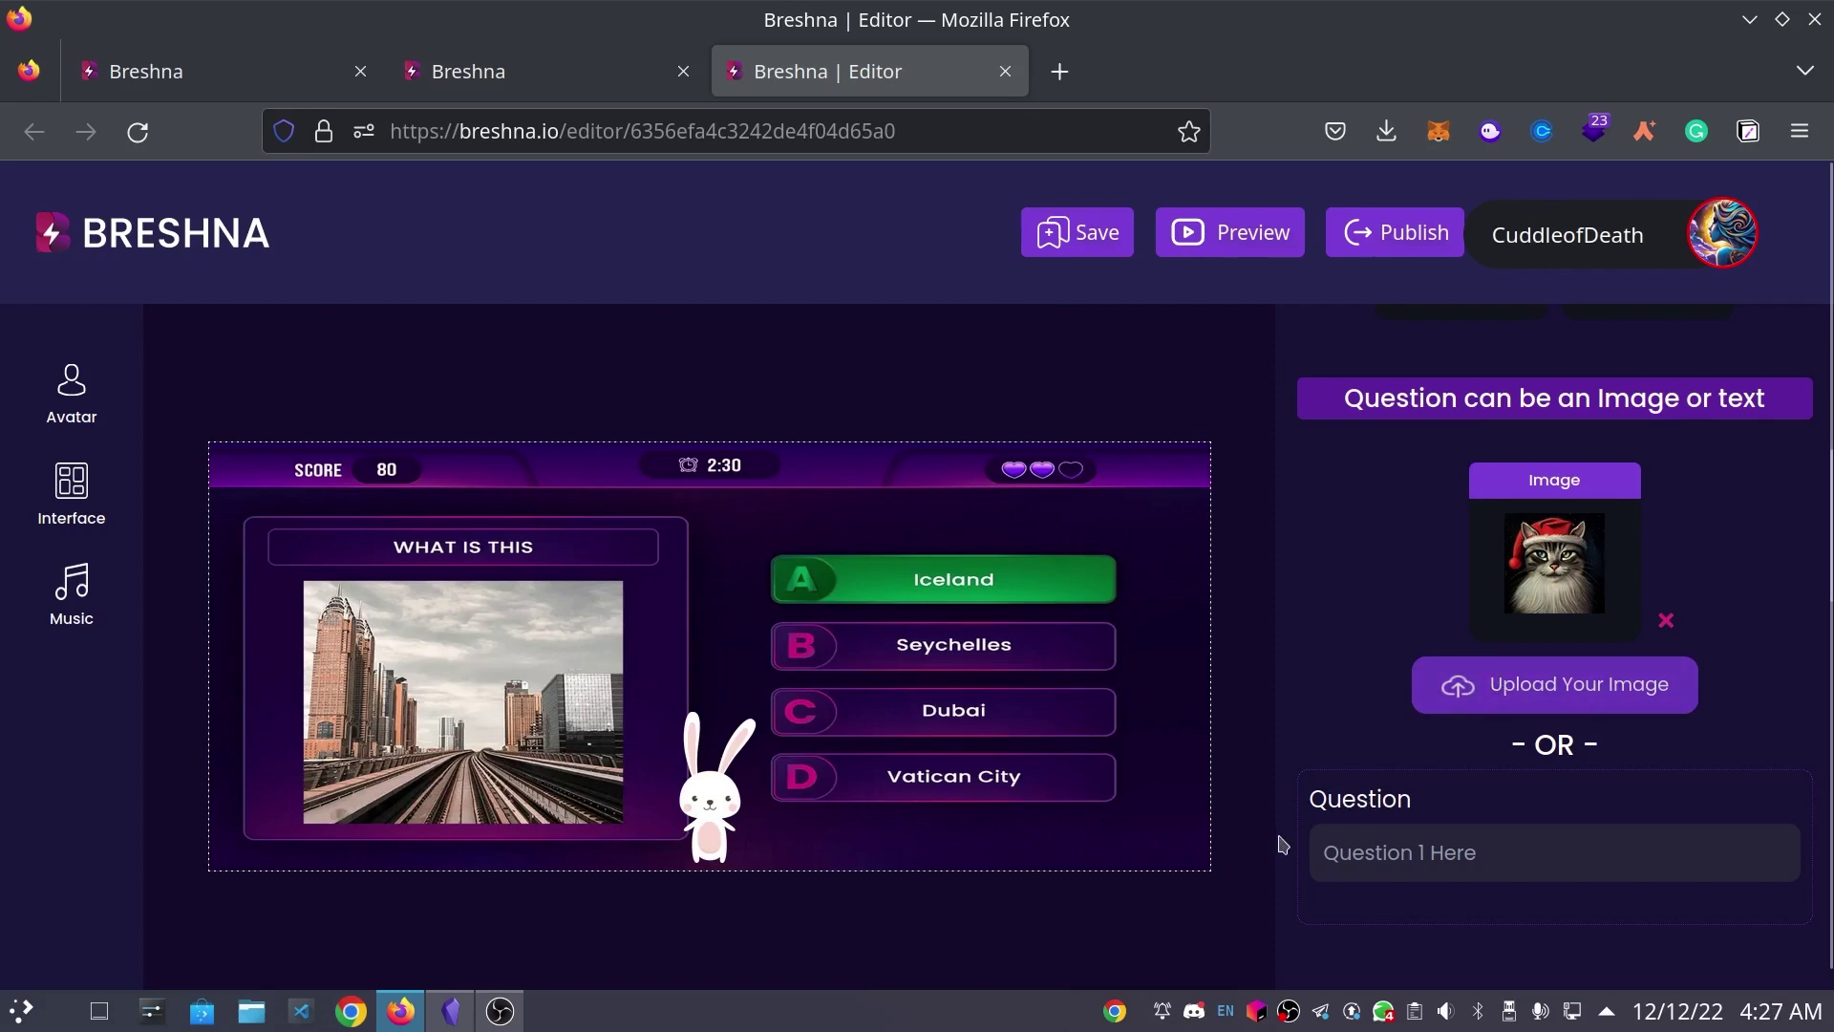
- Set Question 1's correct answer to Santa "Claws"
scroll(1357, 730, "down", 2)
scroll(1466, 686, "down", 2)
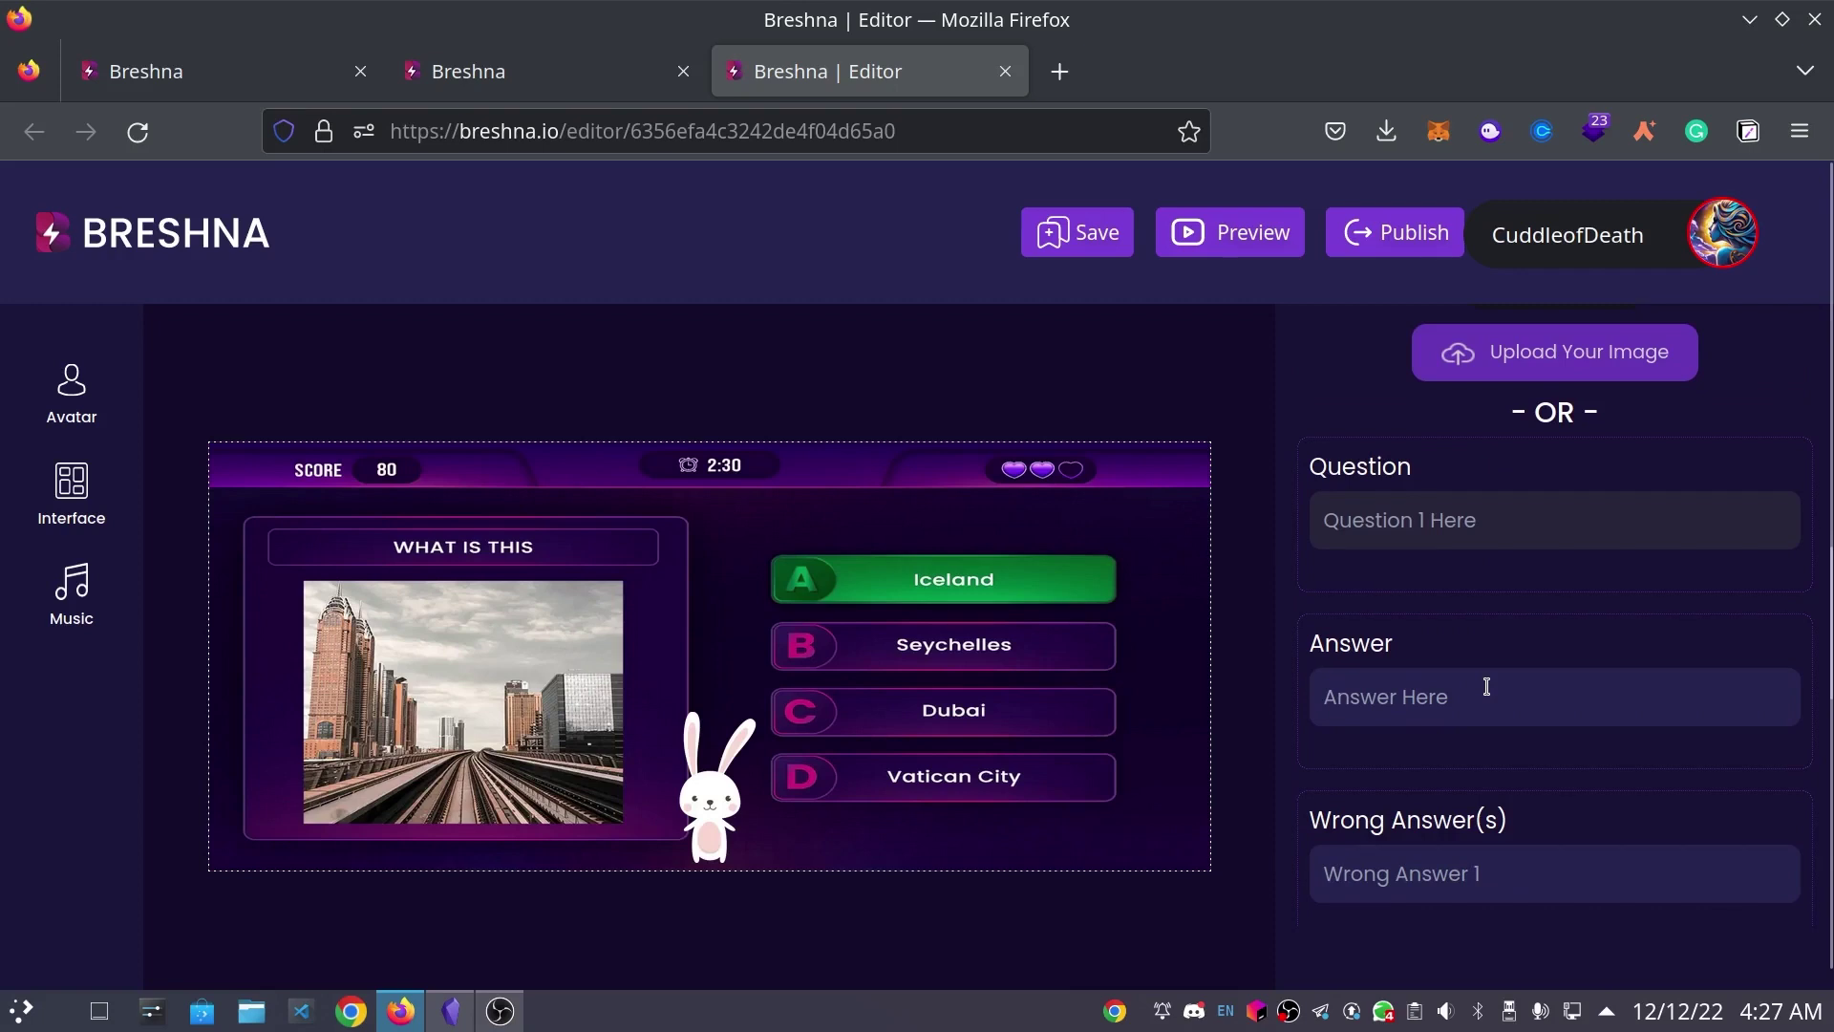
left_click(1504, 693)
double_click(1504, 692)
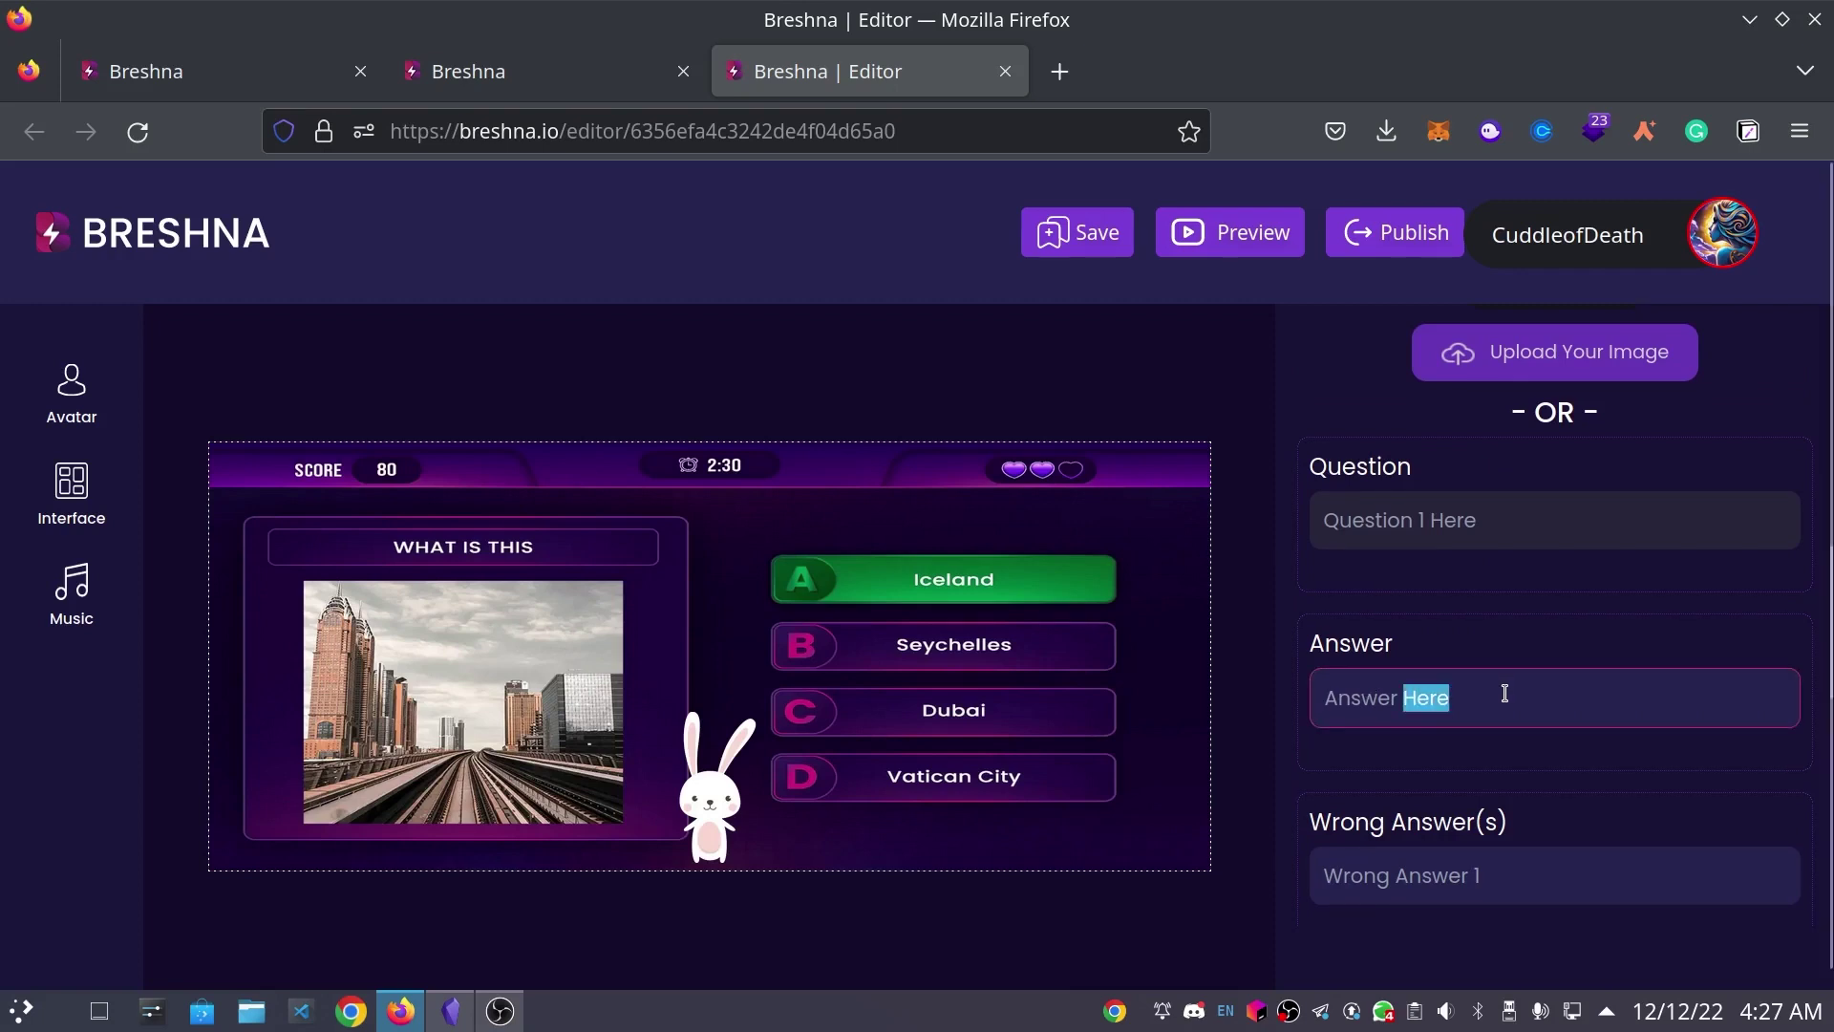
triple_click(1505, 693)
type("San")
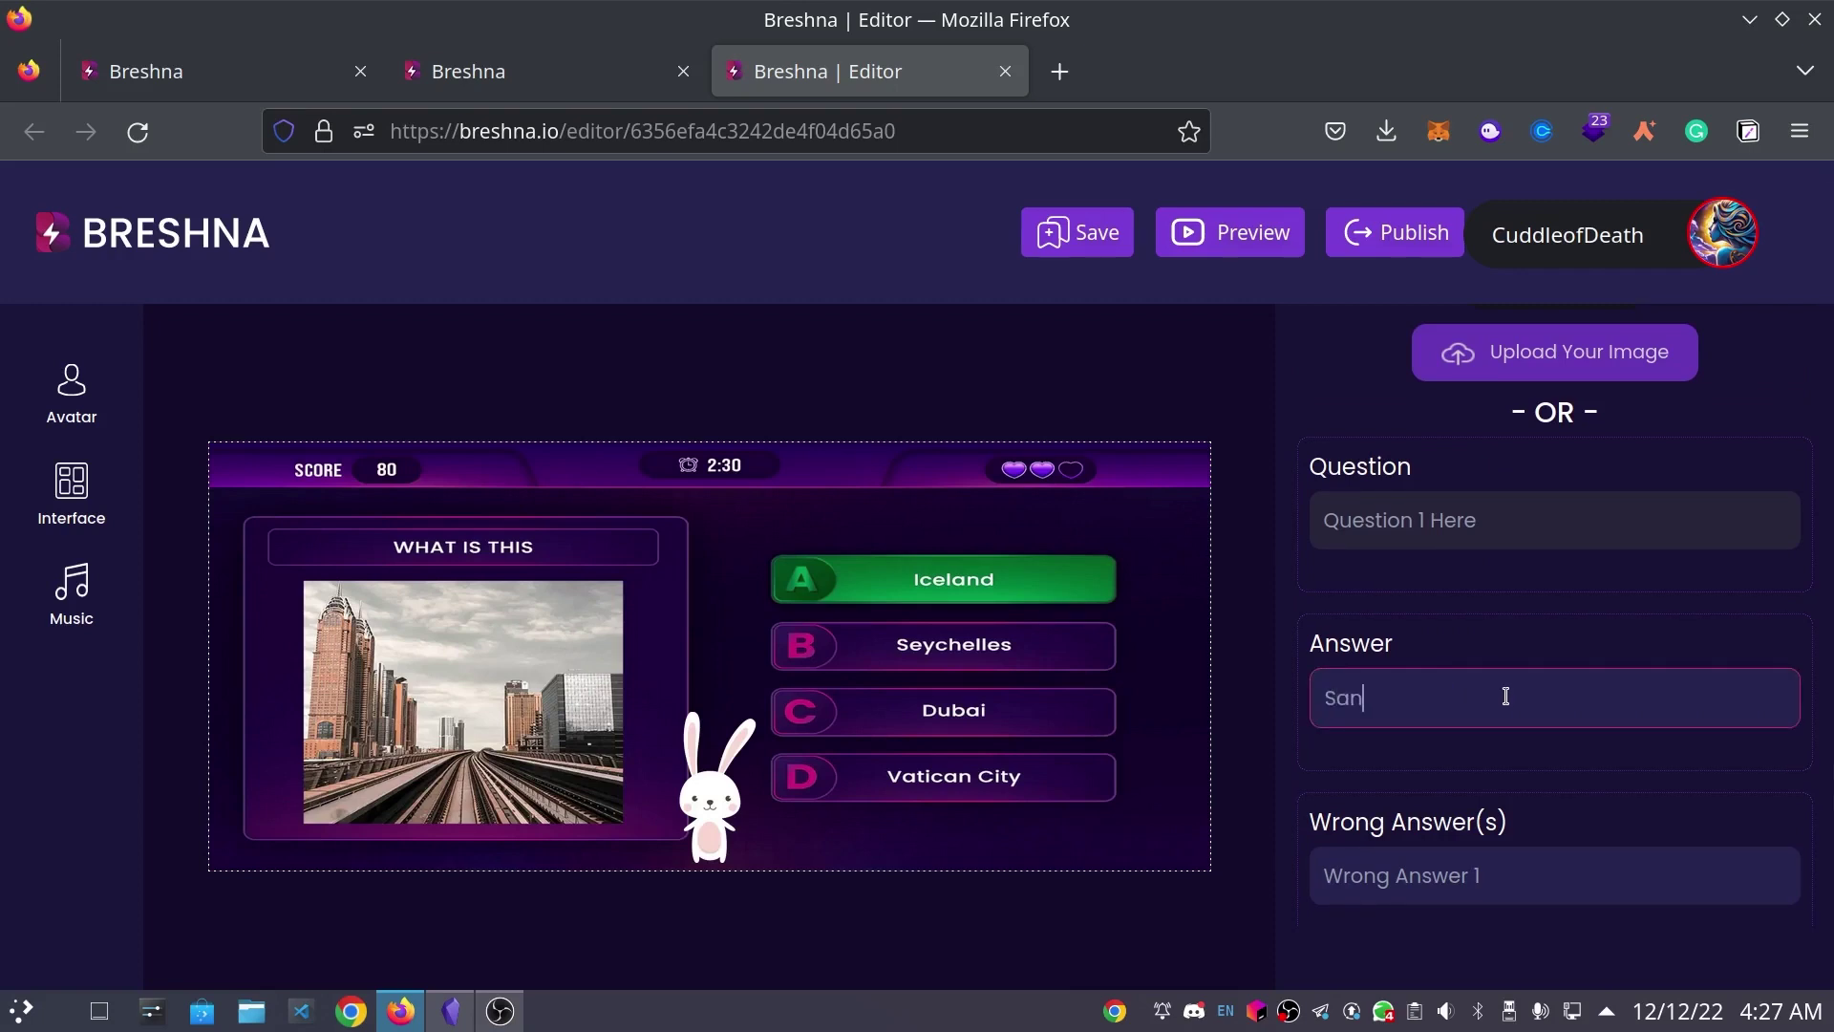
type("ta \"Claws\"")
- Fill the three wrong answers with Pinocchio, Elsa and The toothfairy
scroll(1506, 695, "down", 3)
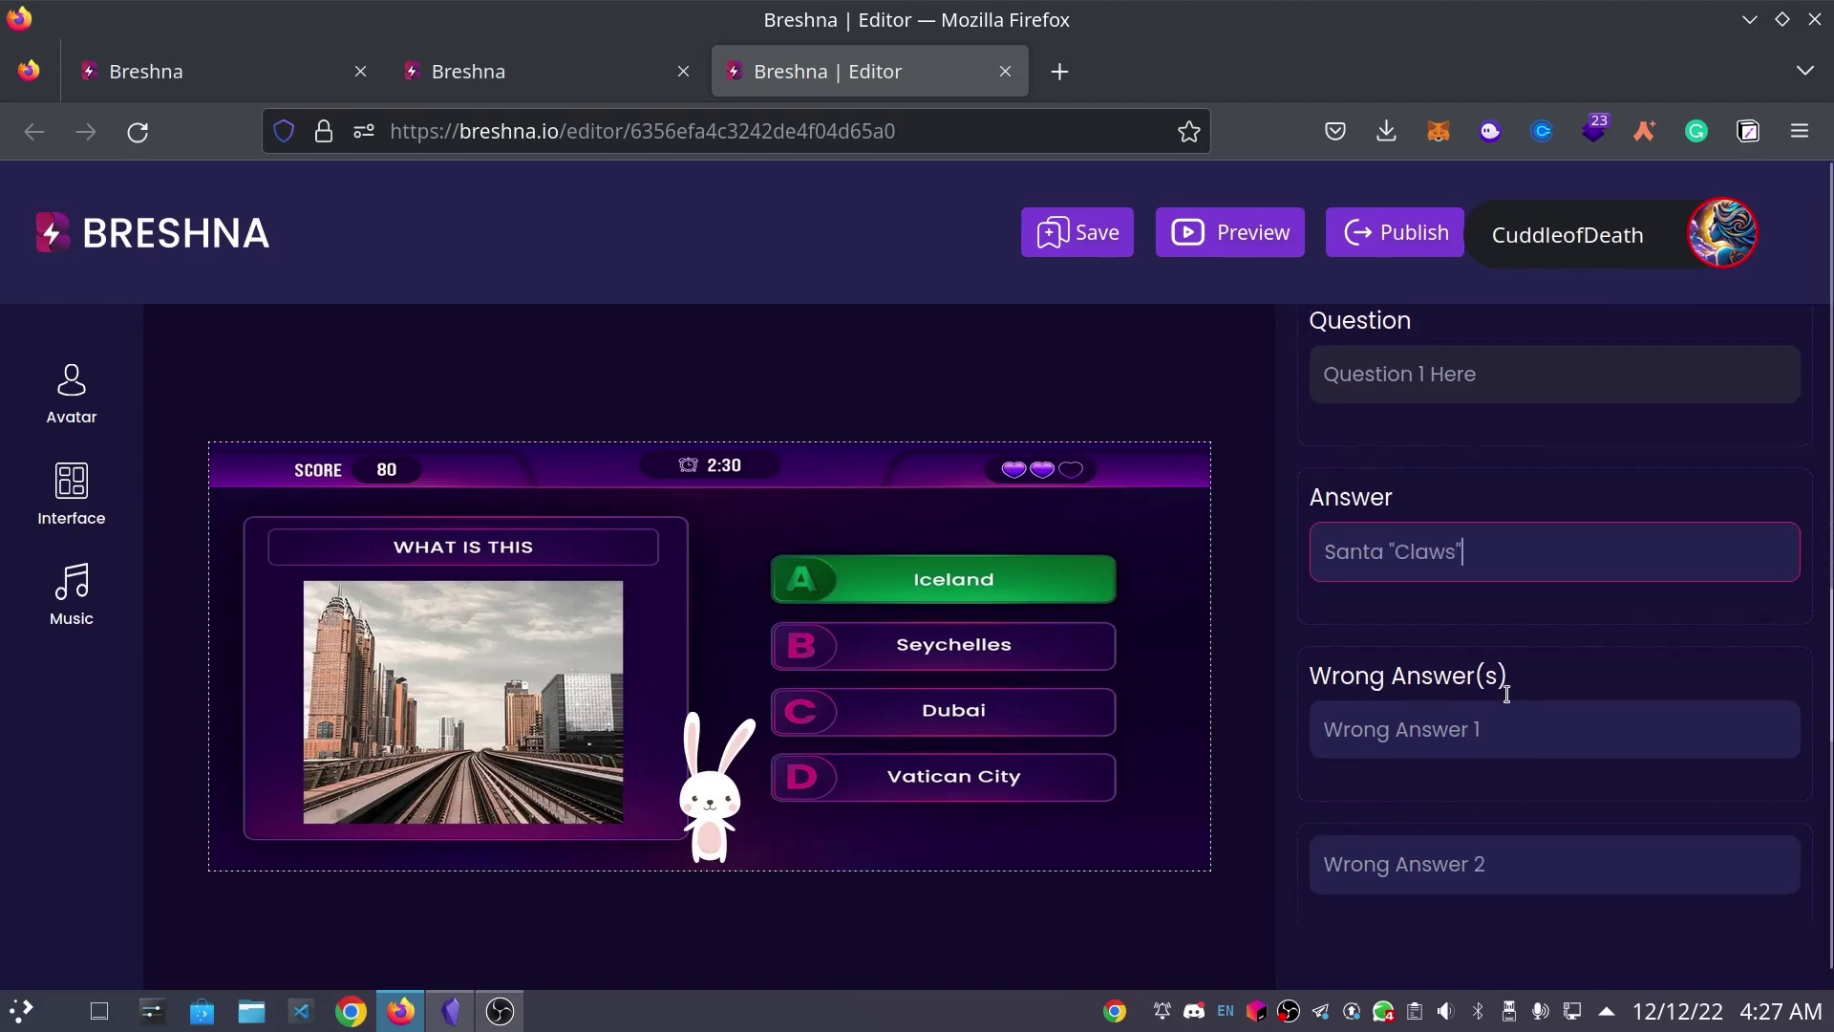
left_click(1552, 716)
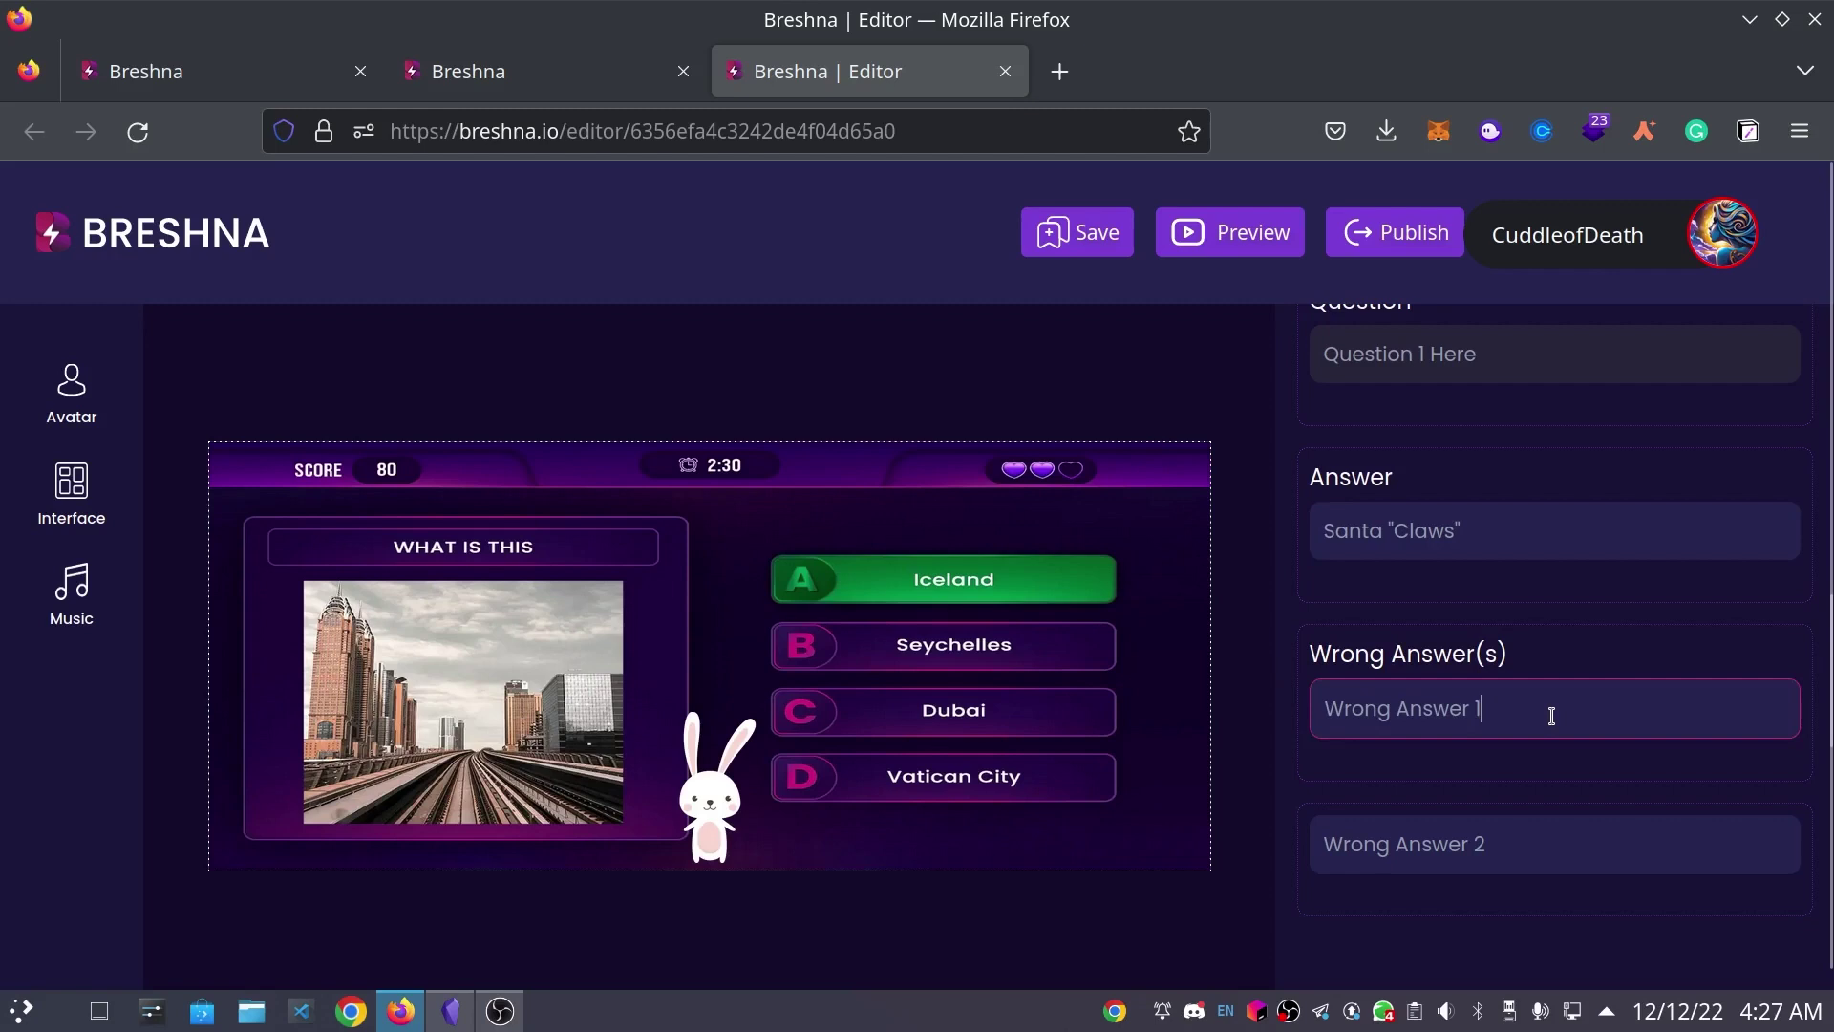
key("ctrl+a")
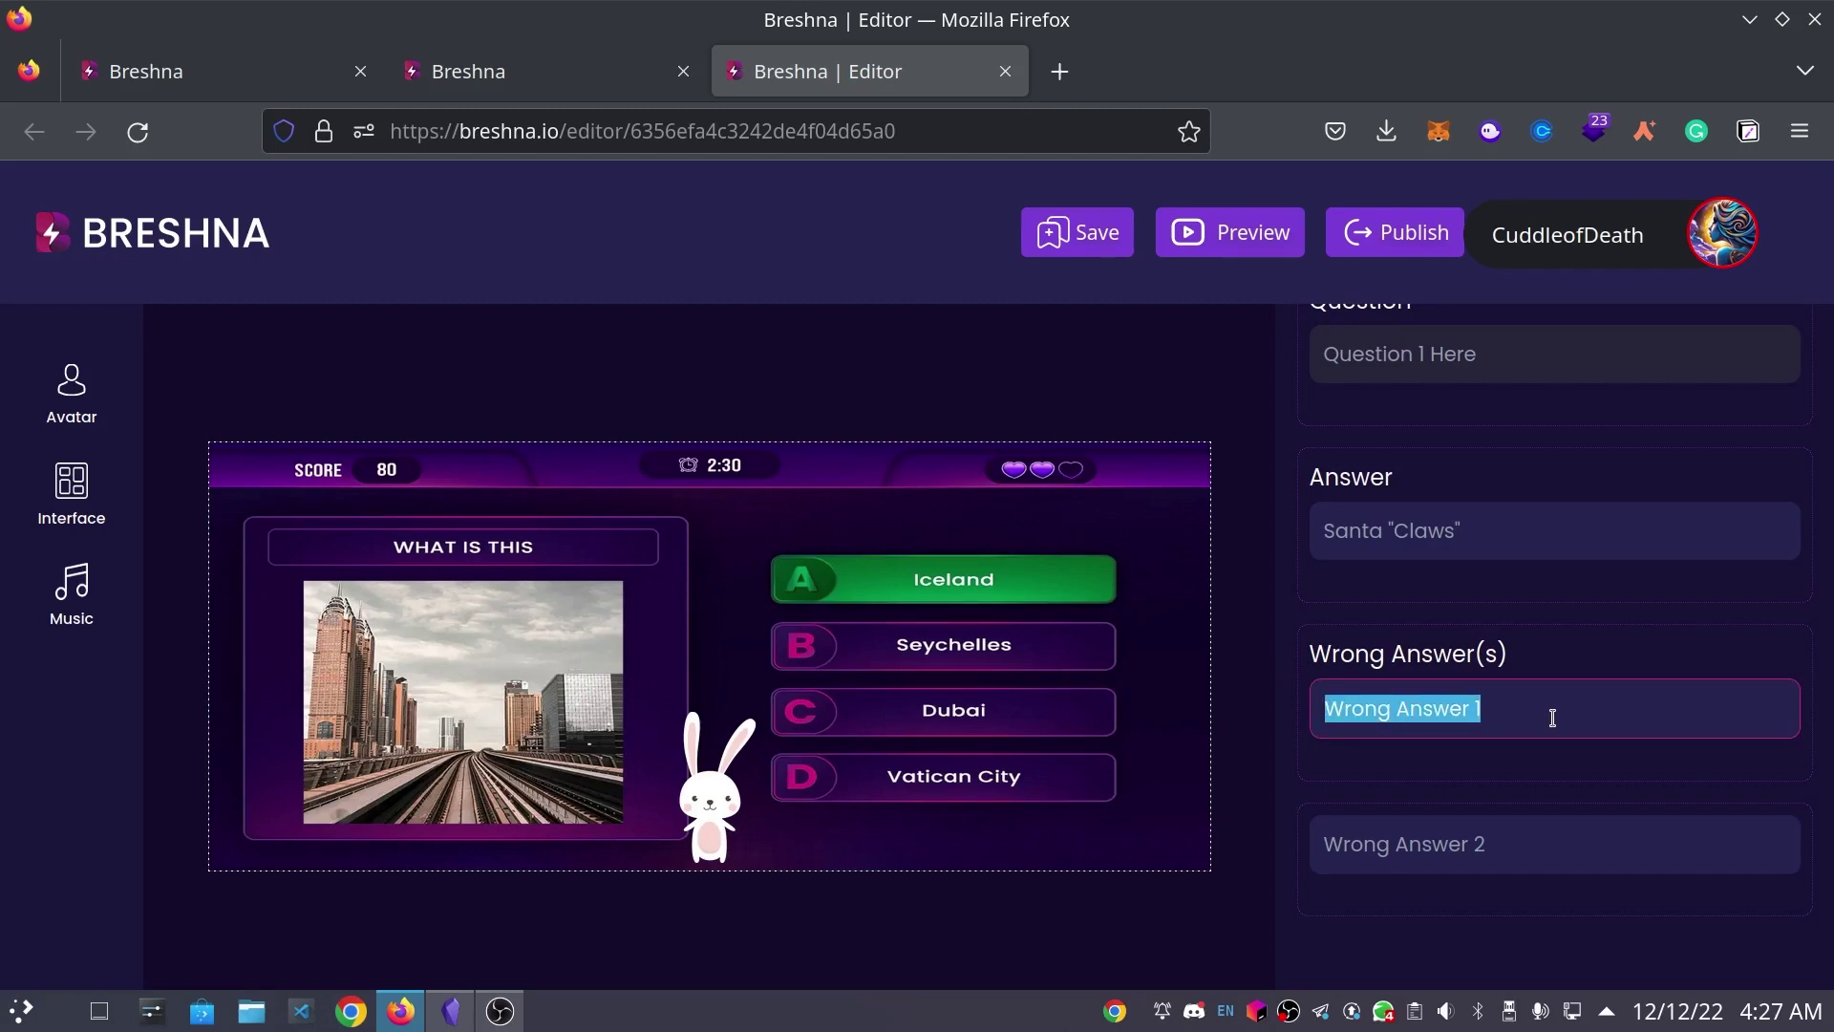
type("P")
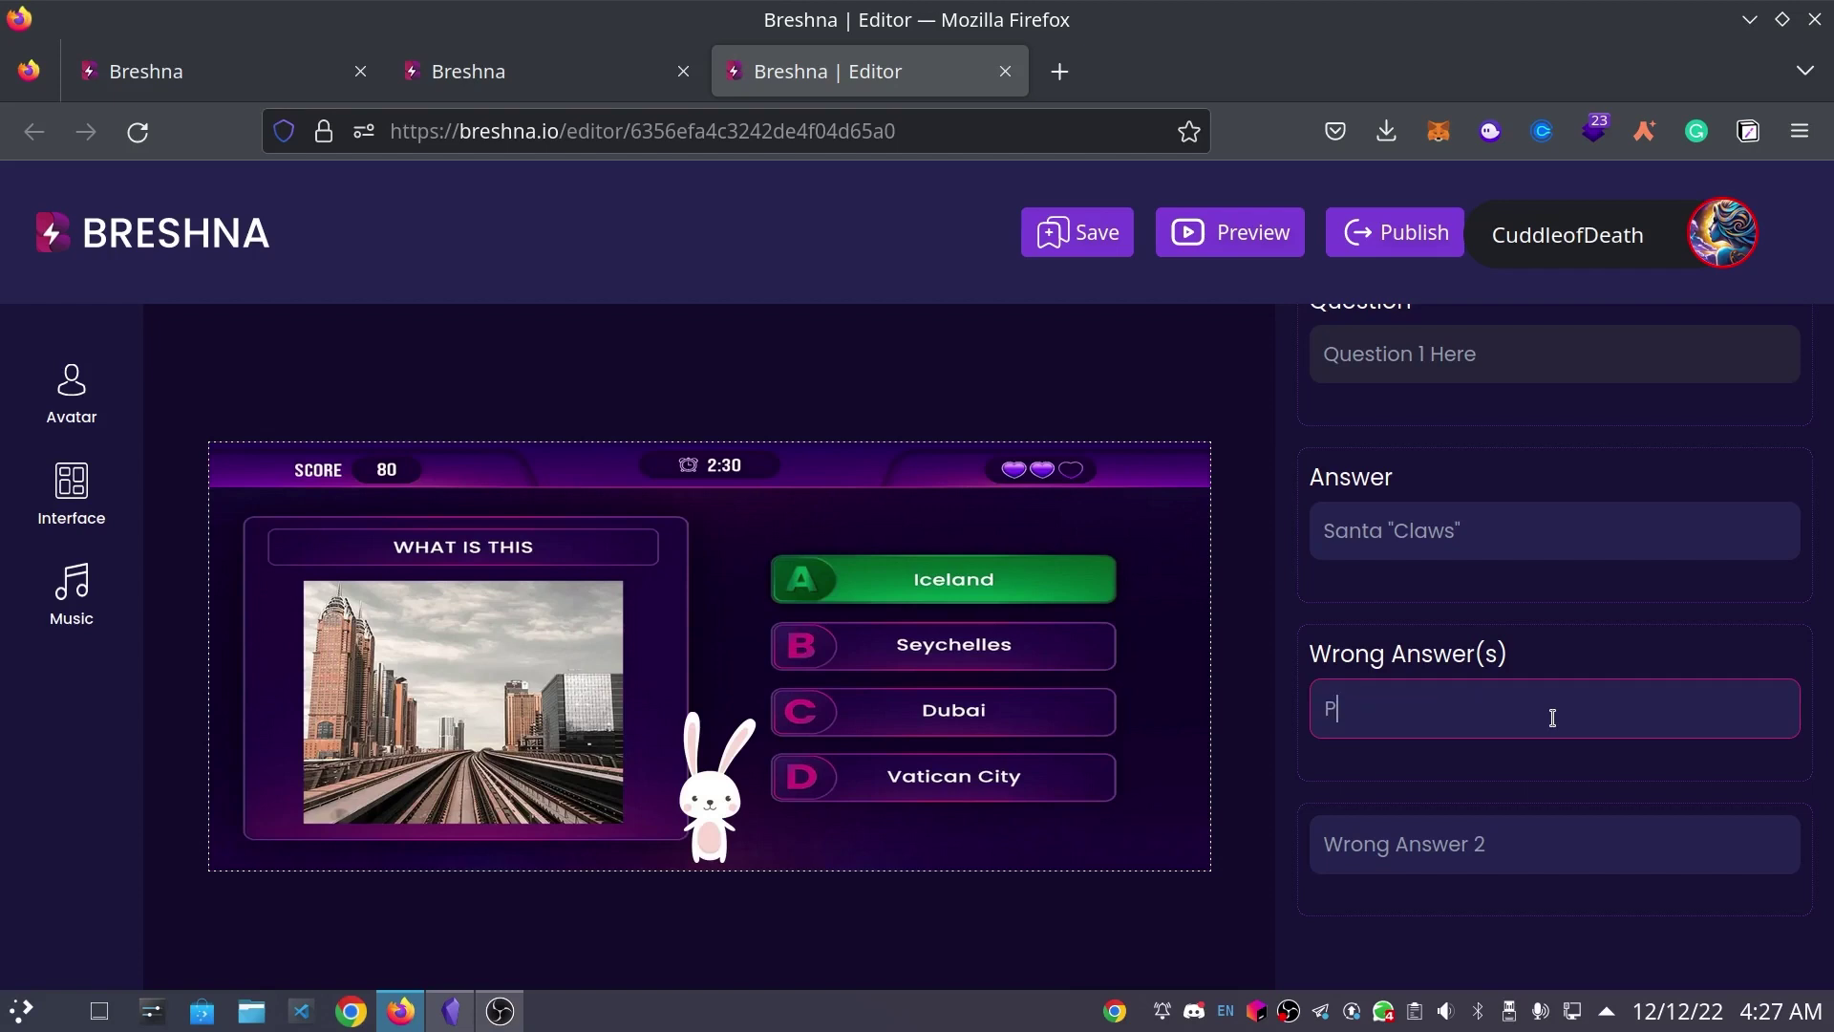
type("inocchio")
key("Tab")
type("Elsa")
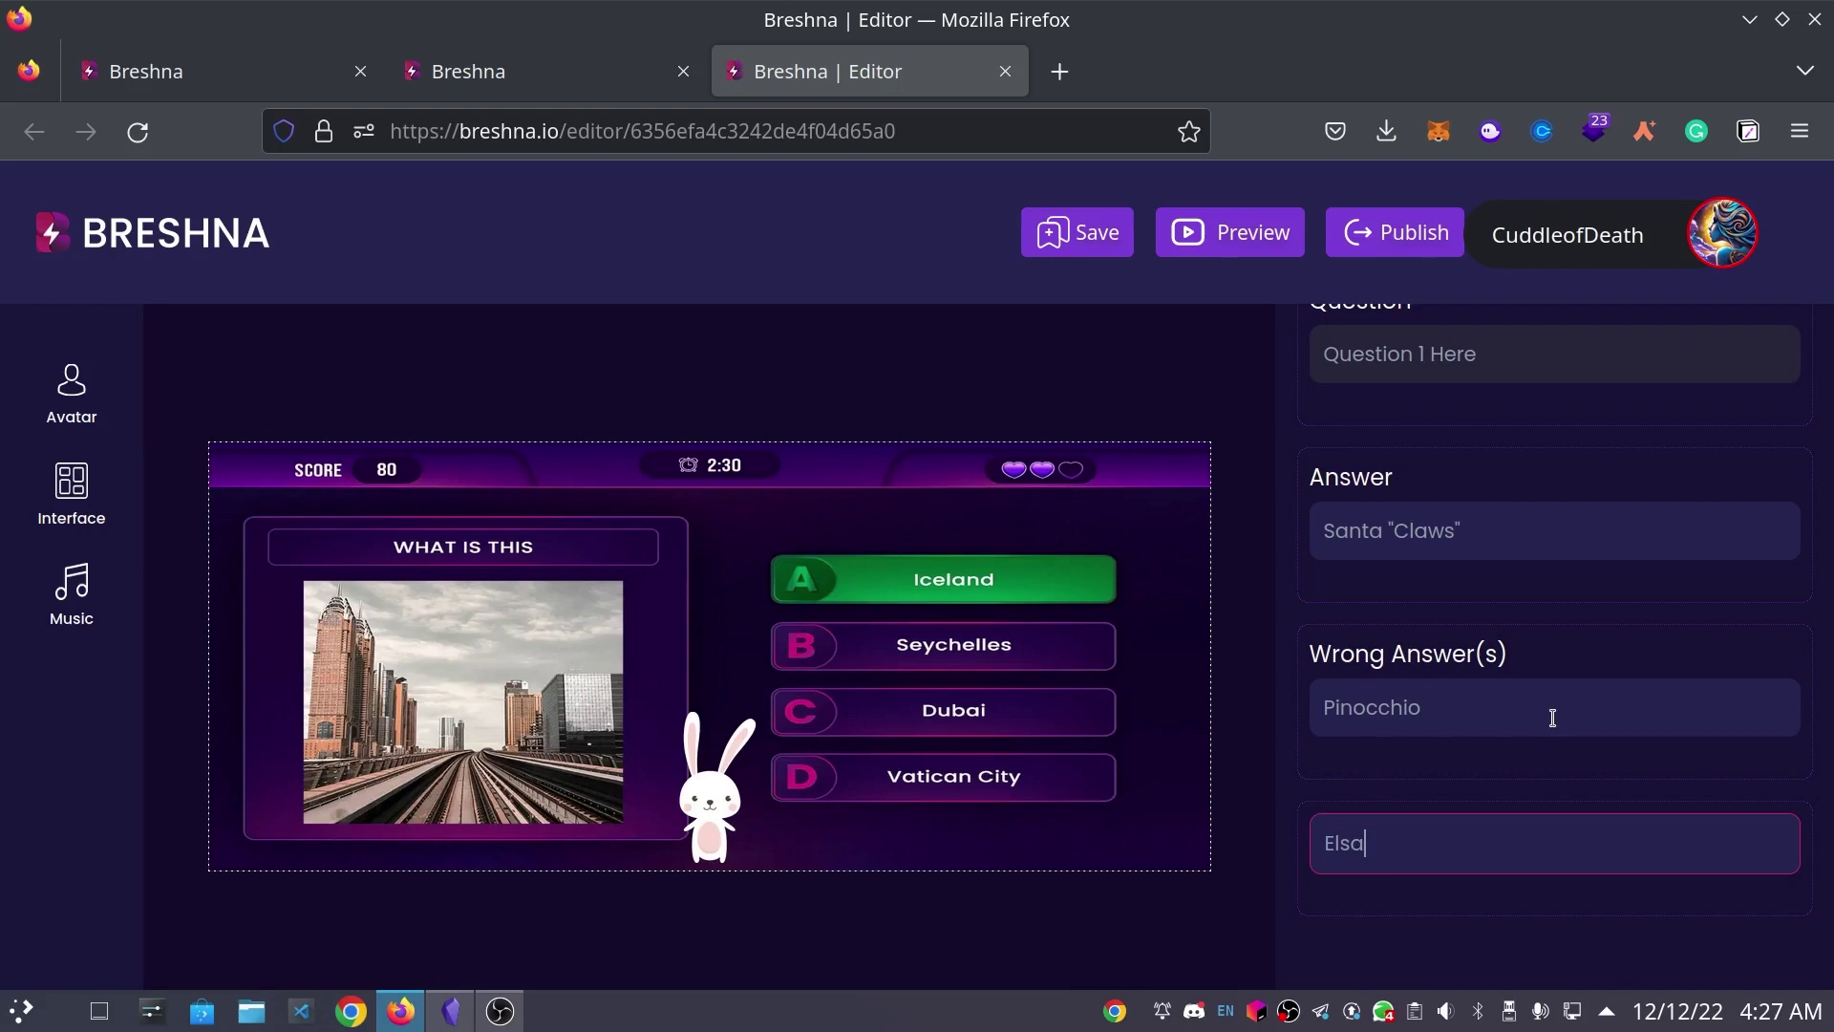
scroll(1552, 717, "down", 2)
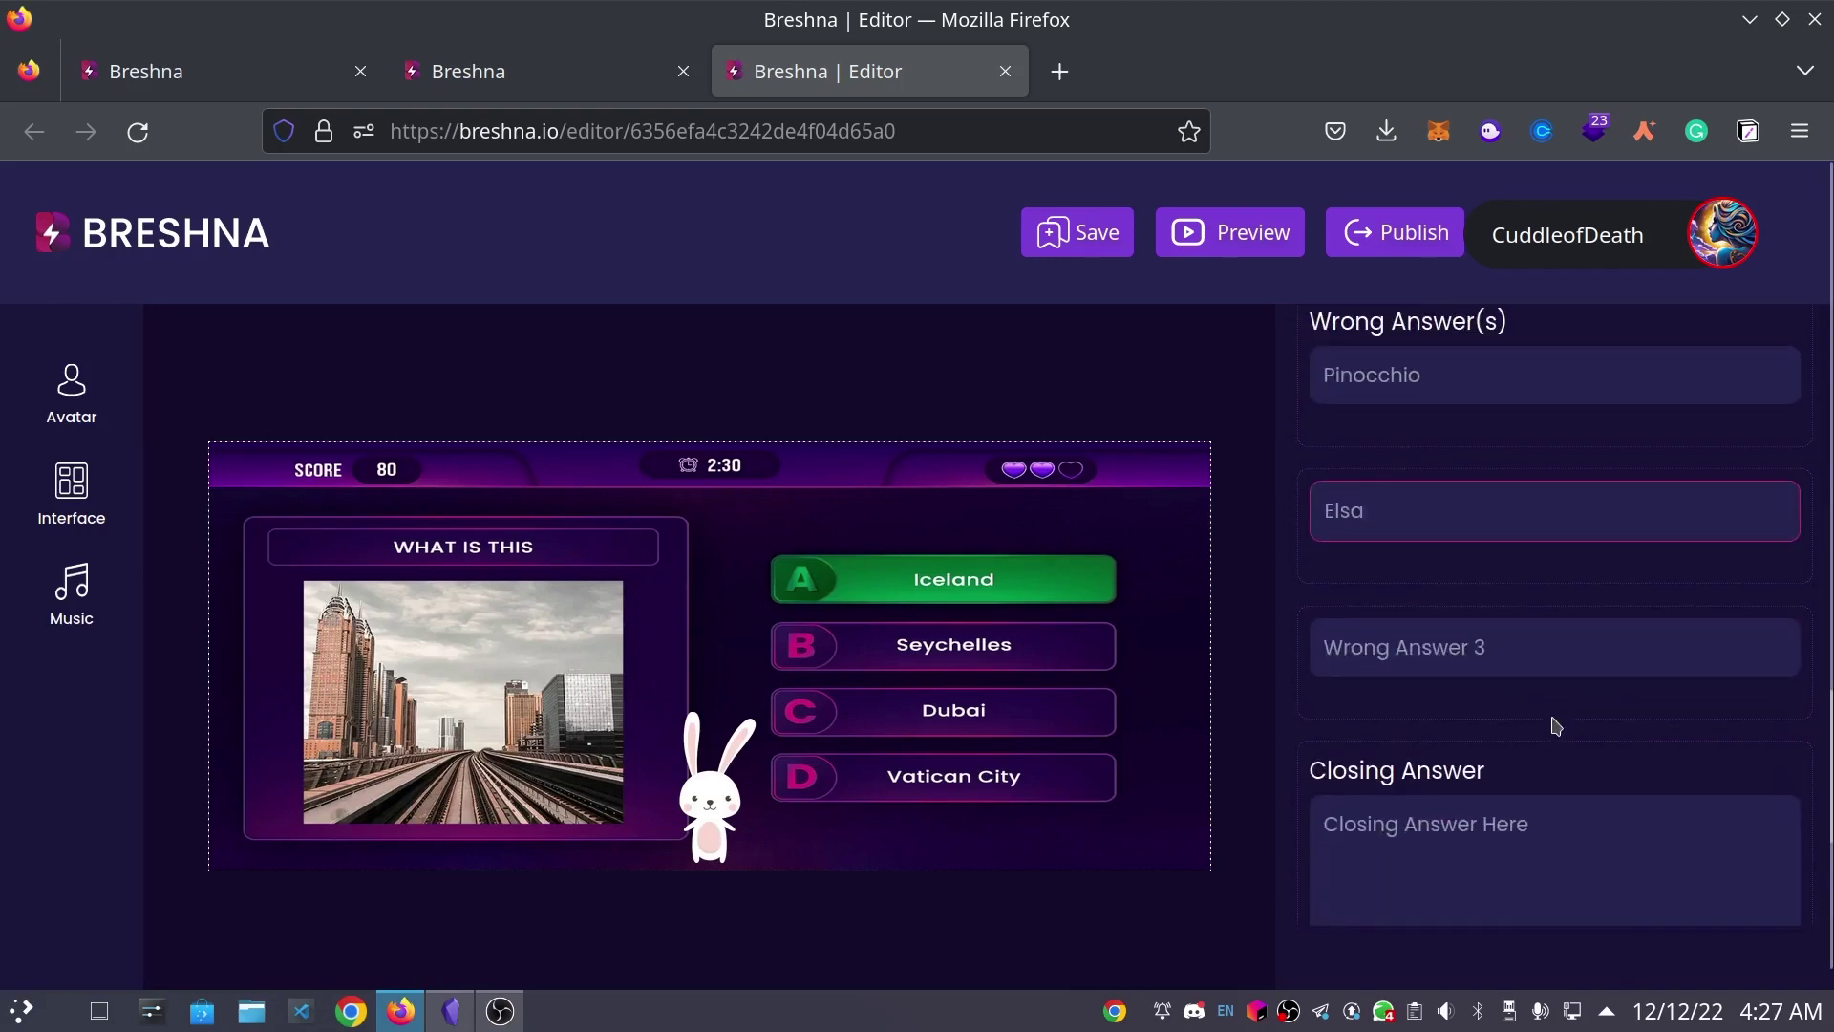
triple_click(1496, 661)
type("T")
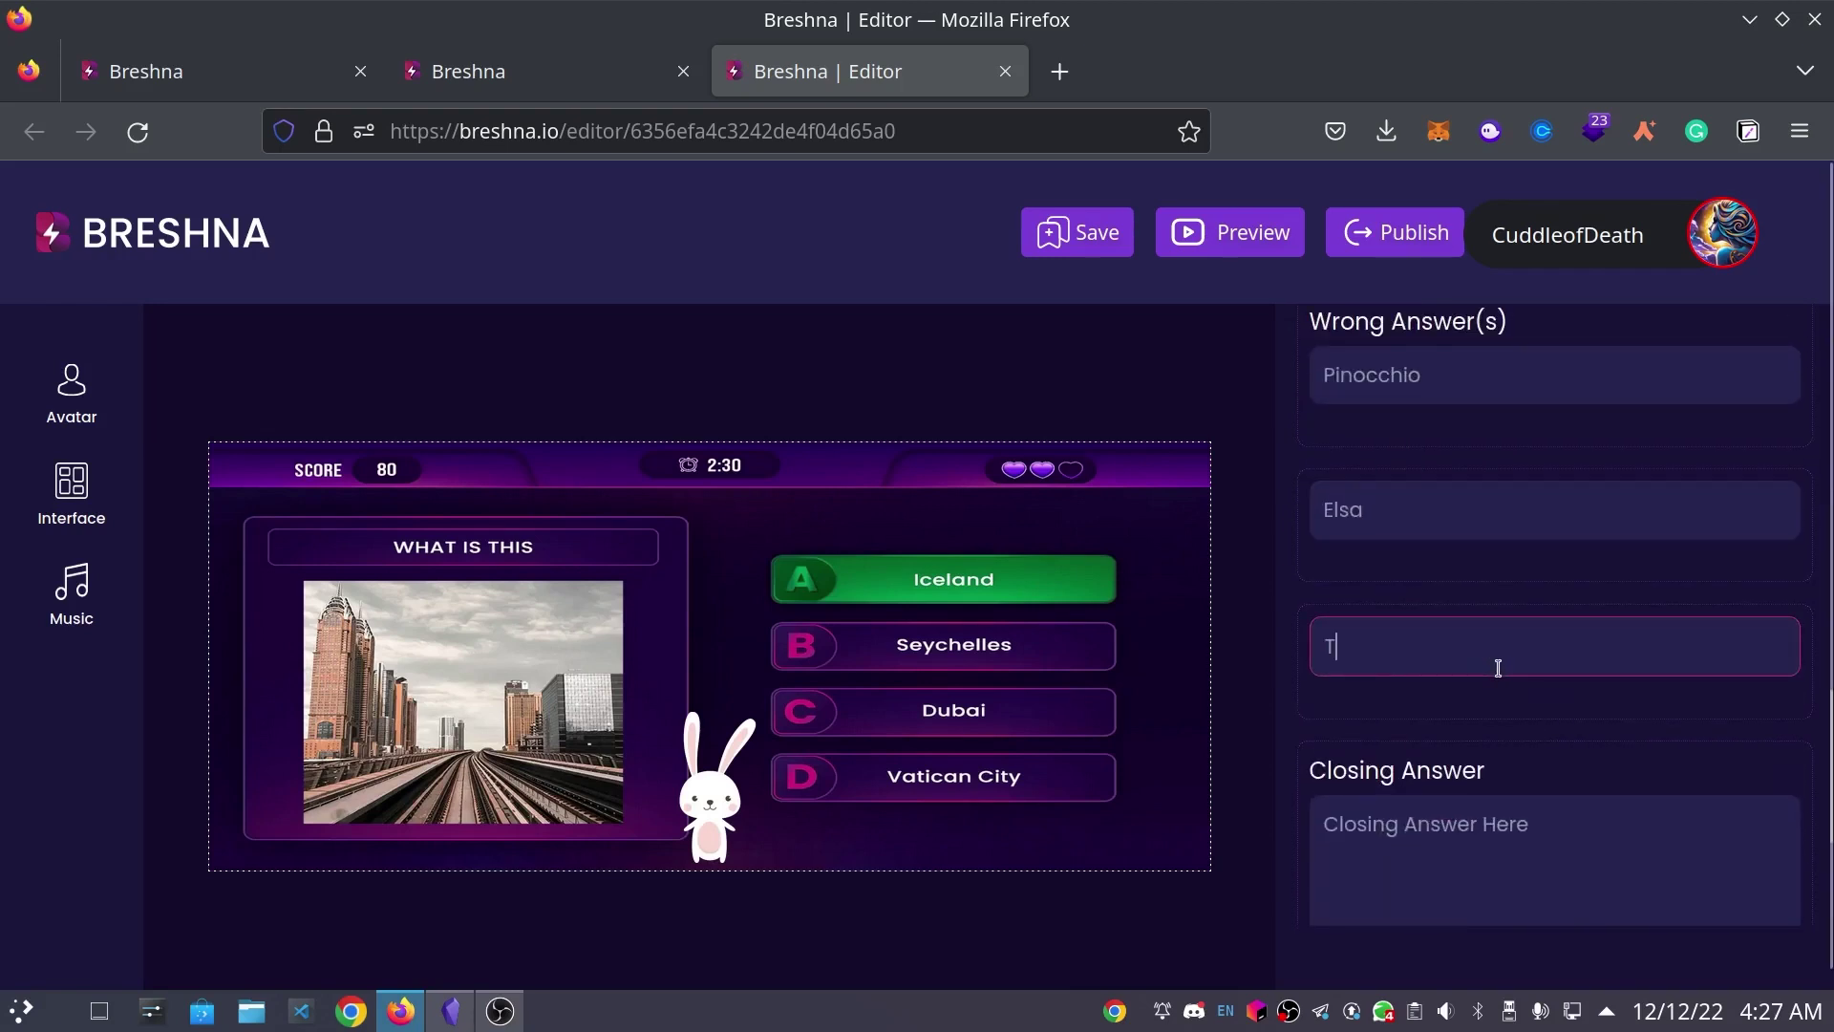
type("he toothfairy")
- Enter the closing message about the cat named Santa Claws, congratulating correct guesses
triple_click(1535, 869)
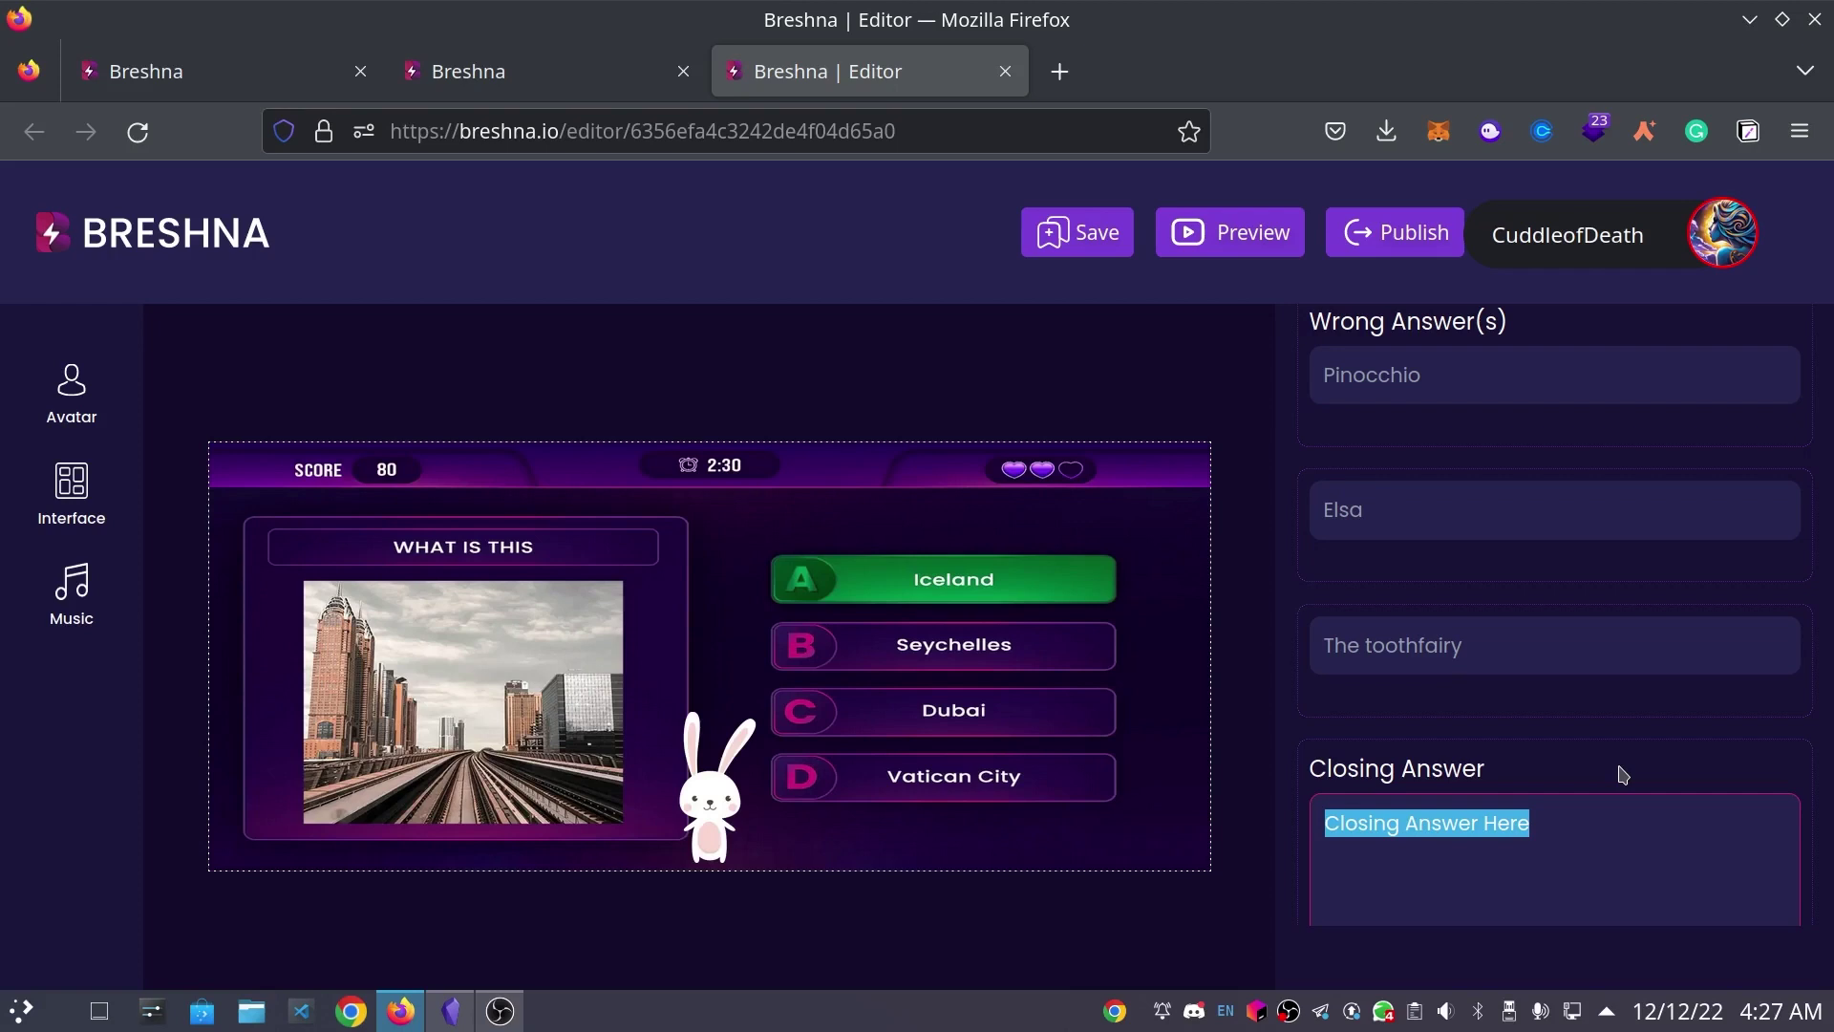
type("The cat ")
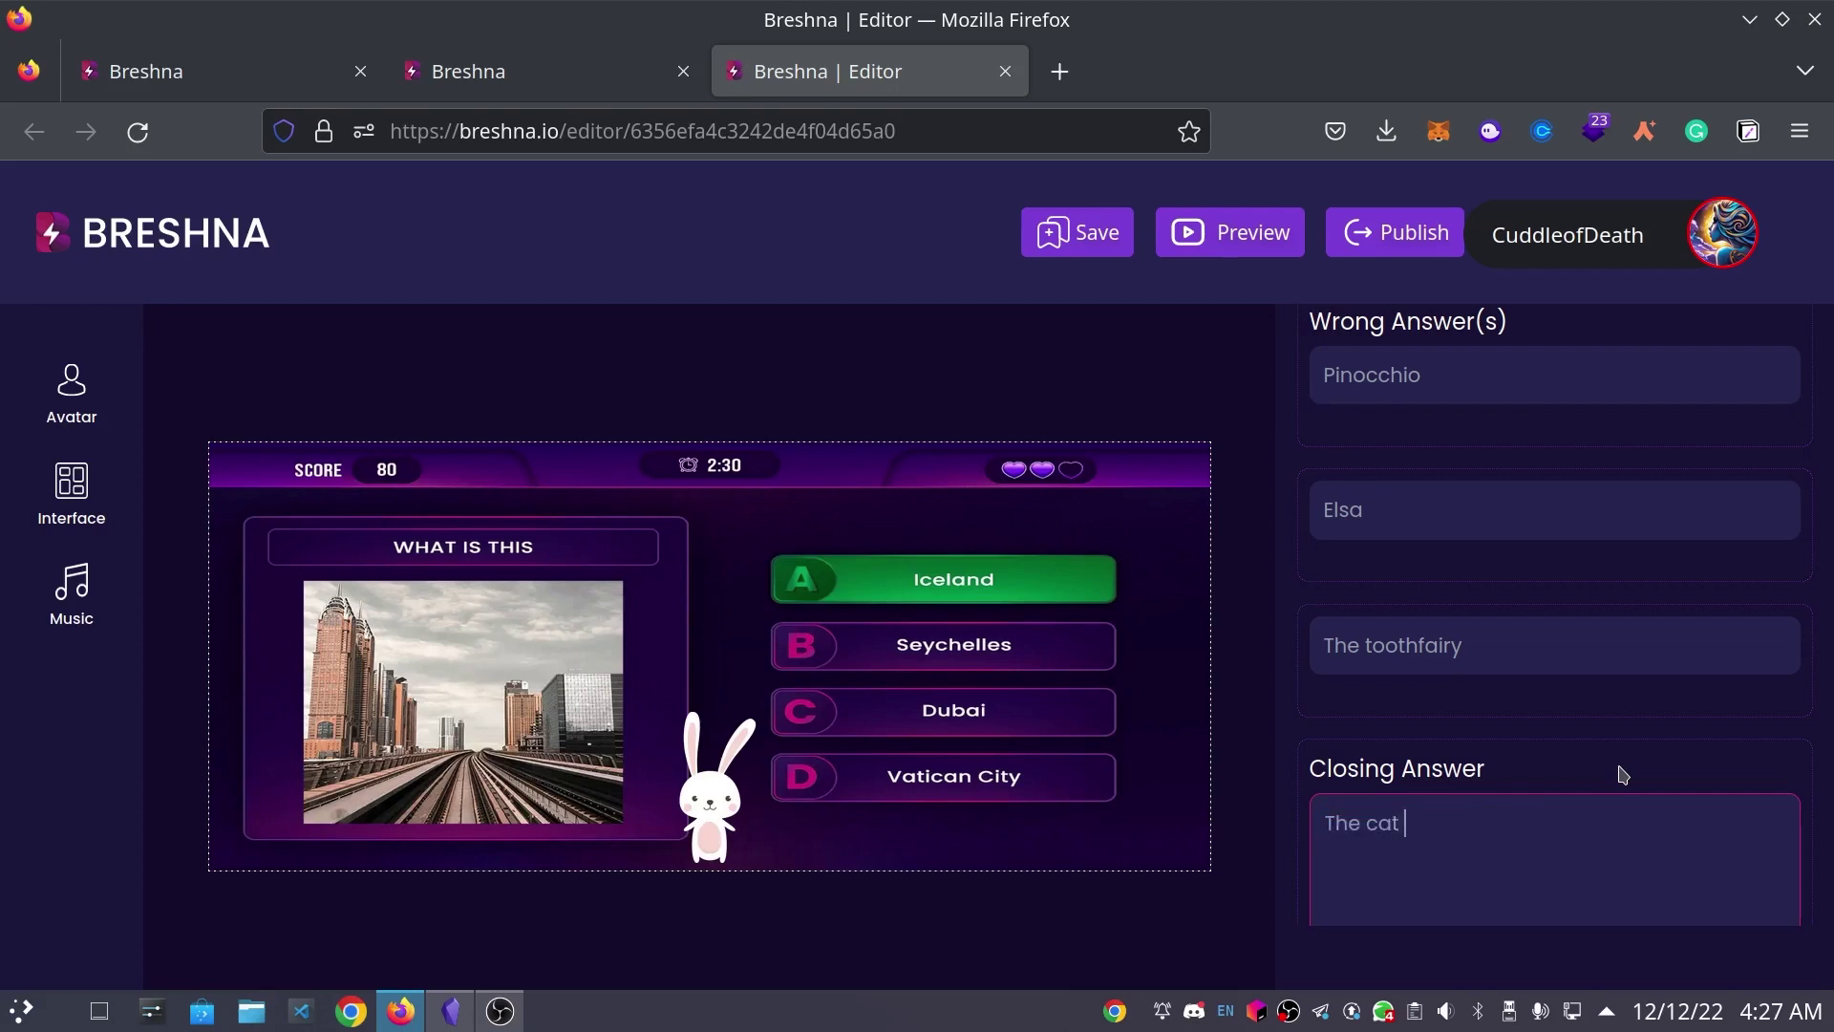
type("s name is Santa Claws")
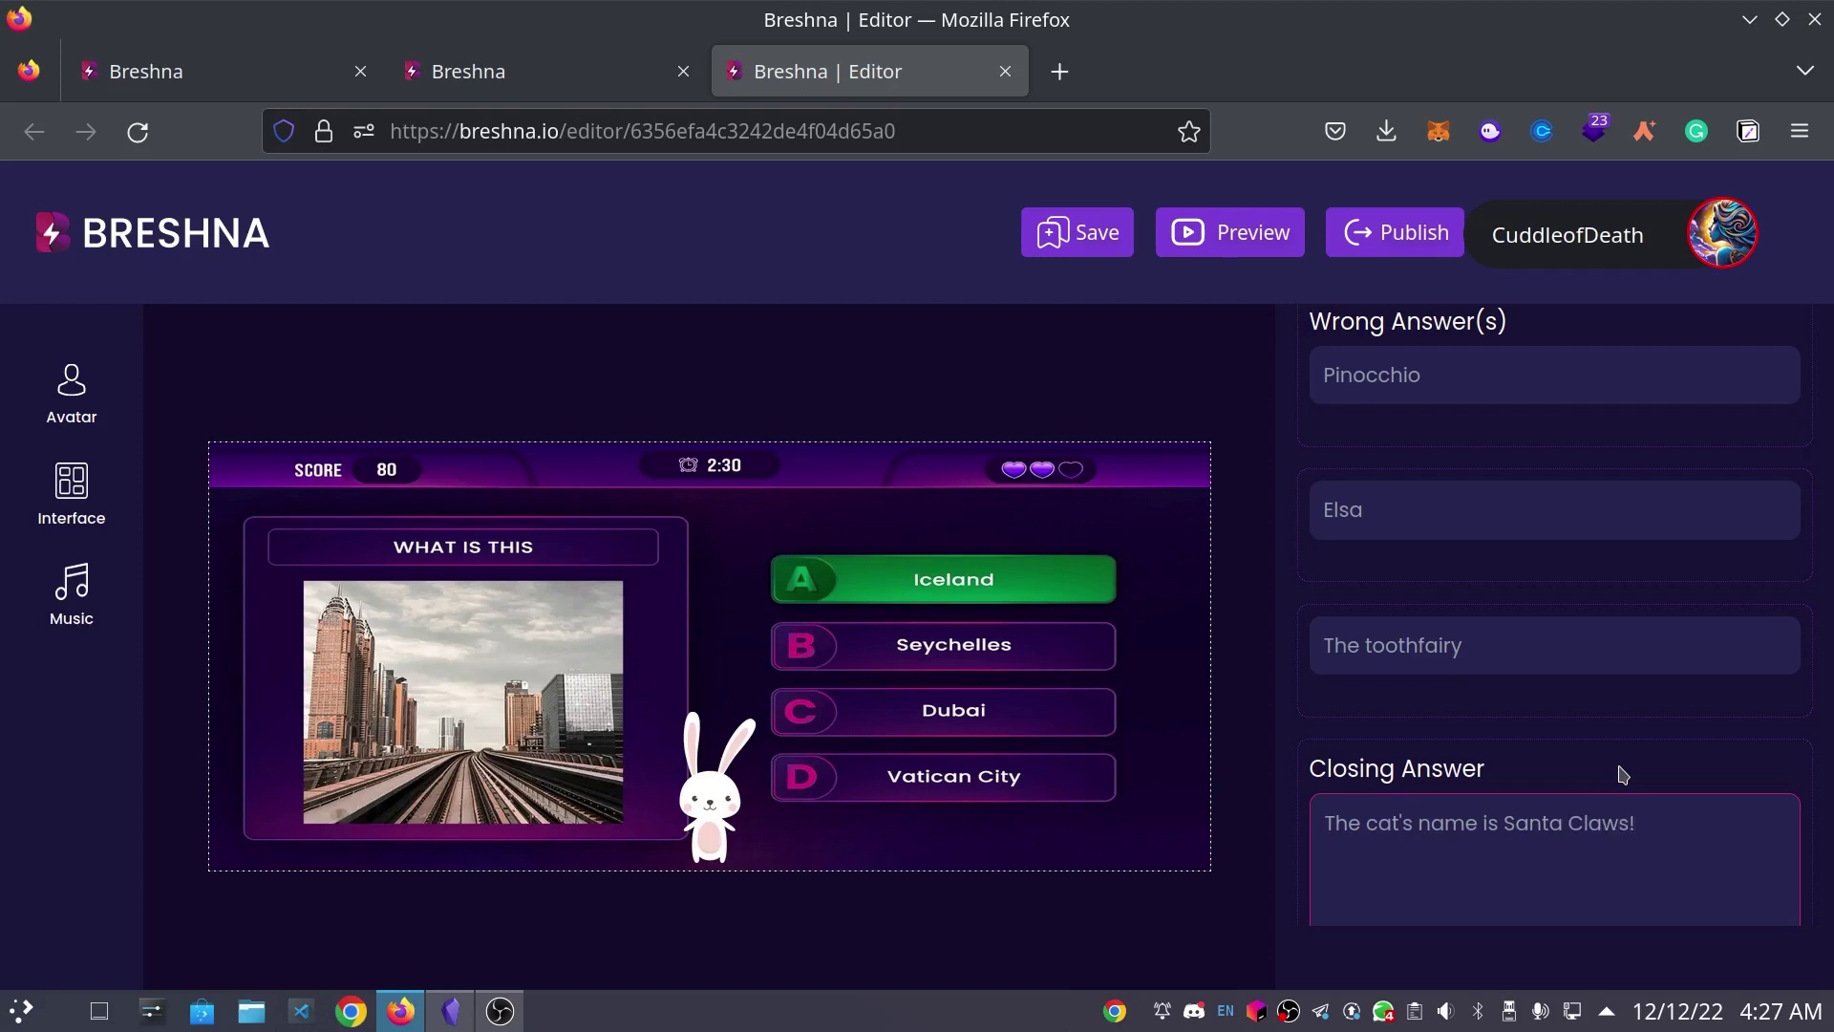
type("! Congrats if you got it correc")
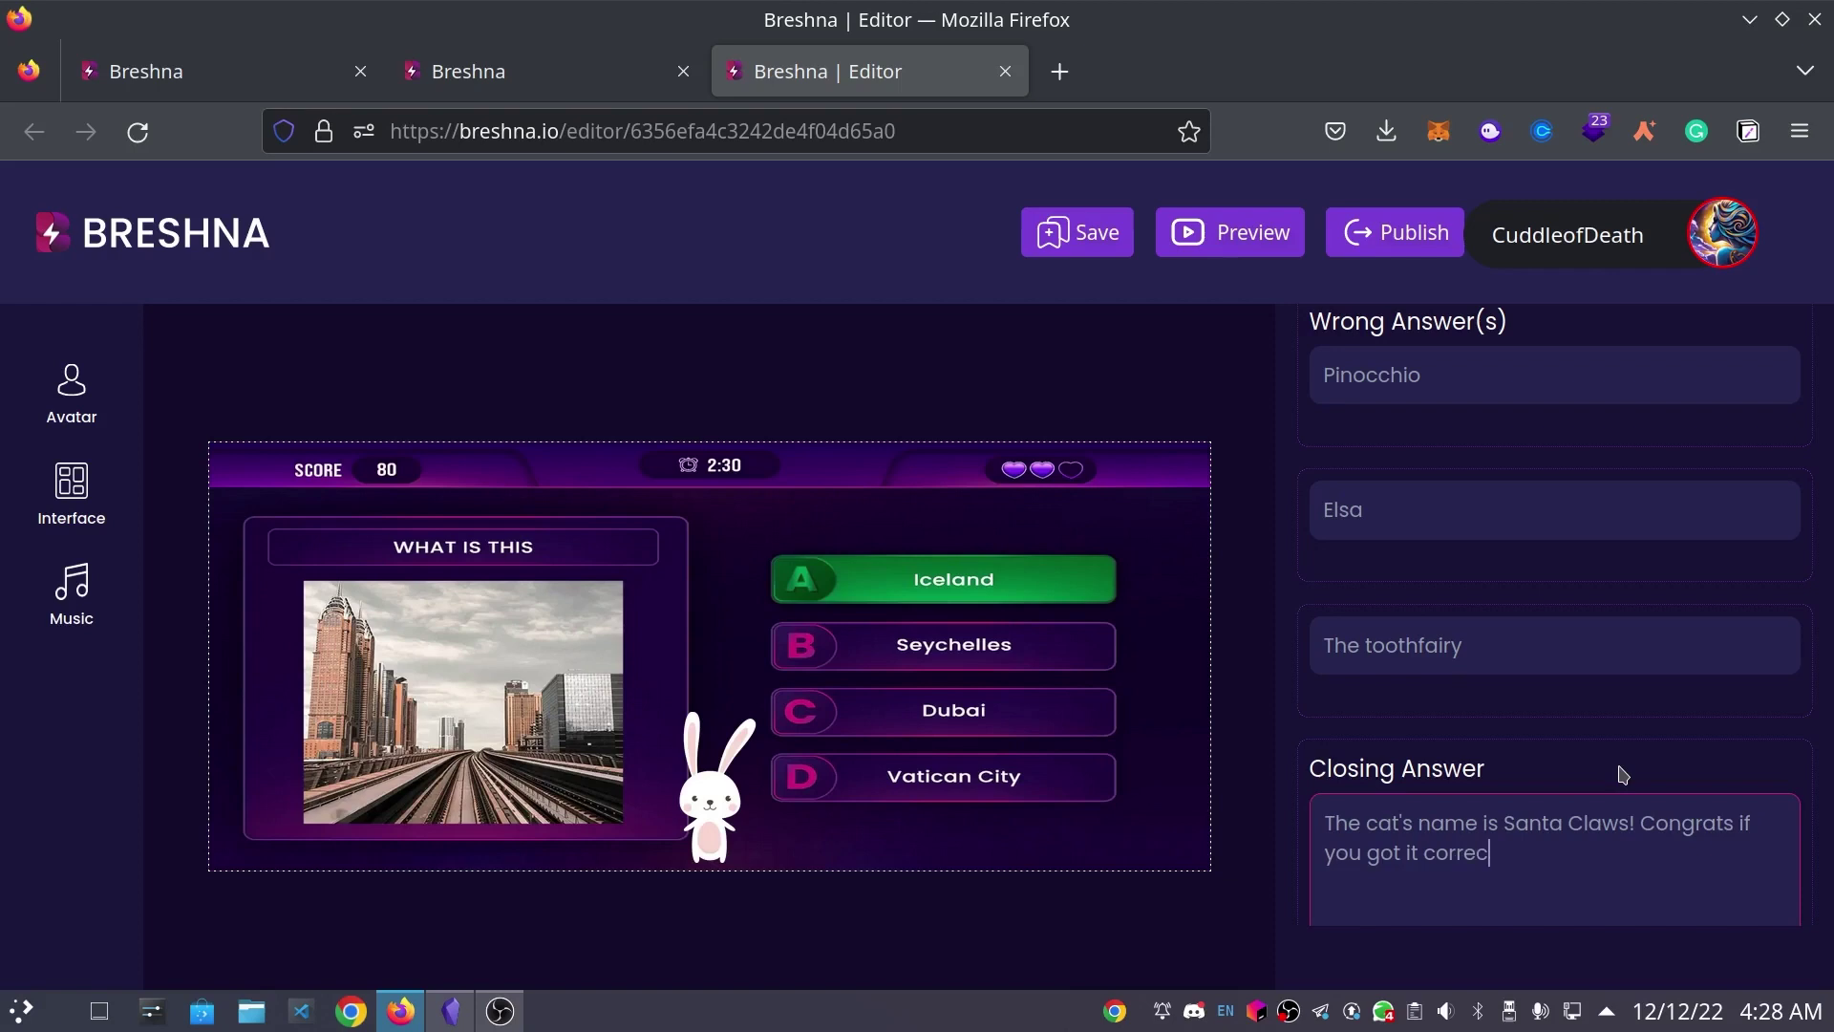
type("t!")
scroll(1621, 774, "down", 5)
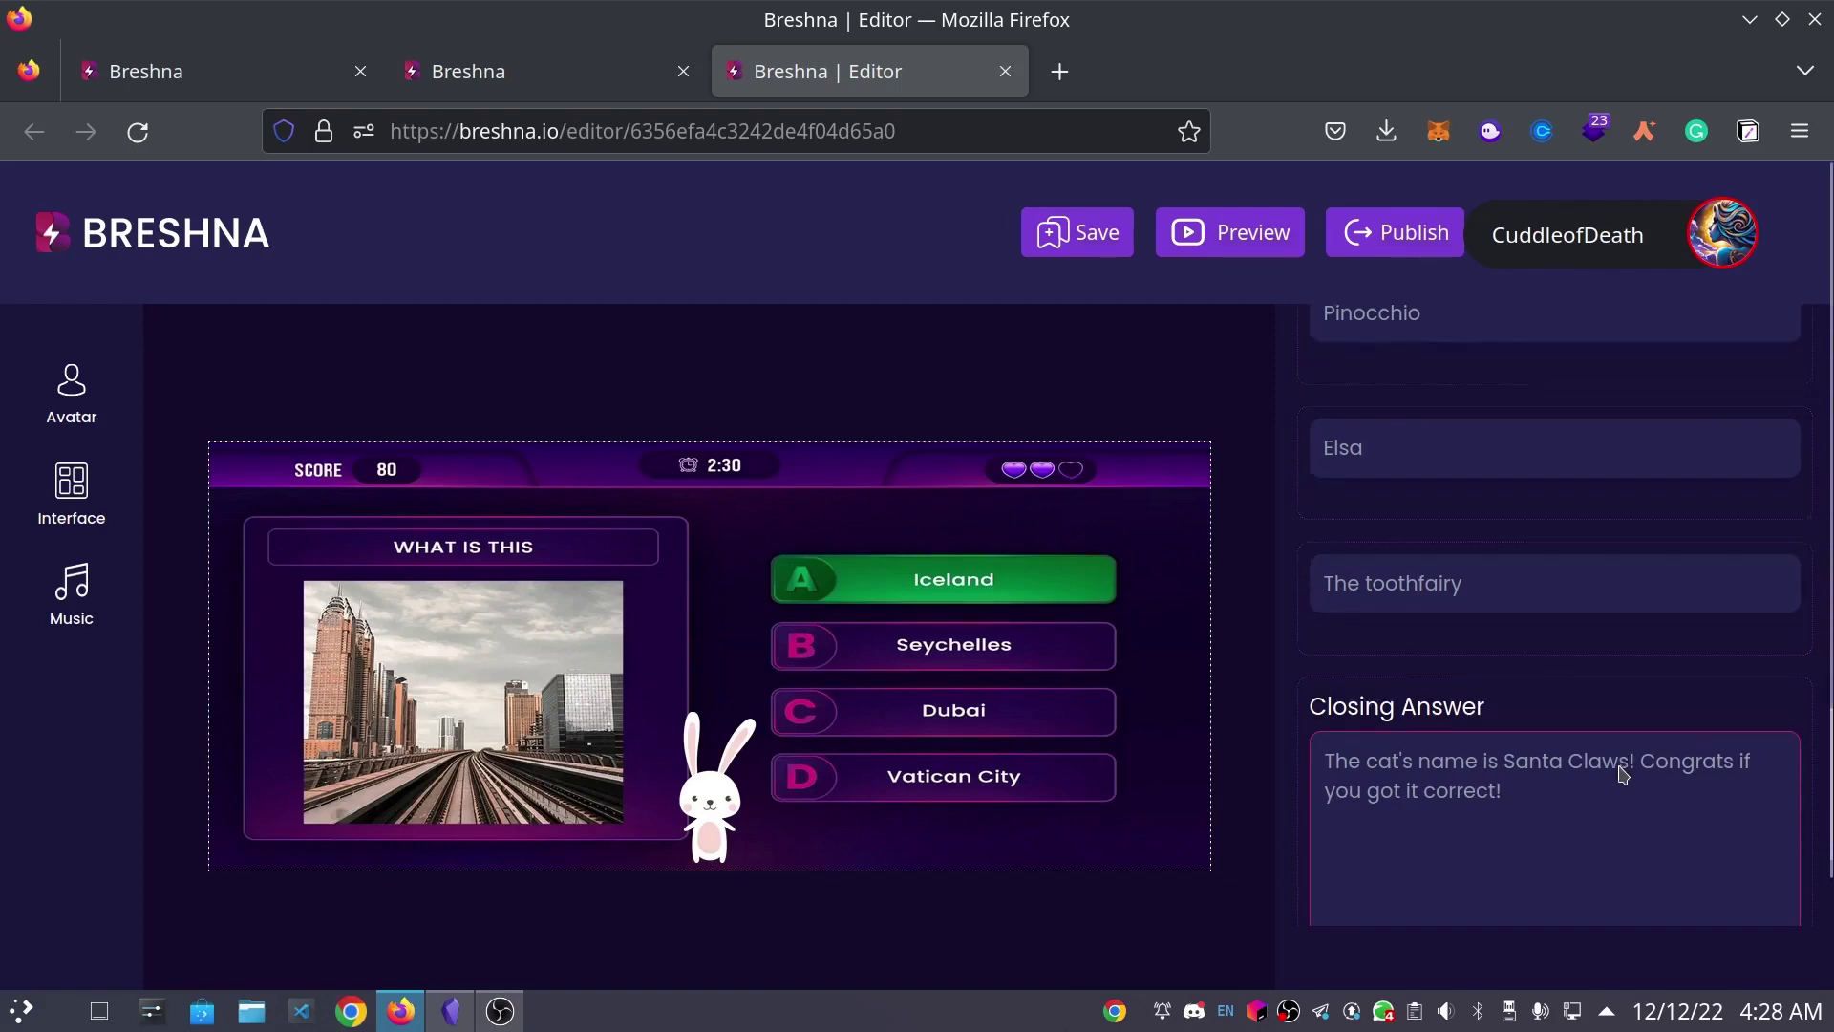
scroll(1661, 701, "up", 6)
scroll(1661, 701, "up", 10)
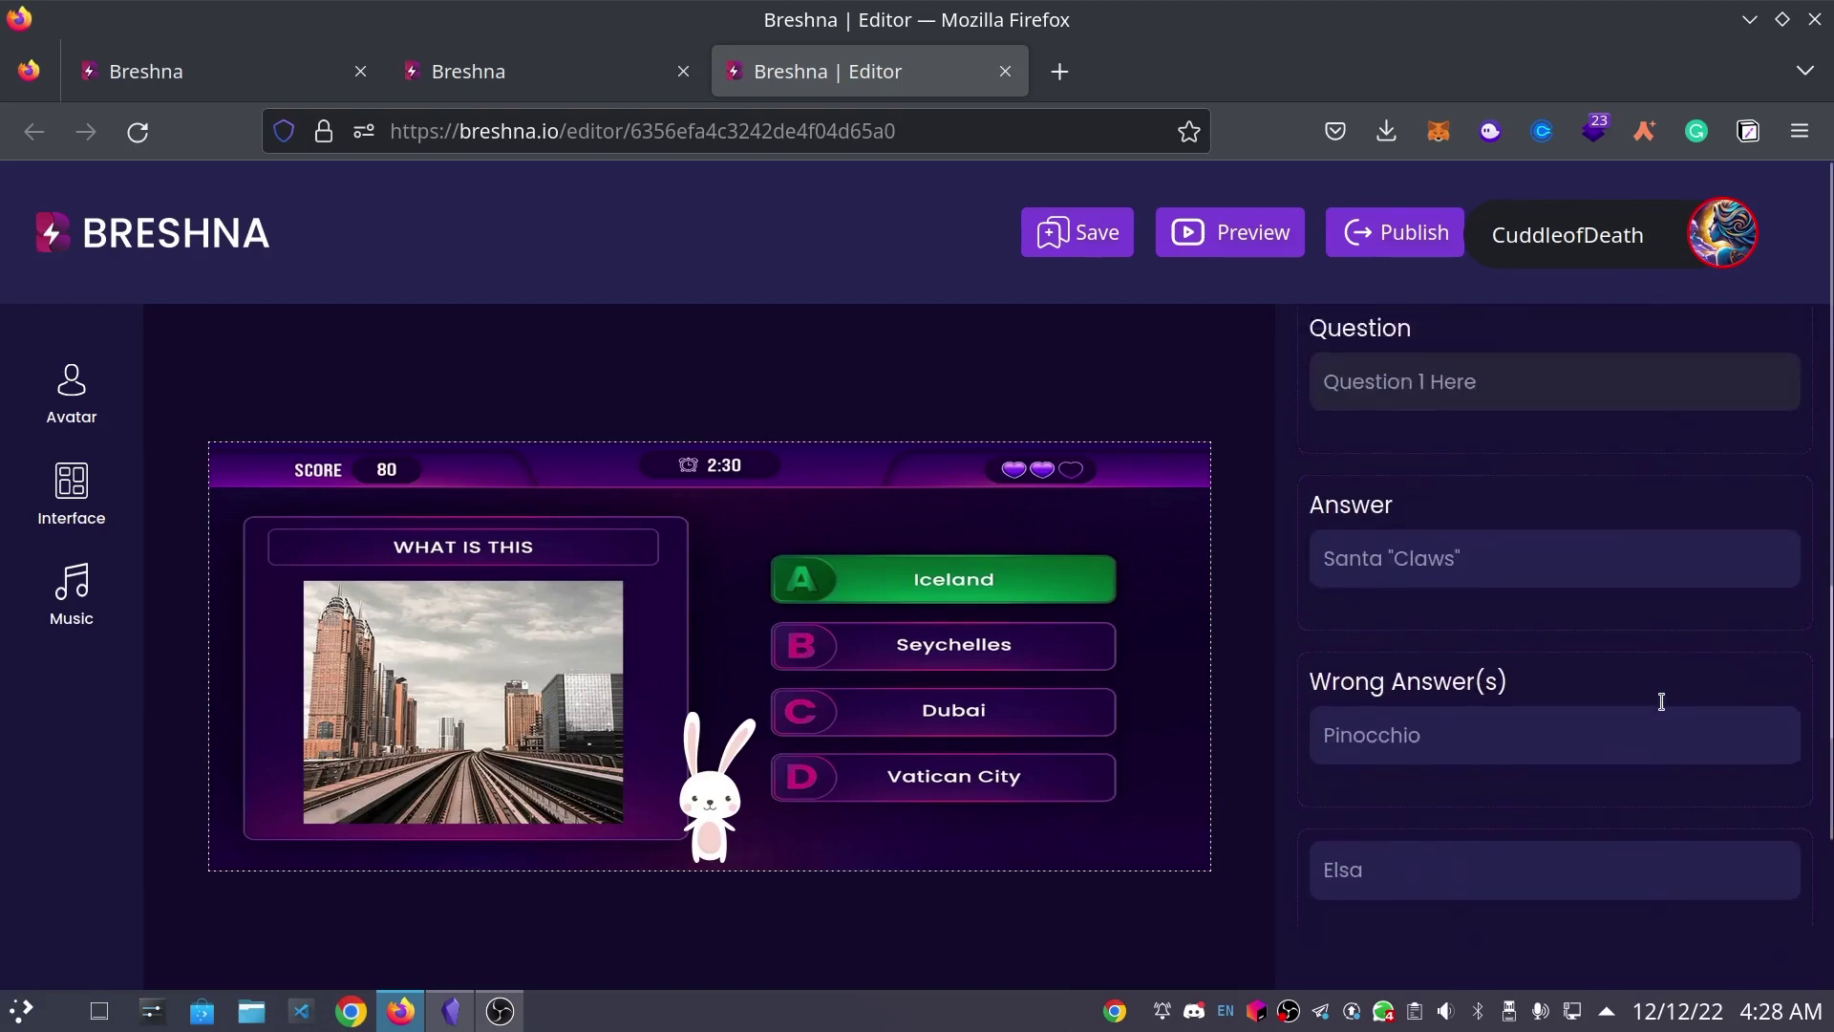
scroll(1761, 680, "up", 3)
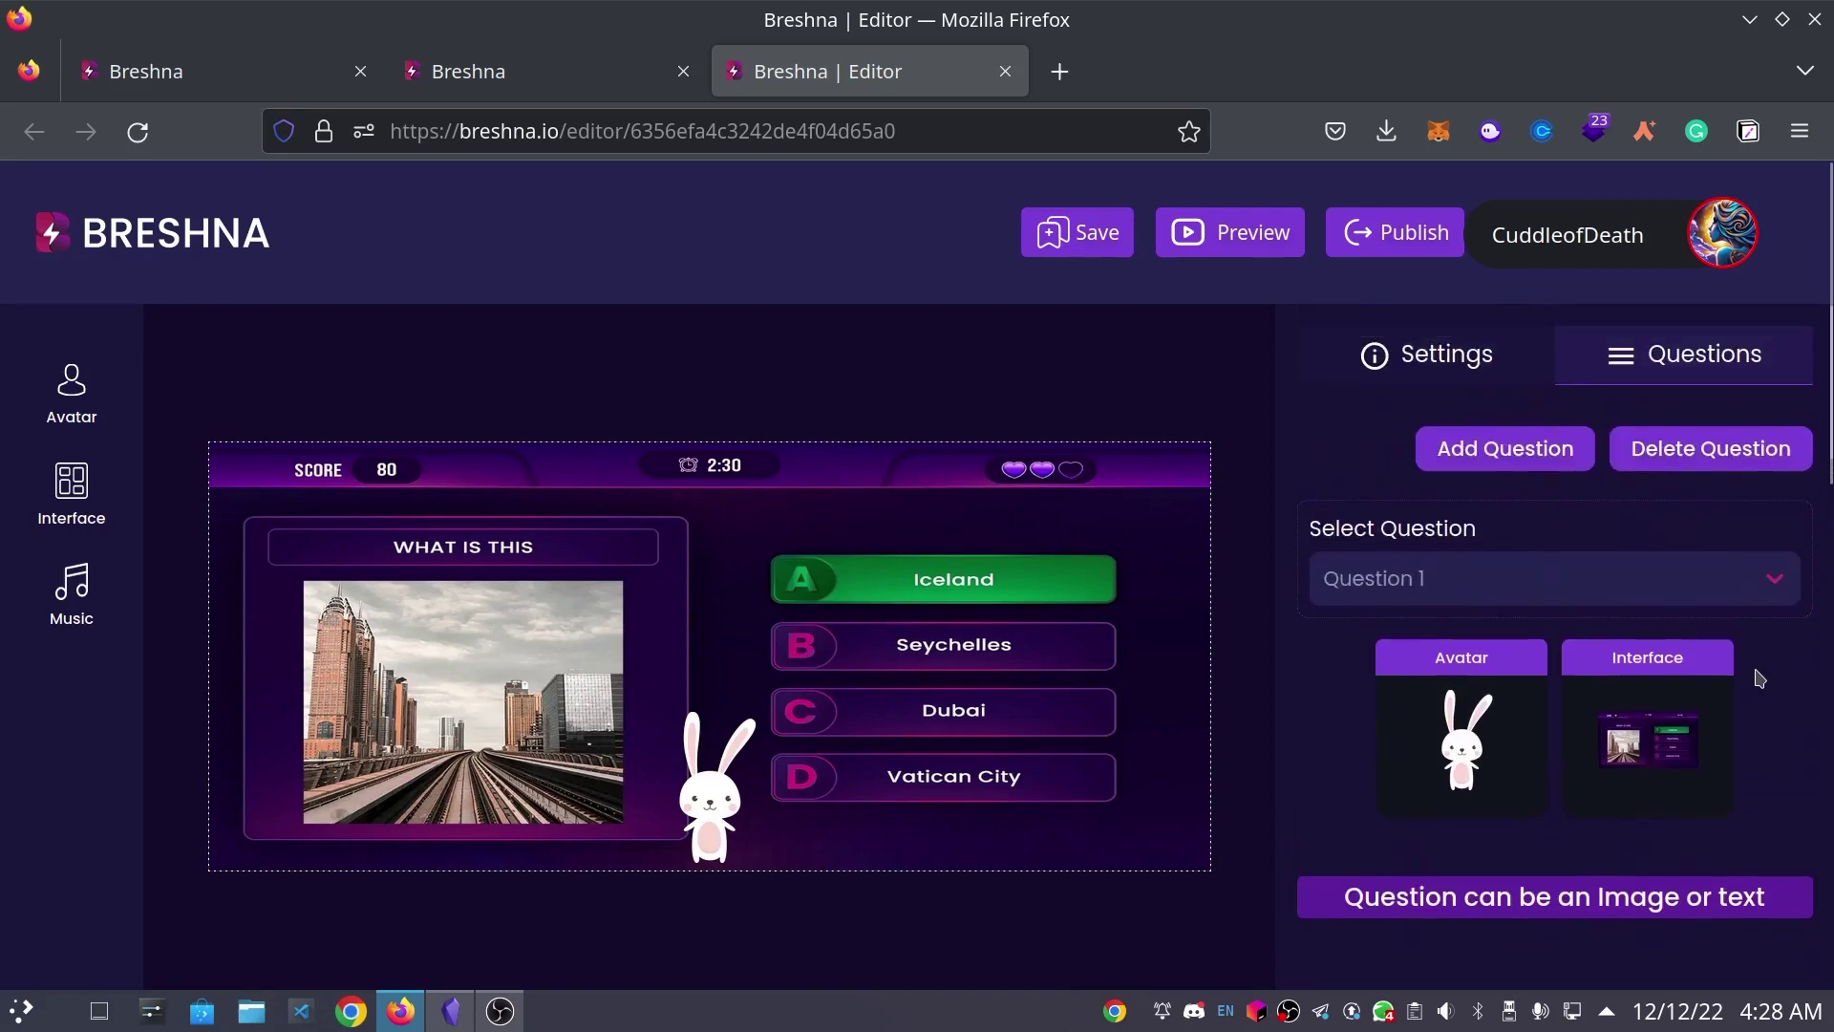
- Select Question 2 from the question list and scroll to its placeholder question and answer
left_click(1627, 584)
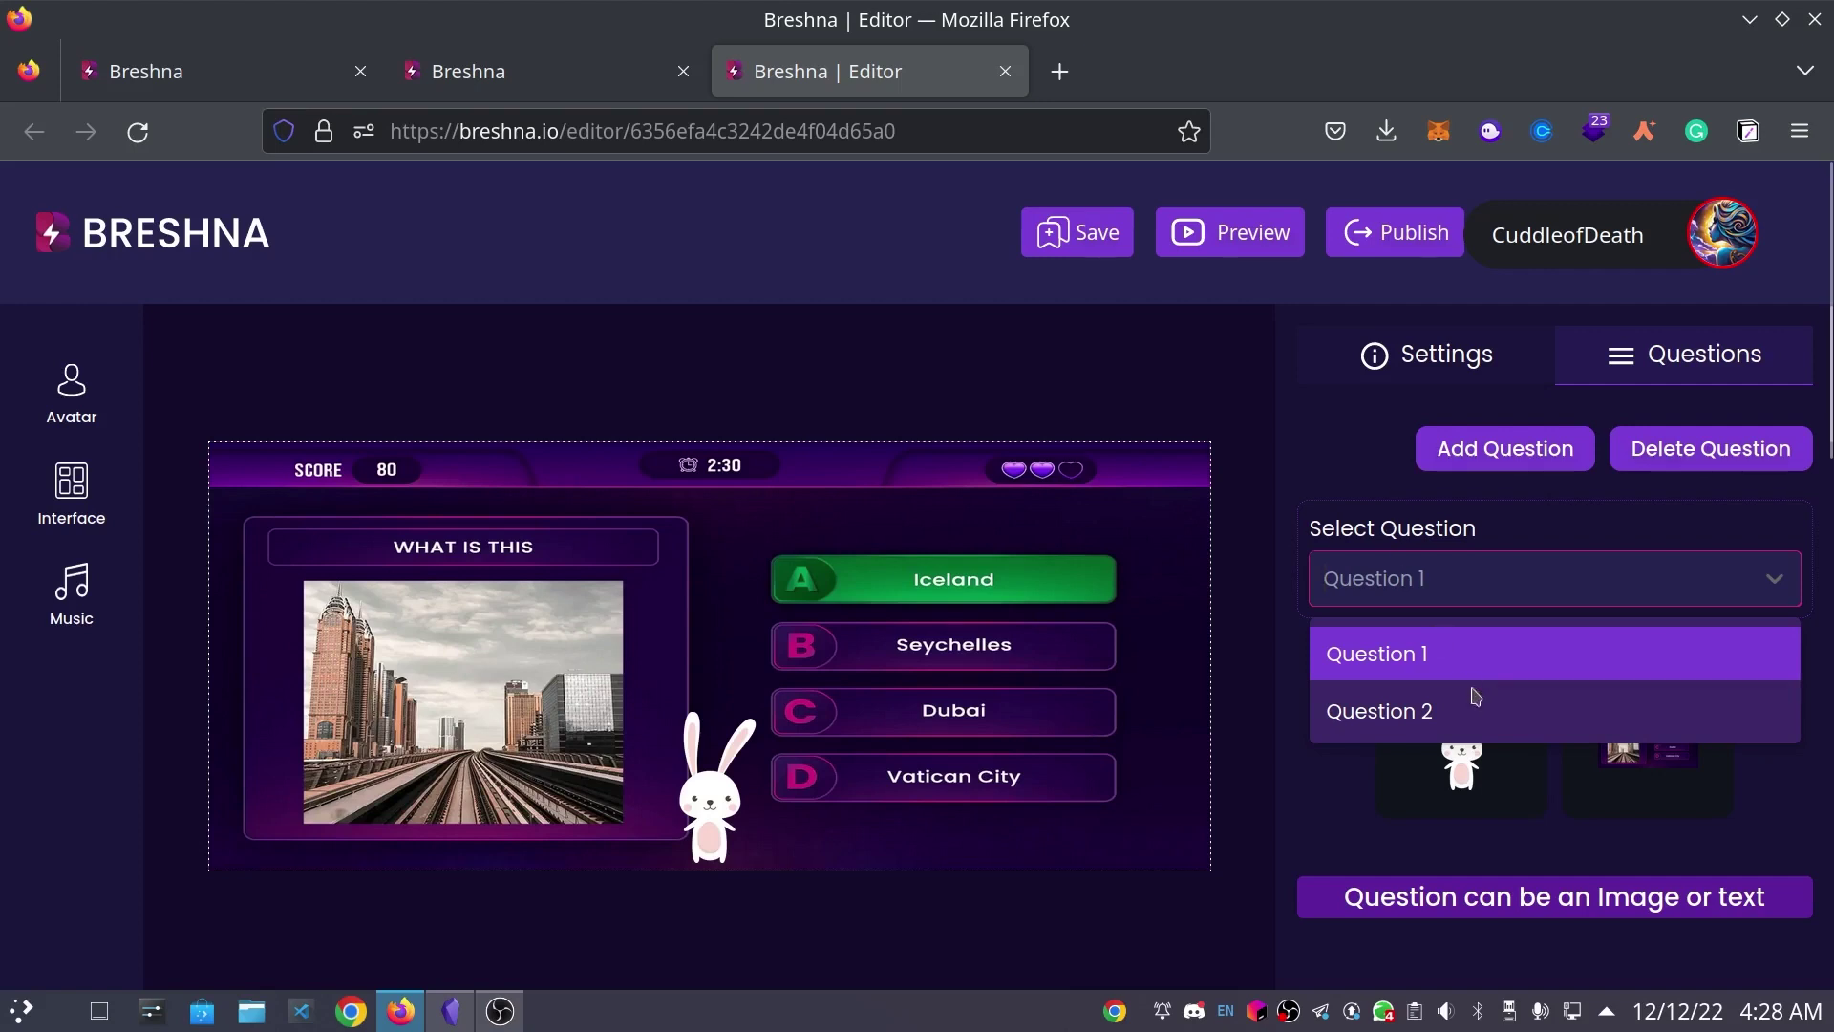
left_click(1486, 720)
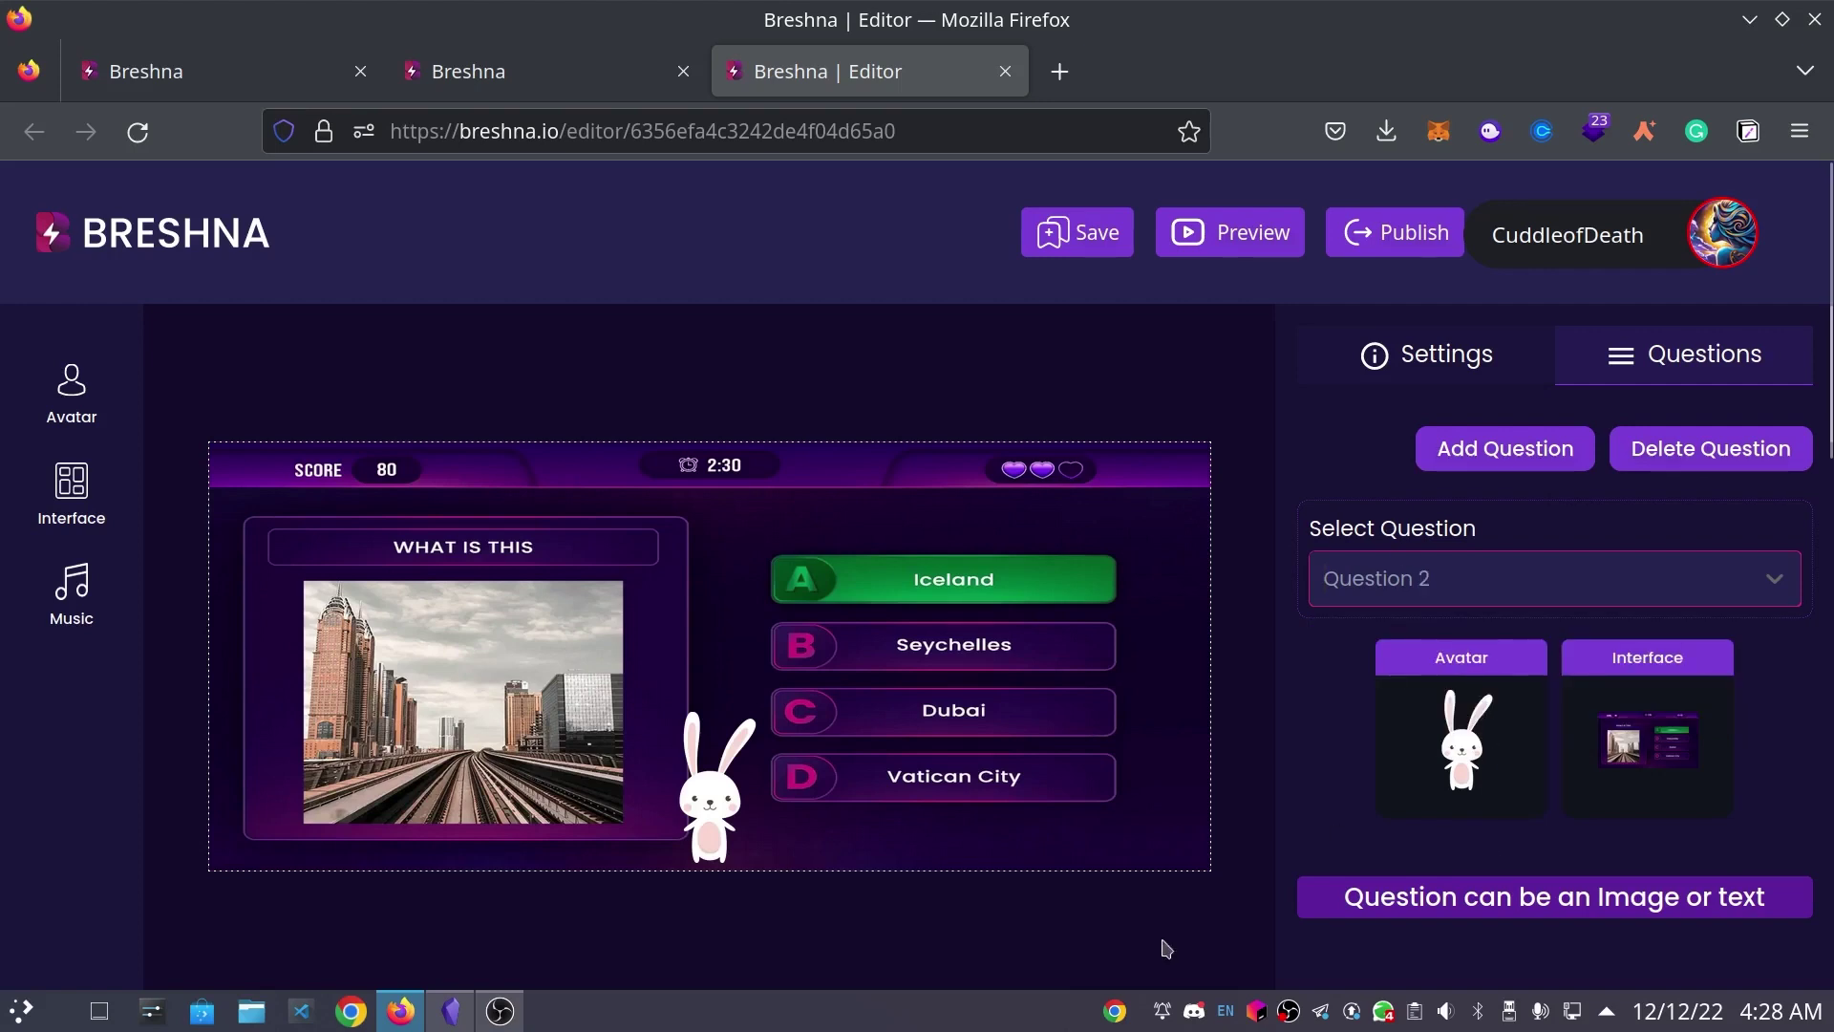
scroll(1338, 726, "down", 3)
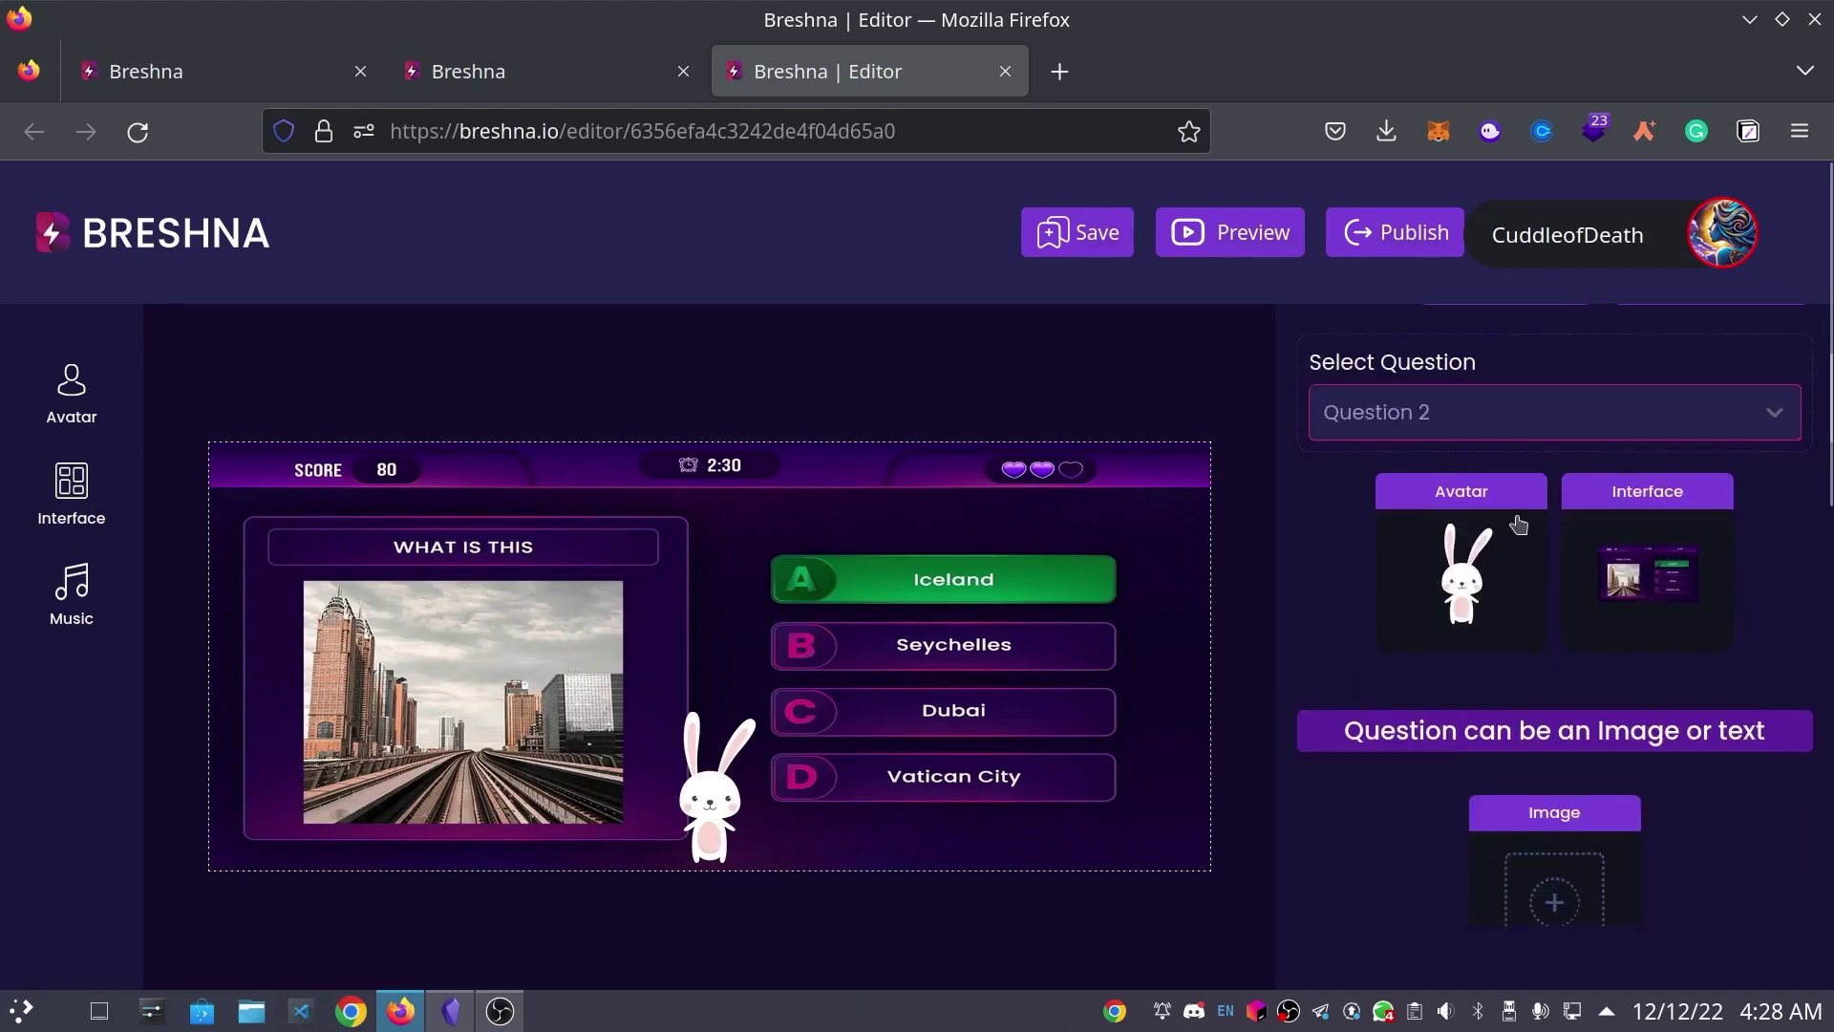
scroll(1617, 519, "down", 3)
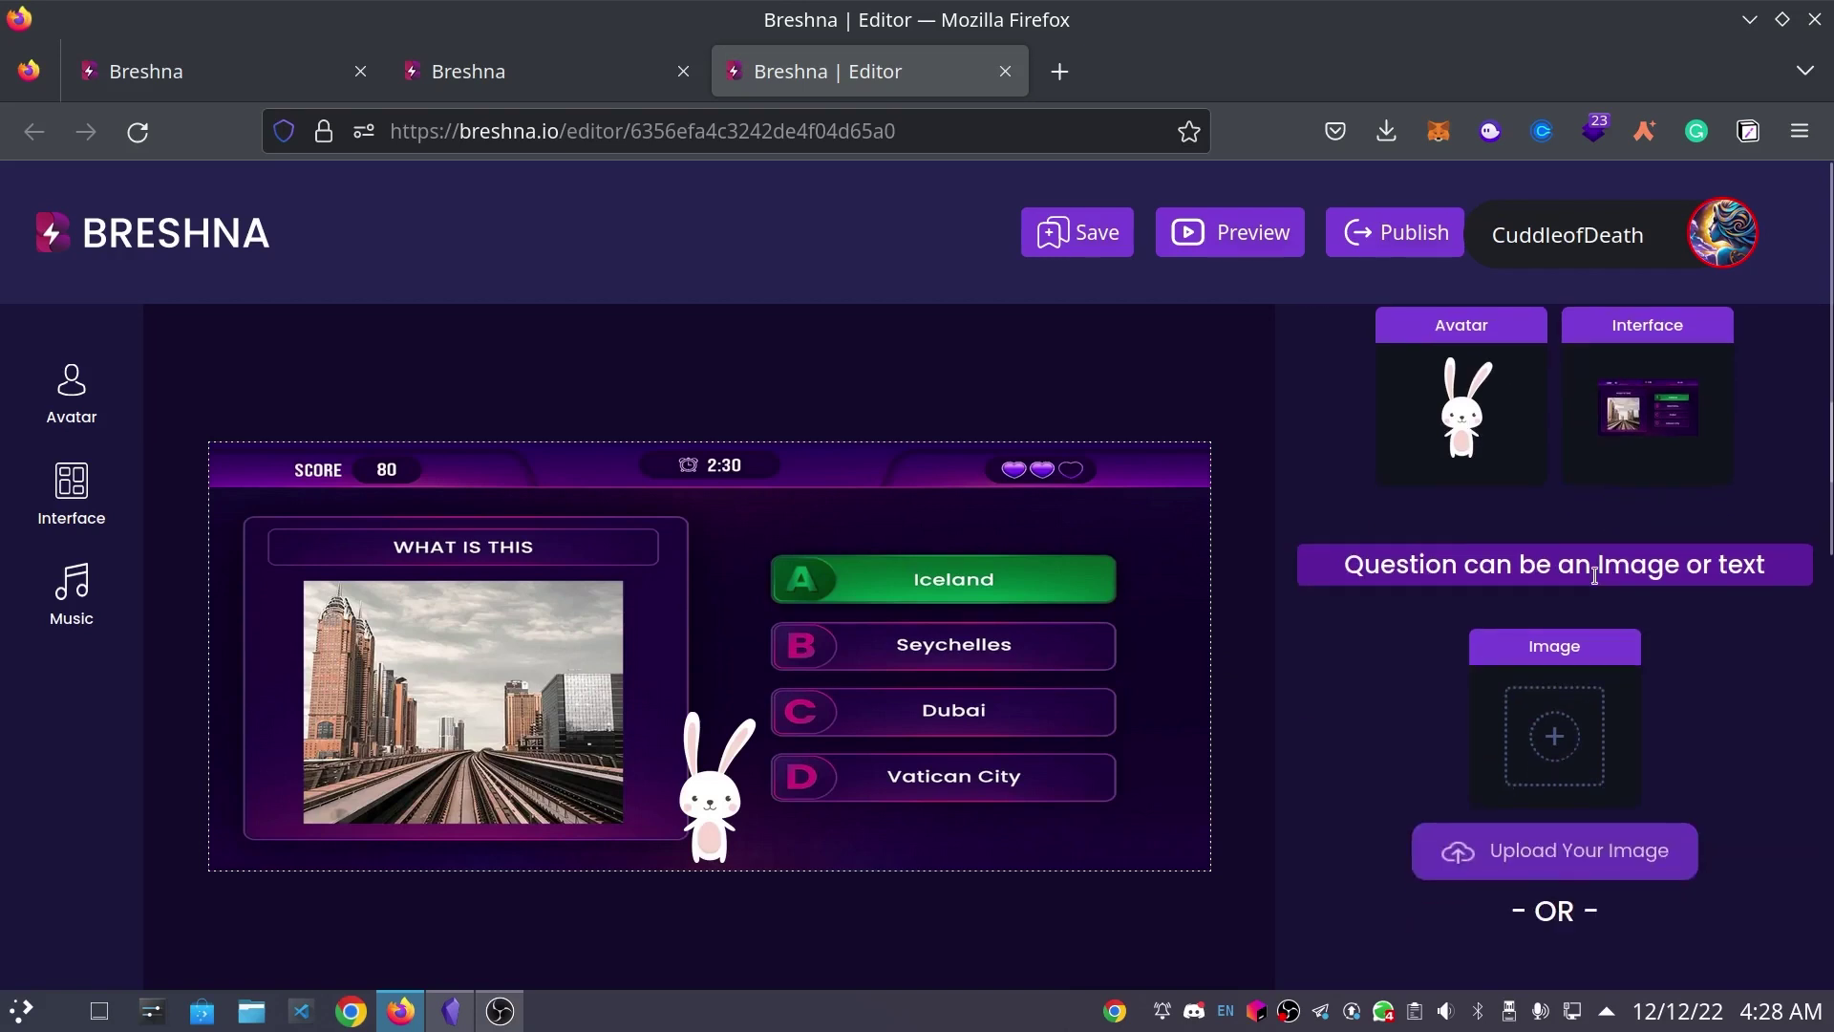
scroll(1477, 605, "down", 3)
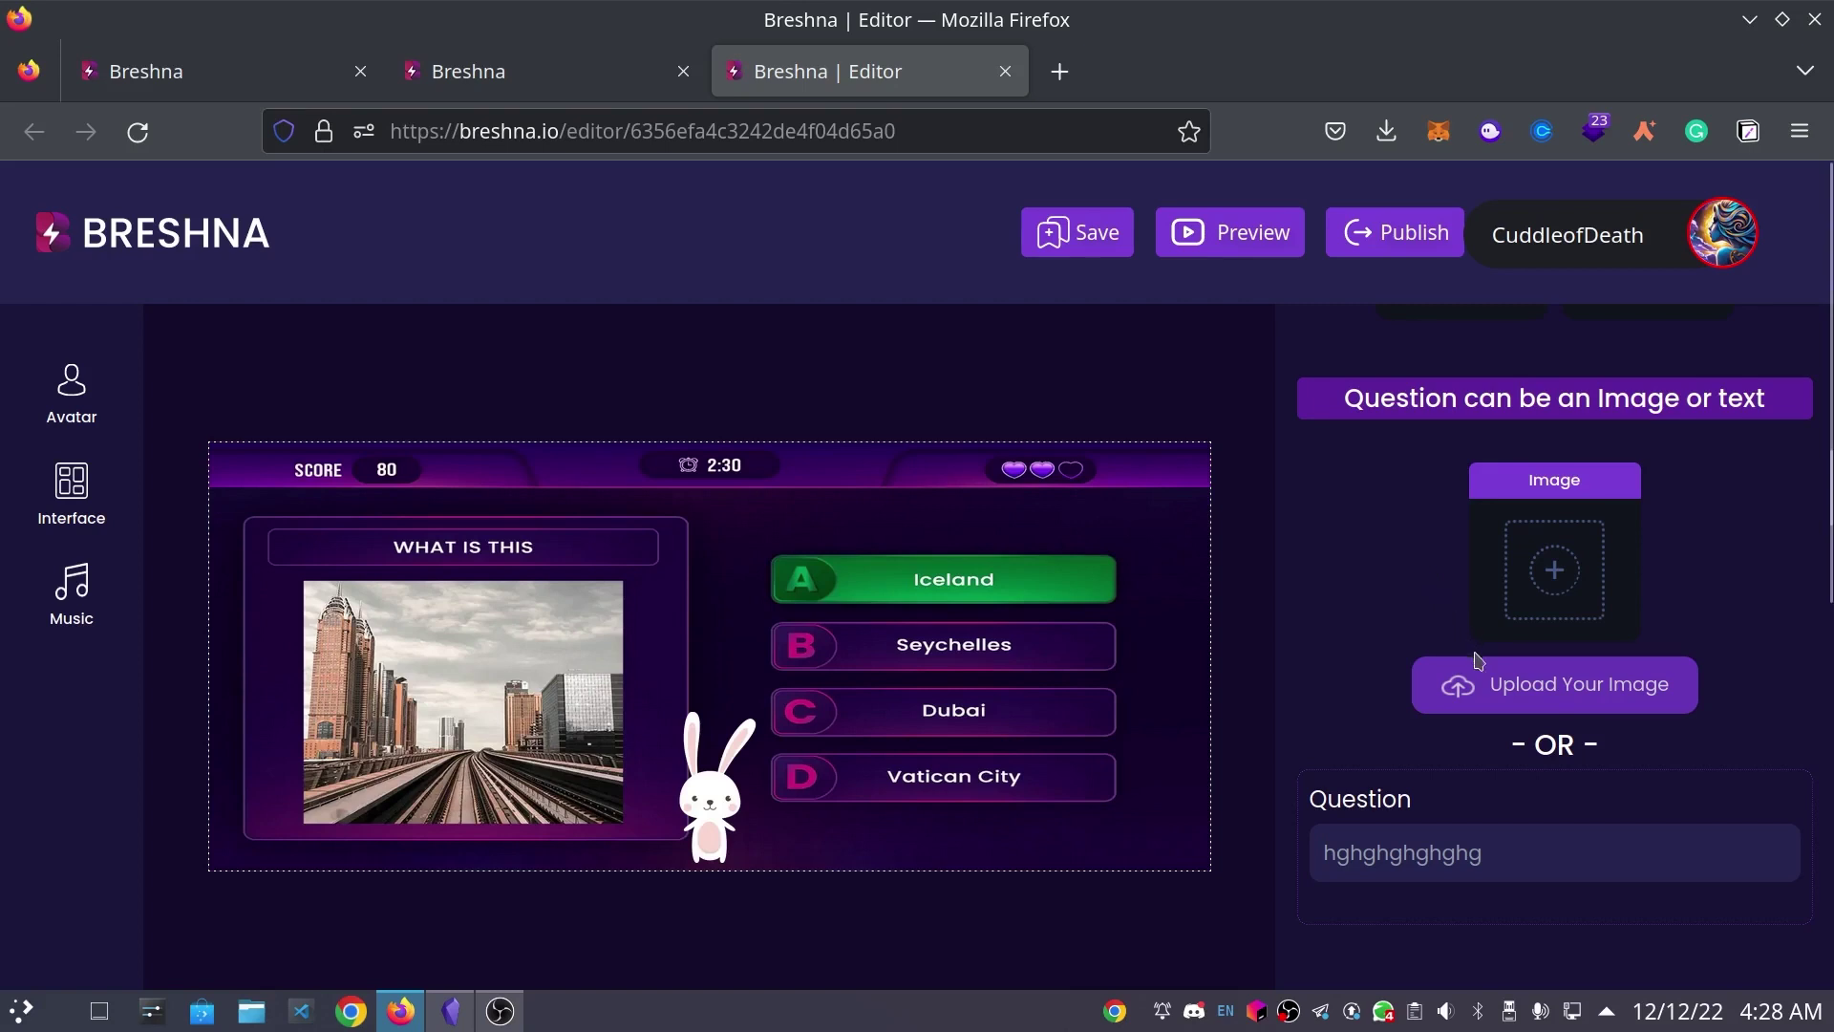
scroll(1590, 816, "down", 3)
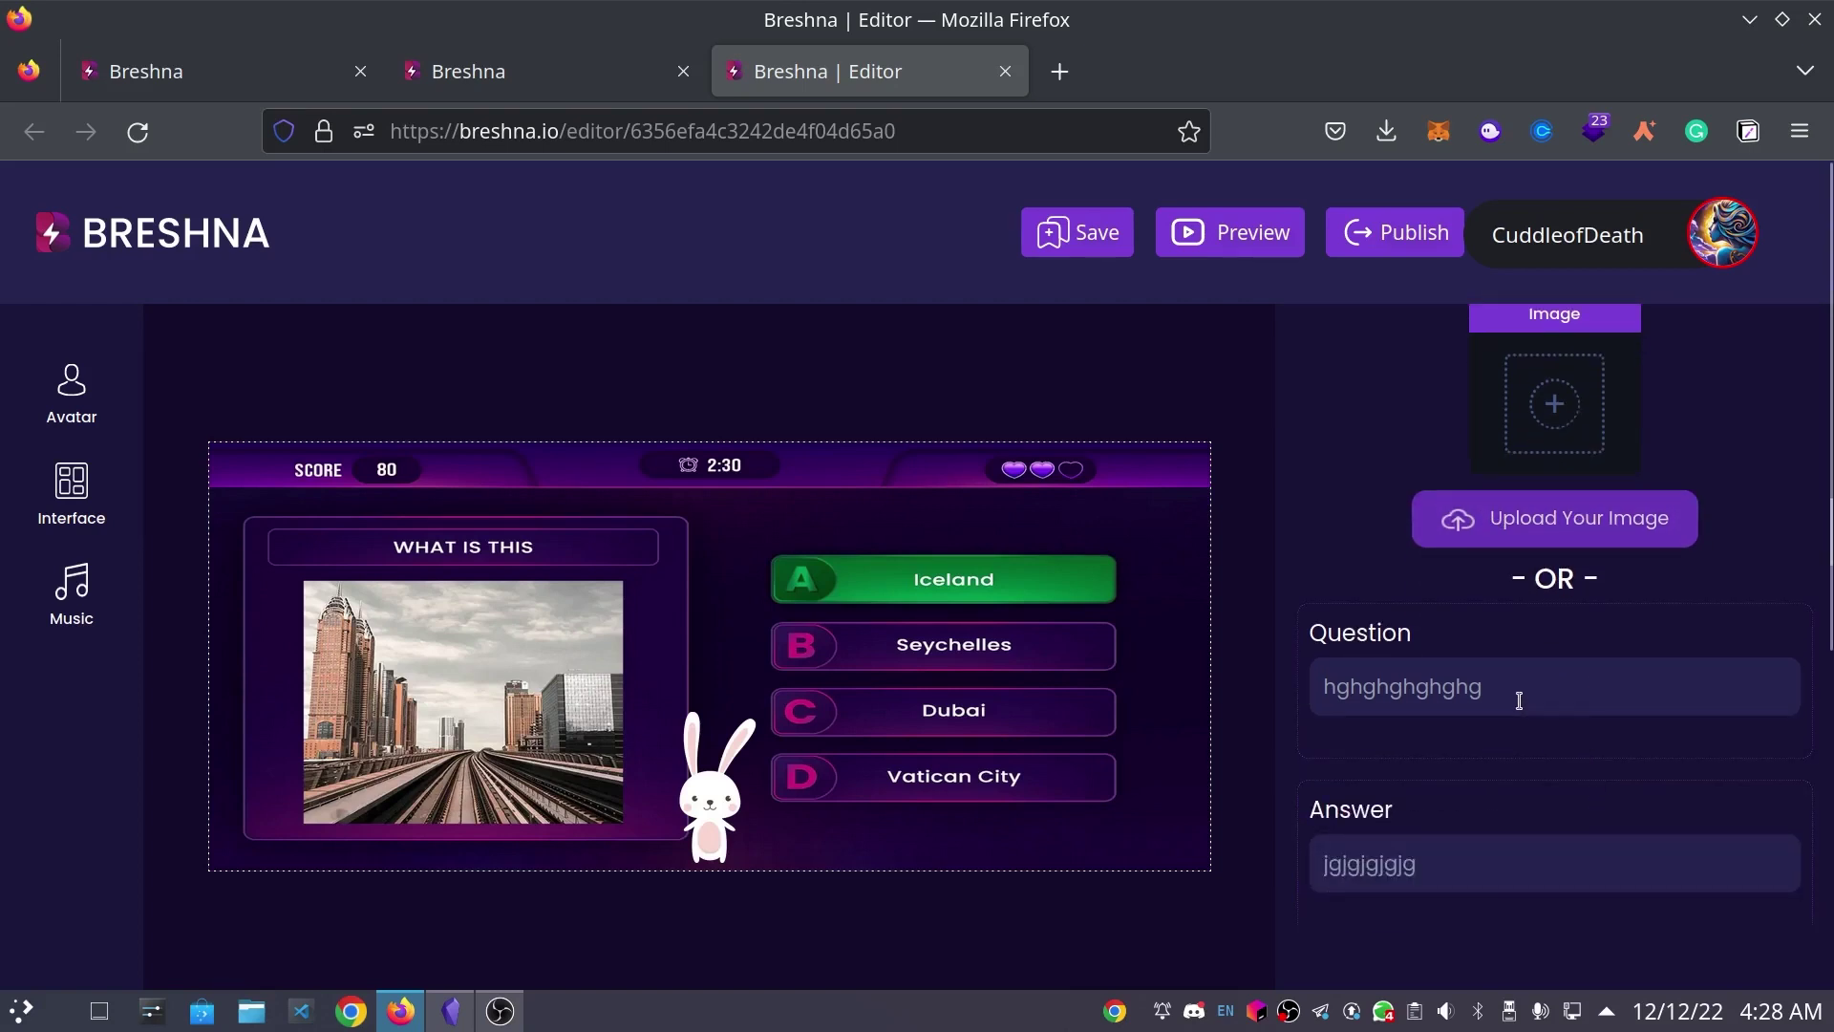
- Set Question 2 to 'What is the name of one of Santa's reindeer?' with answer Rudolph
triple_click(1519, 700)
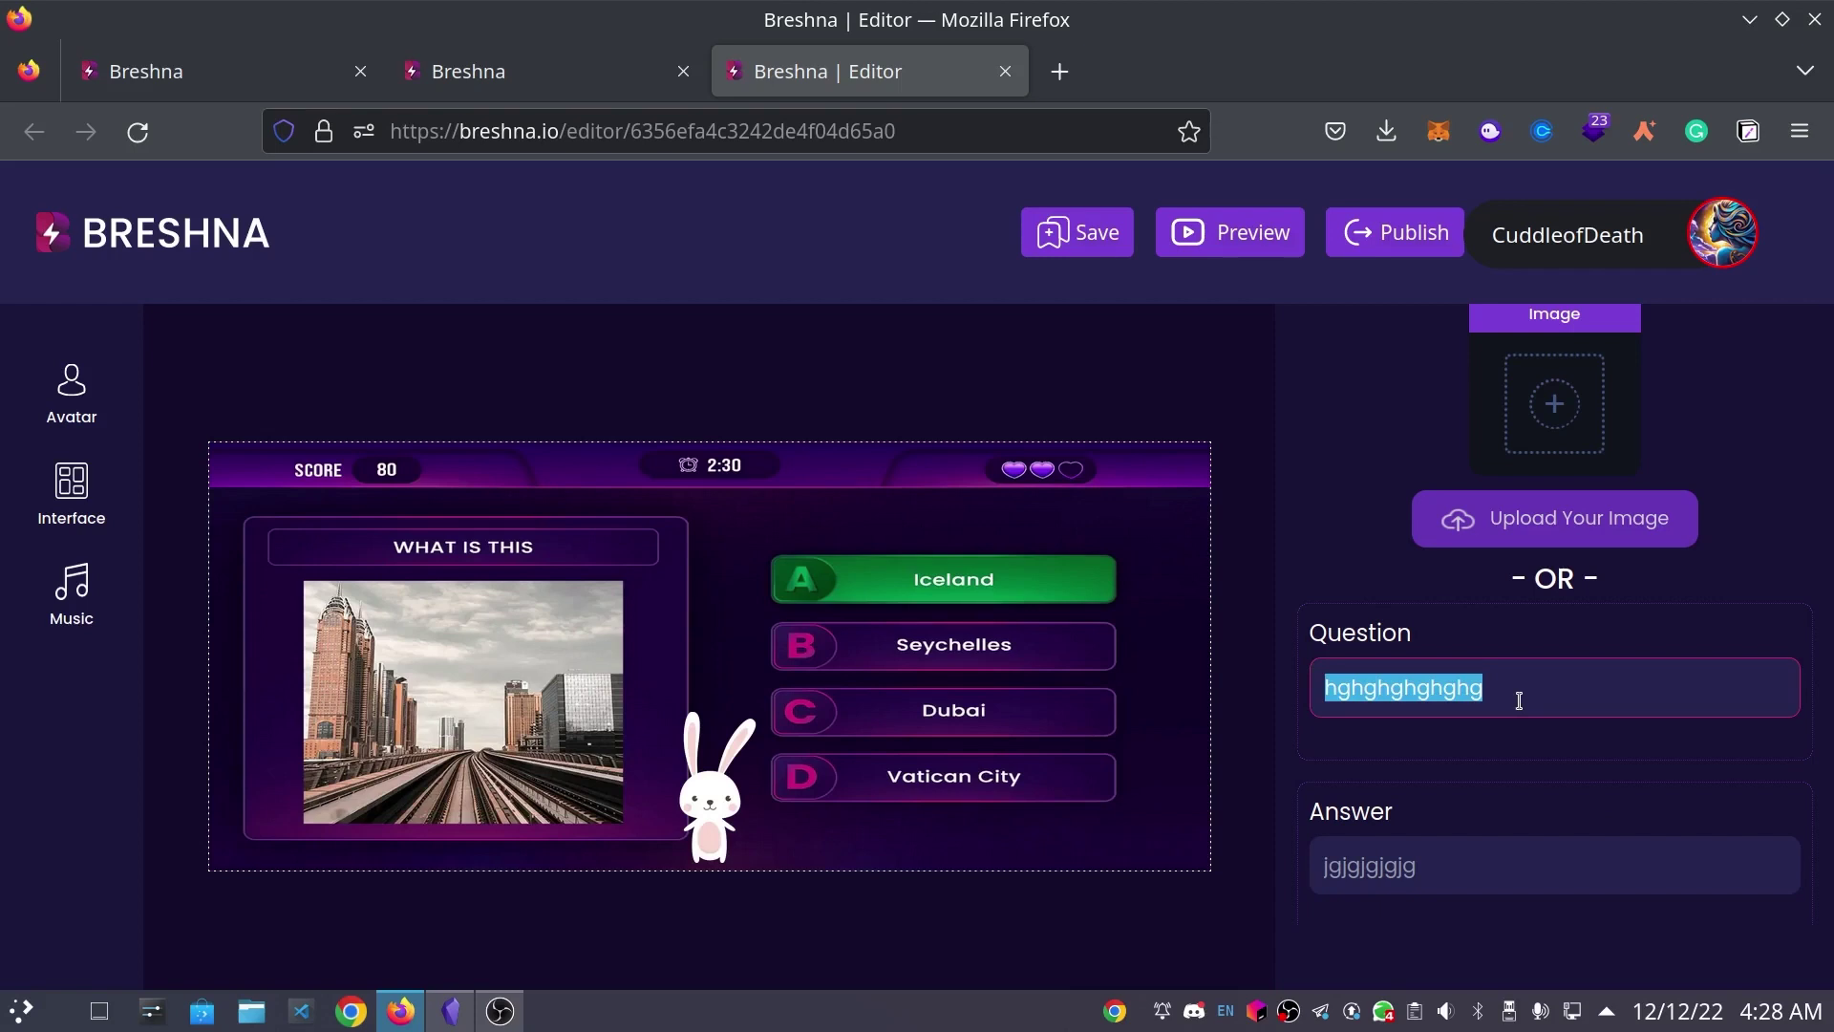
type("What is the ")
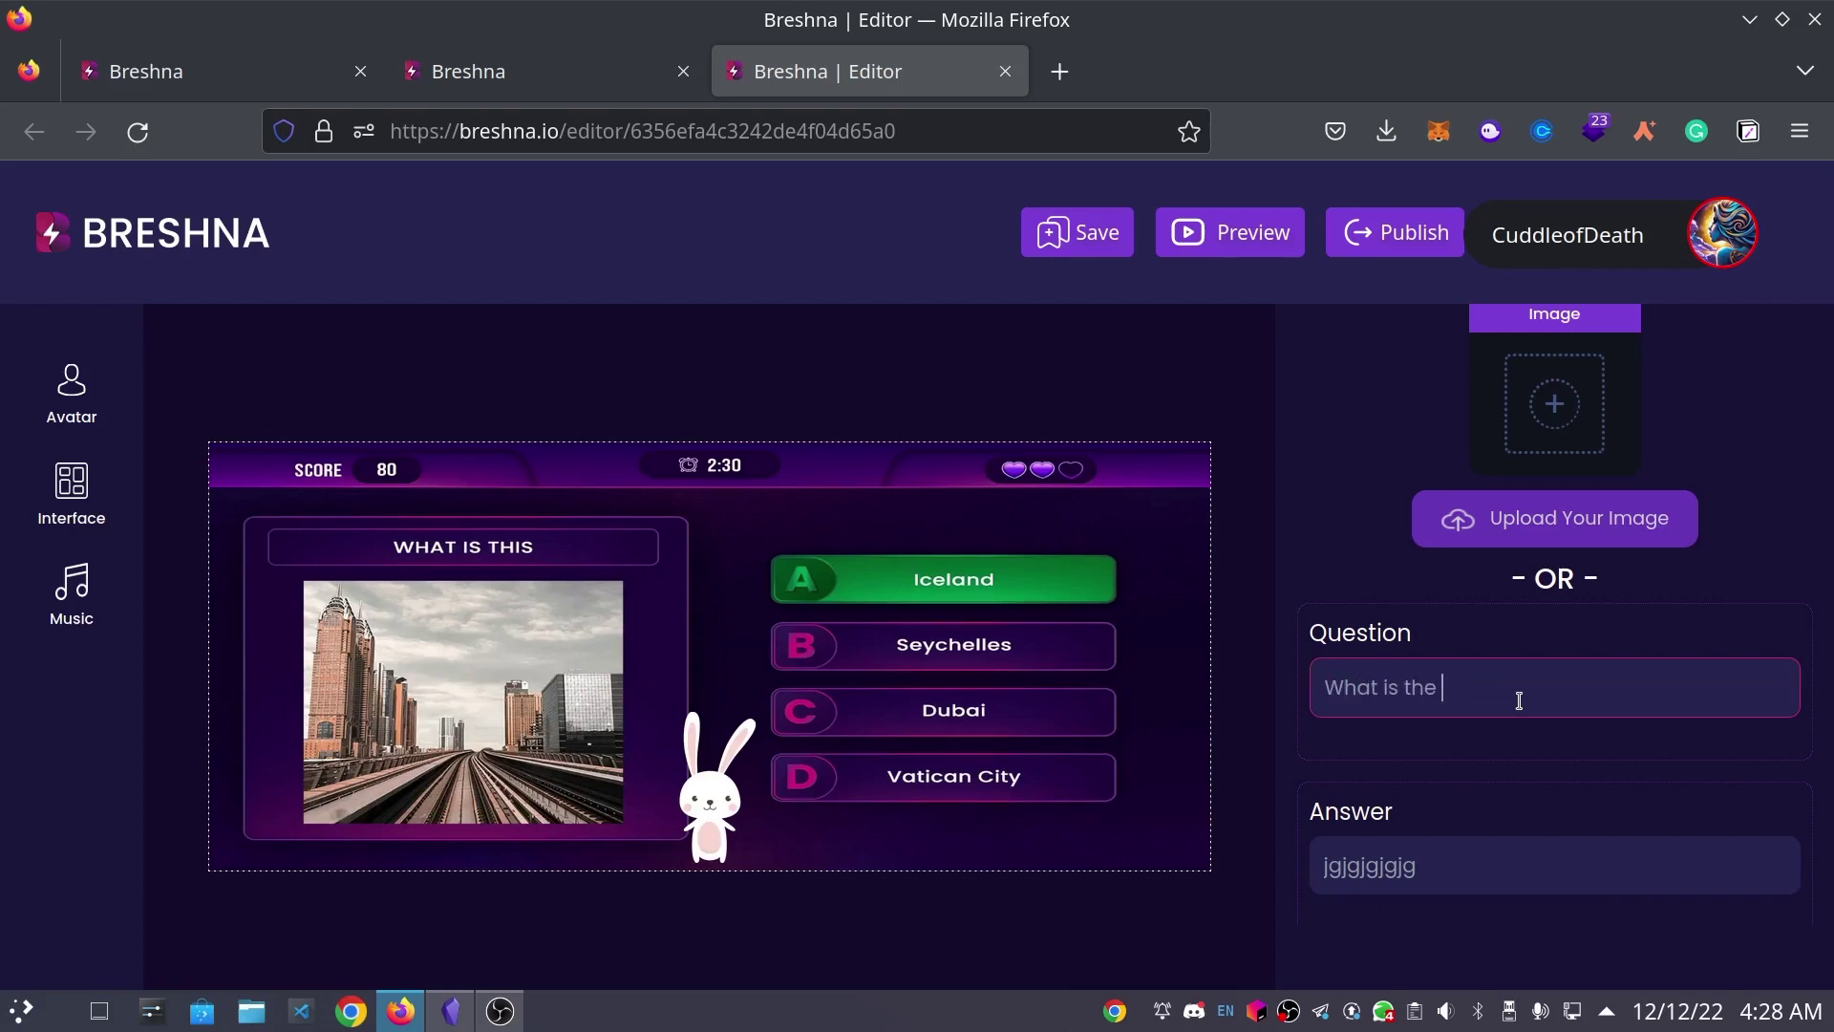
type("name of one of Santa's reindeer?")
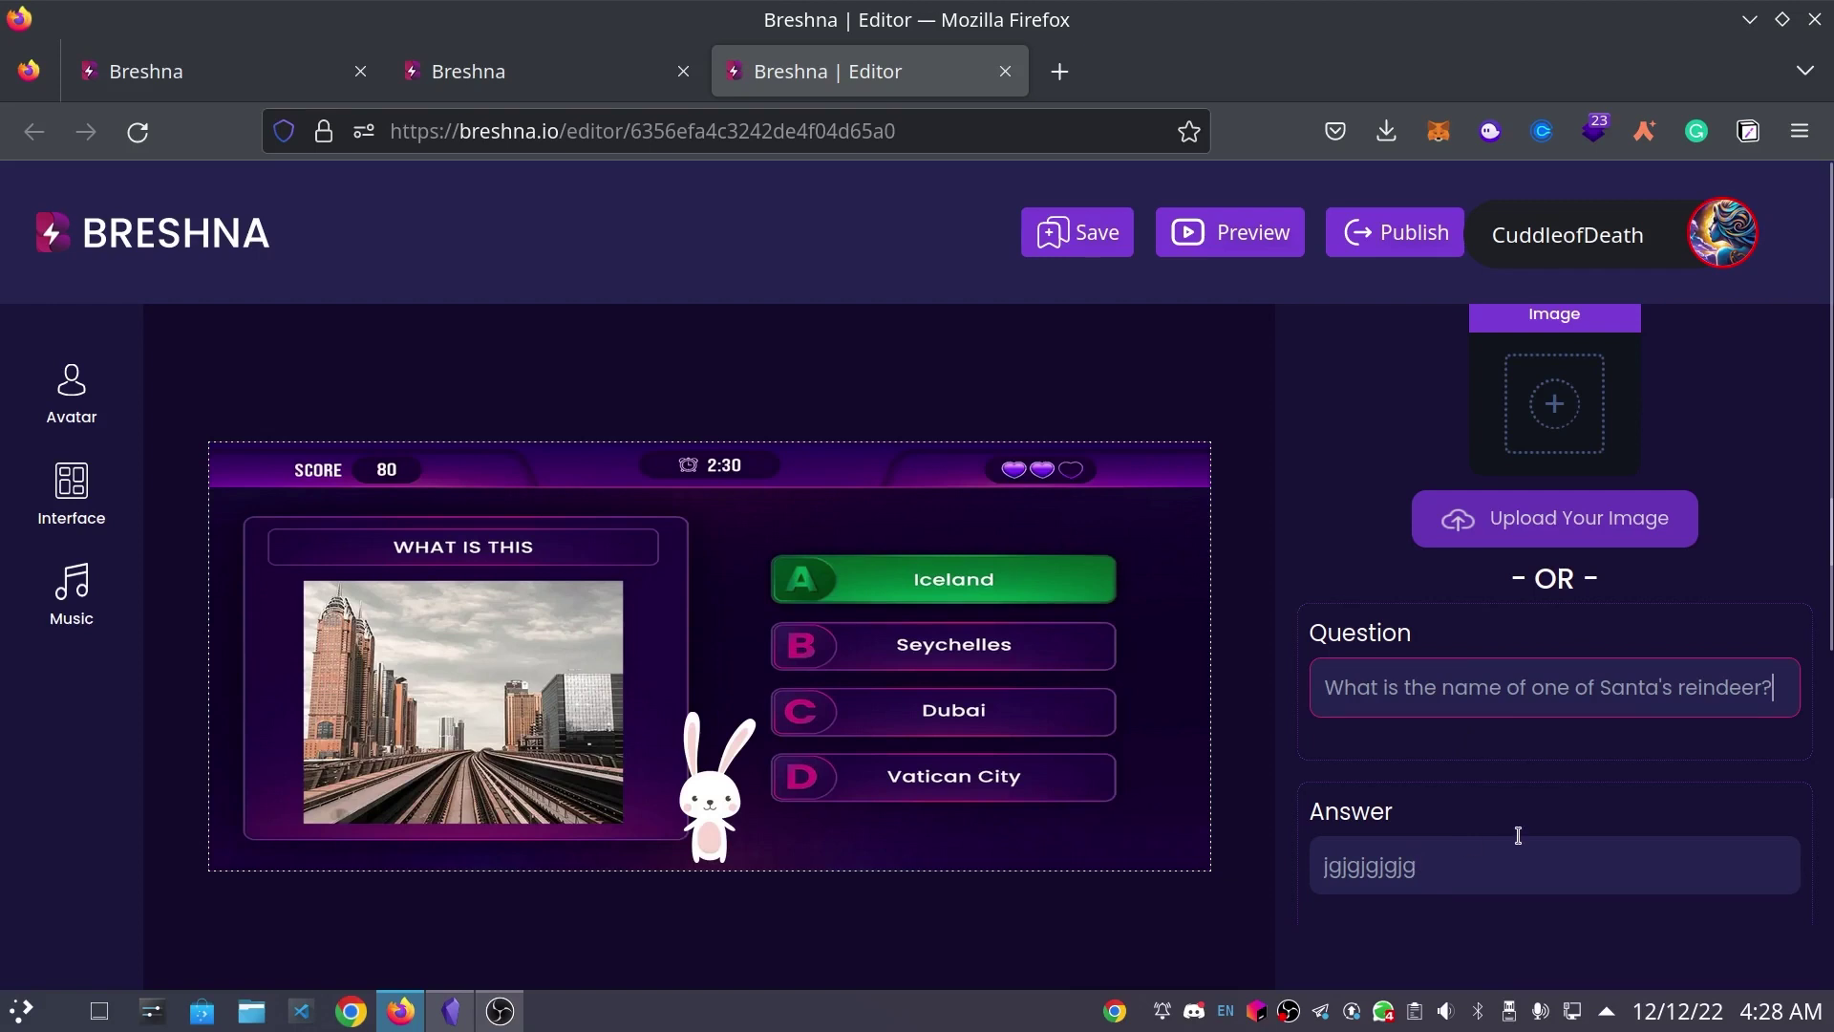
scroll(1559, 812, "down", 2)
double_click(1515, 705)
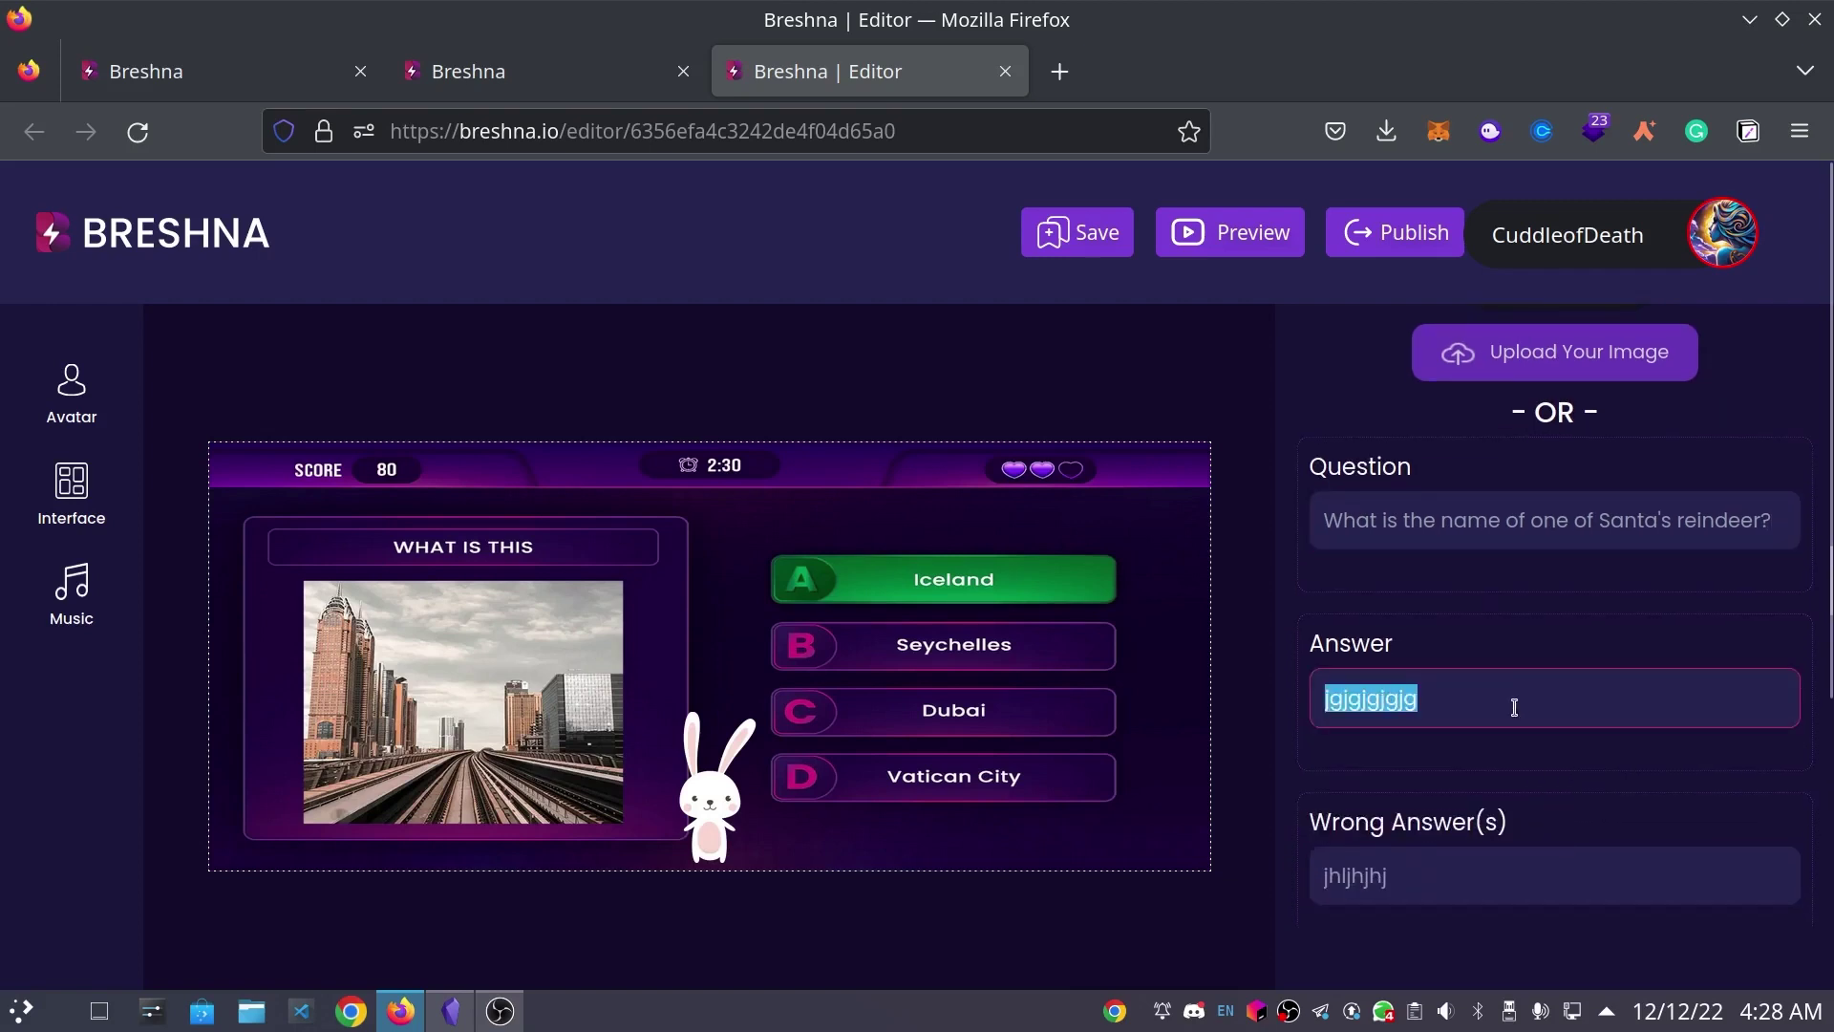
type("Rud")
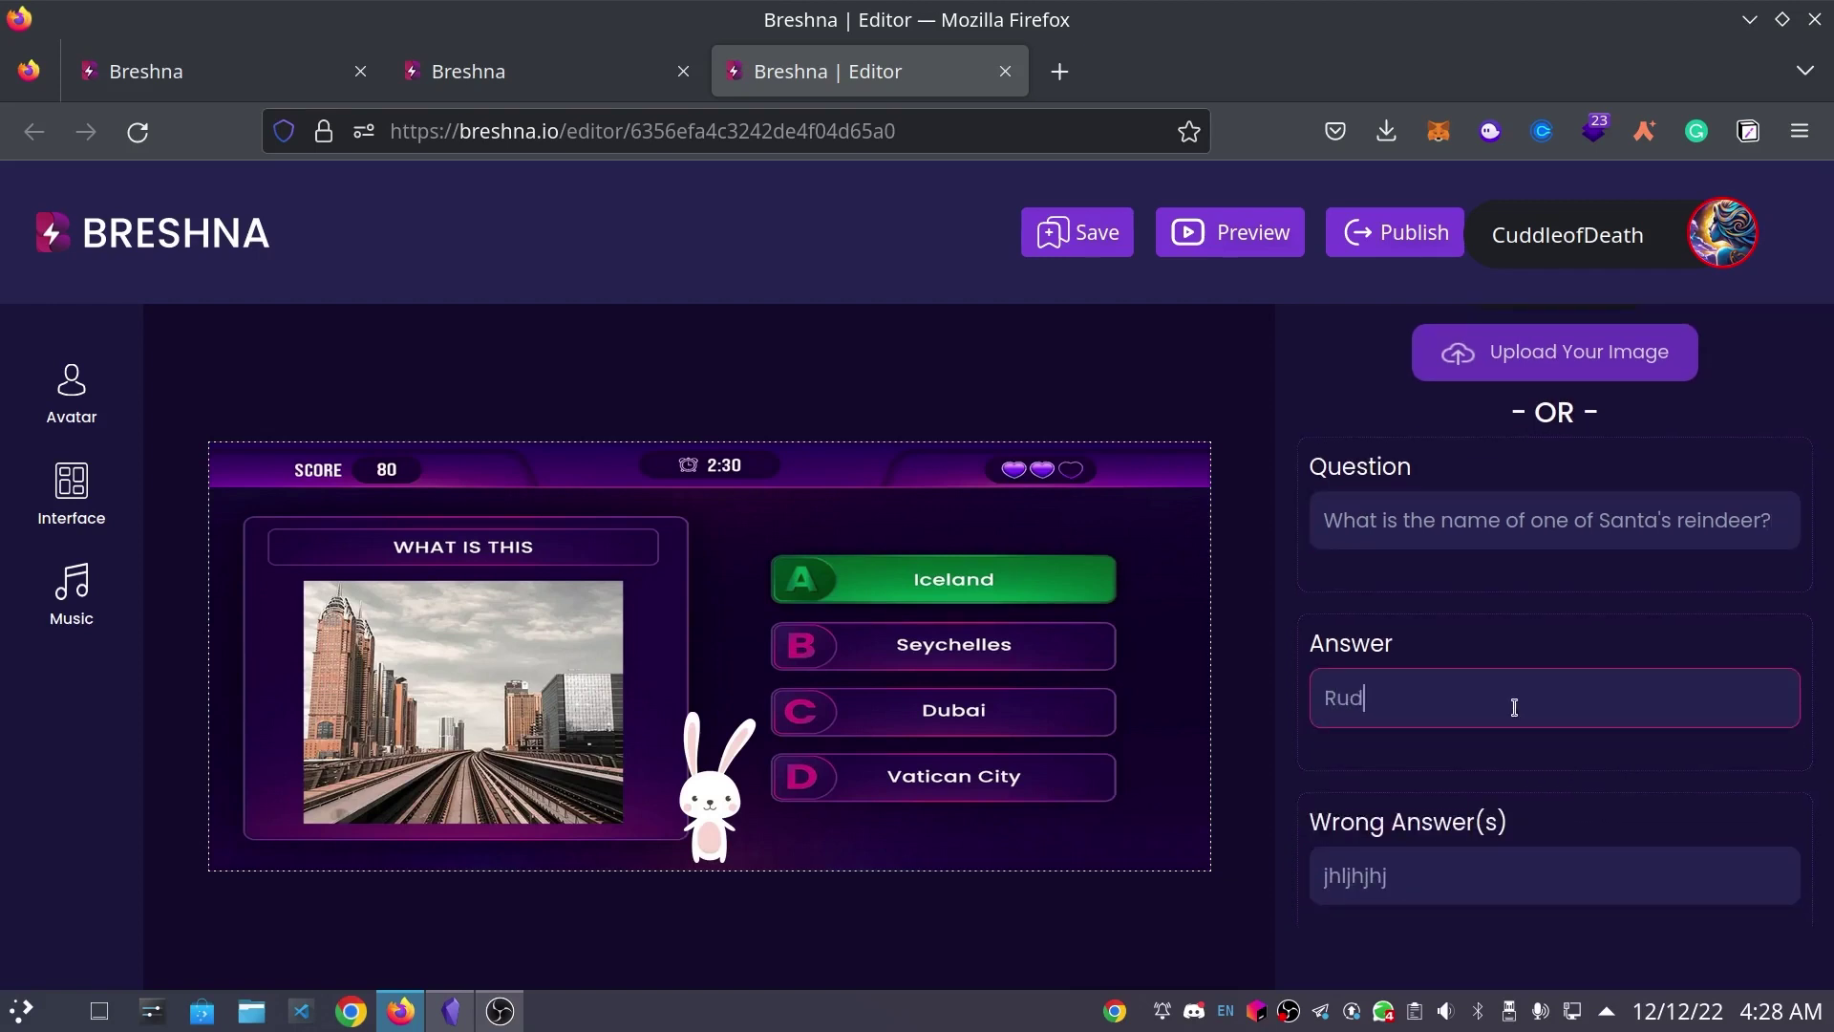
type("olph")
- Fill Question 2's wrong answers with Pikachu, Optimus Prime and Elsa
scroll(1513, 707, "down", 2)
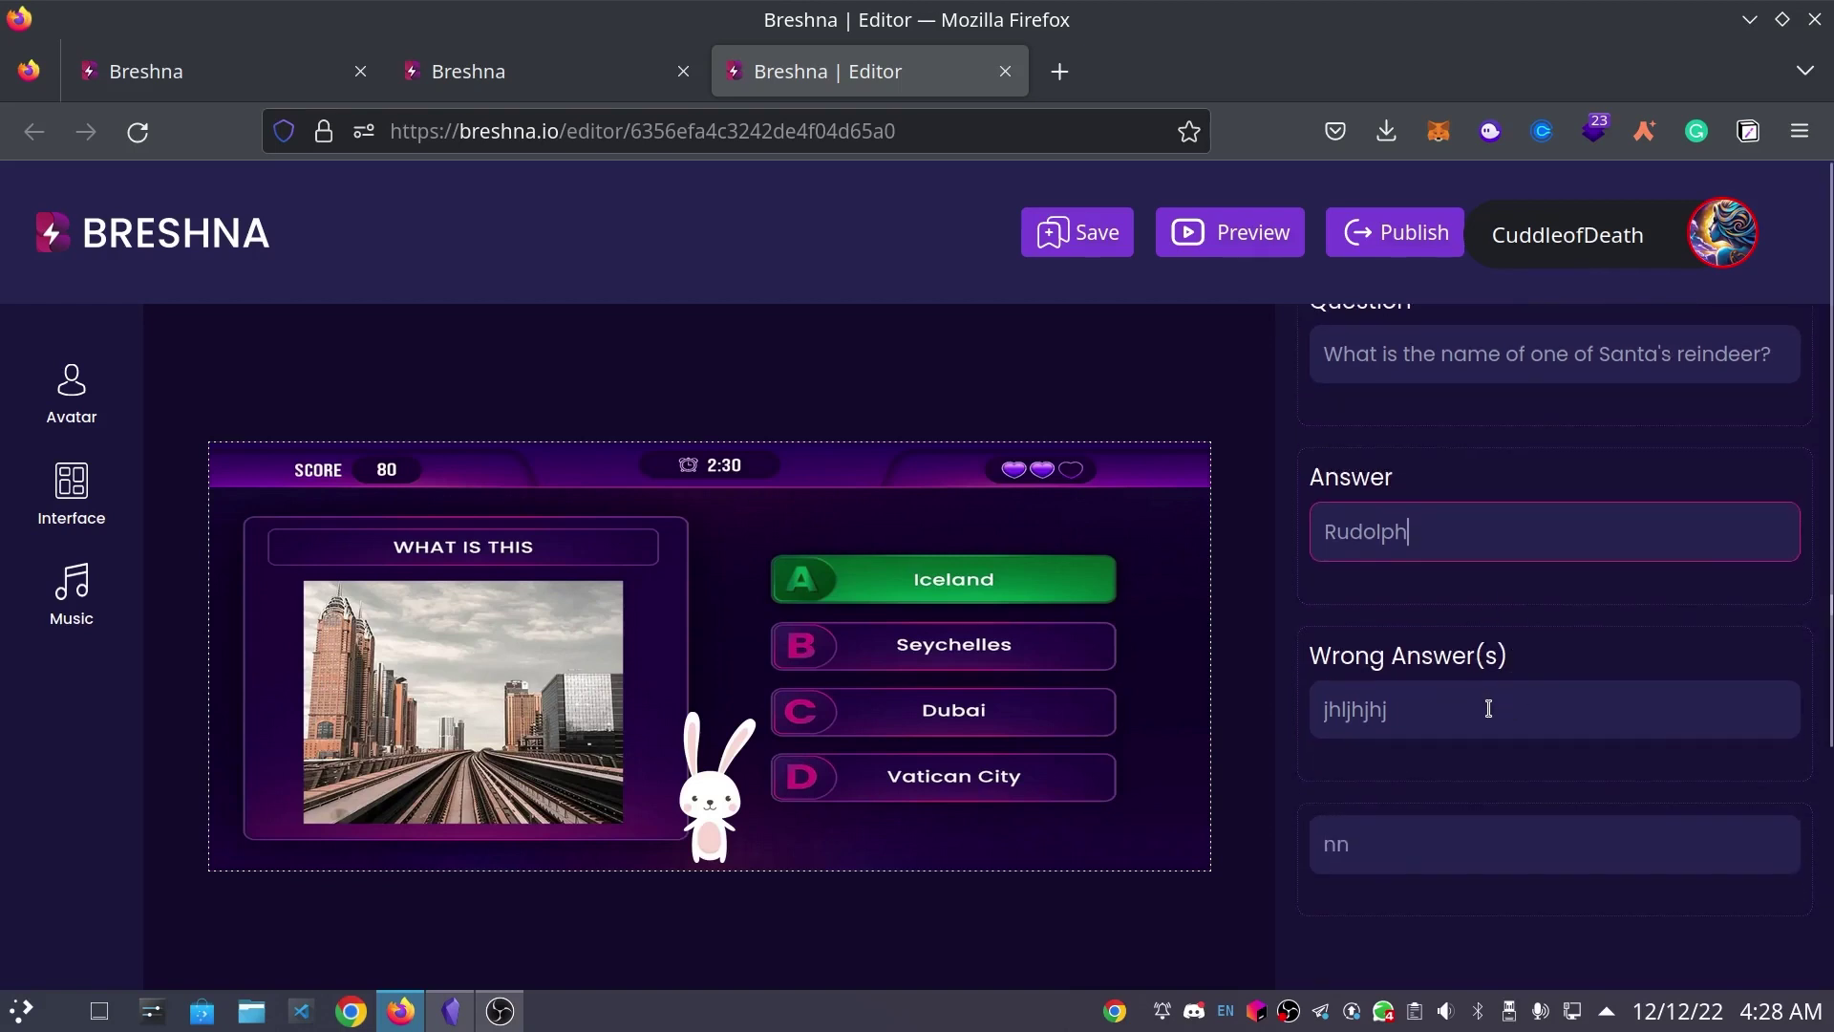
double_click(1488, 707)
type("Pikachu")
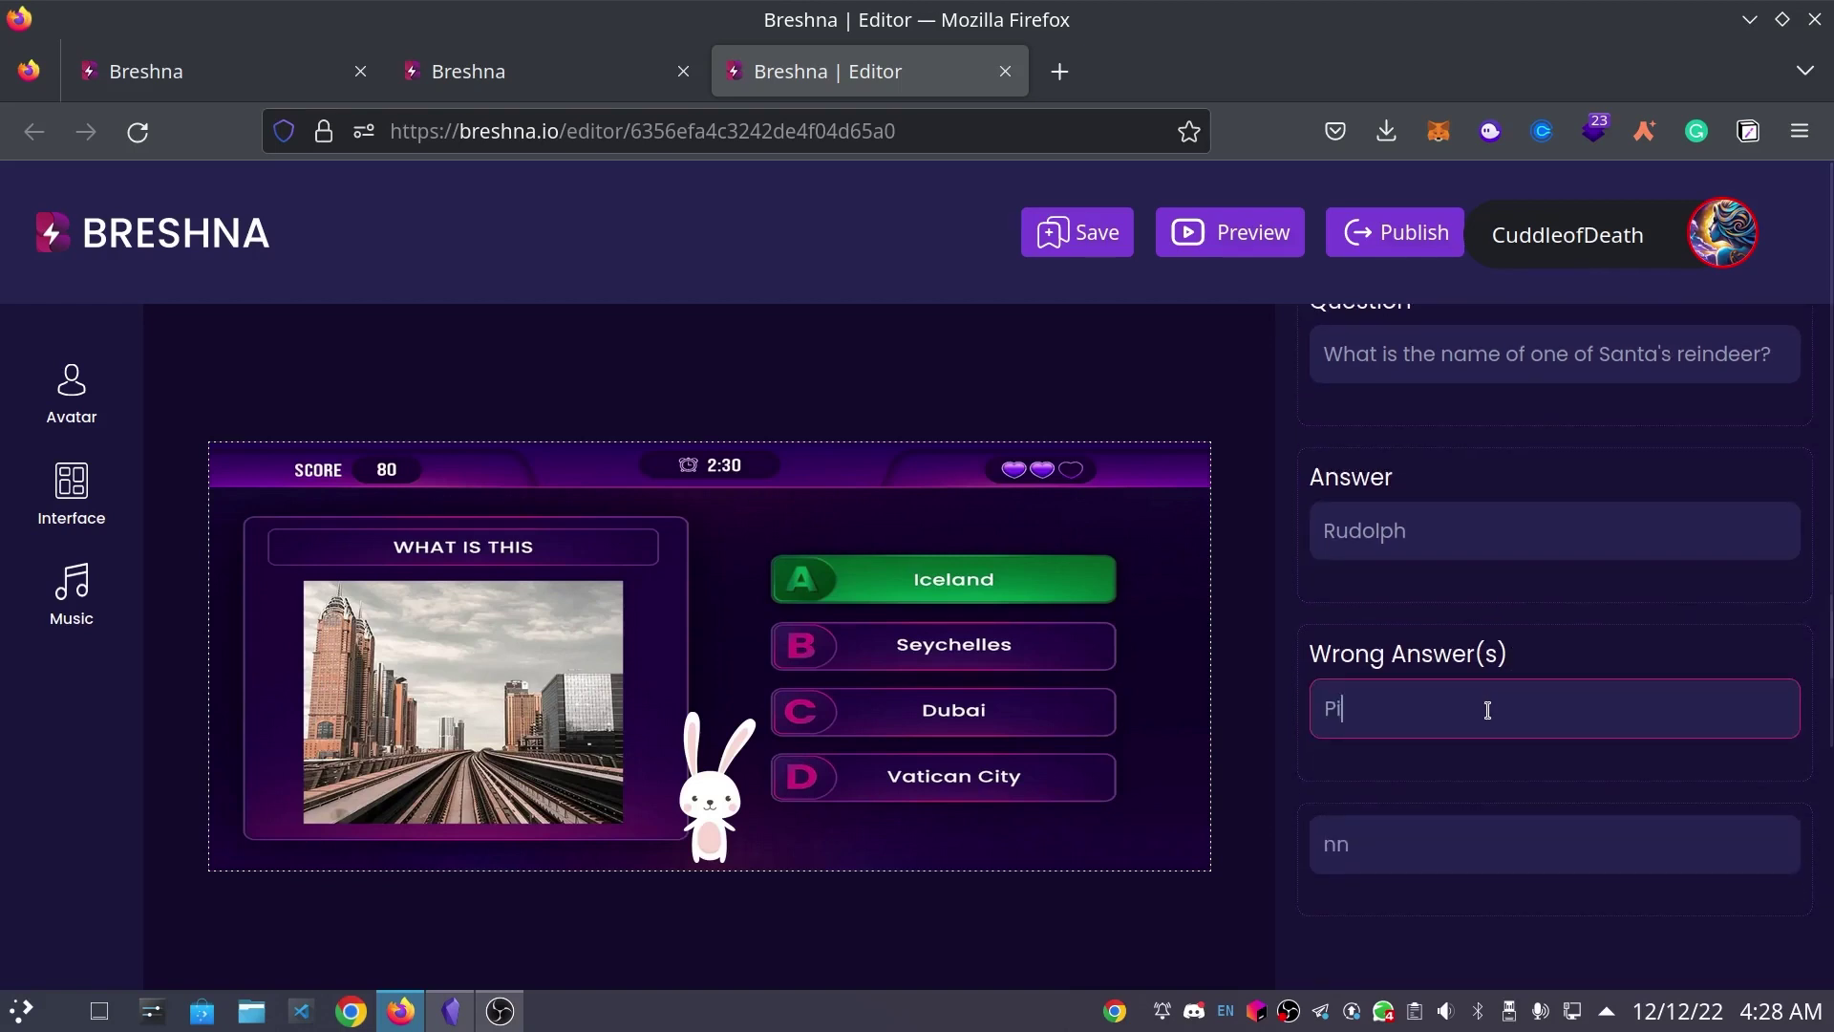
key("Tab")
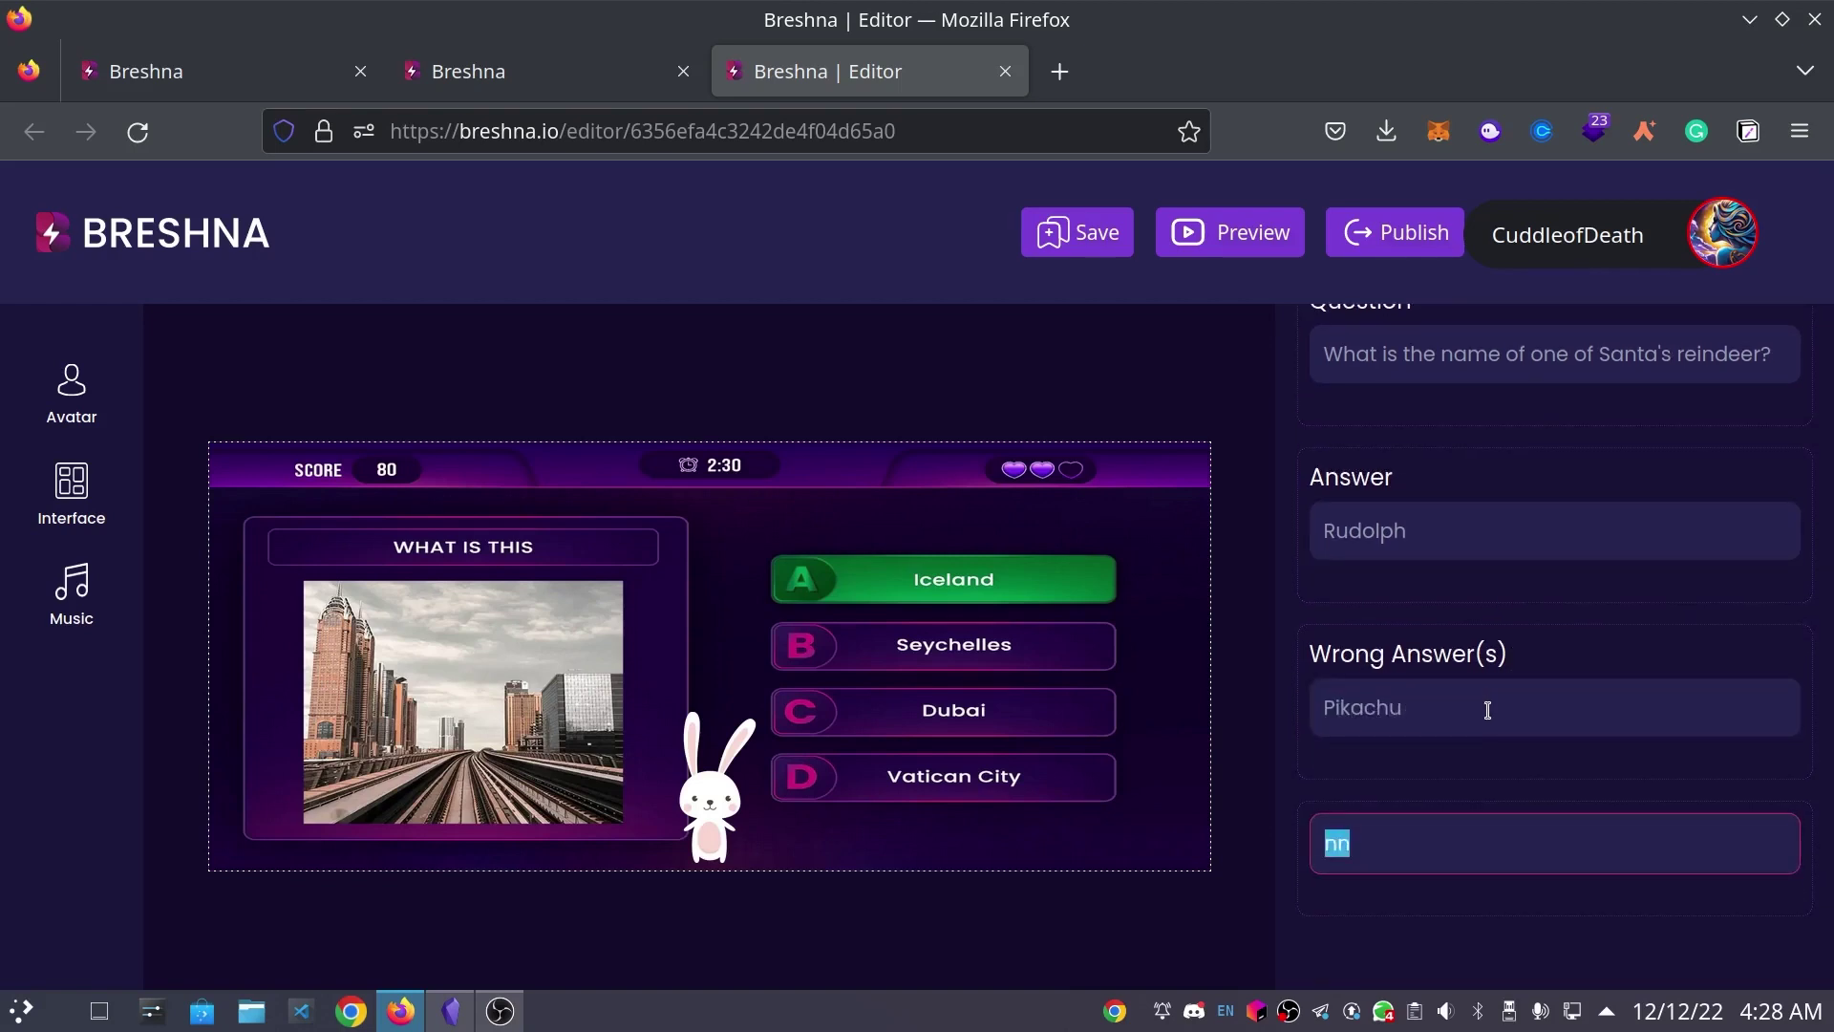
type("Optimus Prime")
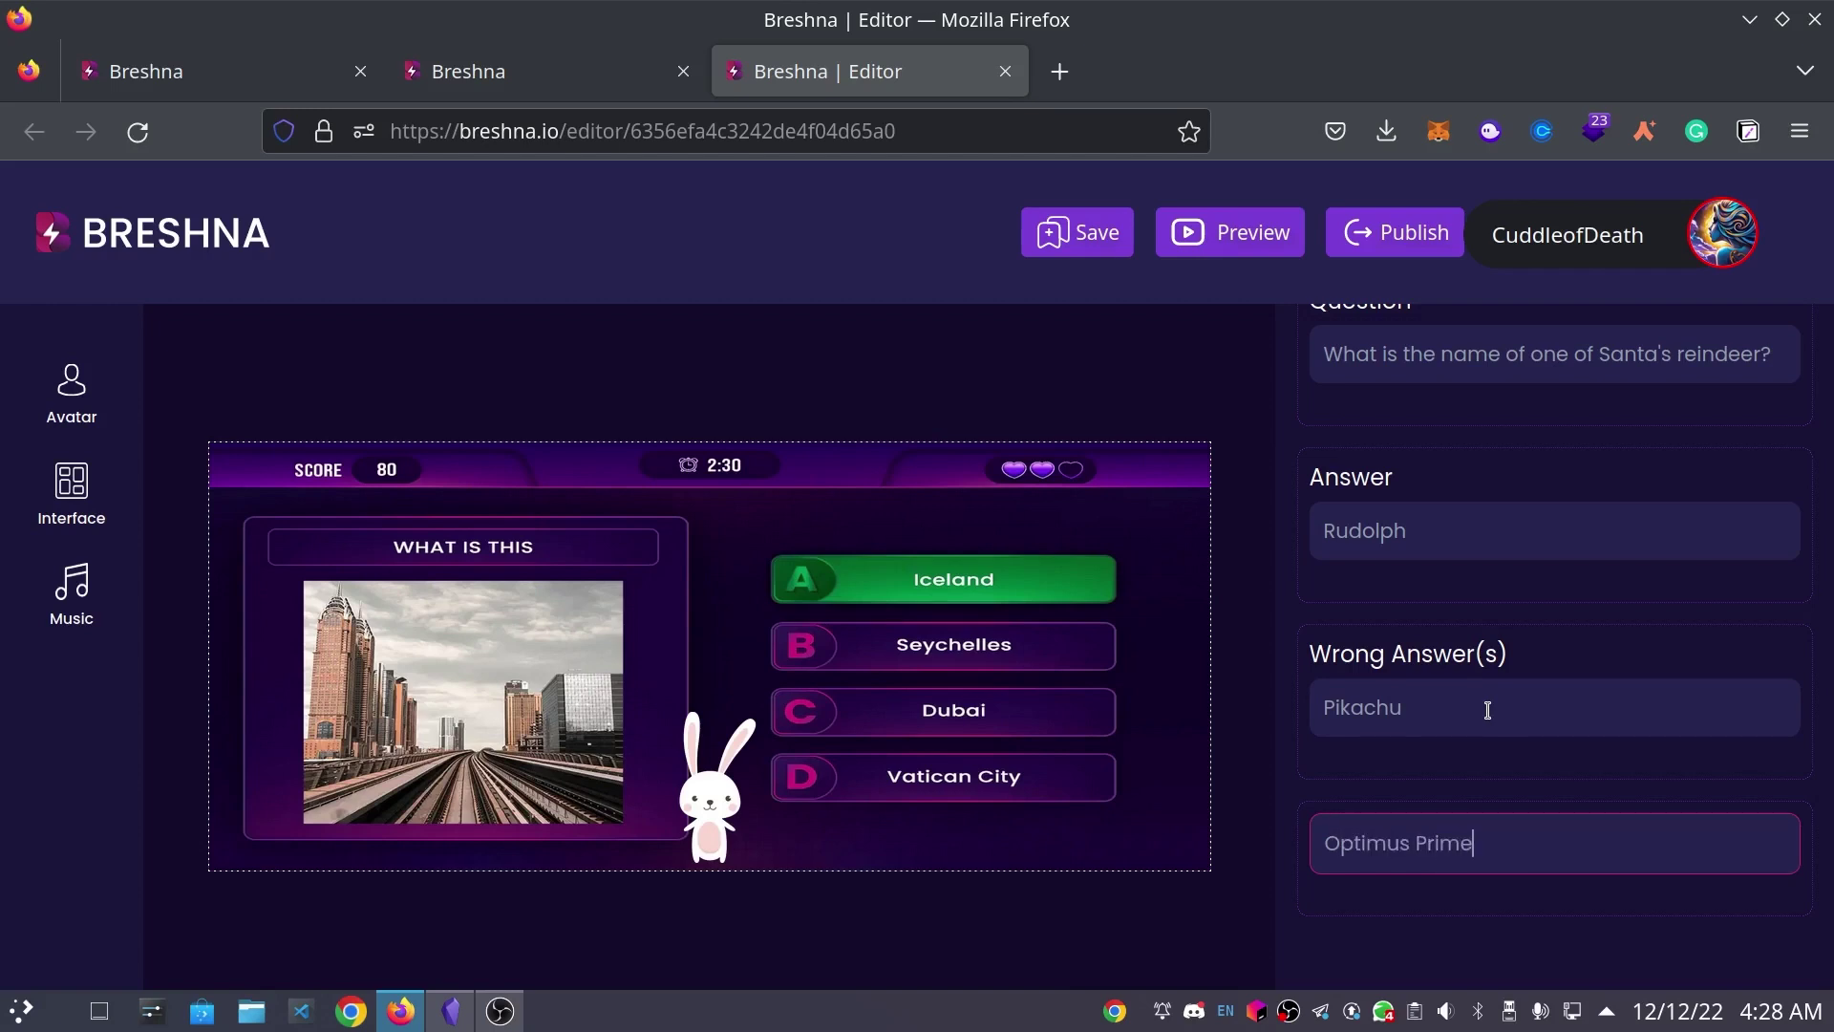
key("Tab")
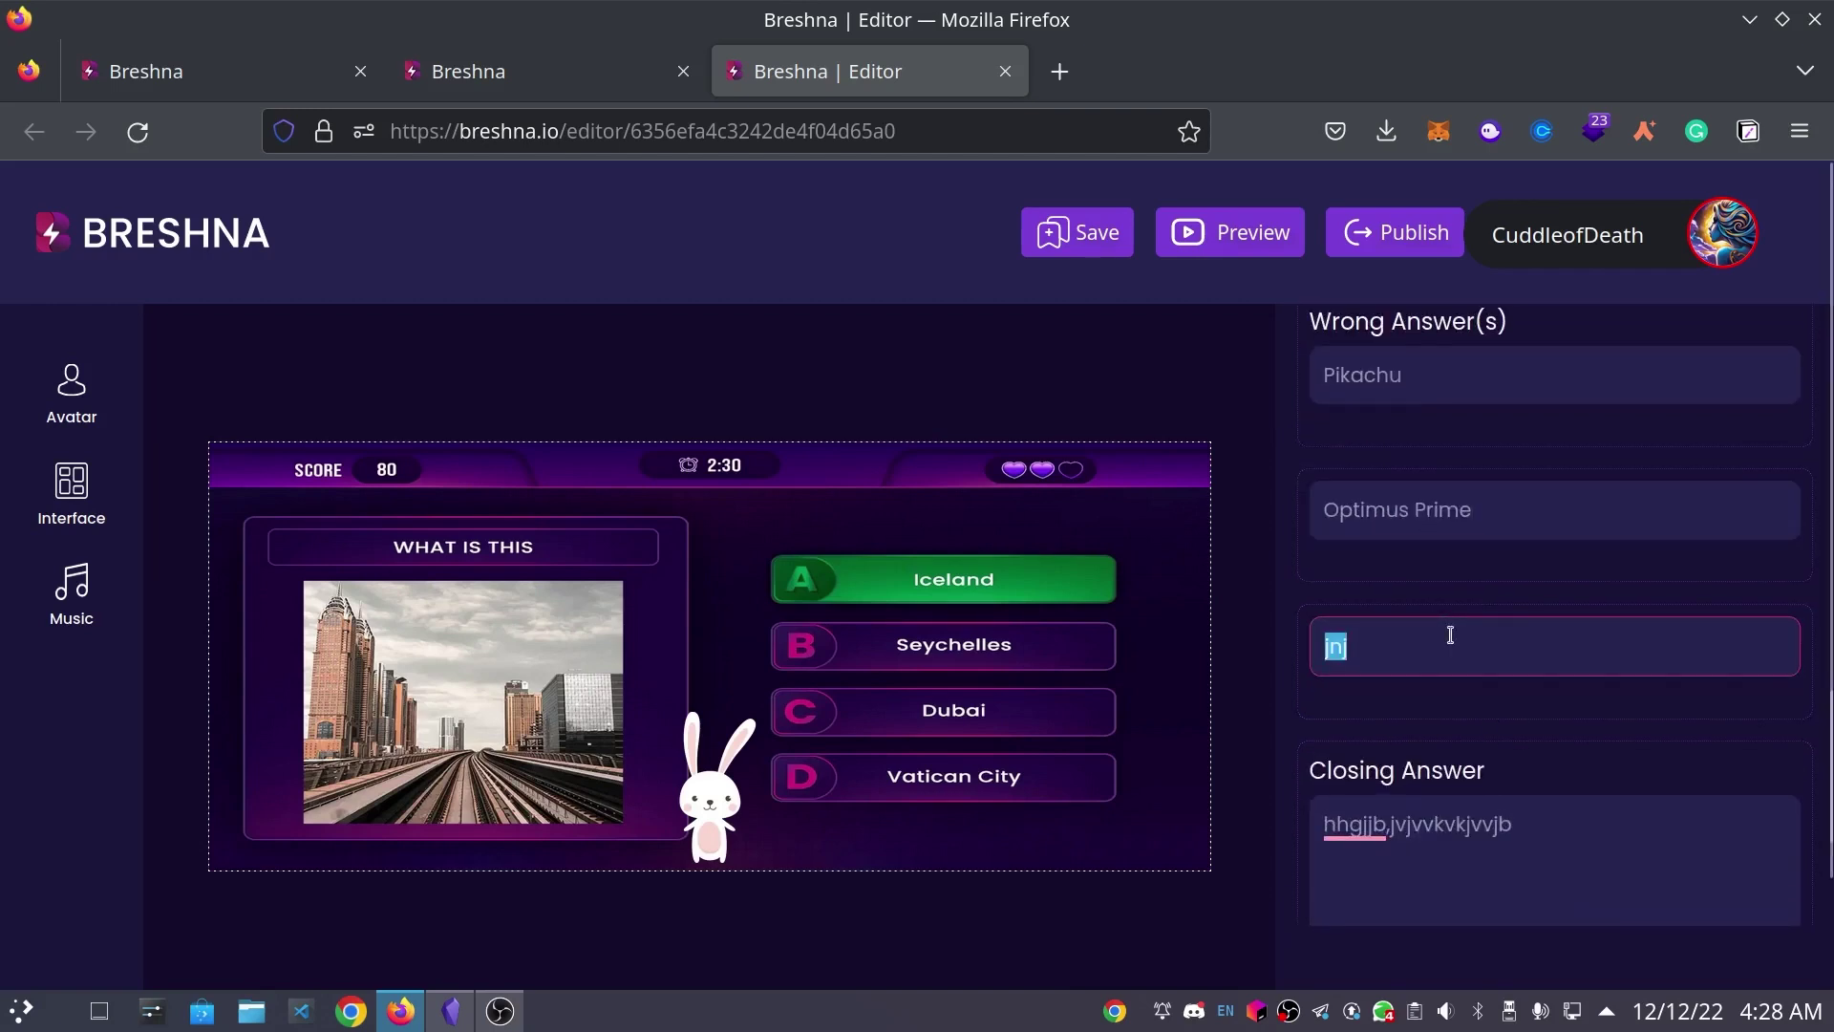
type("E")
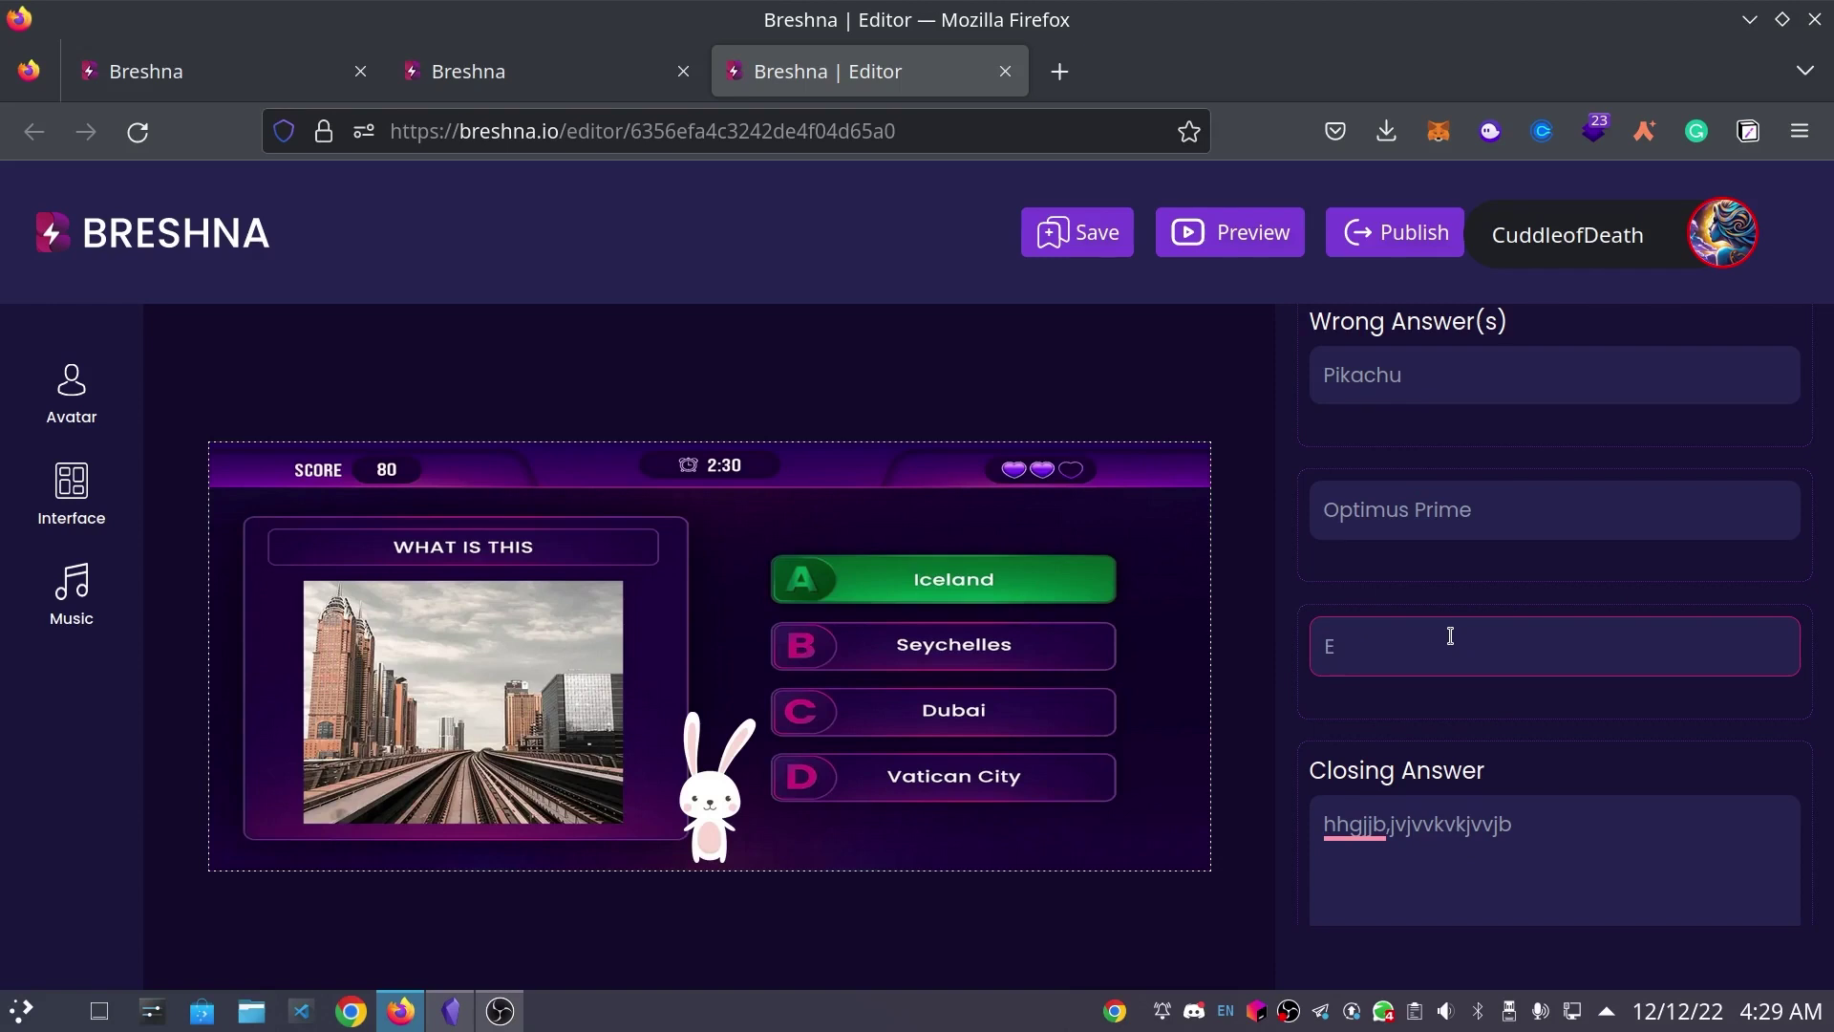
type("lsa")
- Replace the closing answer with 'Rudolph is the name of one of Santa's reindeer! Congrats if you got it correc'
triple_click(1571, 820)
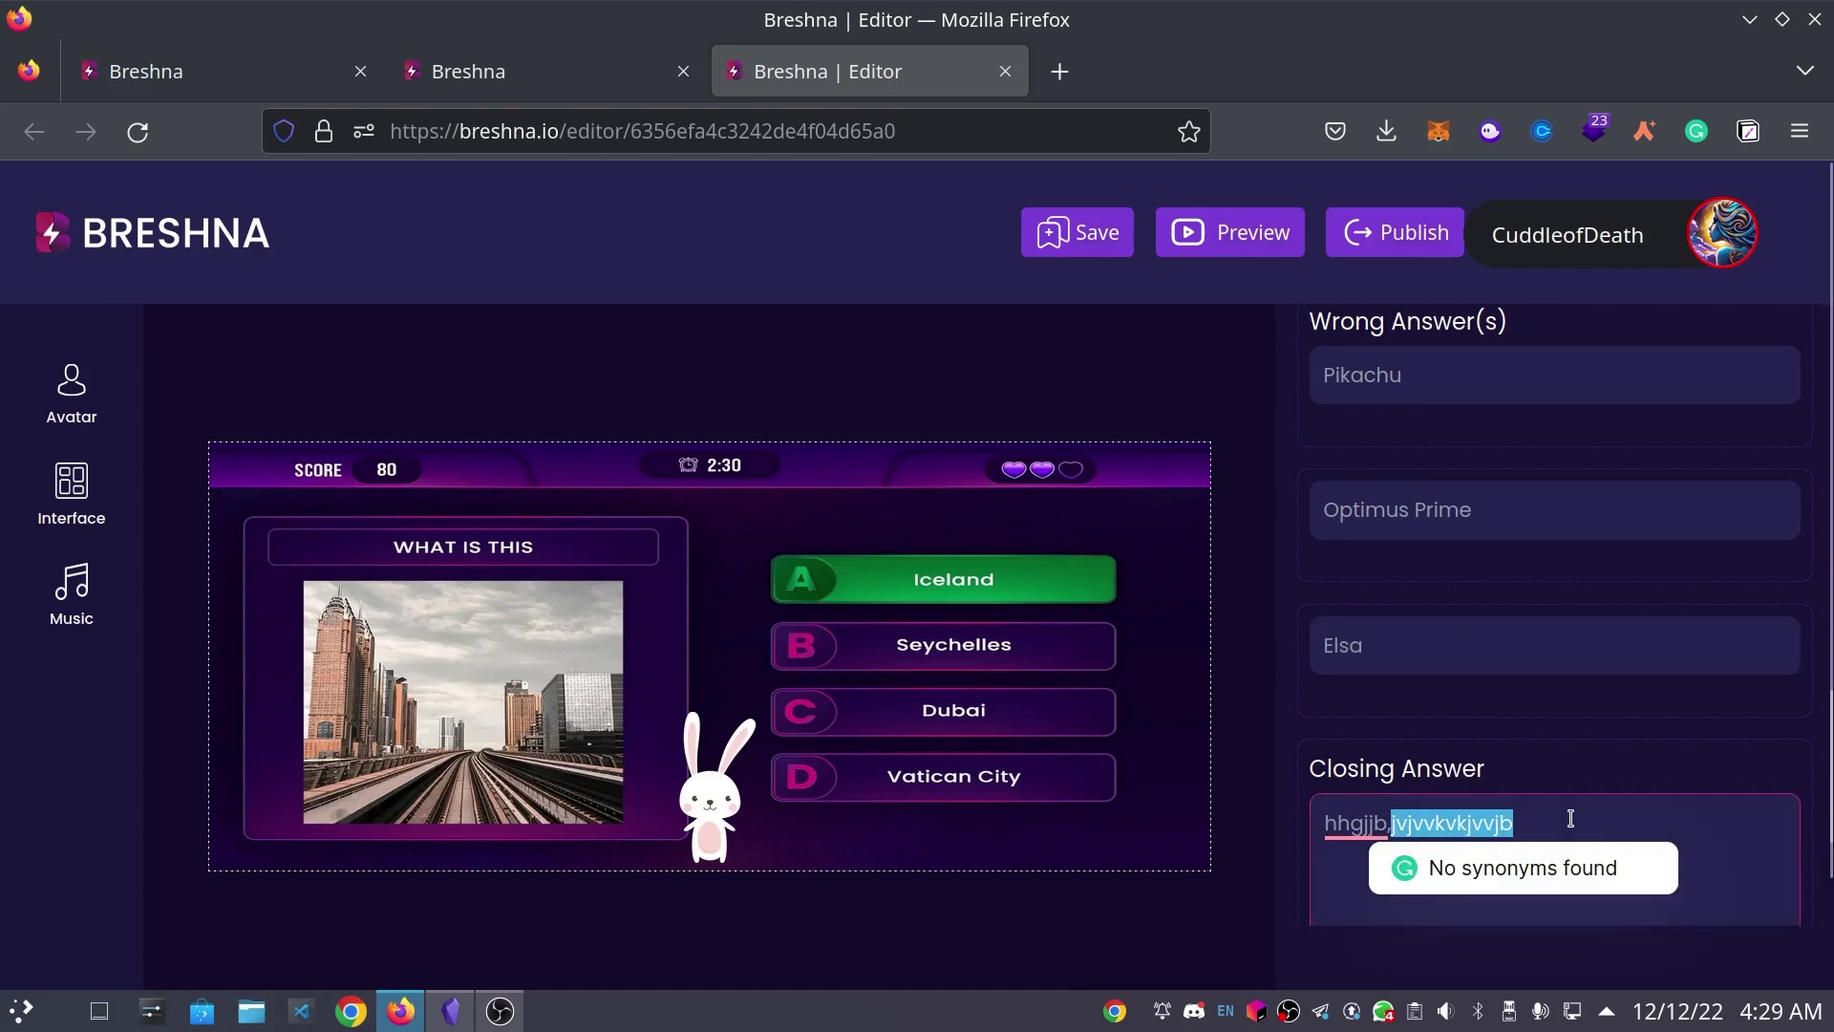
key("BackSpace")
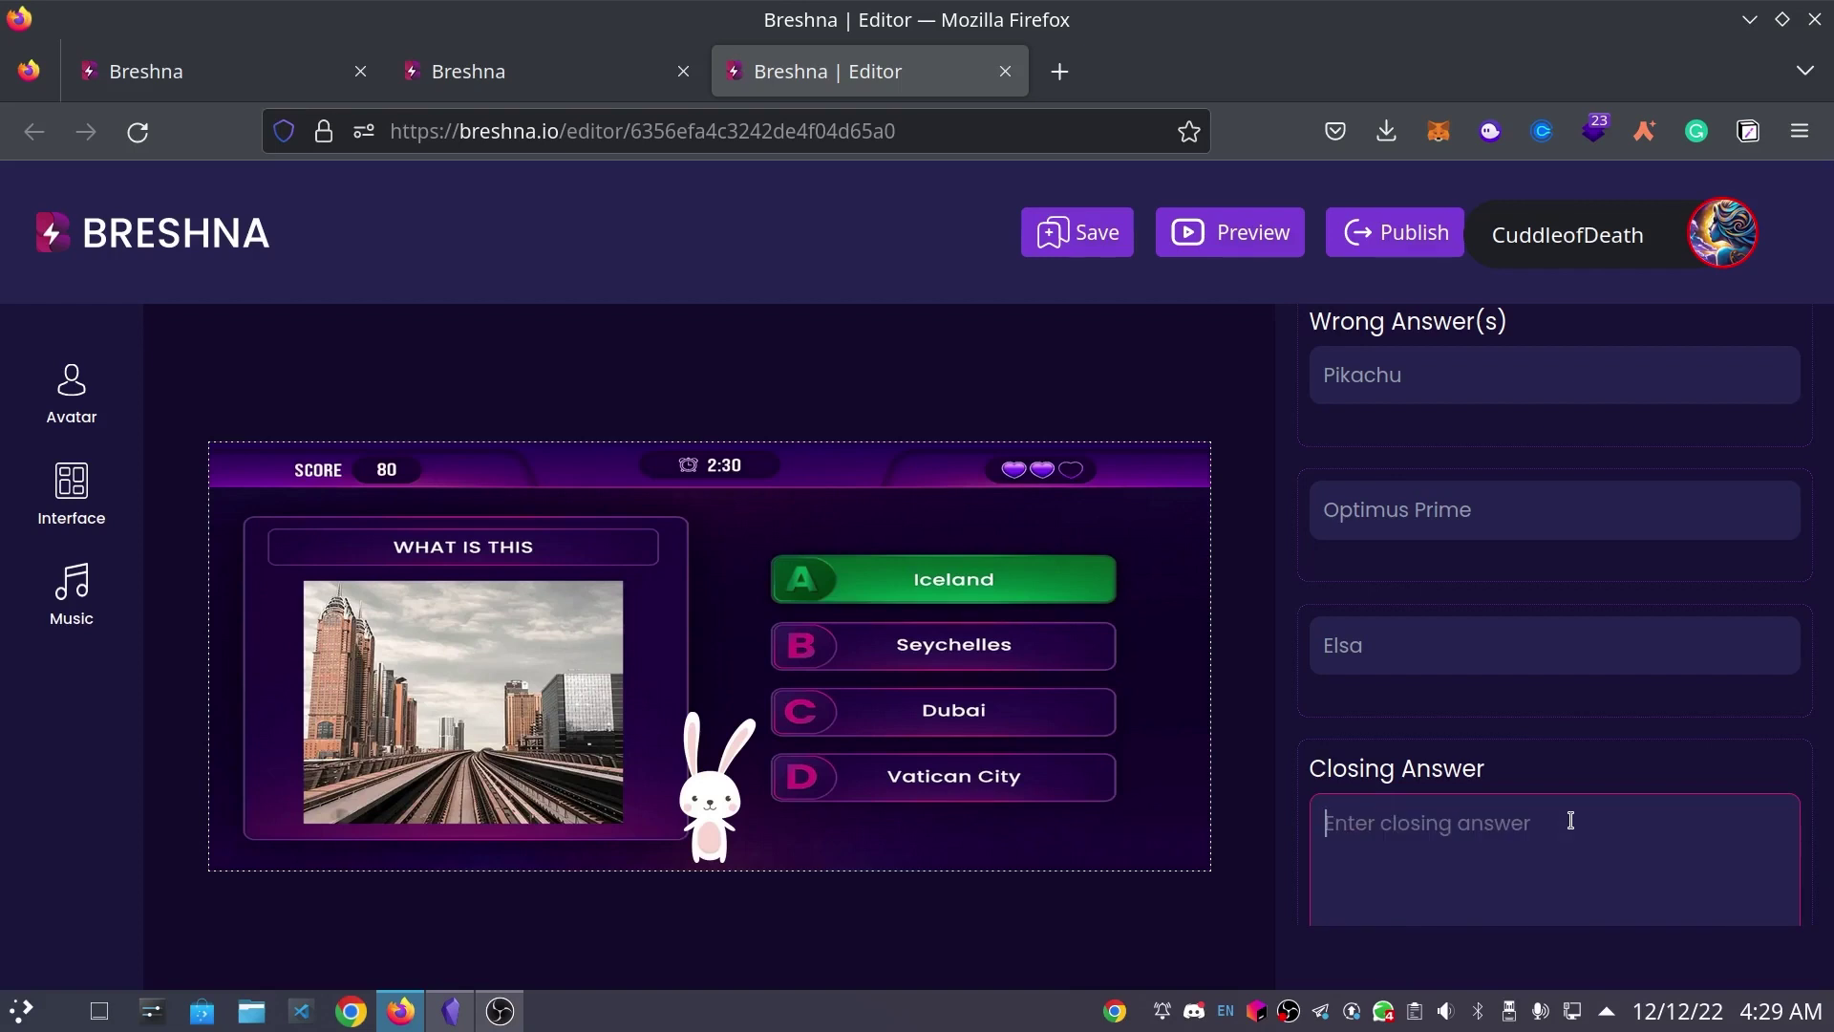
type("Rudolph isd")
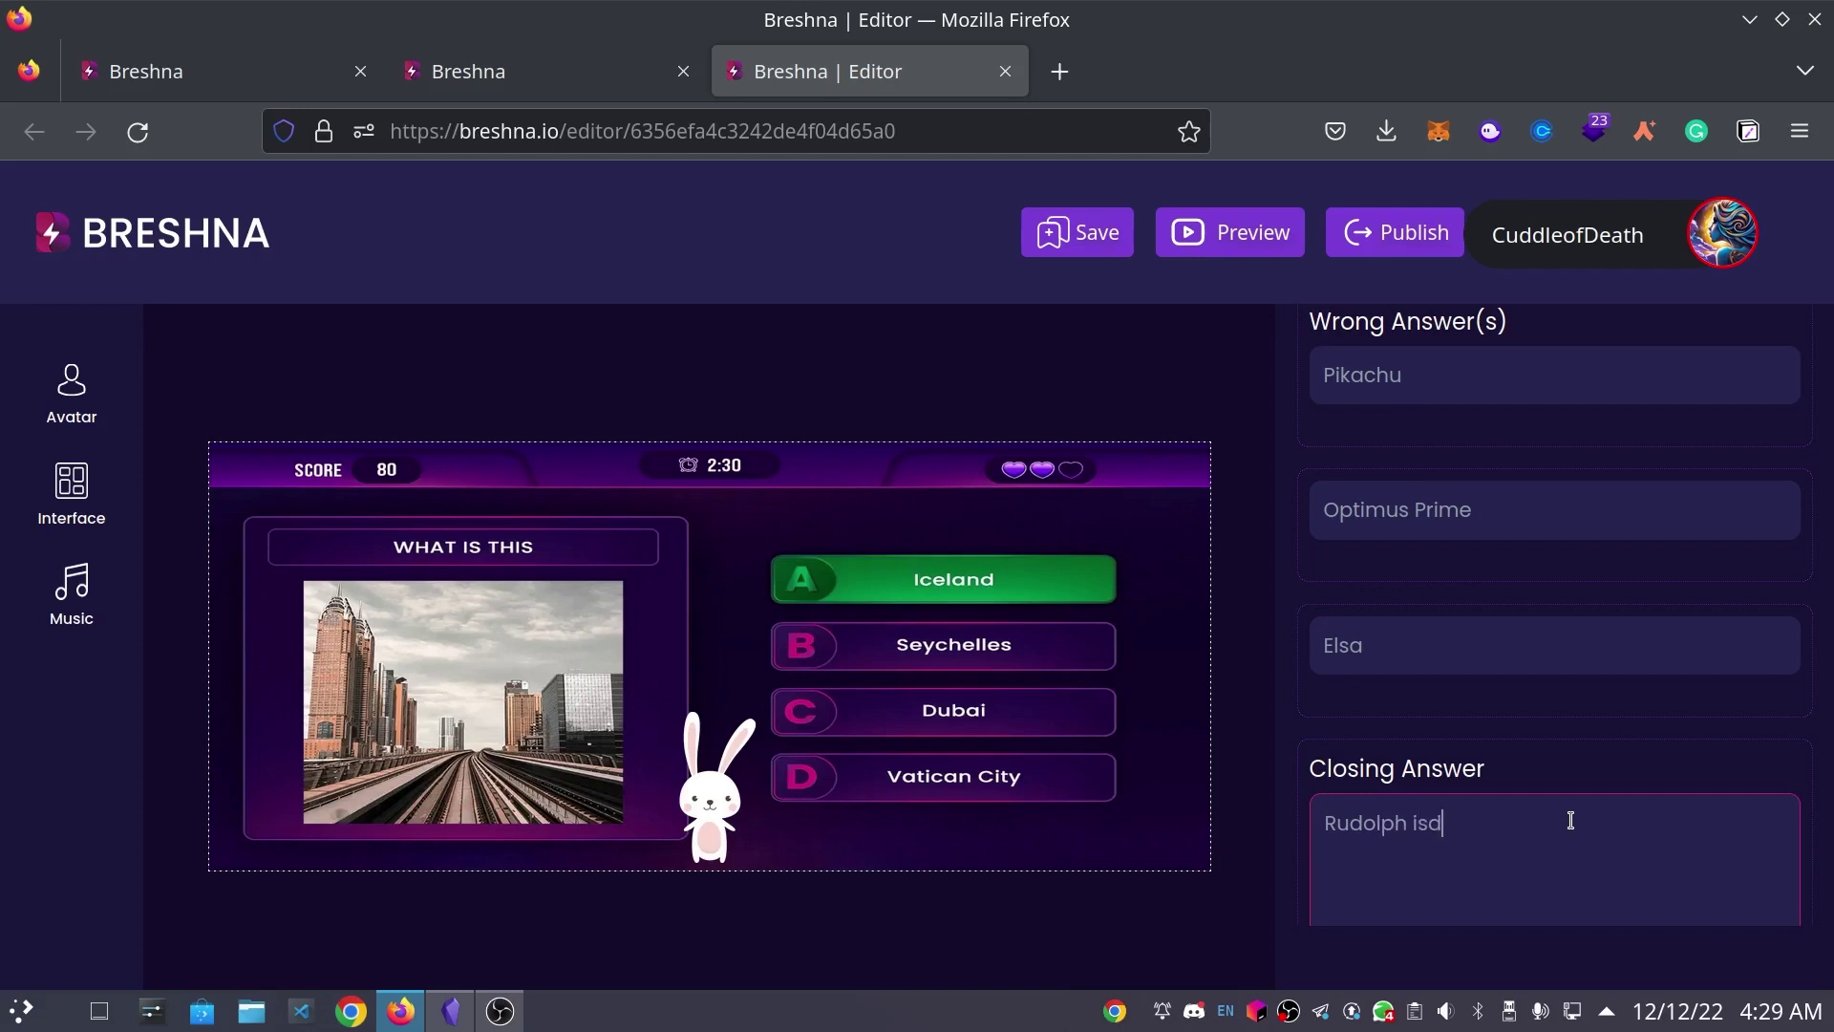
key("BackSpace")
type("the name of one of Santa")
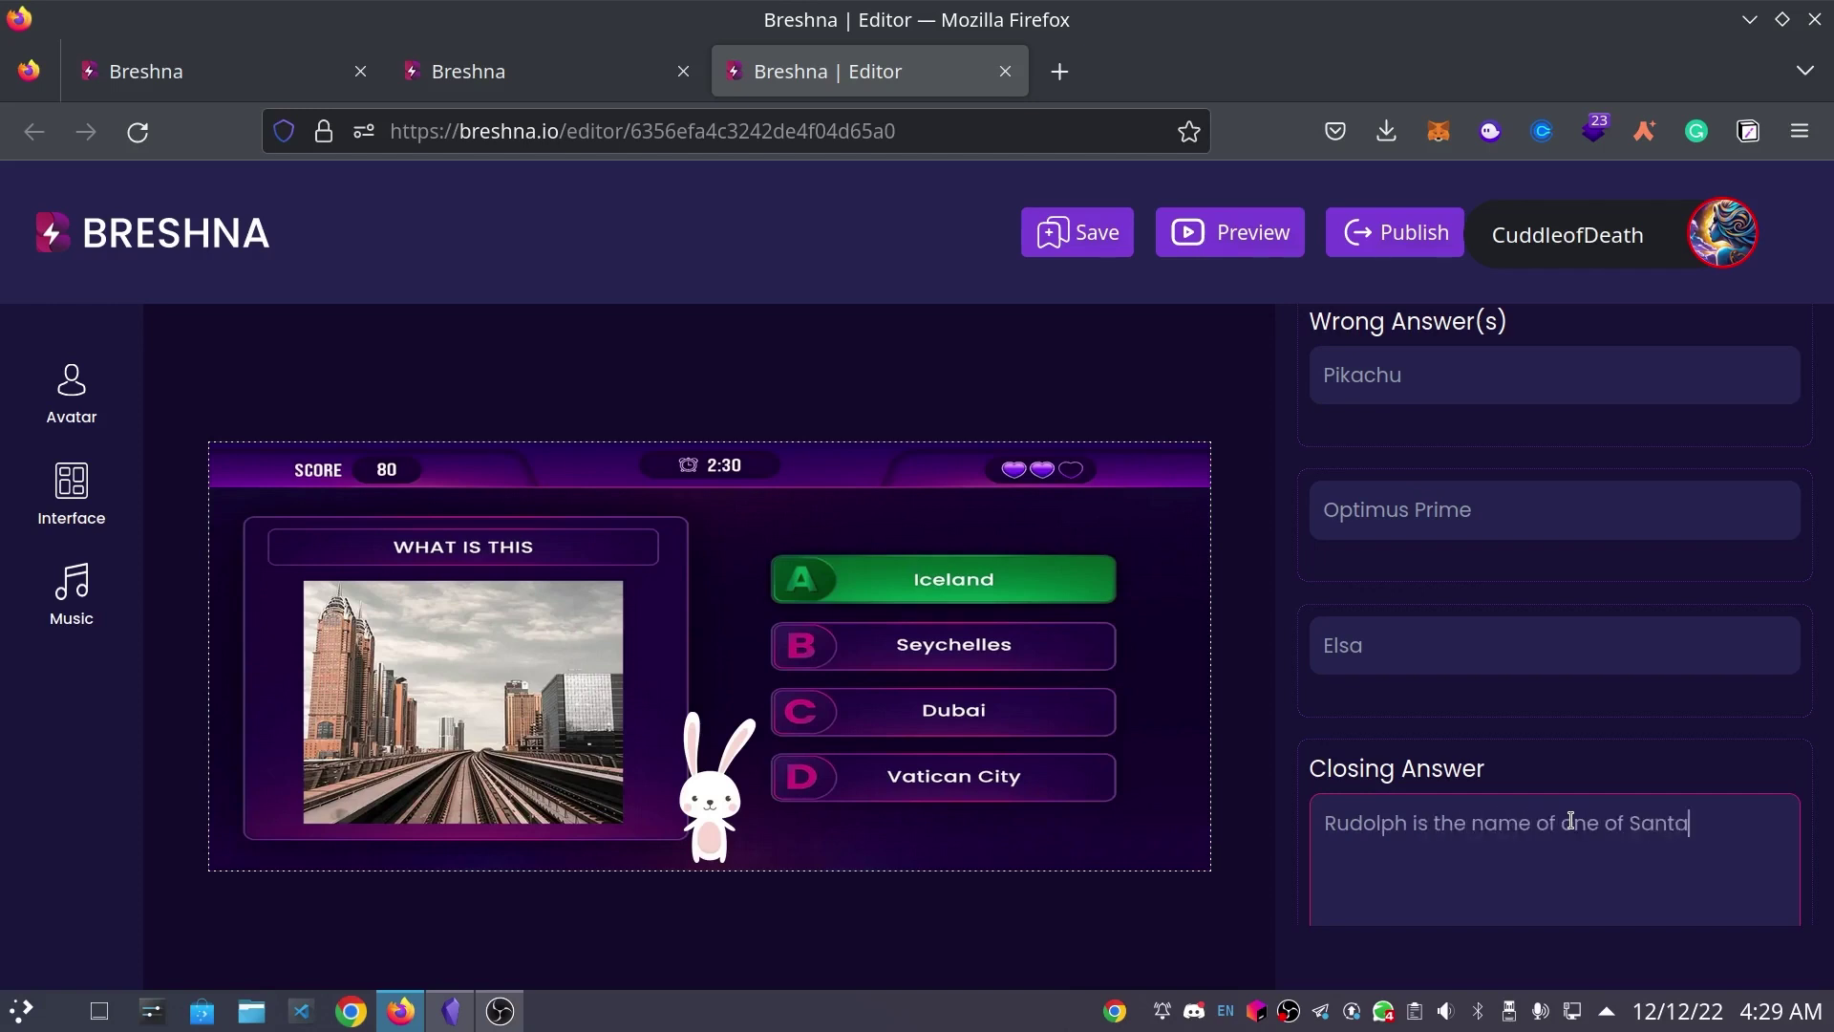
type("'s reindeer! Congrats if you got ")
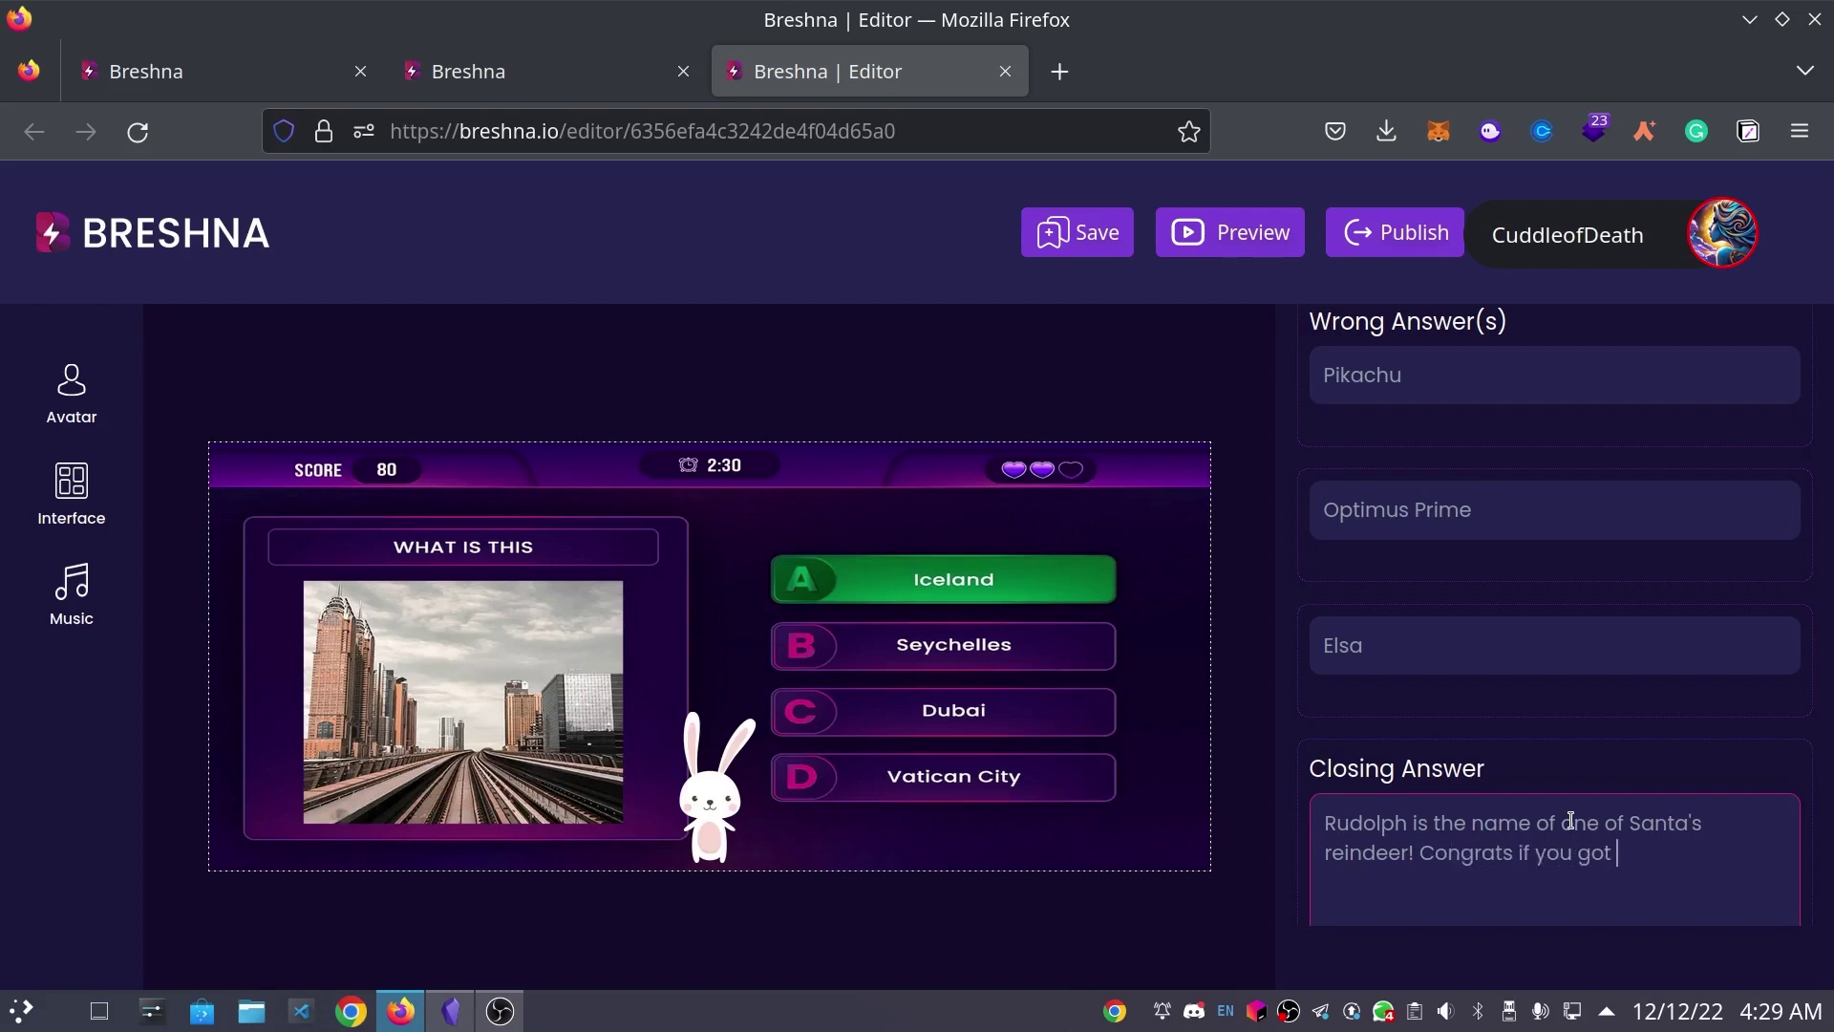
type("it correct!")
- Add a new Question 3 to the quiz
scroll(1570, 820, "down", 3)
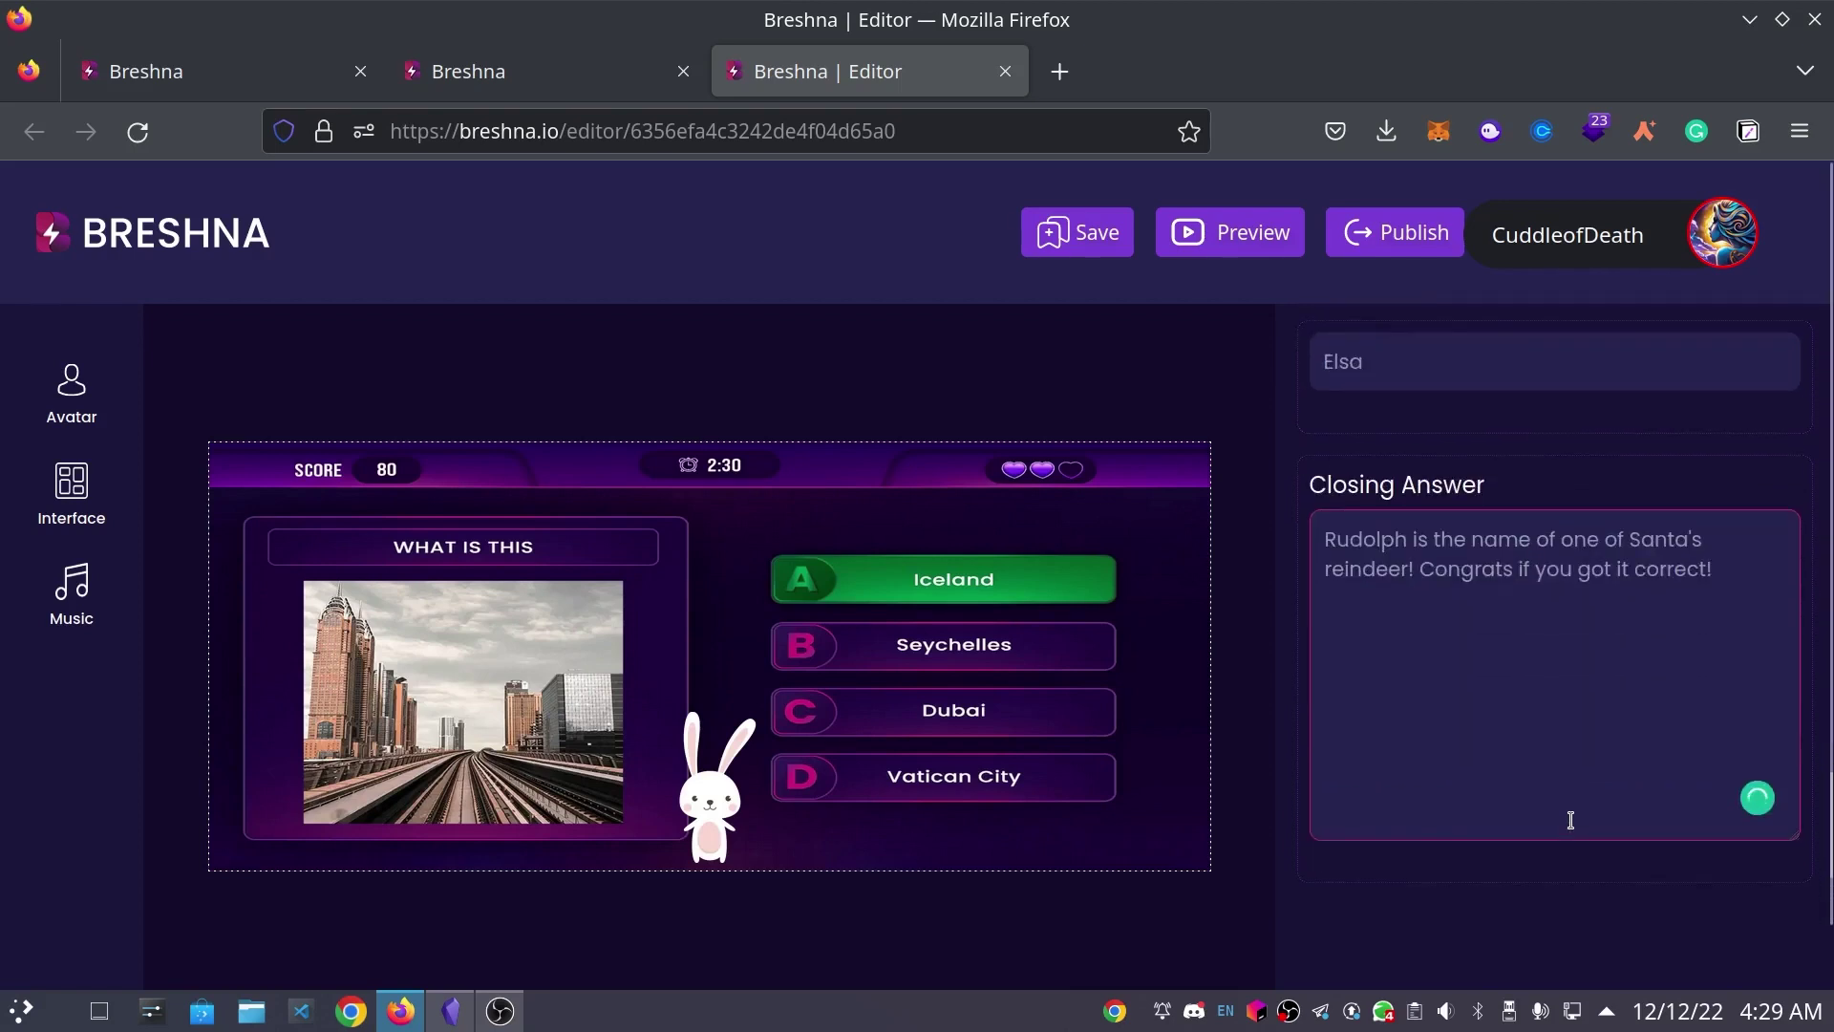
scroll(1570, 819, "up", 10)
scroll(1571, 821, "up", 4)
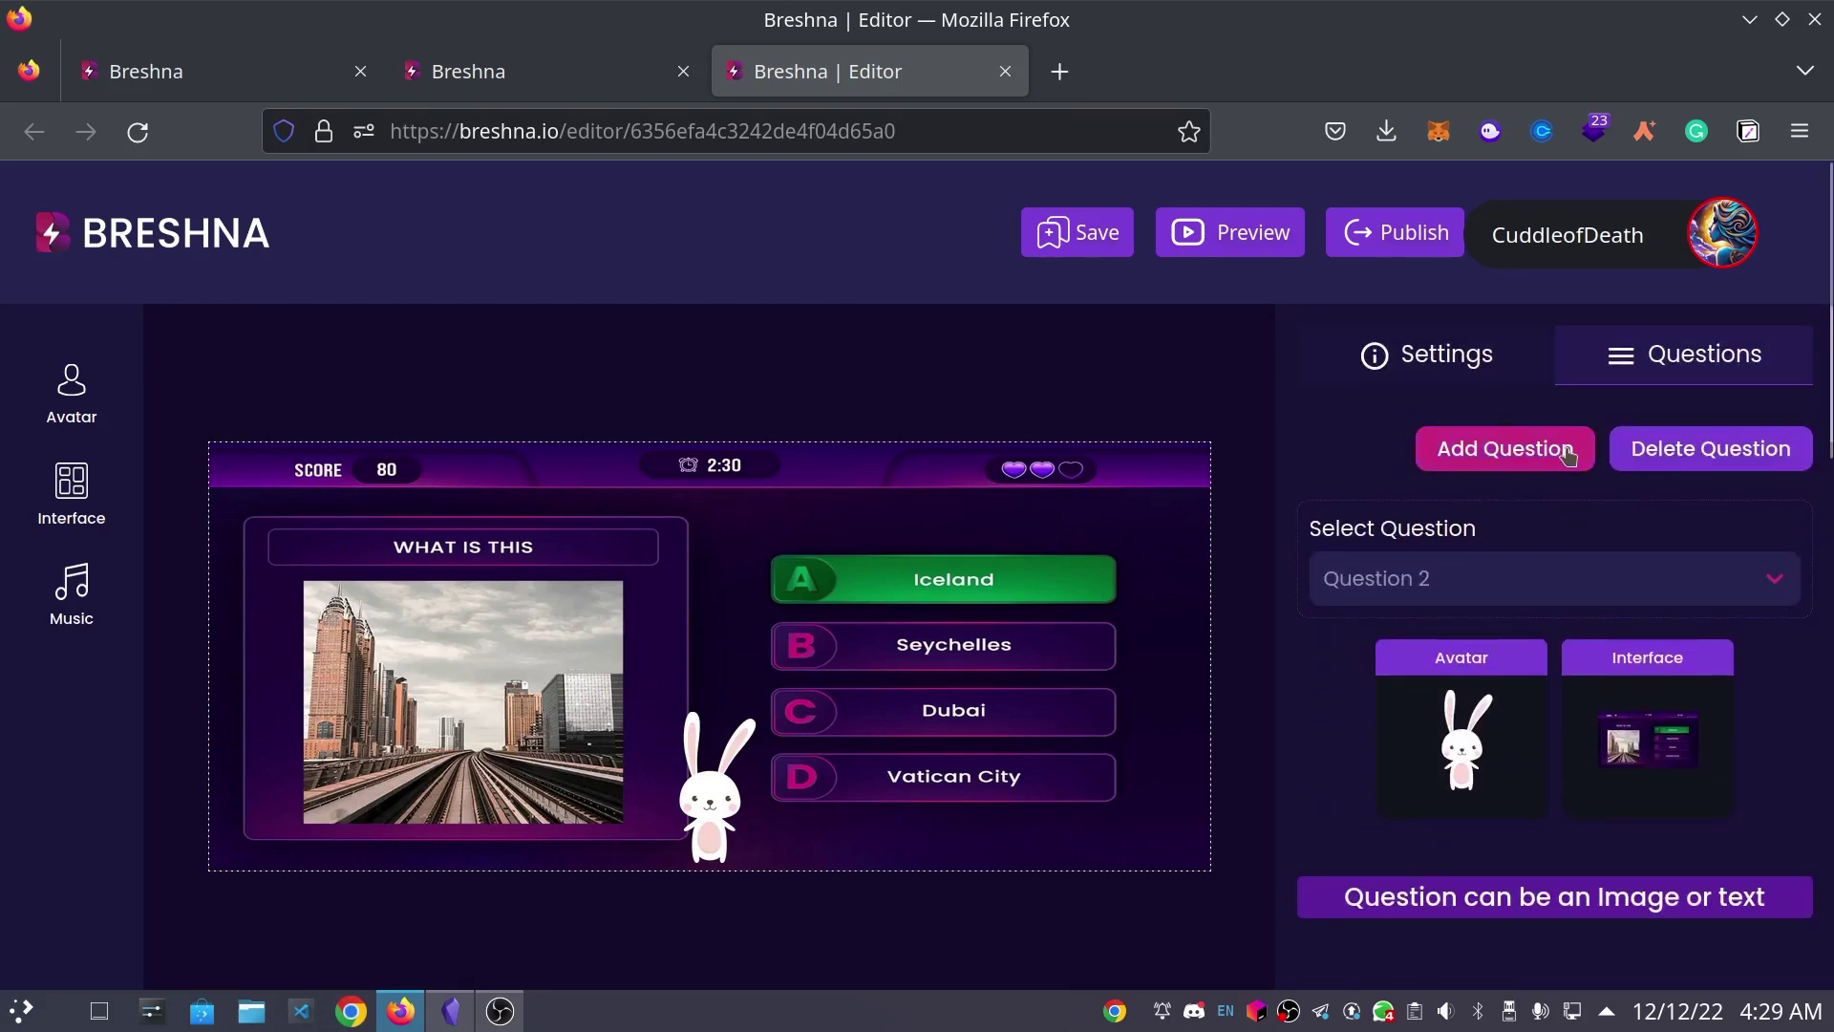
left_click(1565, 454)
scroll(1608, 758, "down", 8)
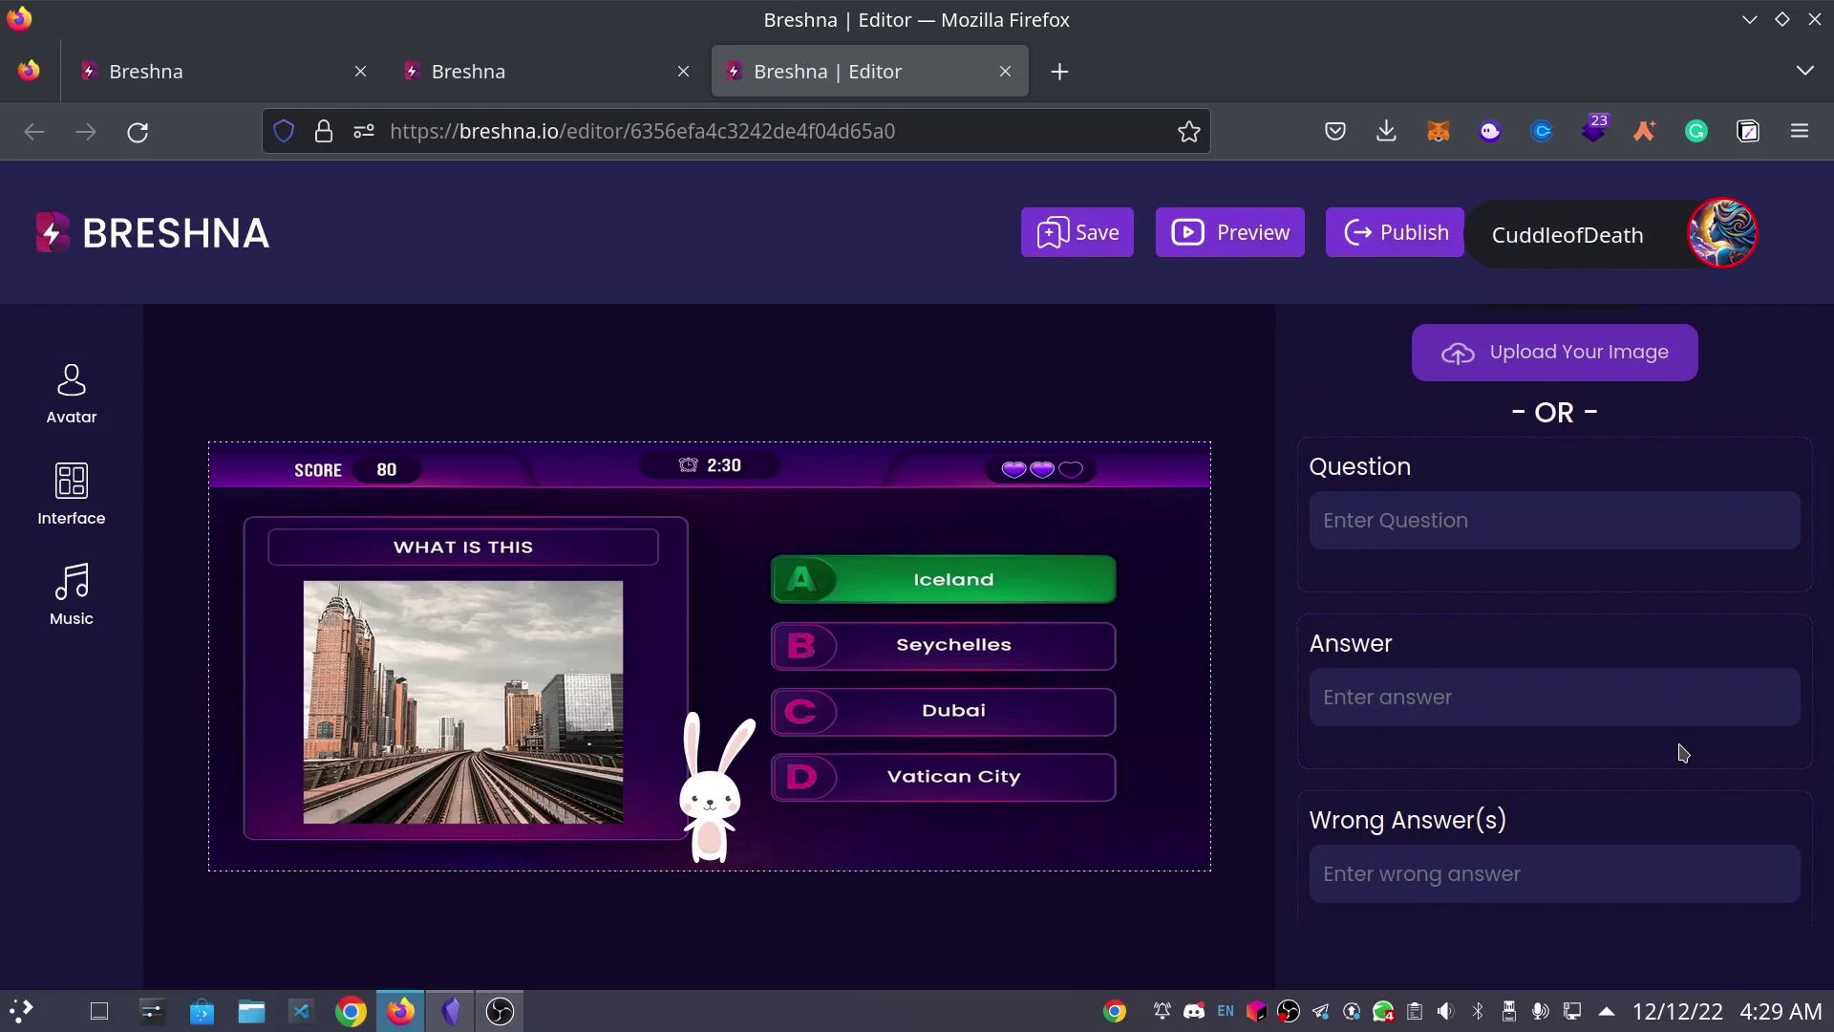
- Set Question 3 to 'What was the first song to be played in space?' with answer Jingle Bells
left_click(1539, 533)
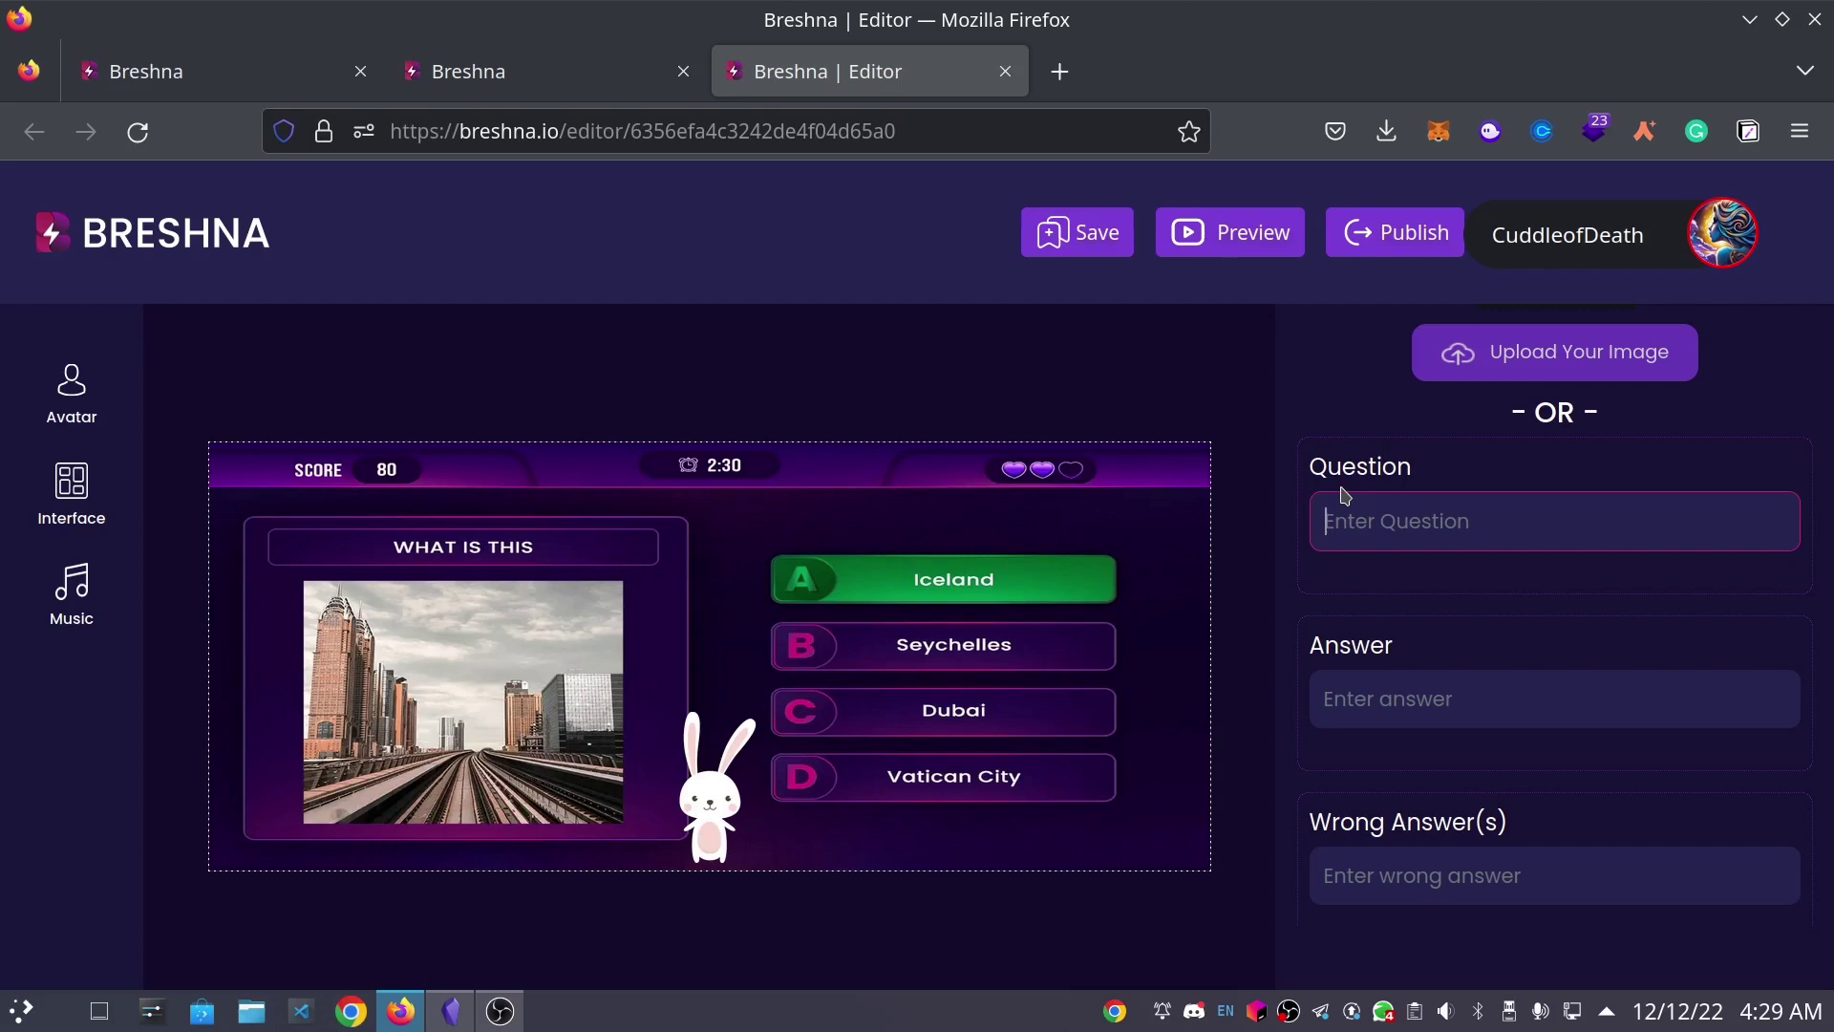
type("What was the first song to be pla")
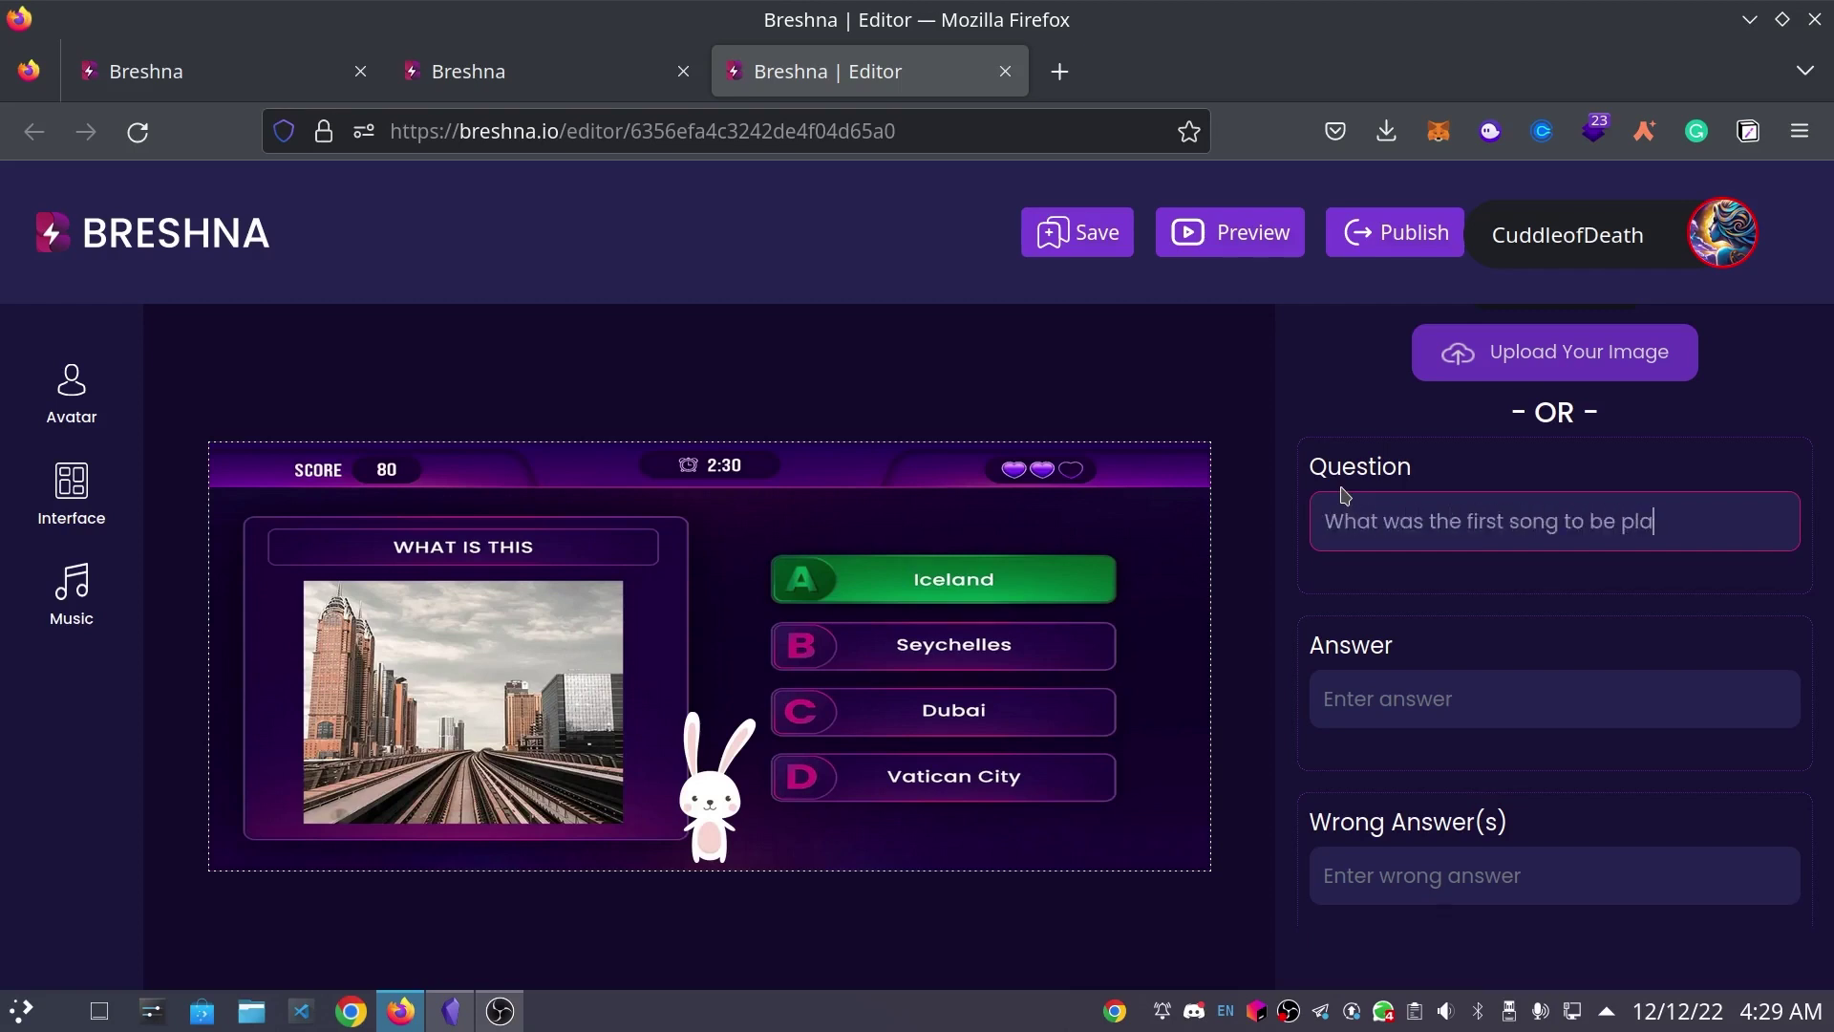
type("yed in space?")
key("Tab")
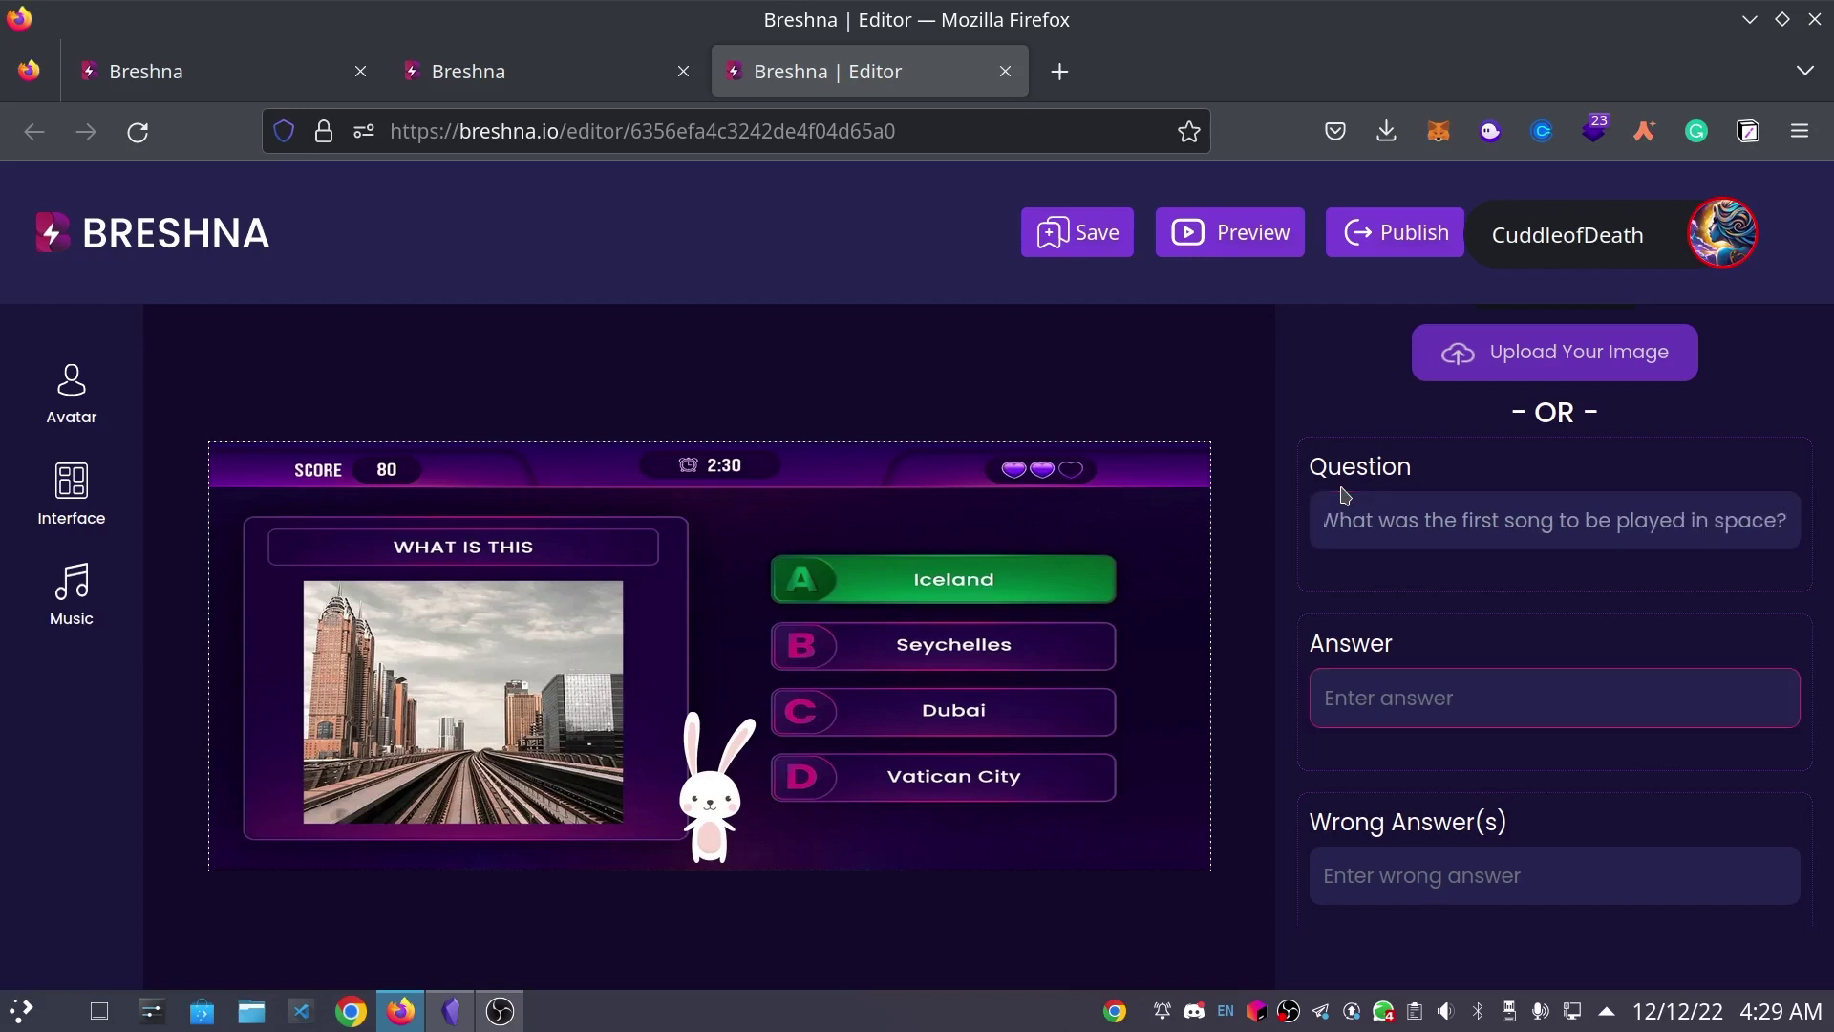
type("Jingle Bells")
- Add wrong answers Silent Night, Deck The Halls and Frosty The Snowman
key("Tab")
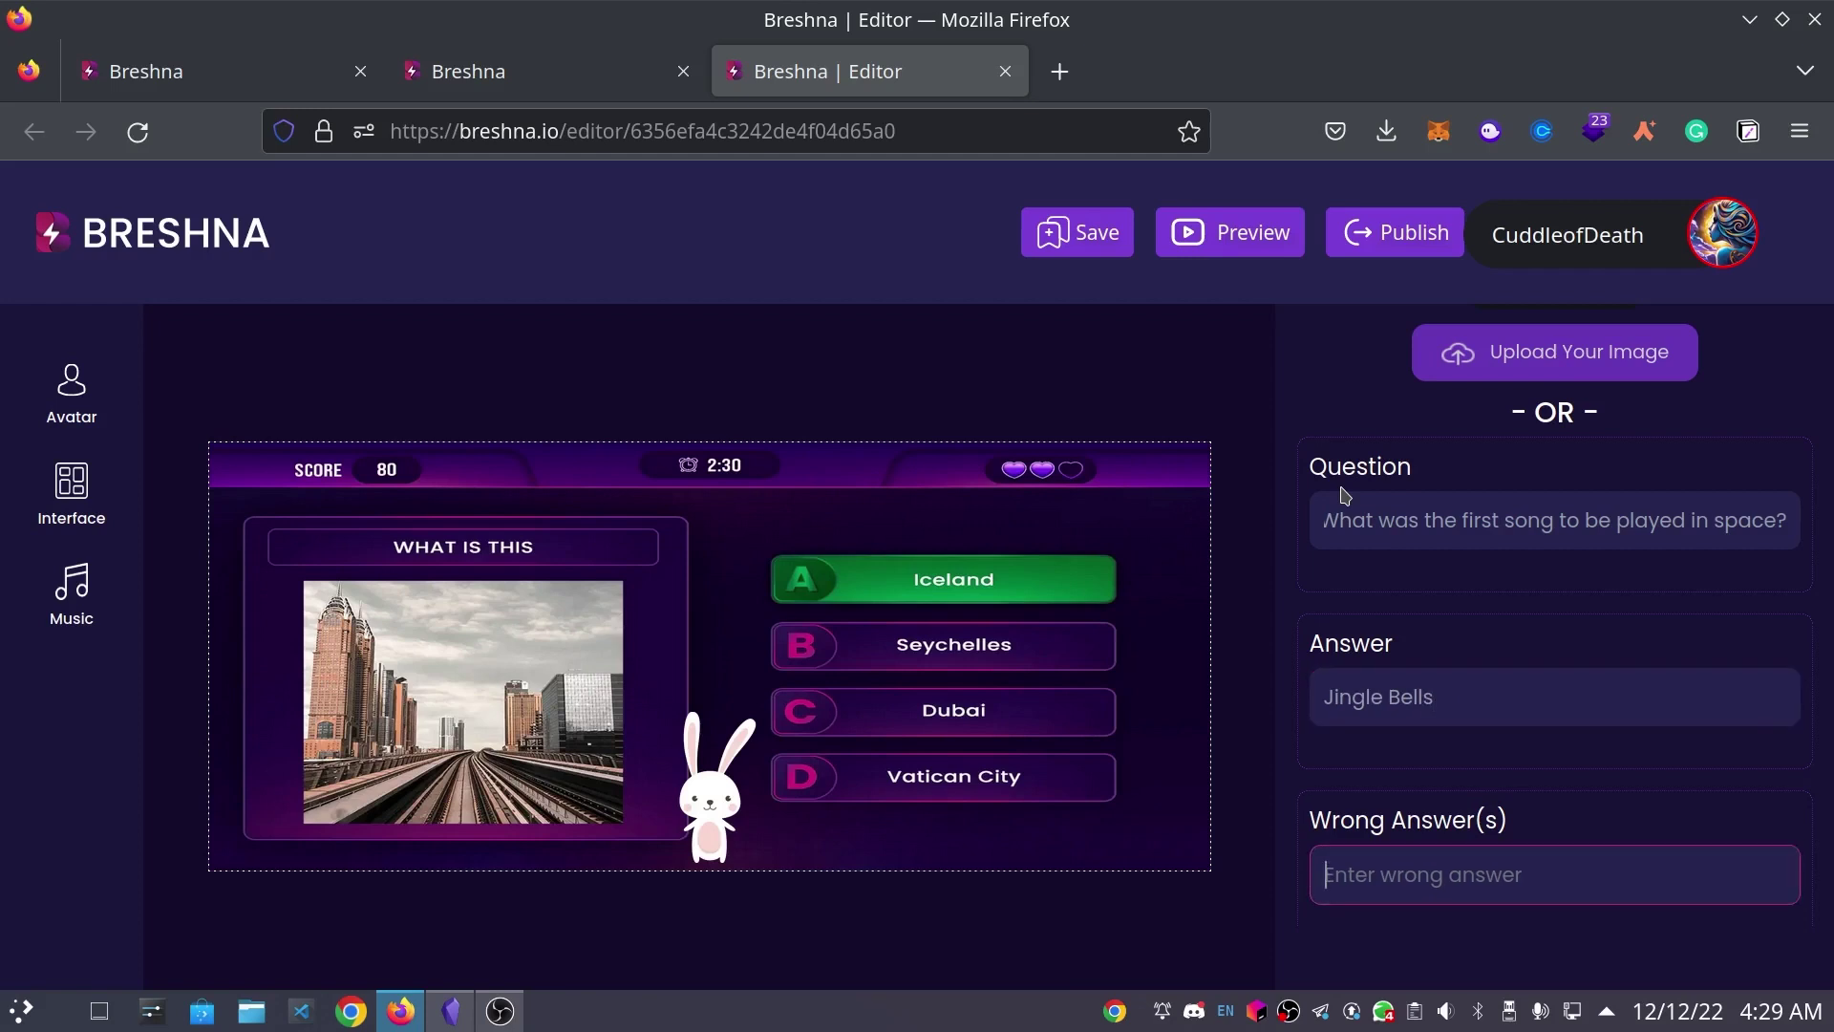
type("Silent Night")
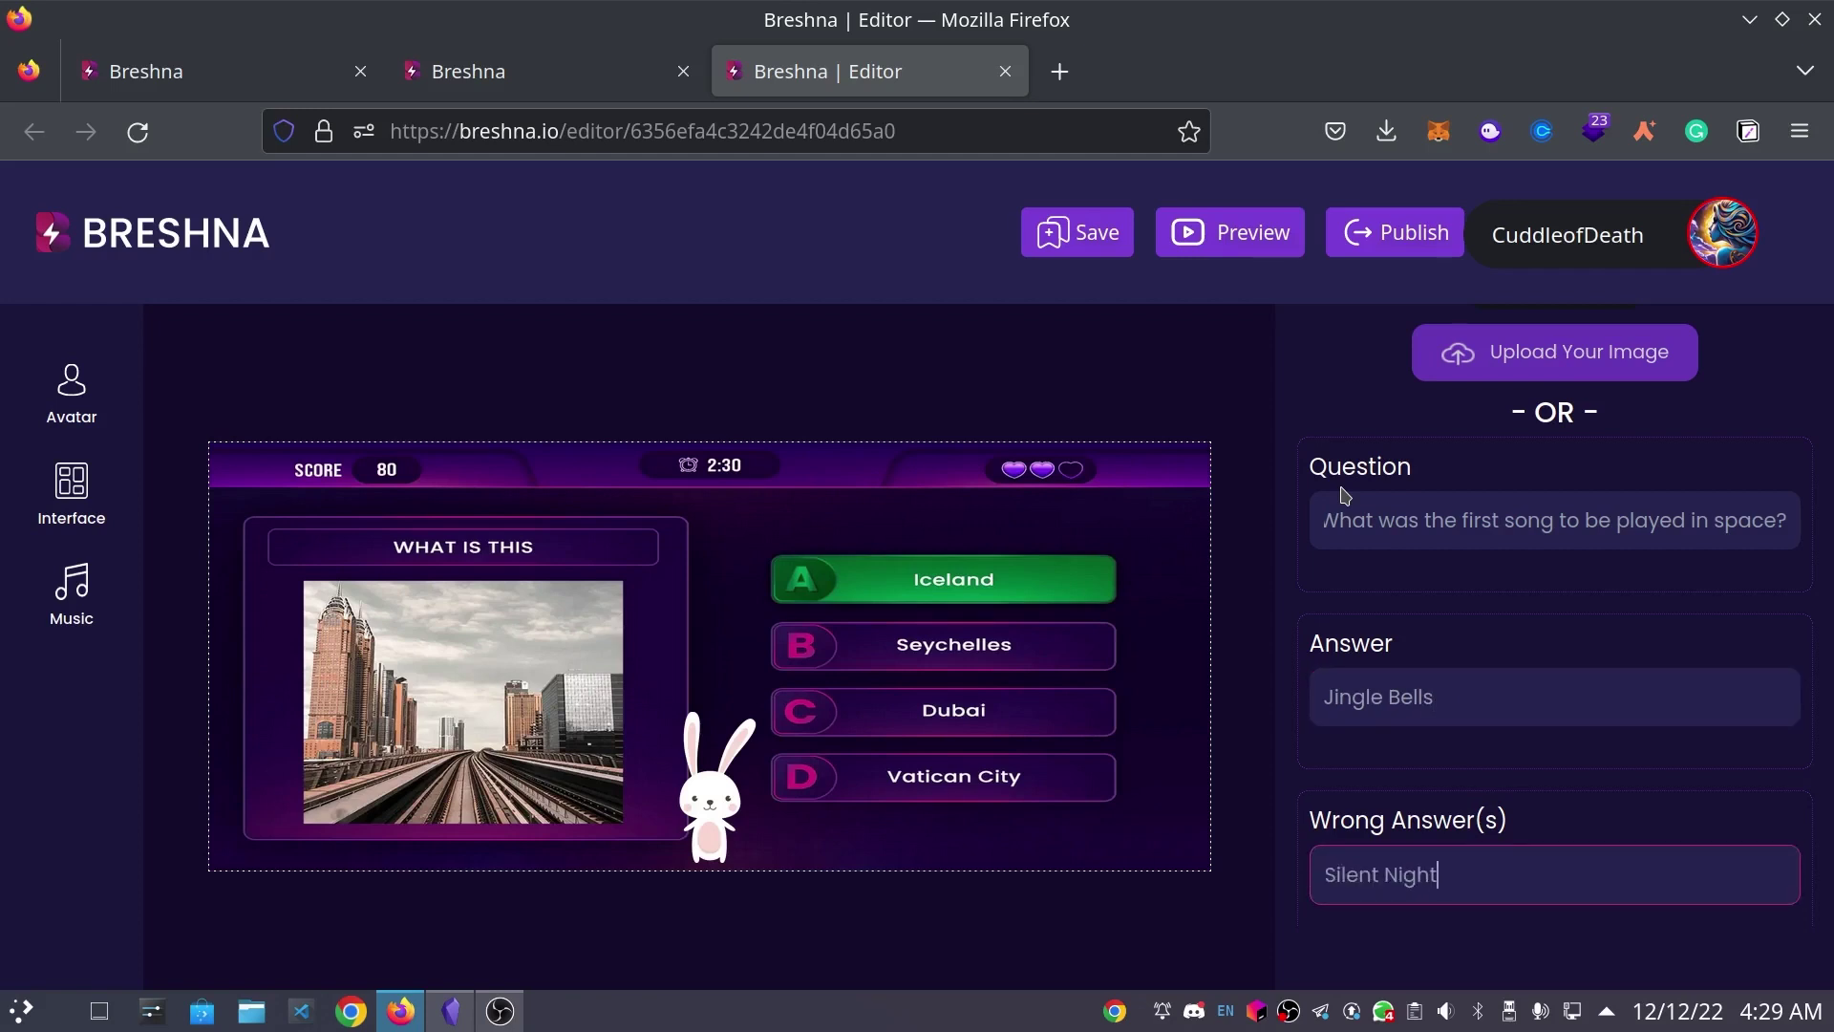
key("Return")
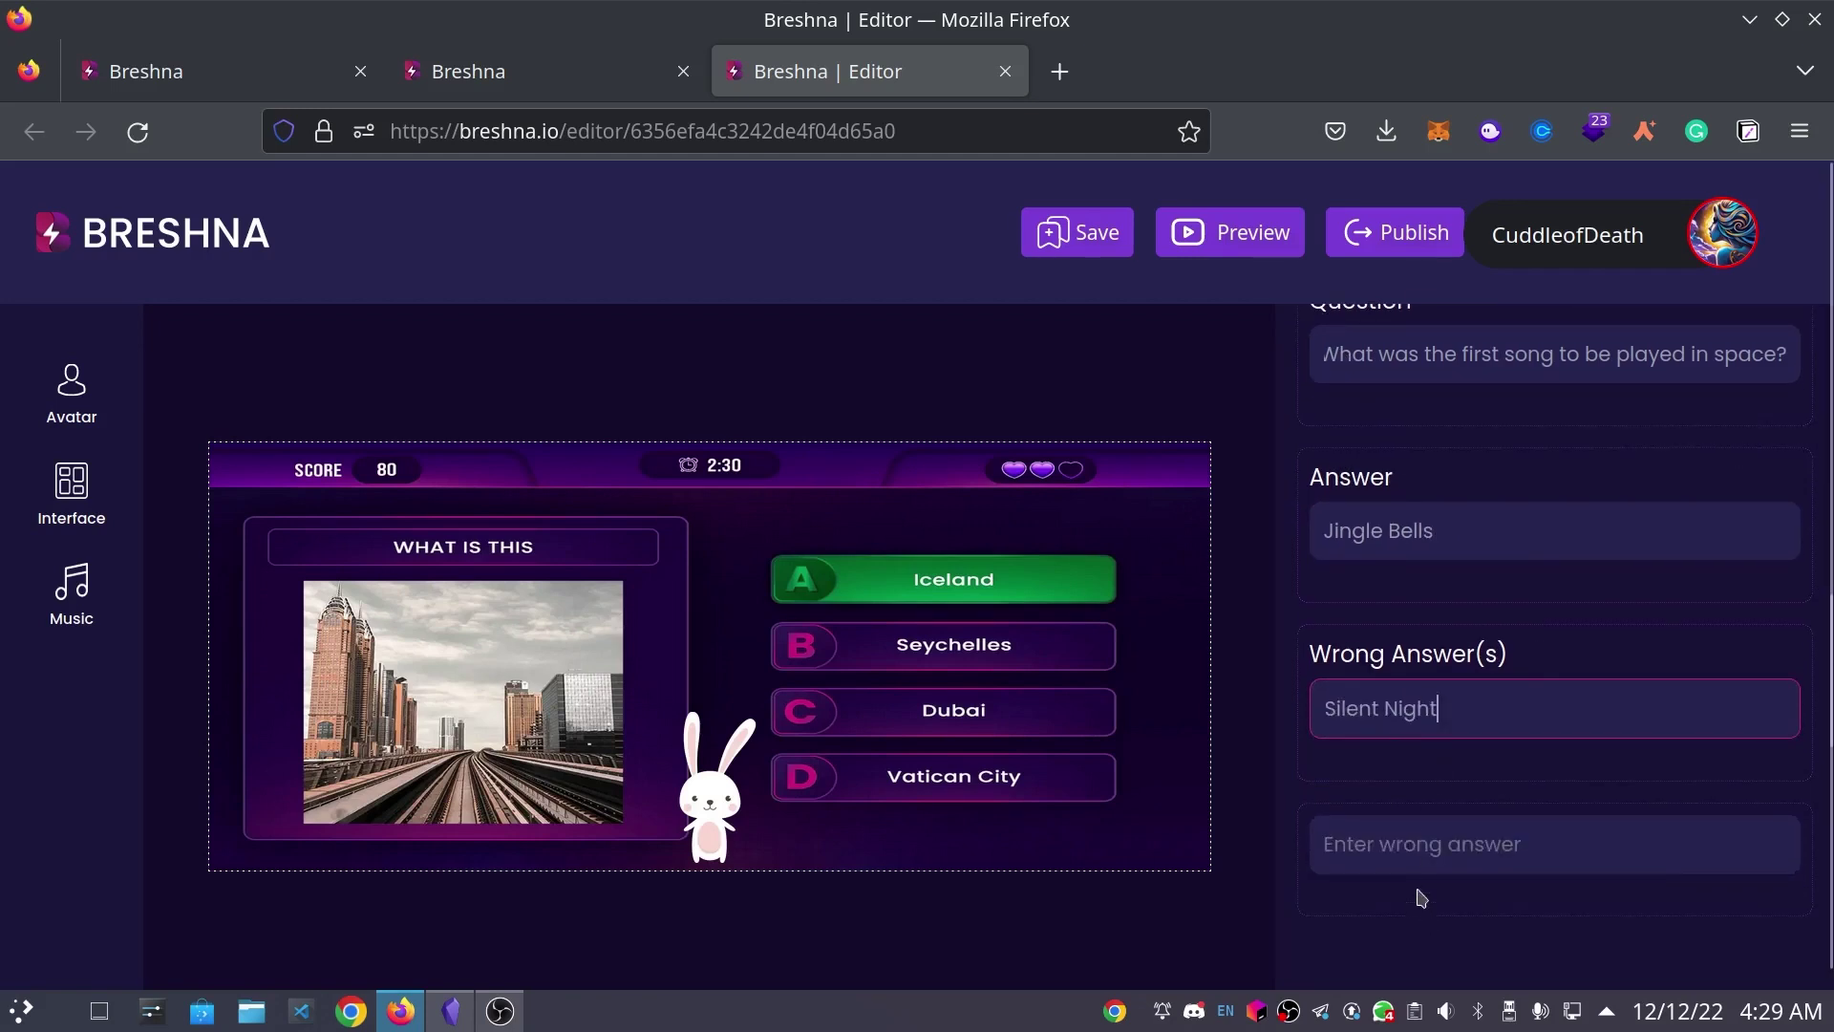
left_click(1410, 862)
type("De")
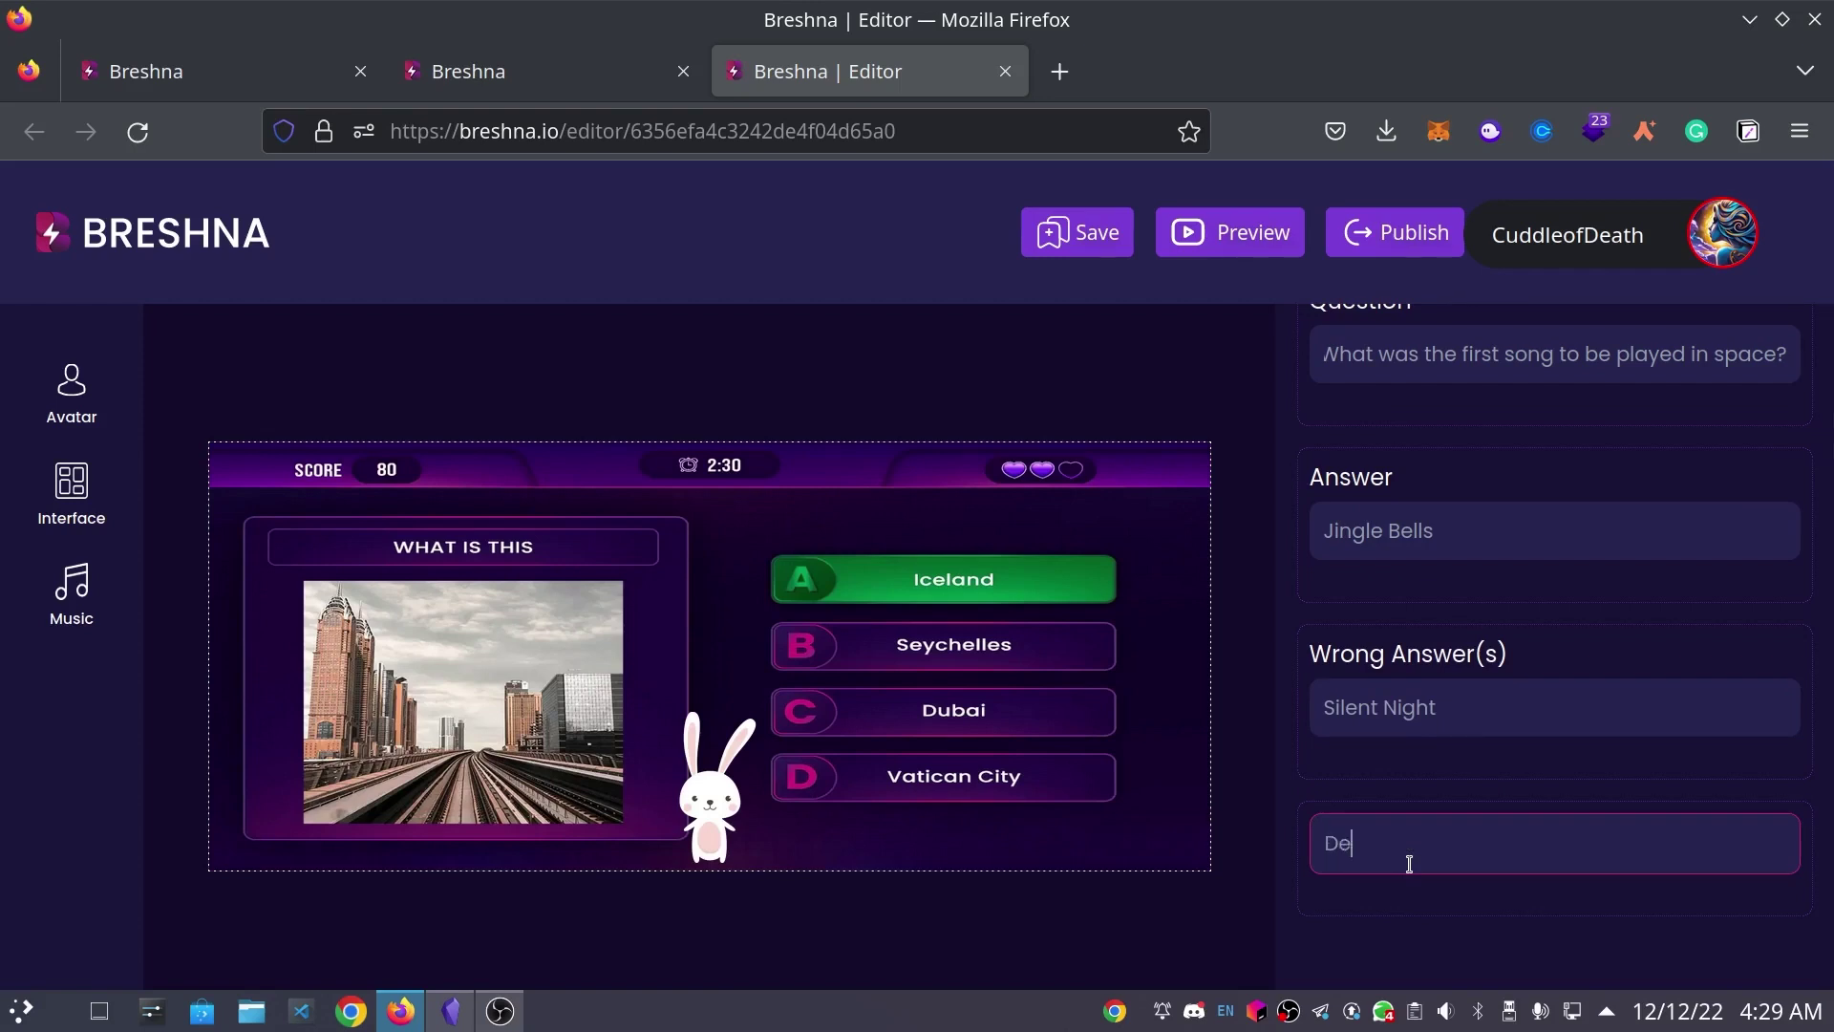
type("ck The Halls")
key("Return")
scroll(1400, 764, "down", 3)
left_click(1402, 629)
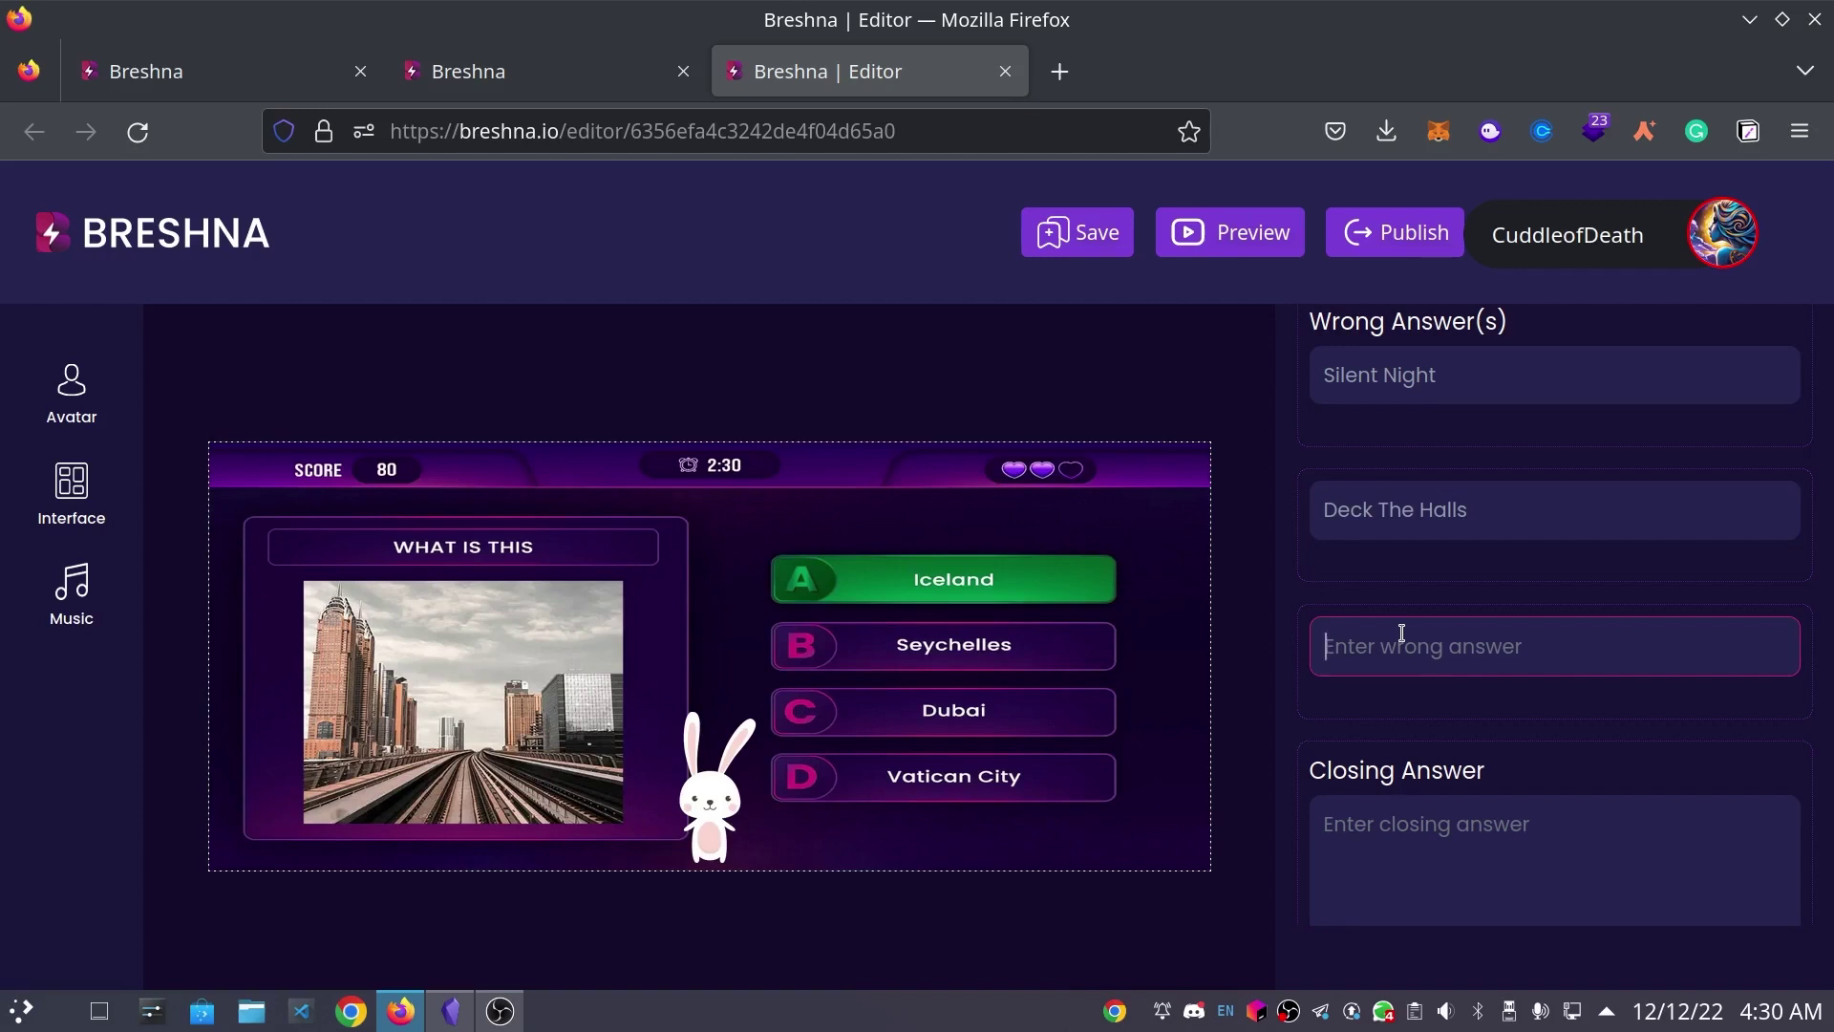
type("Frosty The Snowman")
- Write the closing answer 'Jingle Bells was the first ever song to be played in space! Congrats…'
left_click(1534, 842)
scroll(1624, 688, "down", 3)
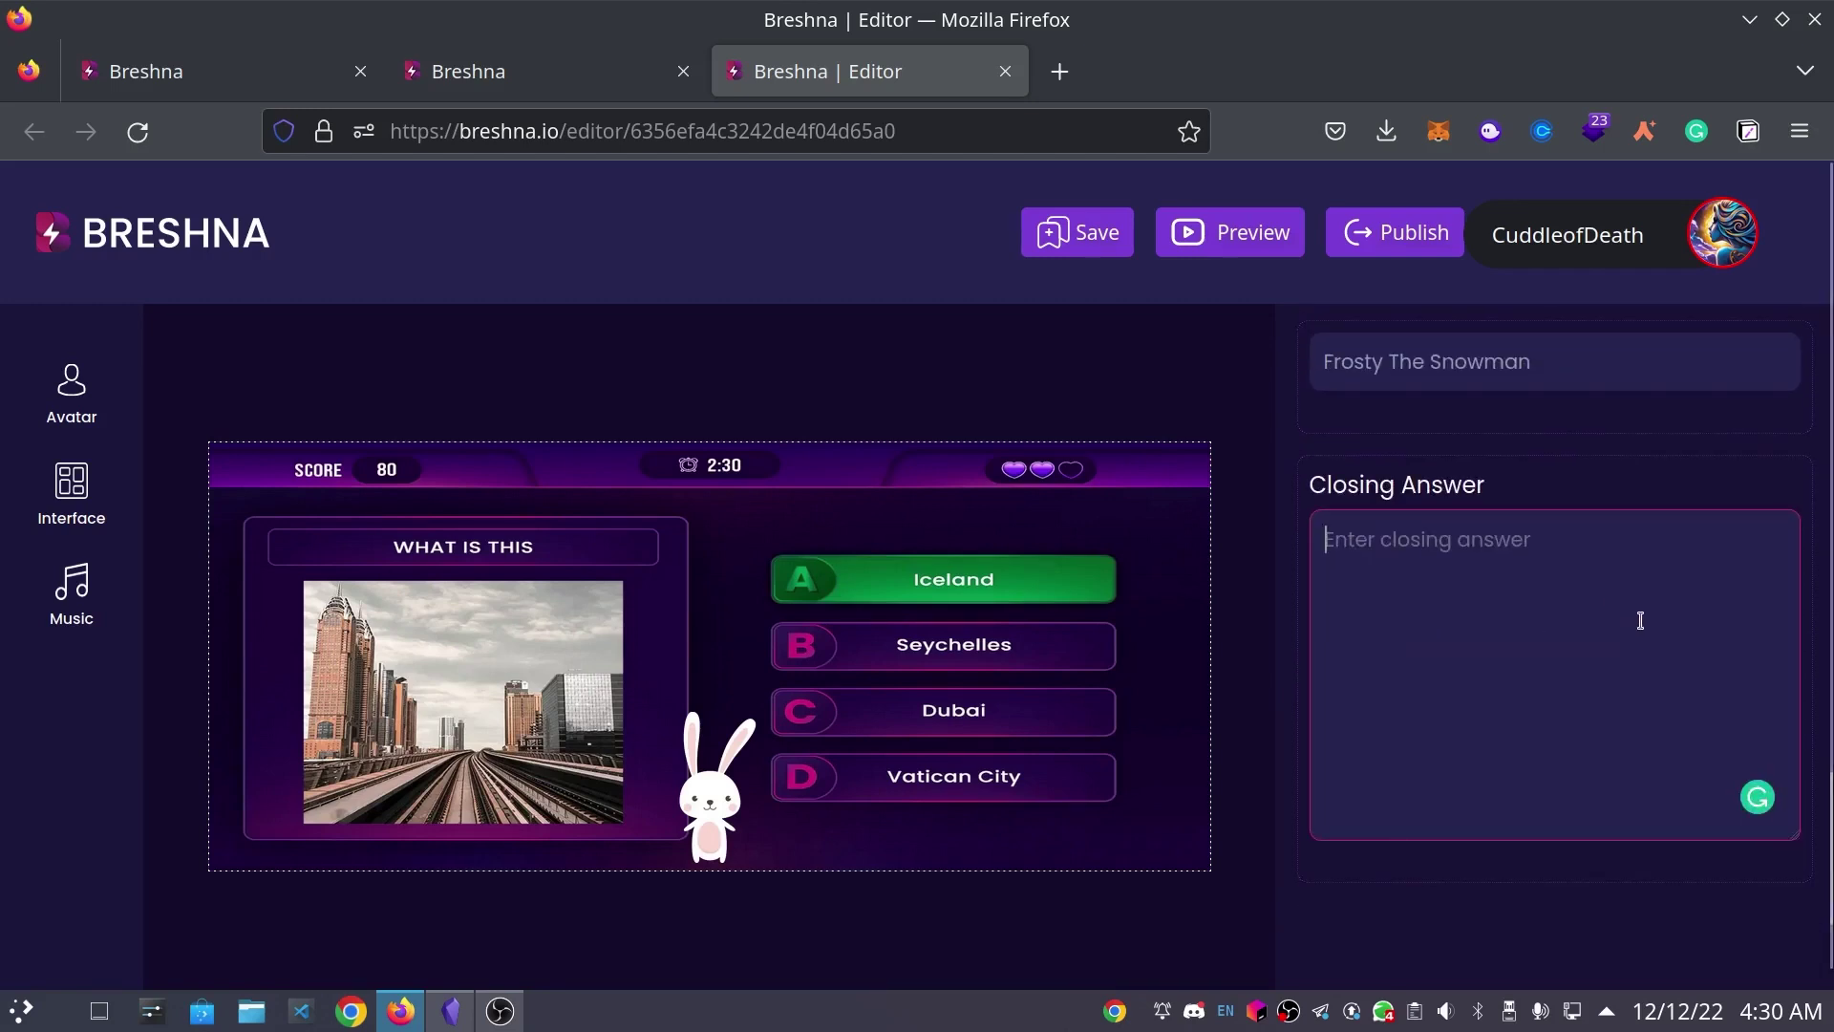
type("J")
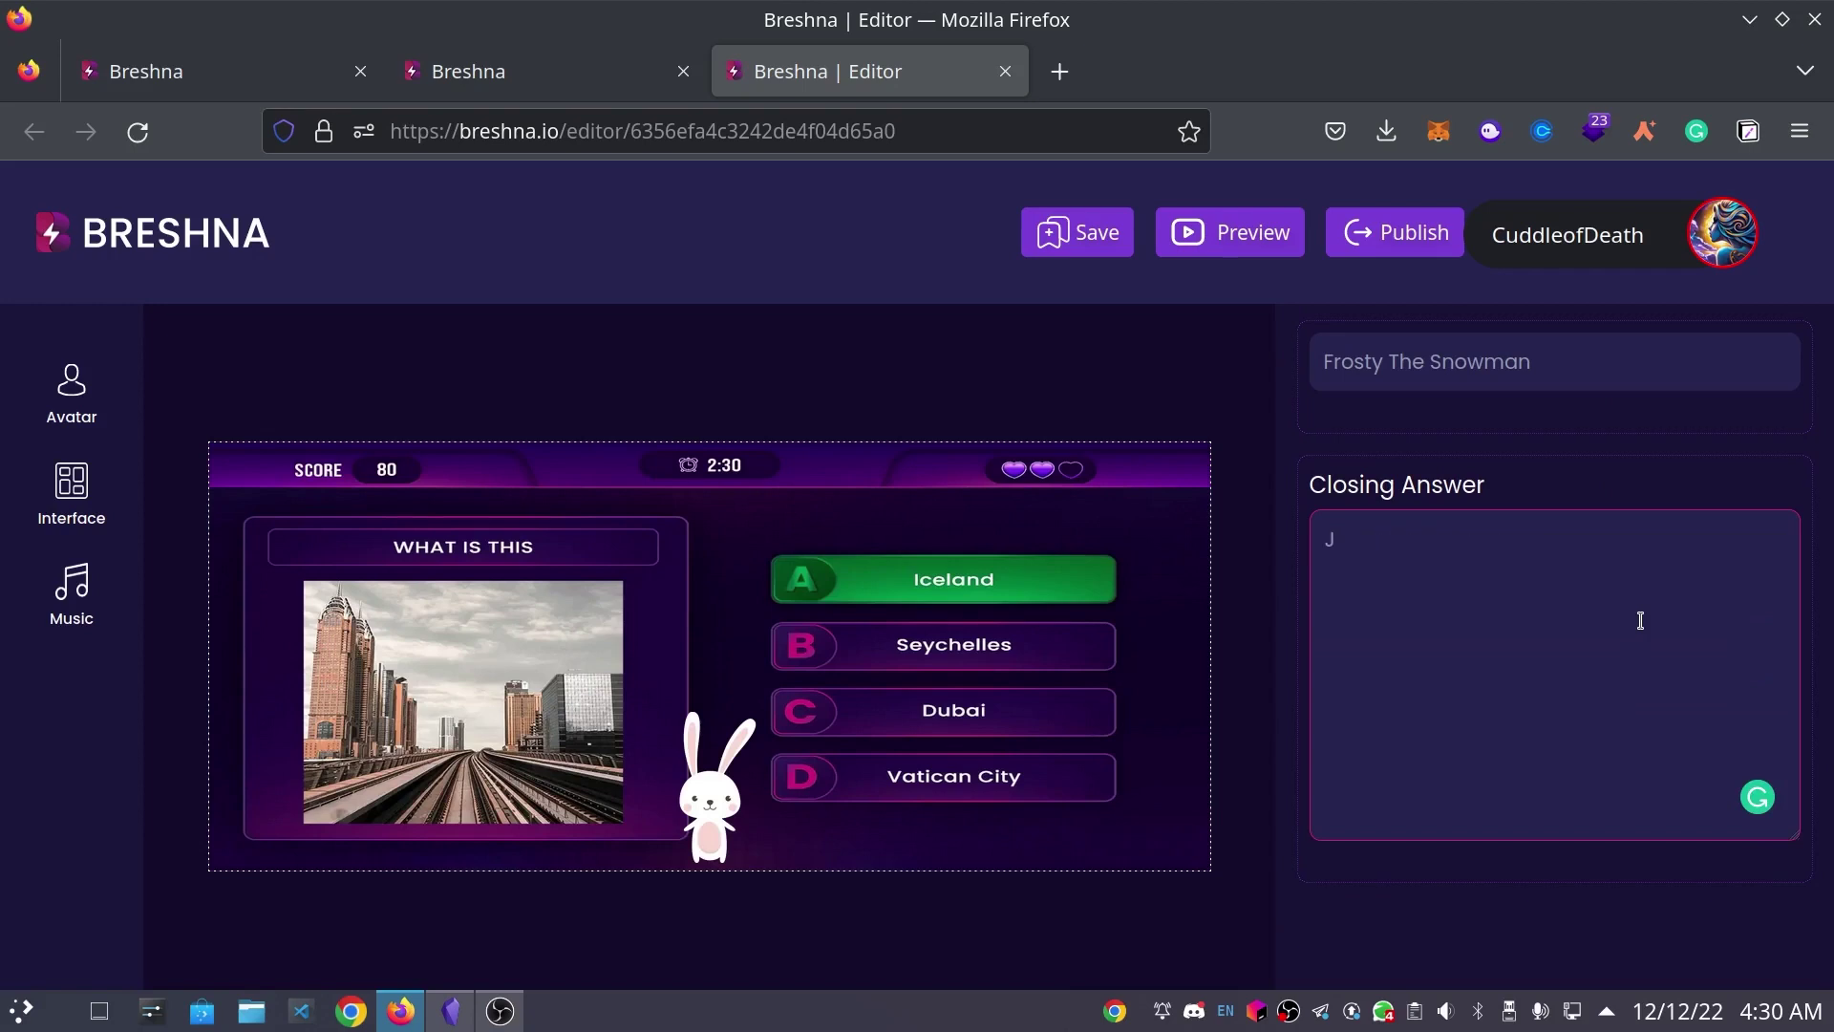
type("ingle Bells was the first ev")
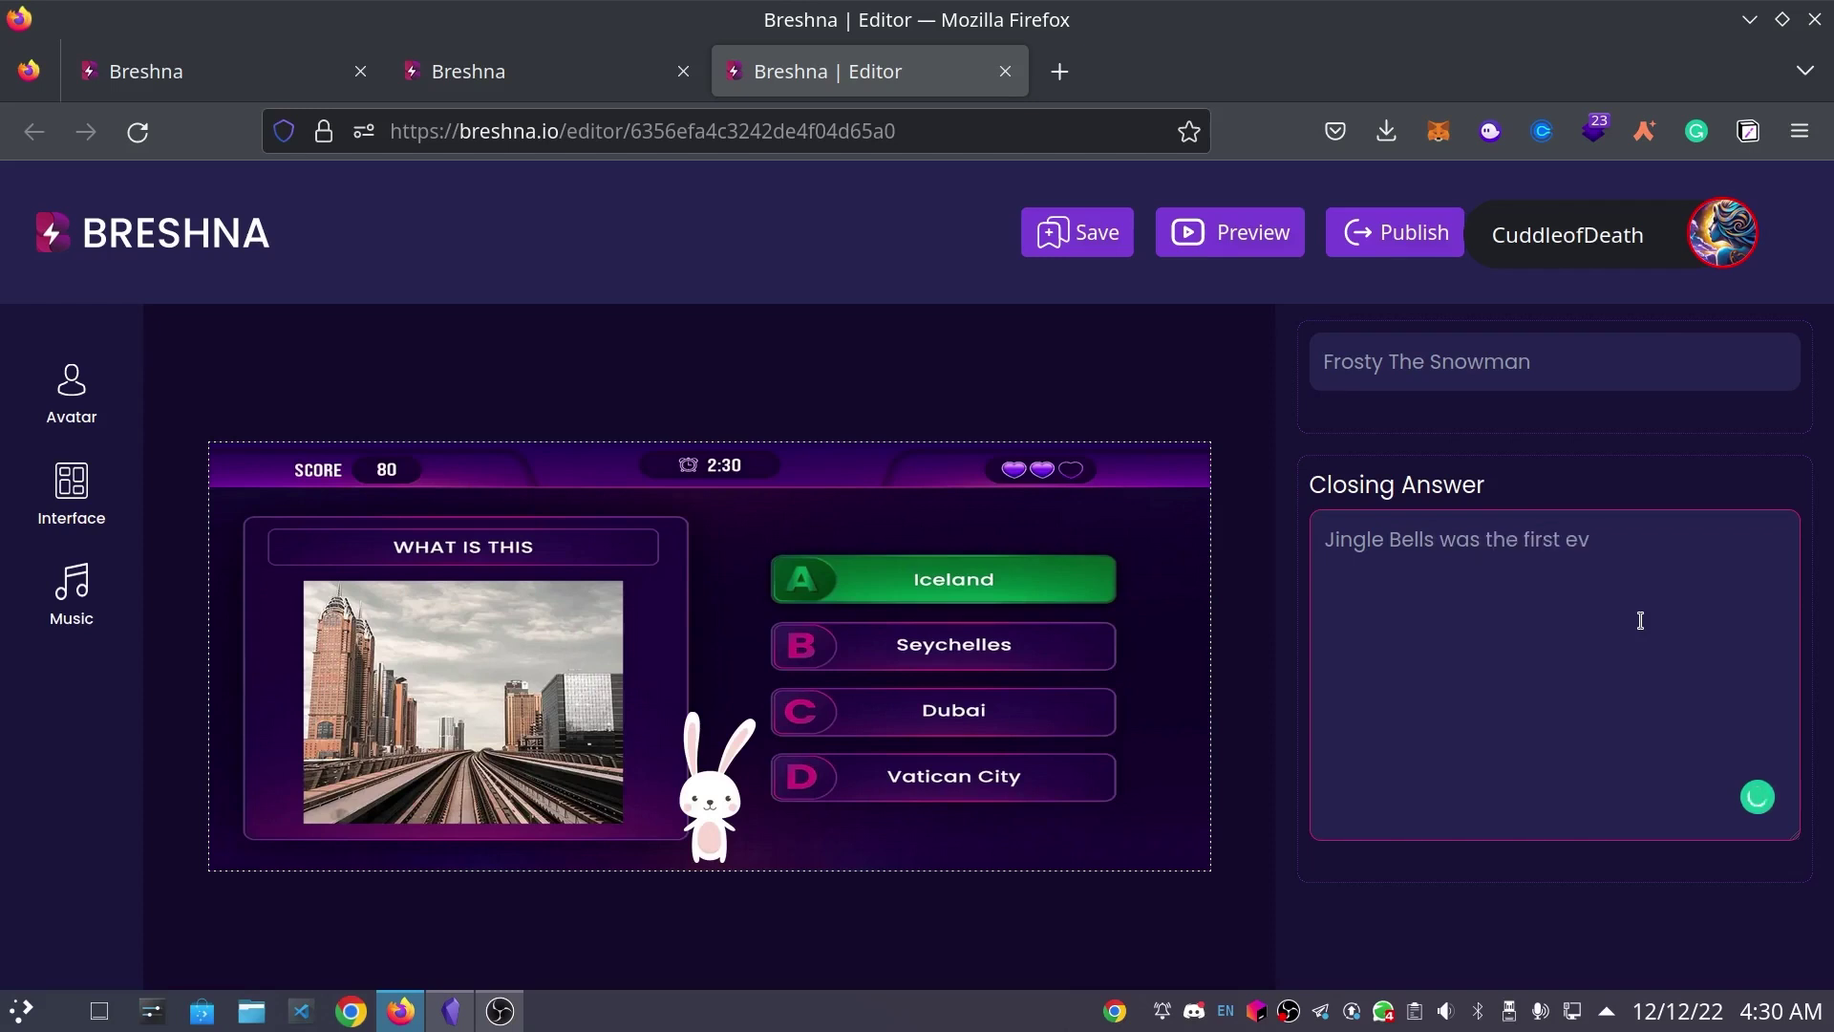
type("er song to be play")
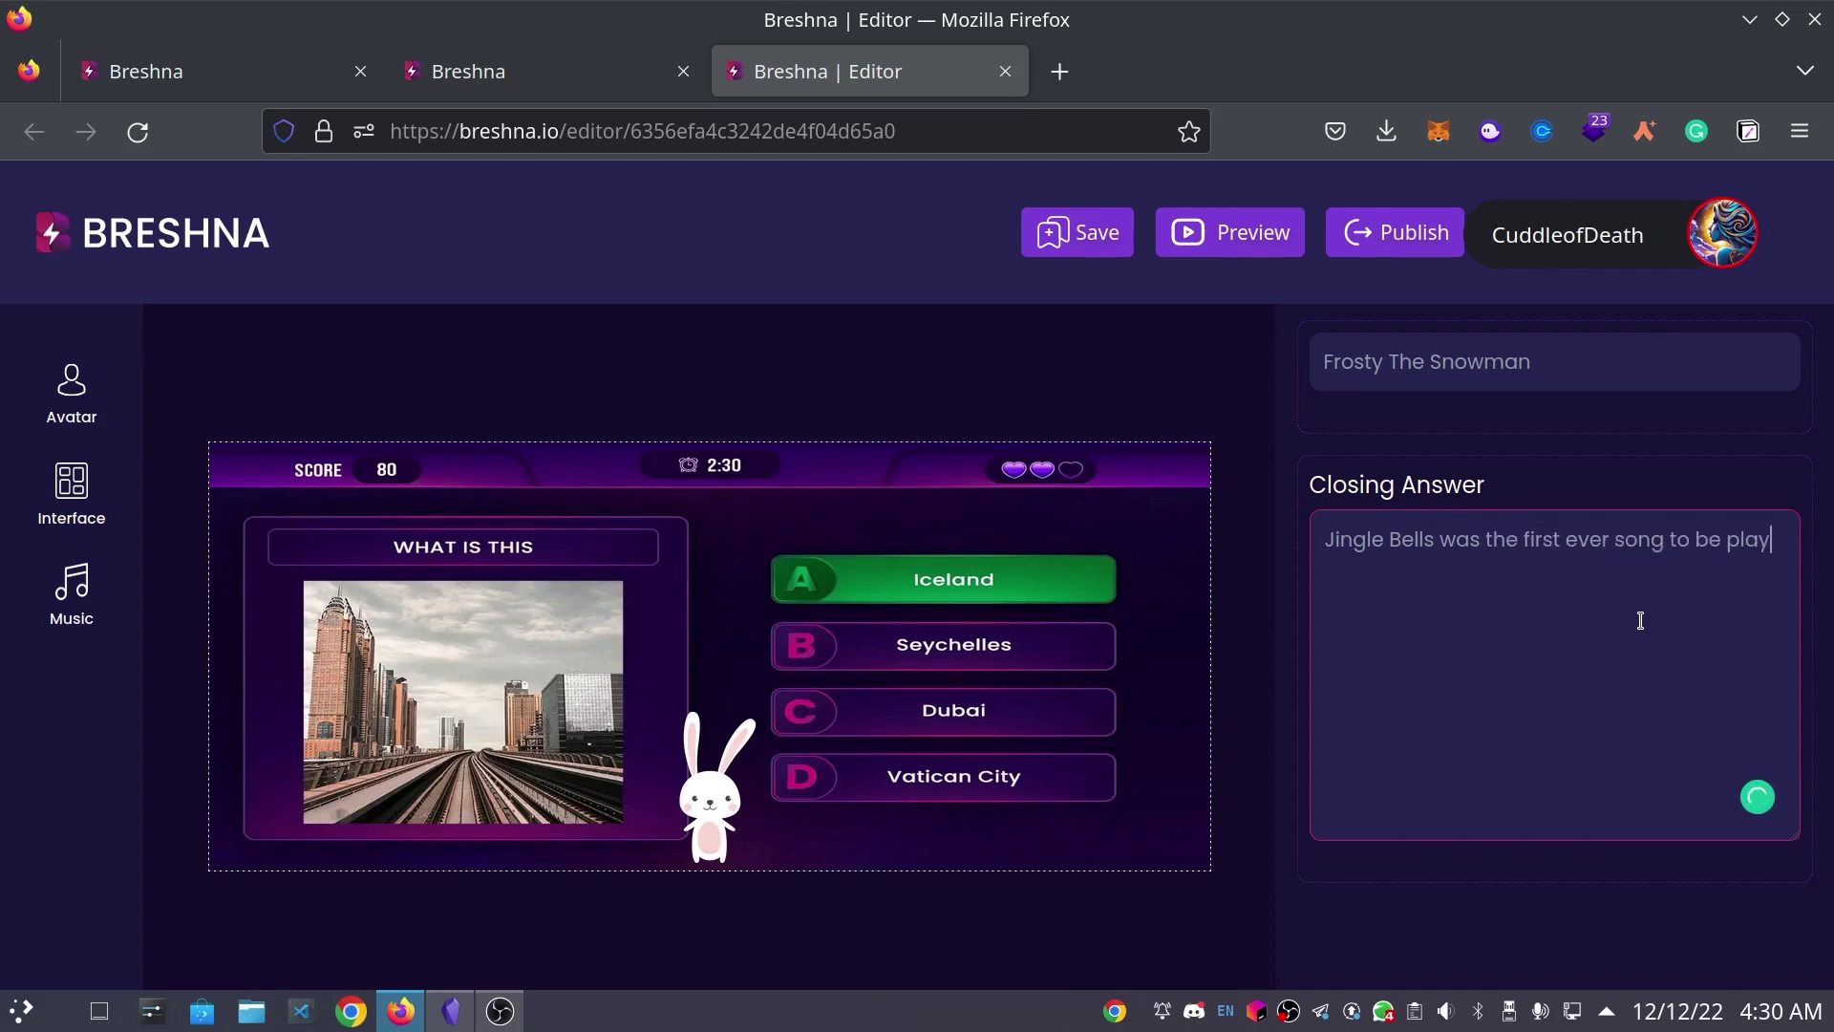
type("ed in space! C")
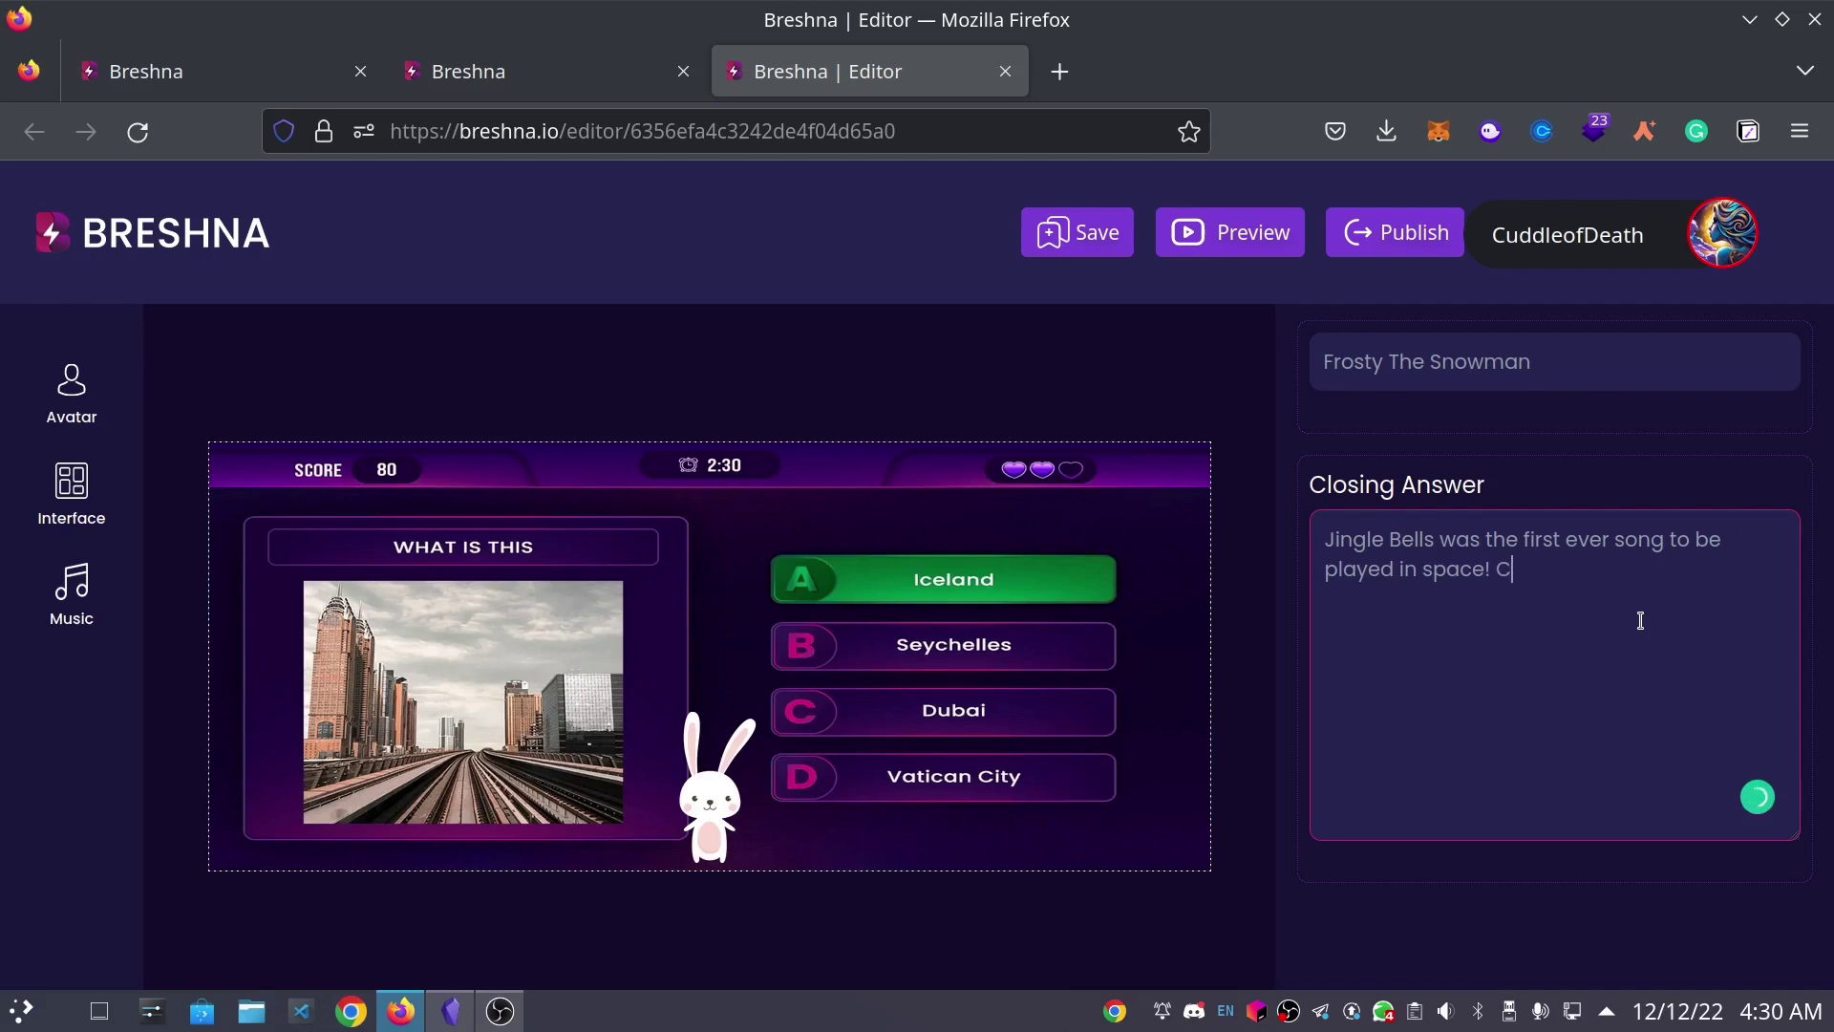
type("ongrats if you got it correct.")
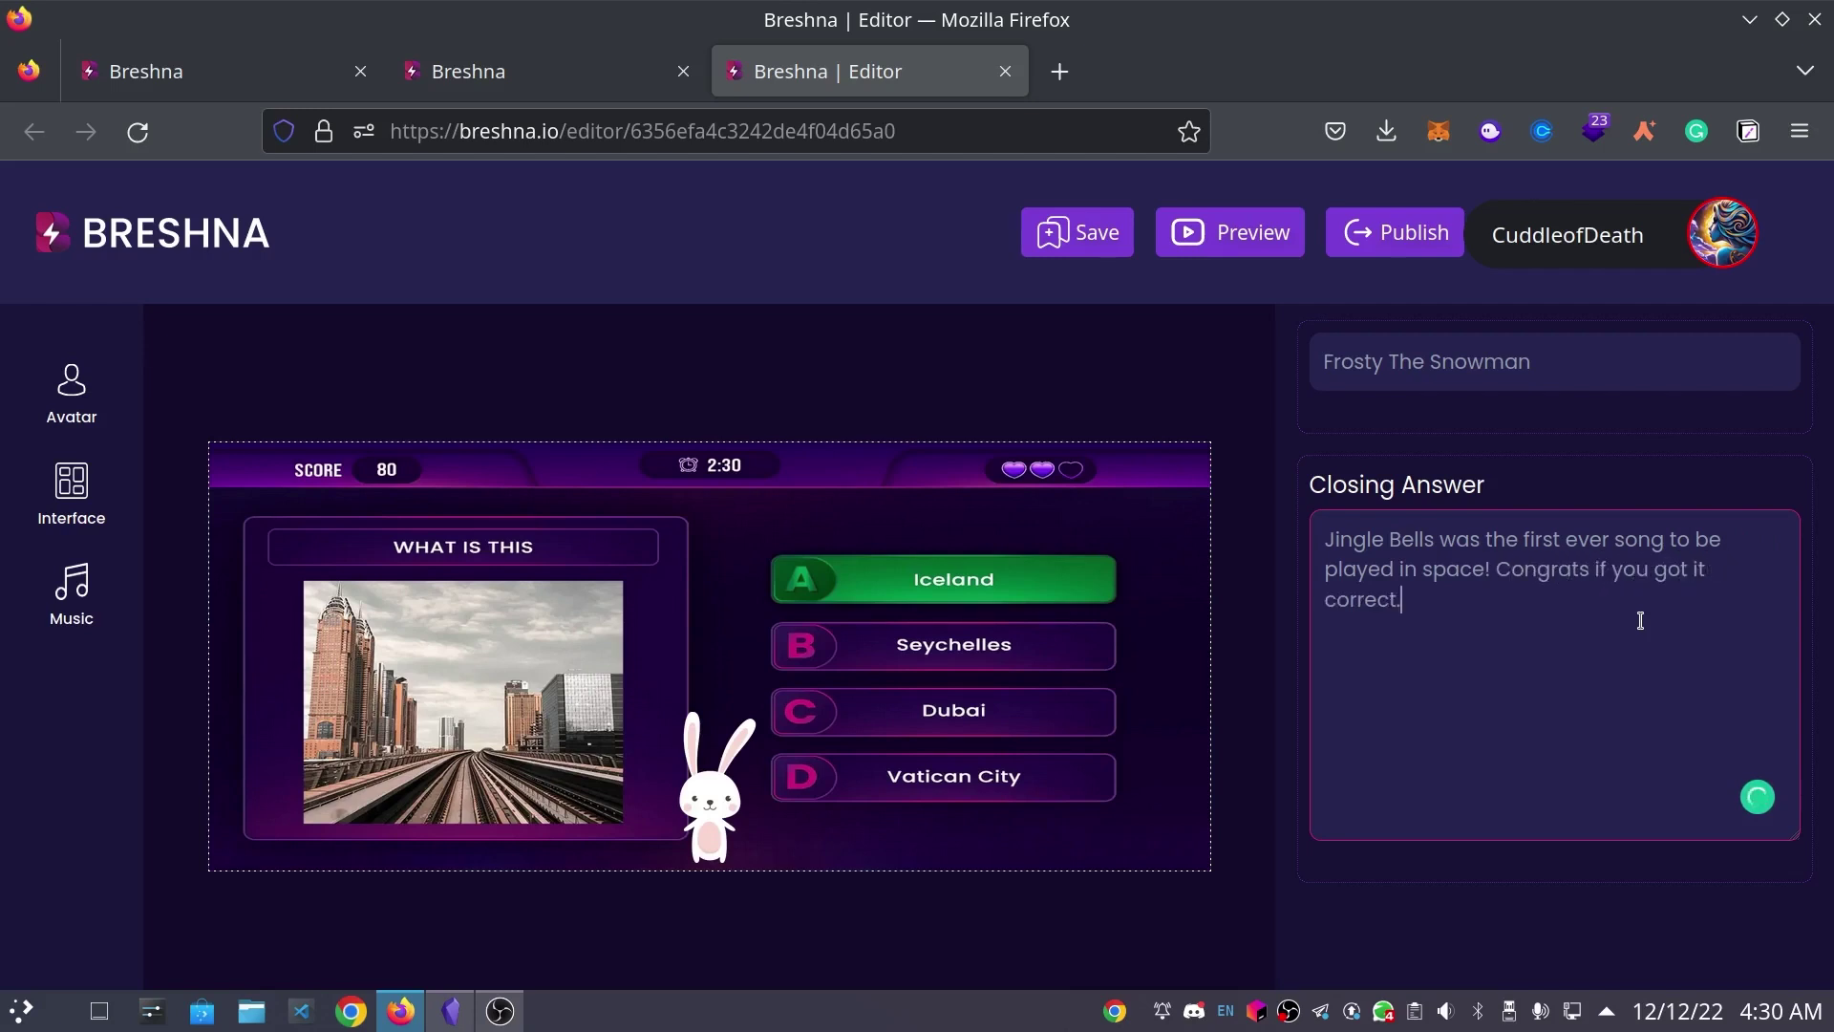
scroll(1560, 628, "down", 1)
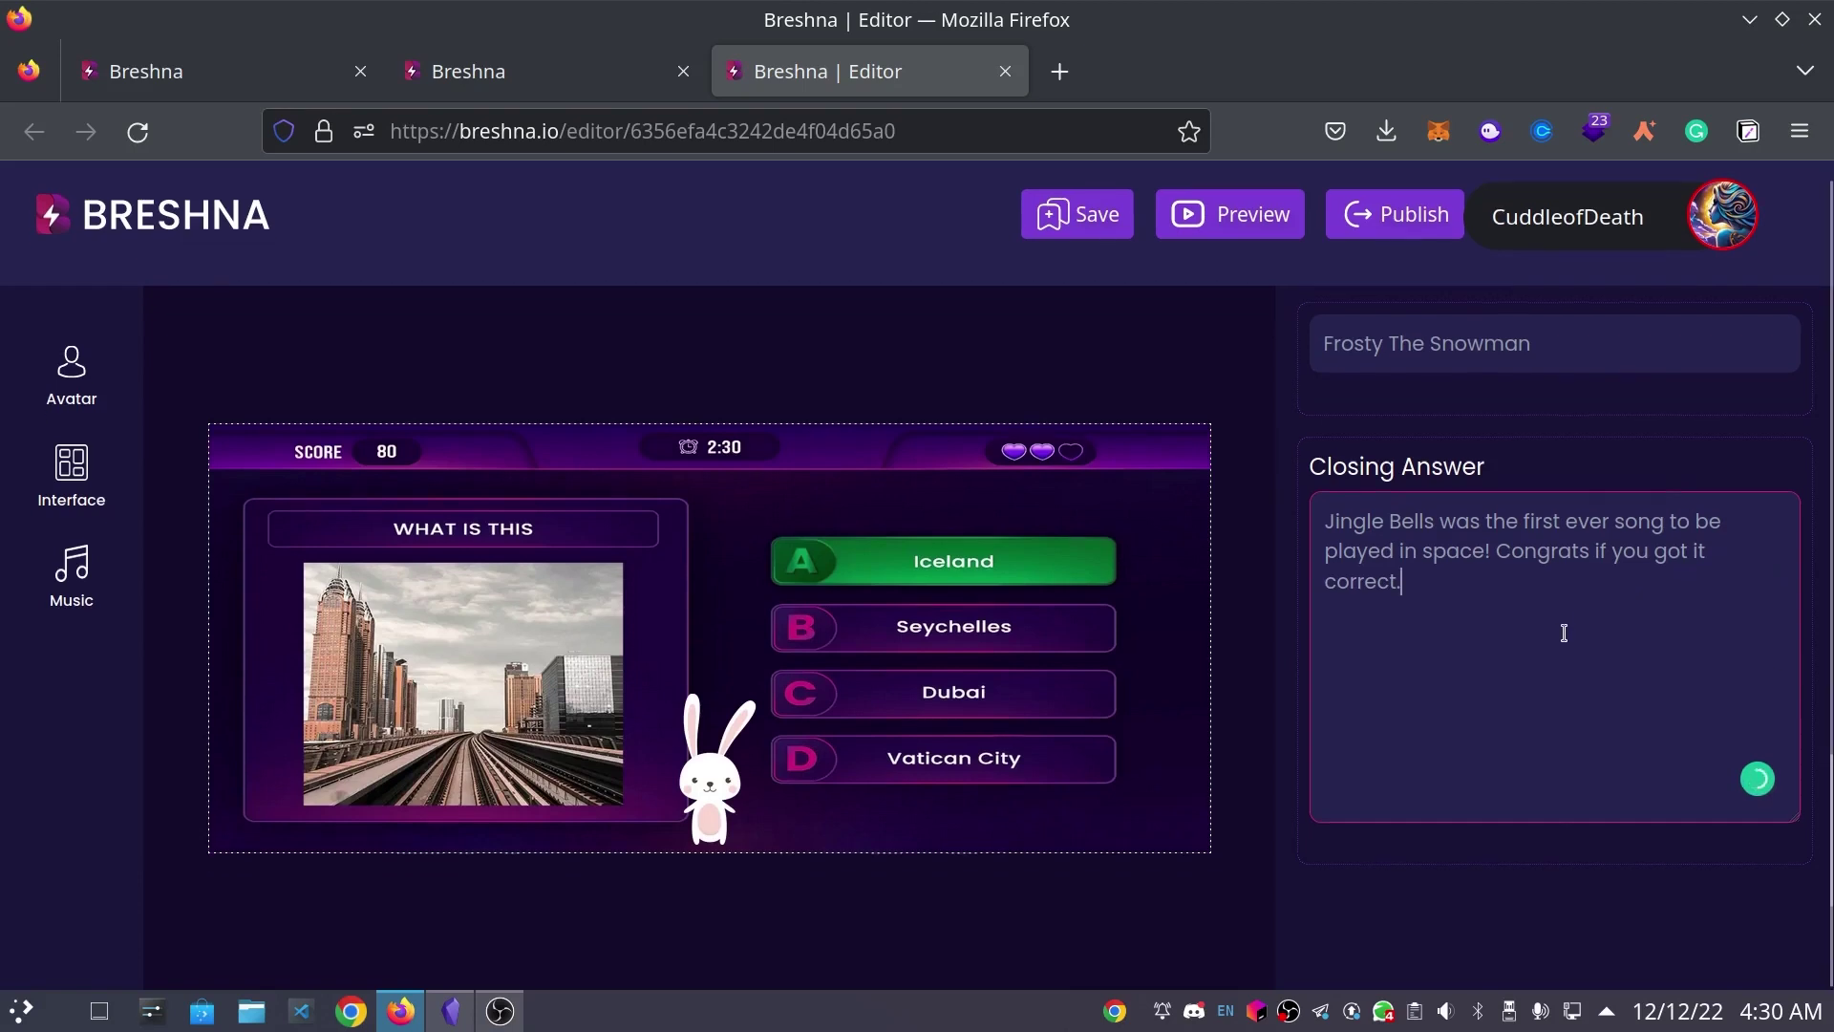
scroll(1626, 654, "up", 3)
- Add Question 4 asking 'What does mistletoe mean?' with answer 'Dung on a twig'
scroll(1626, 659, "up", 10)
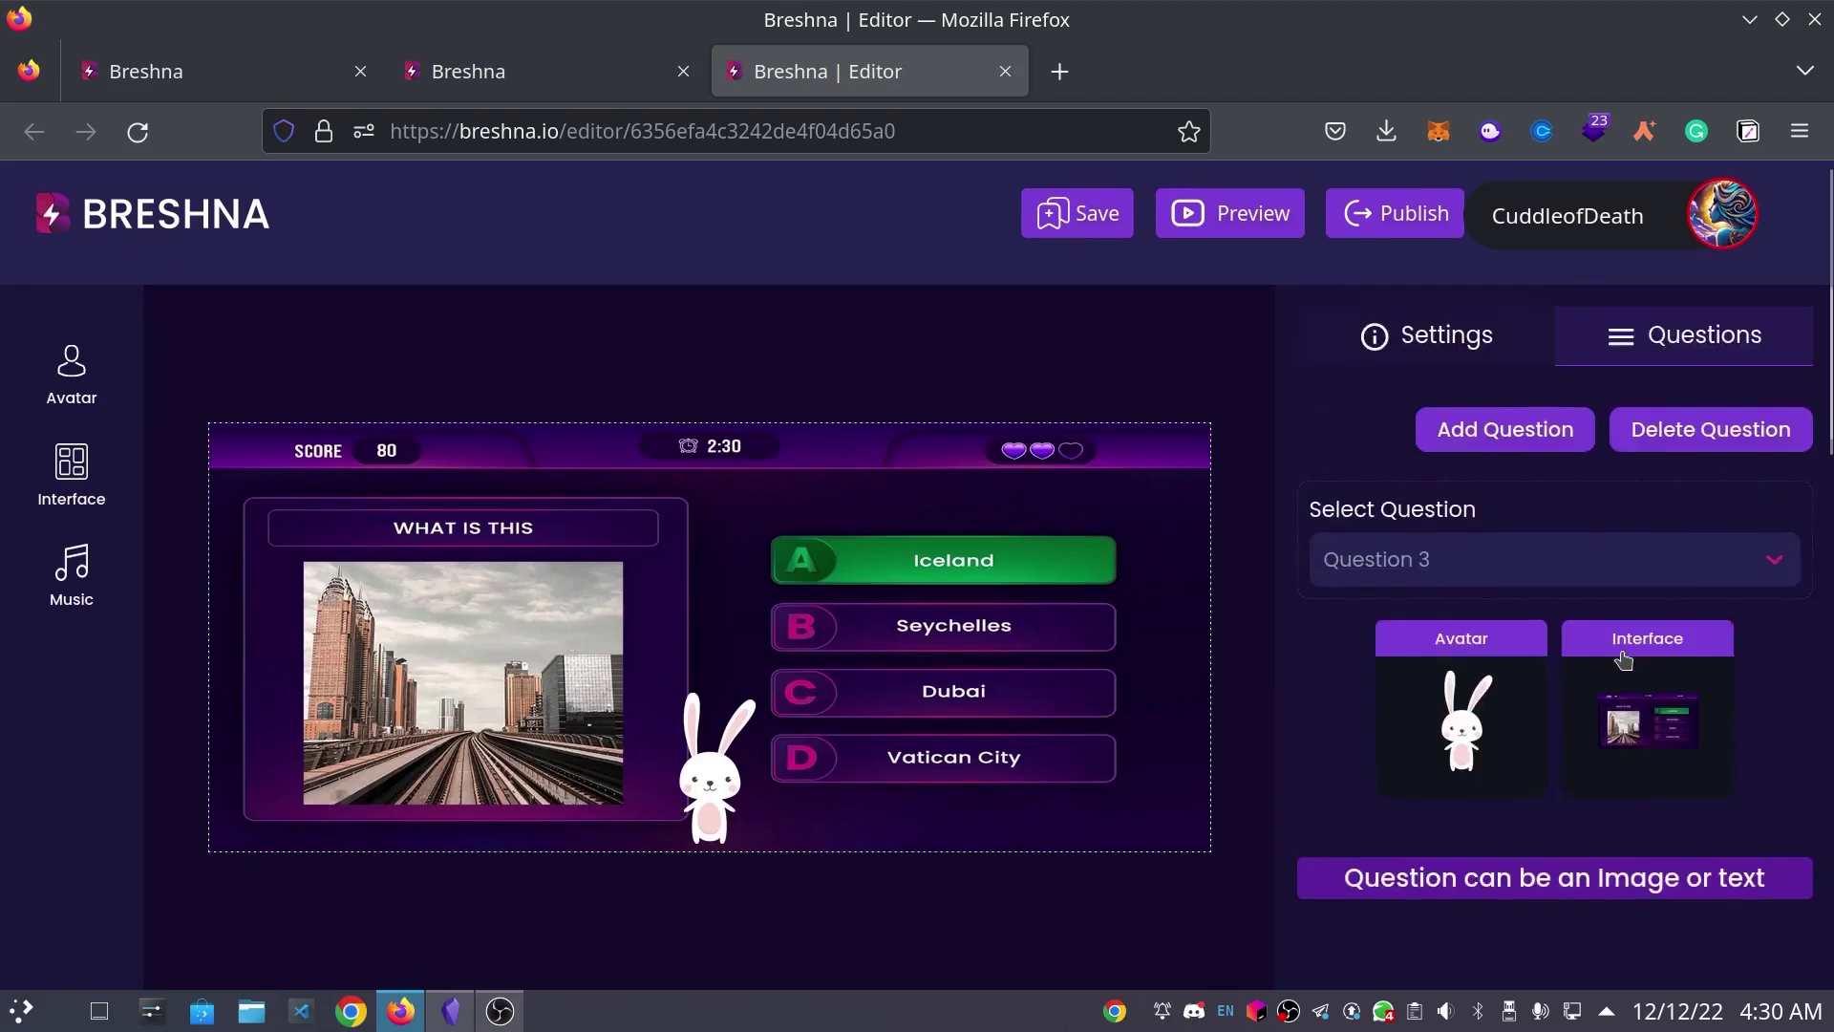
left_click(1542, 441)
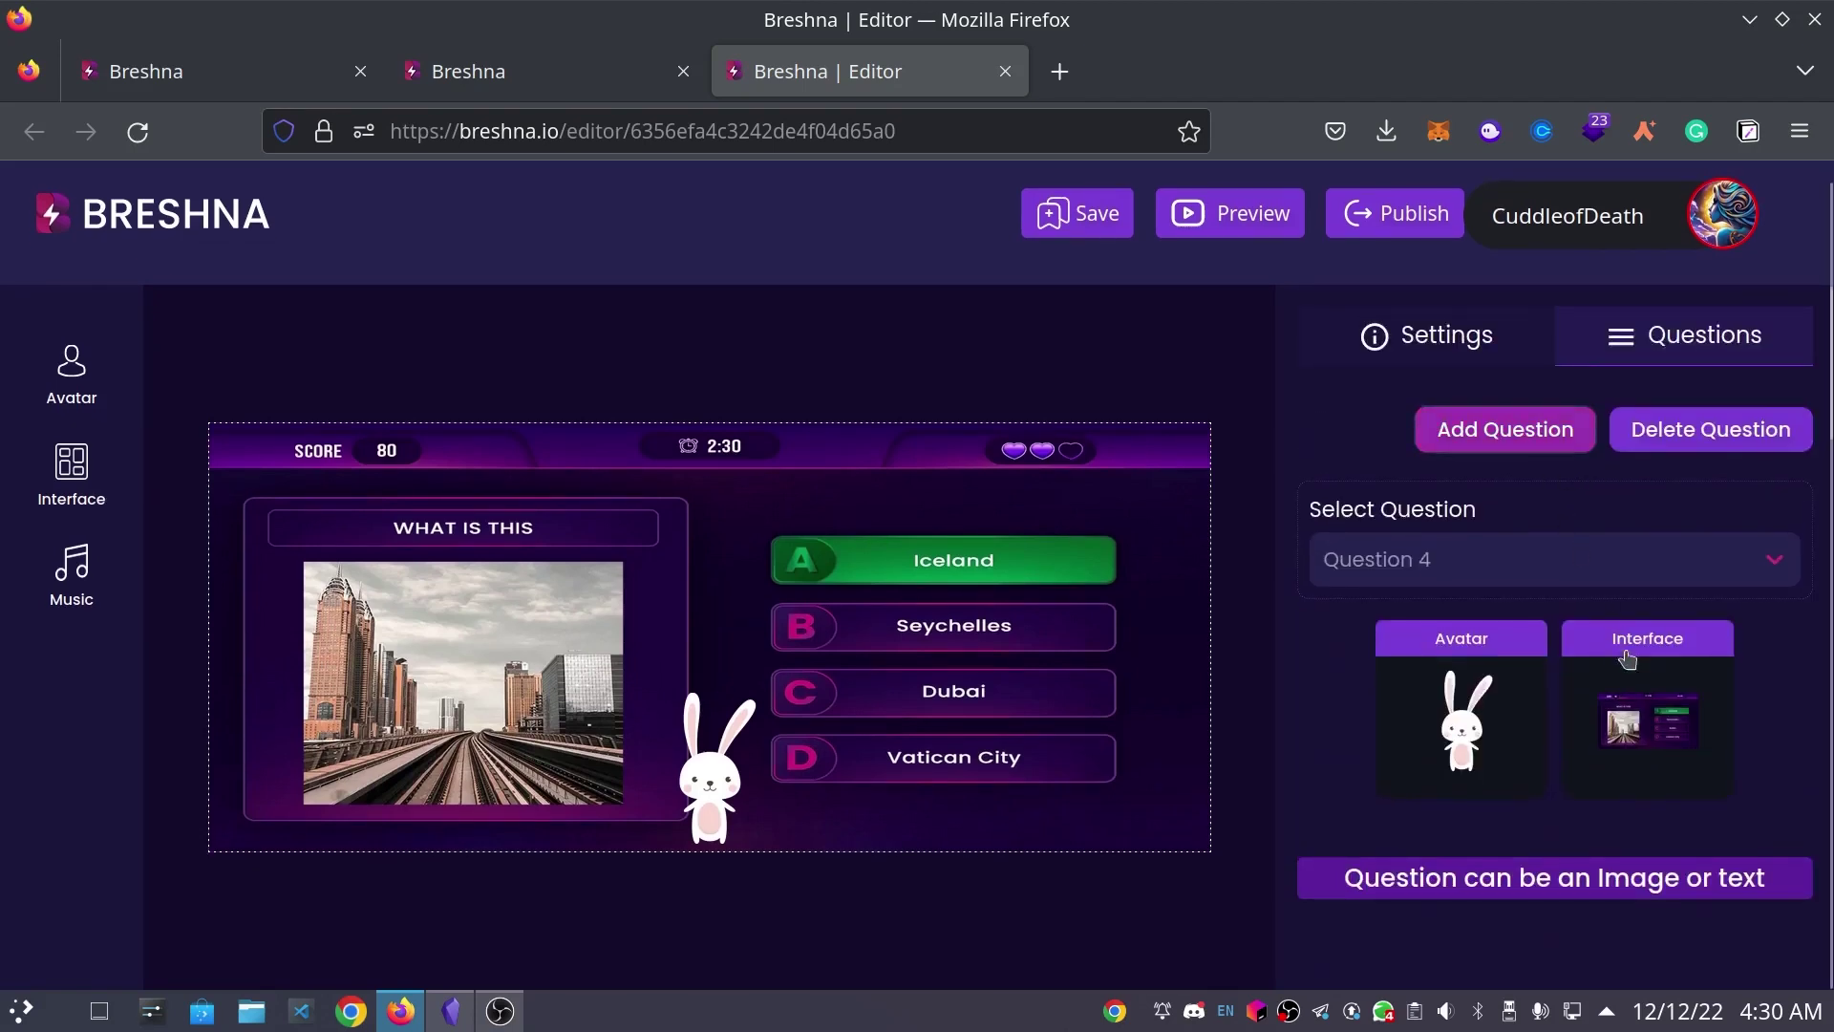
scroll(1466, 692, "down", 2)
scroll(1466, 692, "down", 8)
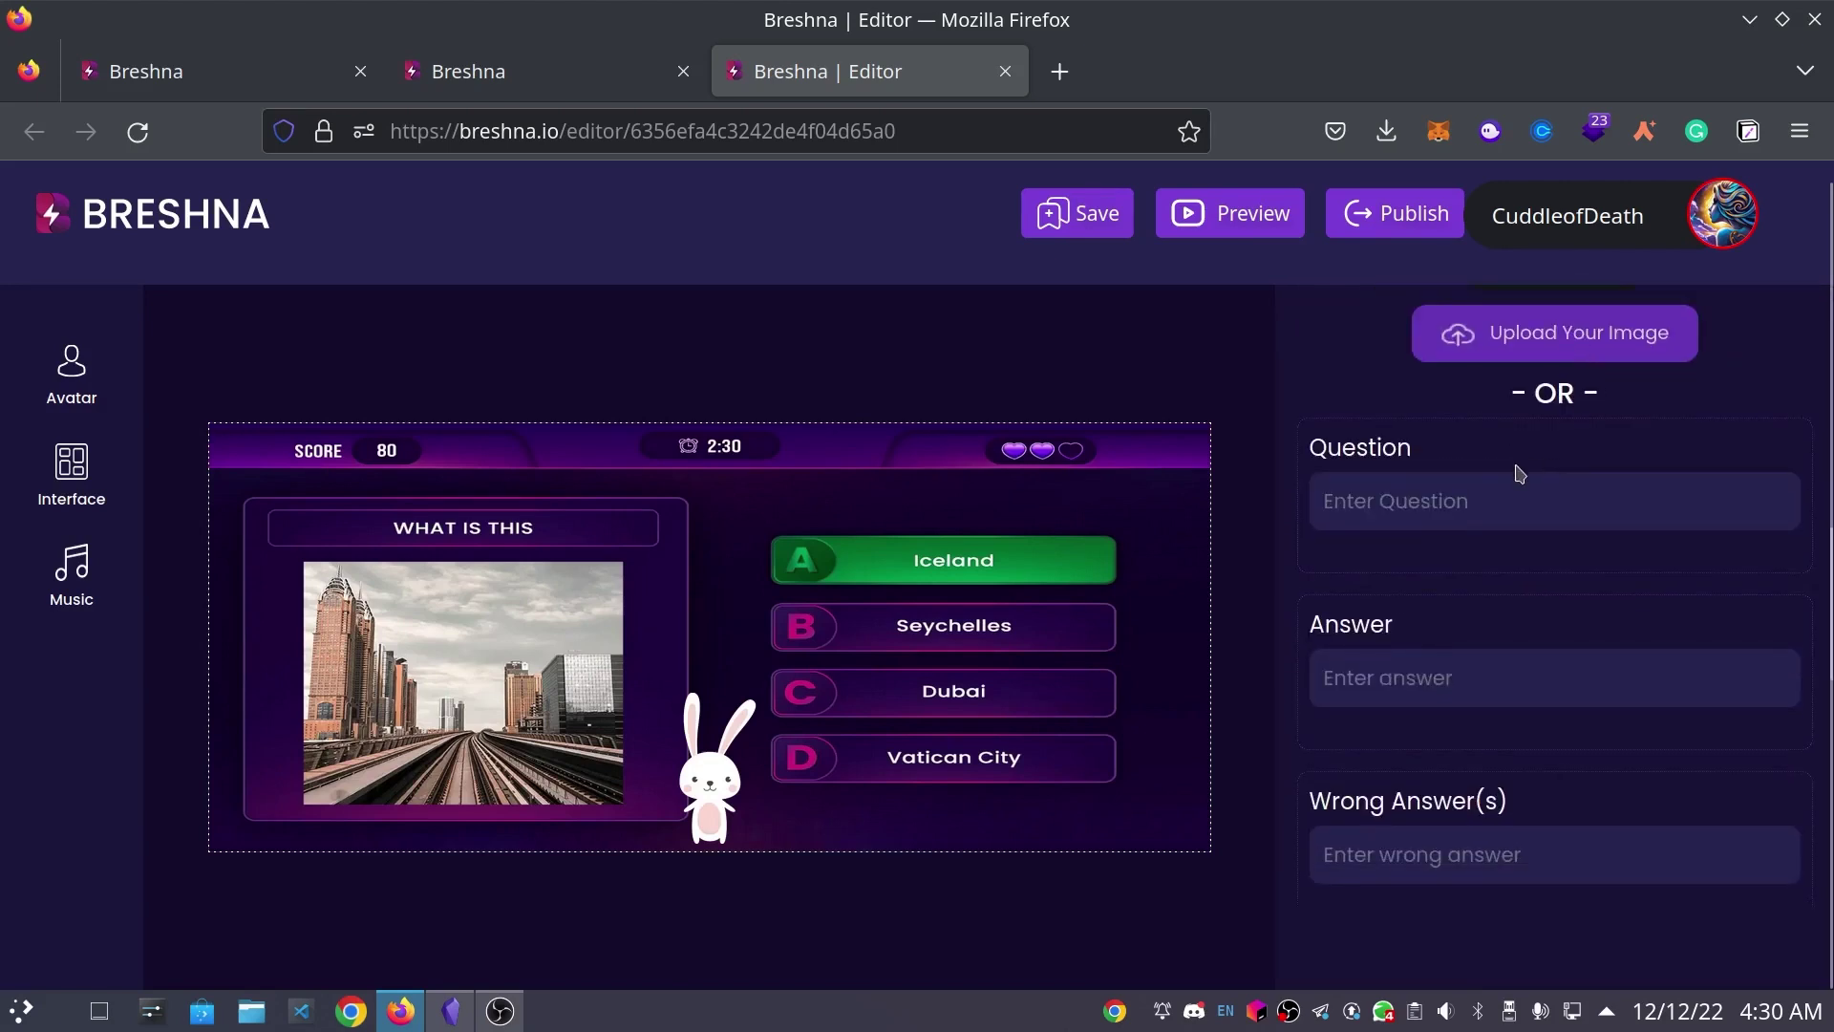
left_click(1480, 501)
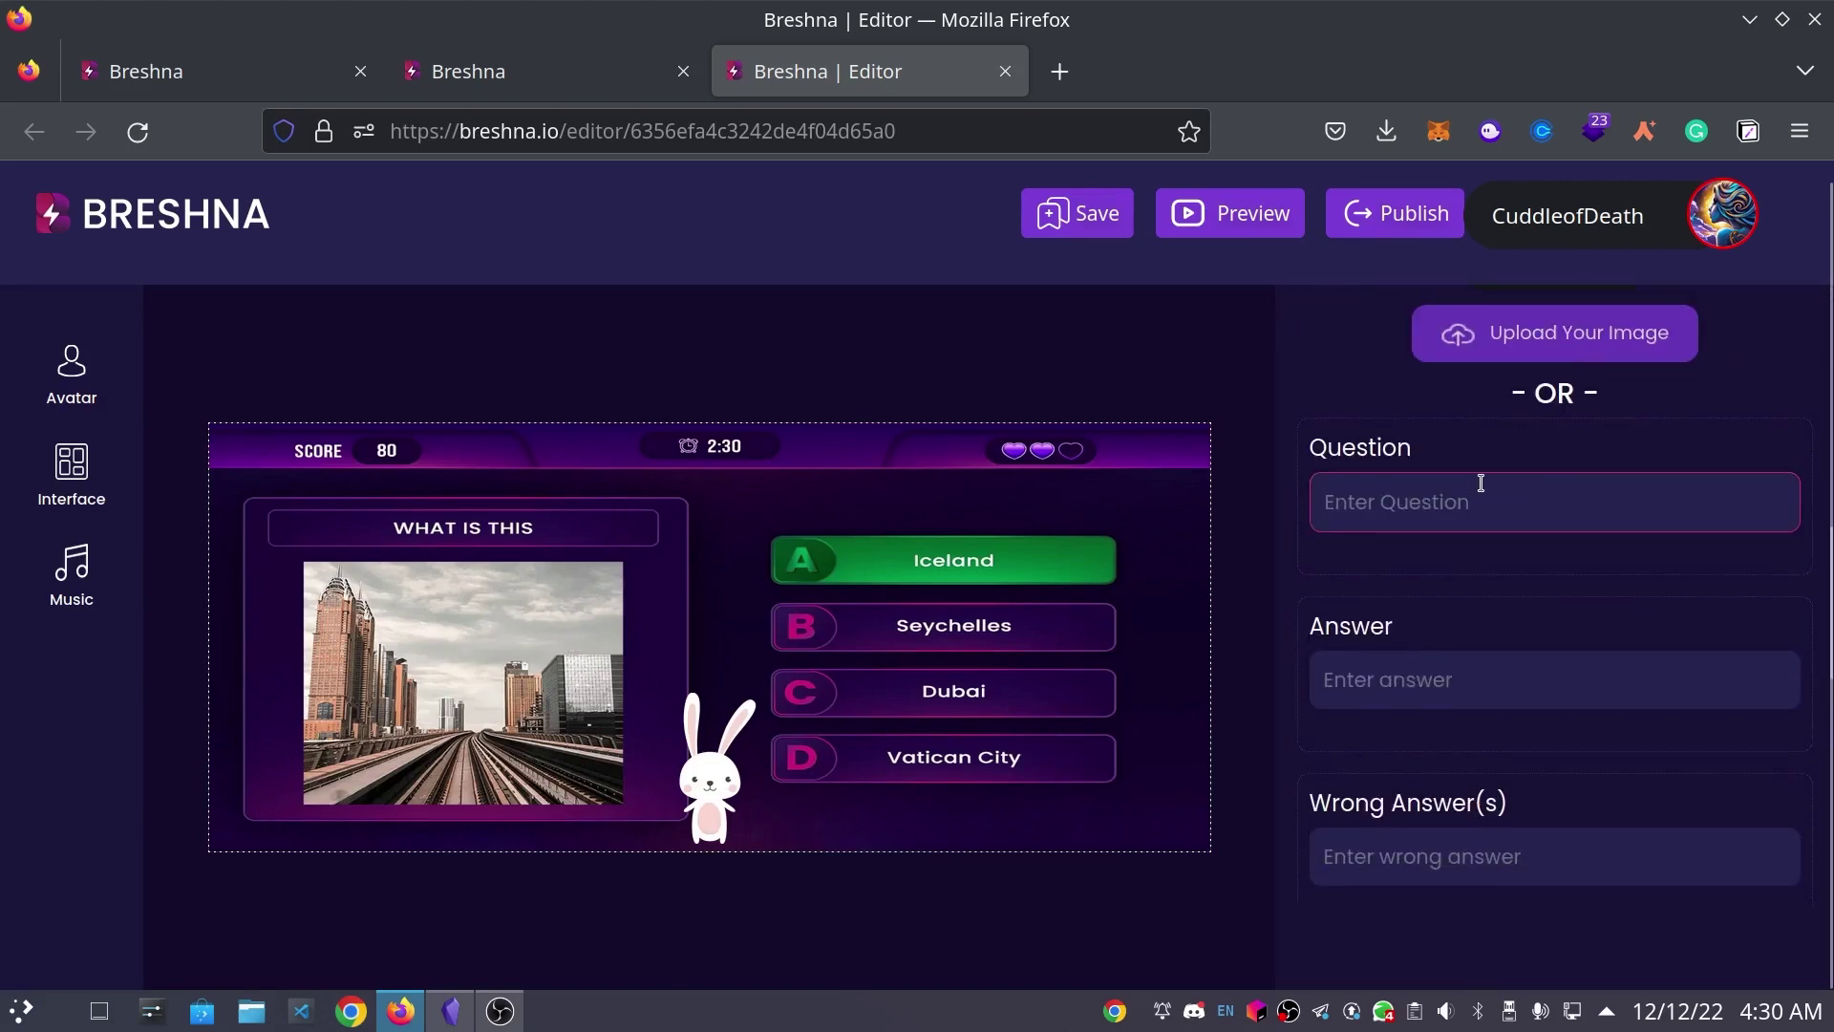
type("What does")
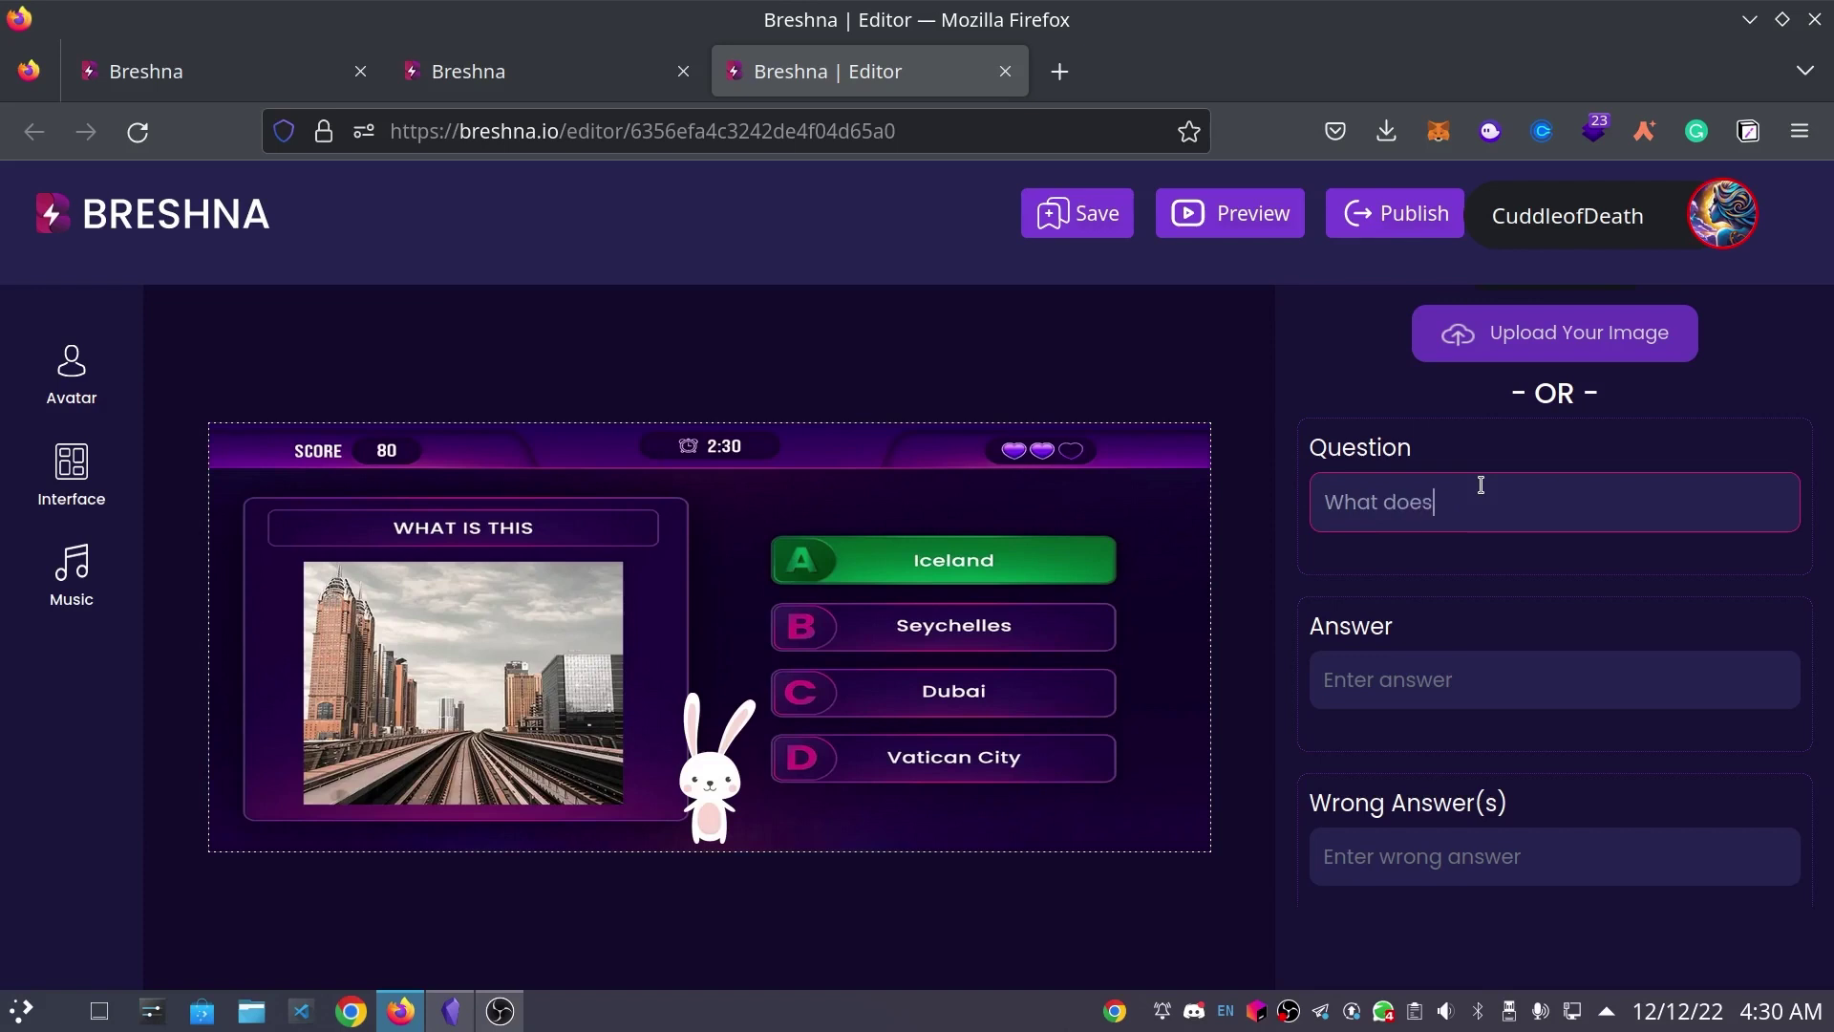
type(" mistletoe mean?")
key("Tab")
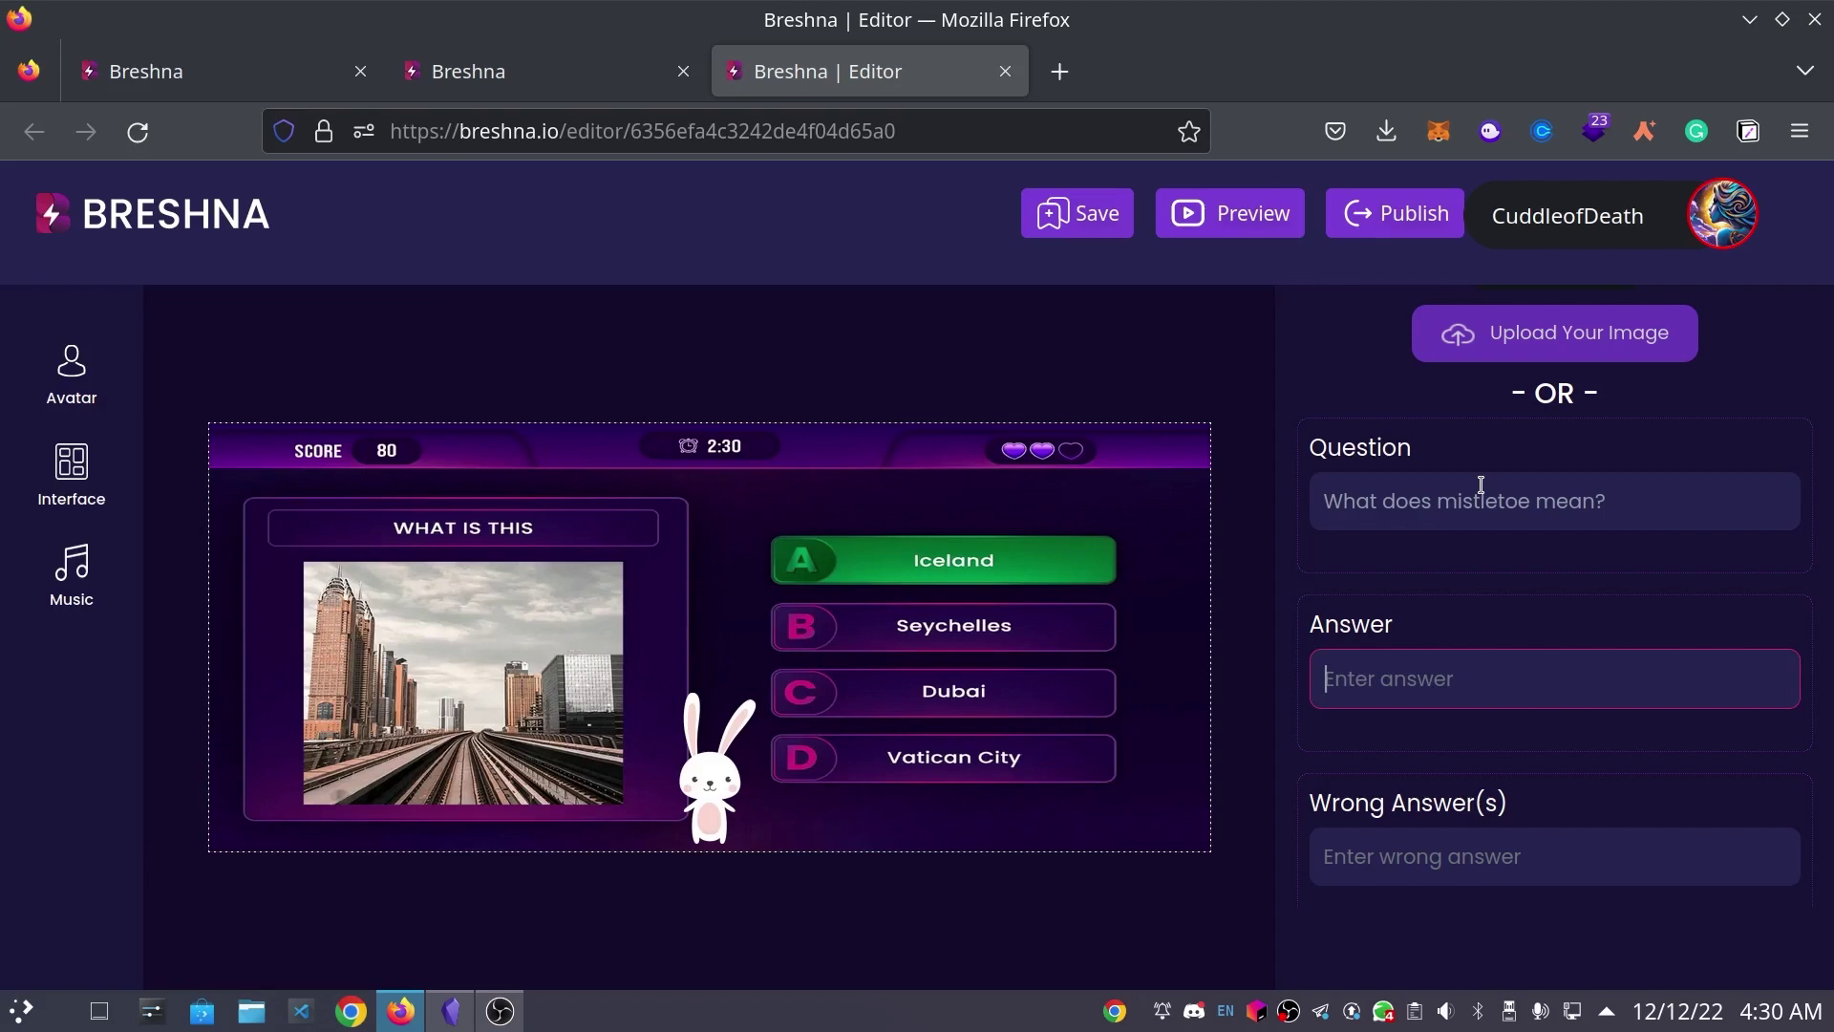
type("Dung on a twig")
- Enter wrong answers Branch of love, Stick of magic and The kissing twig
key("Tab")
type("B")
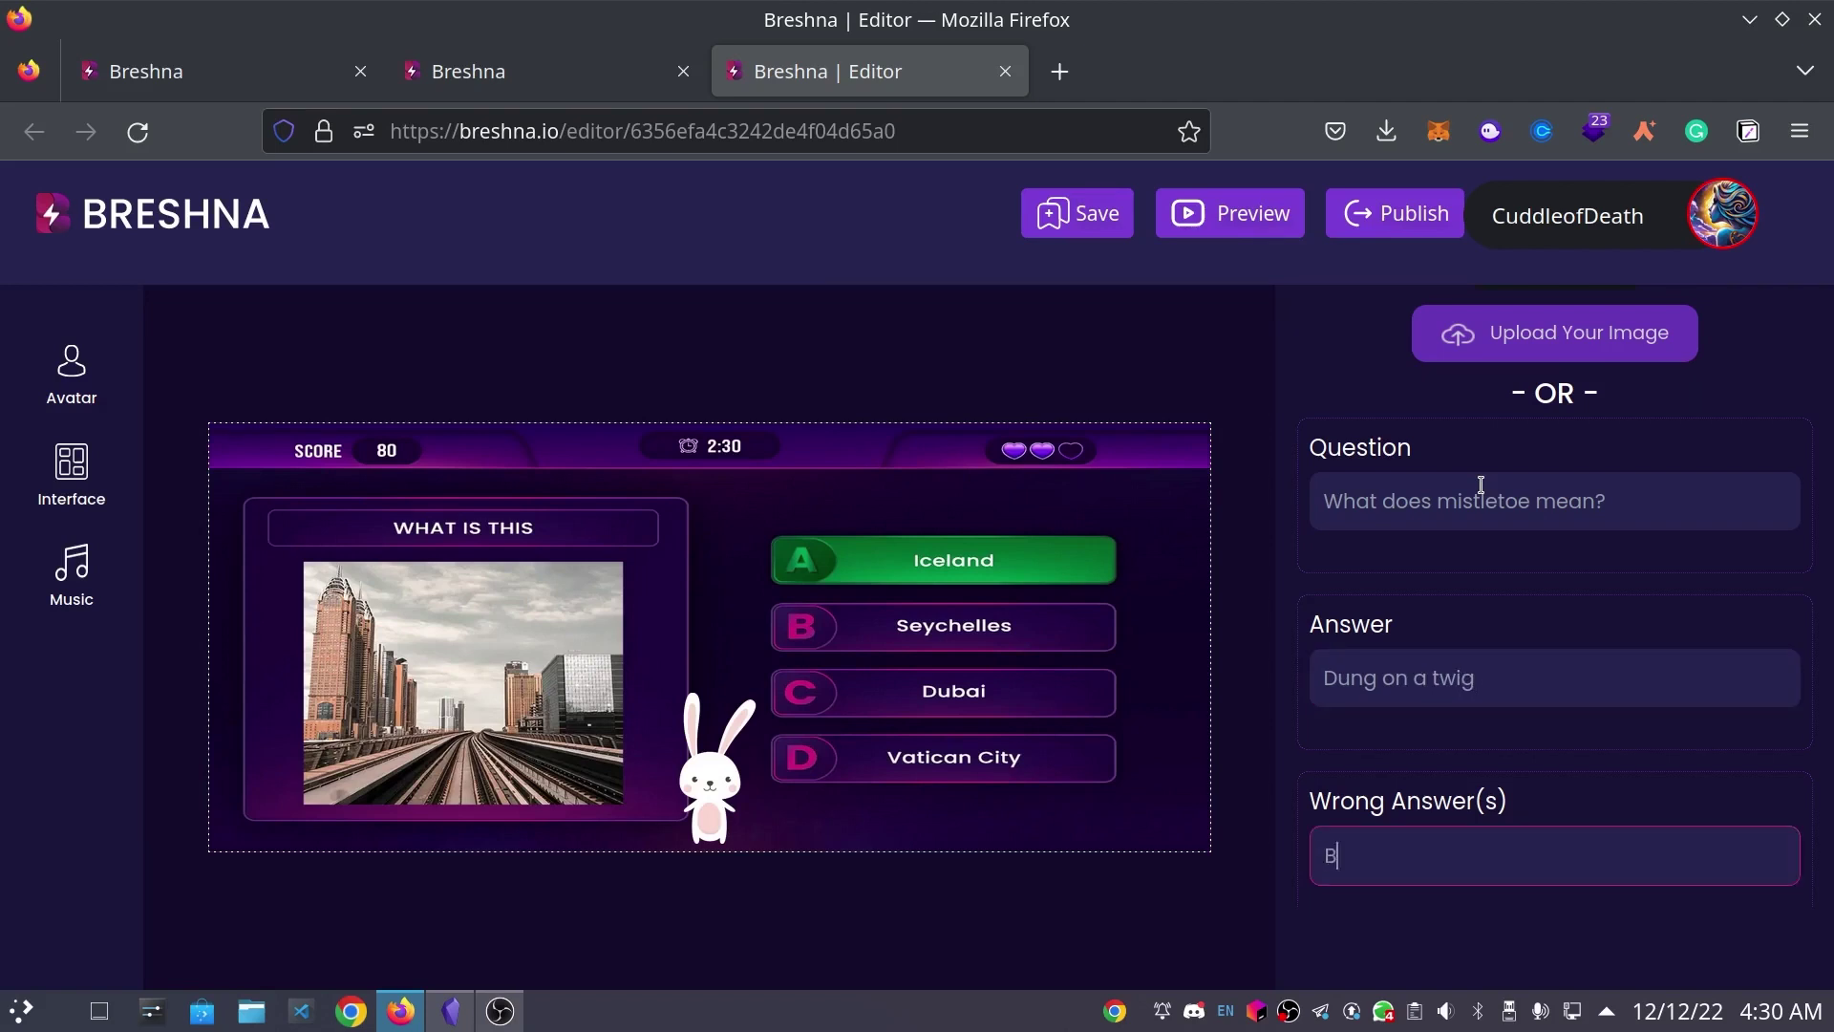
type("ranch of love")
scroll(1560, 560, "down", 2)
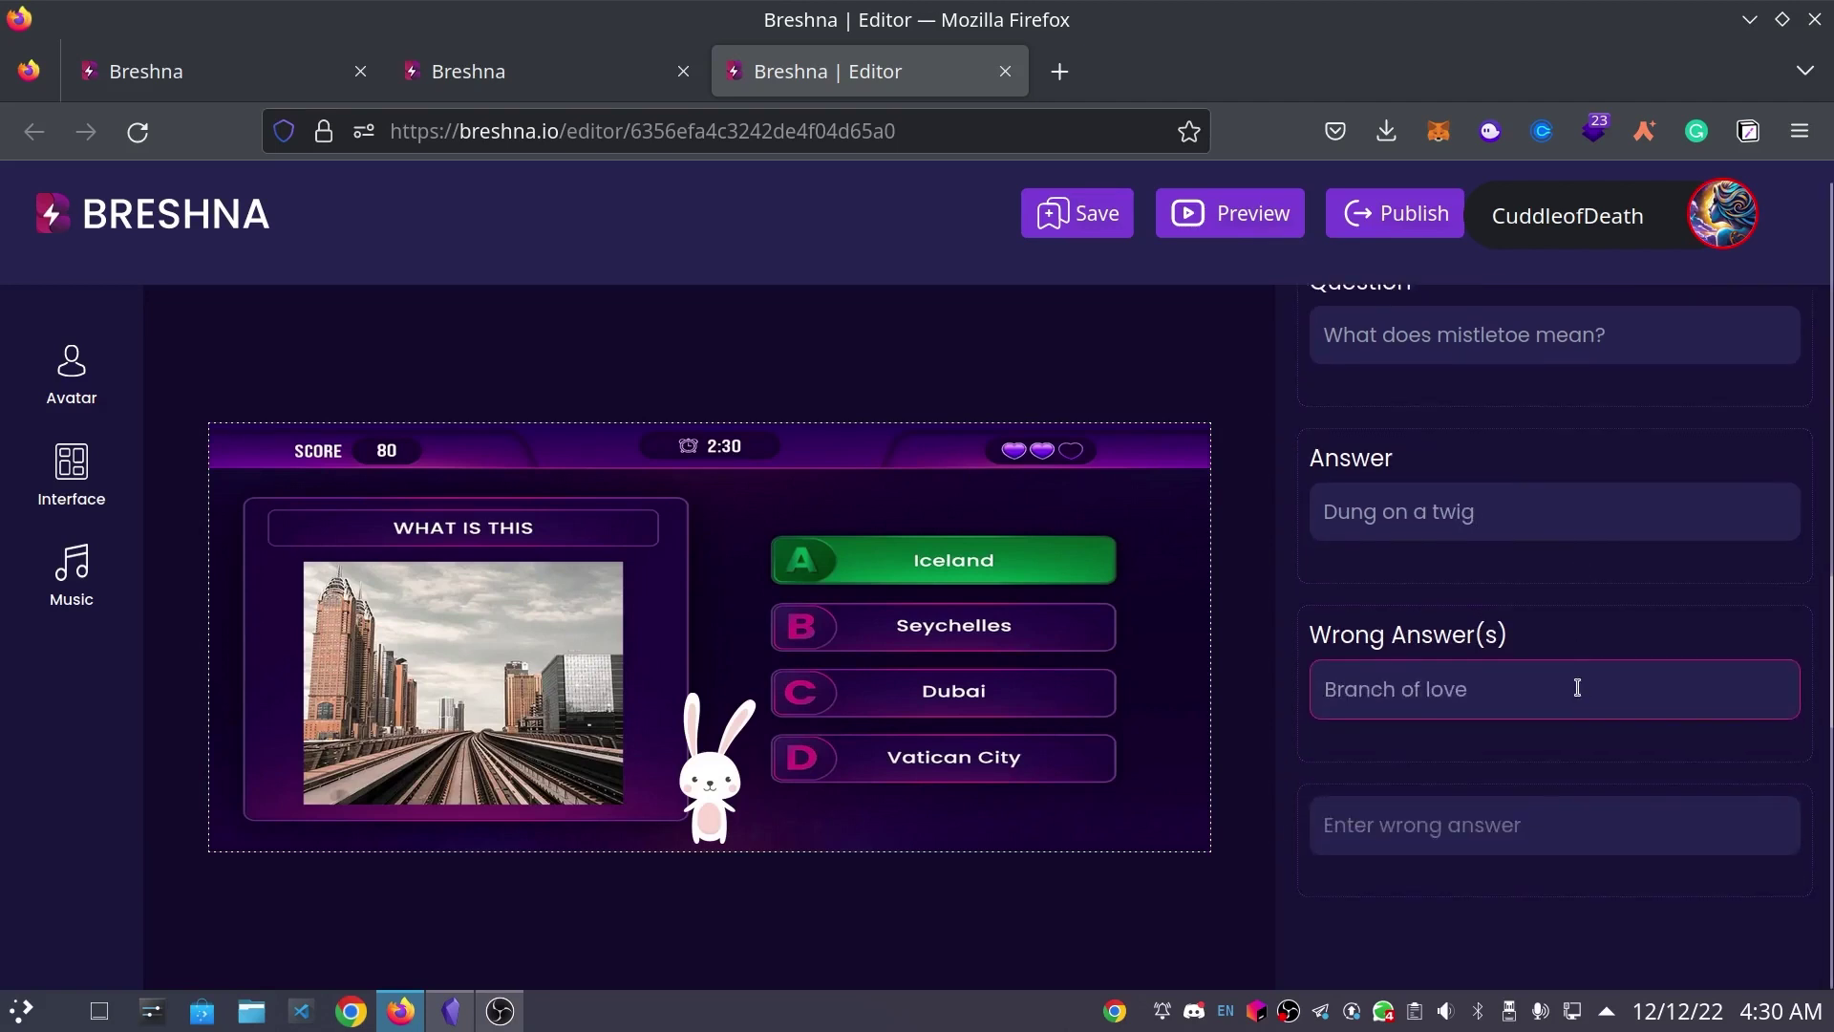
left_click(1510, 812)
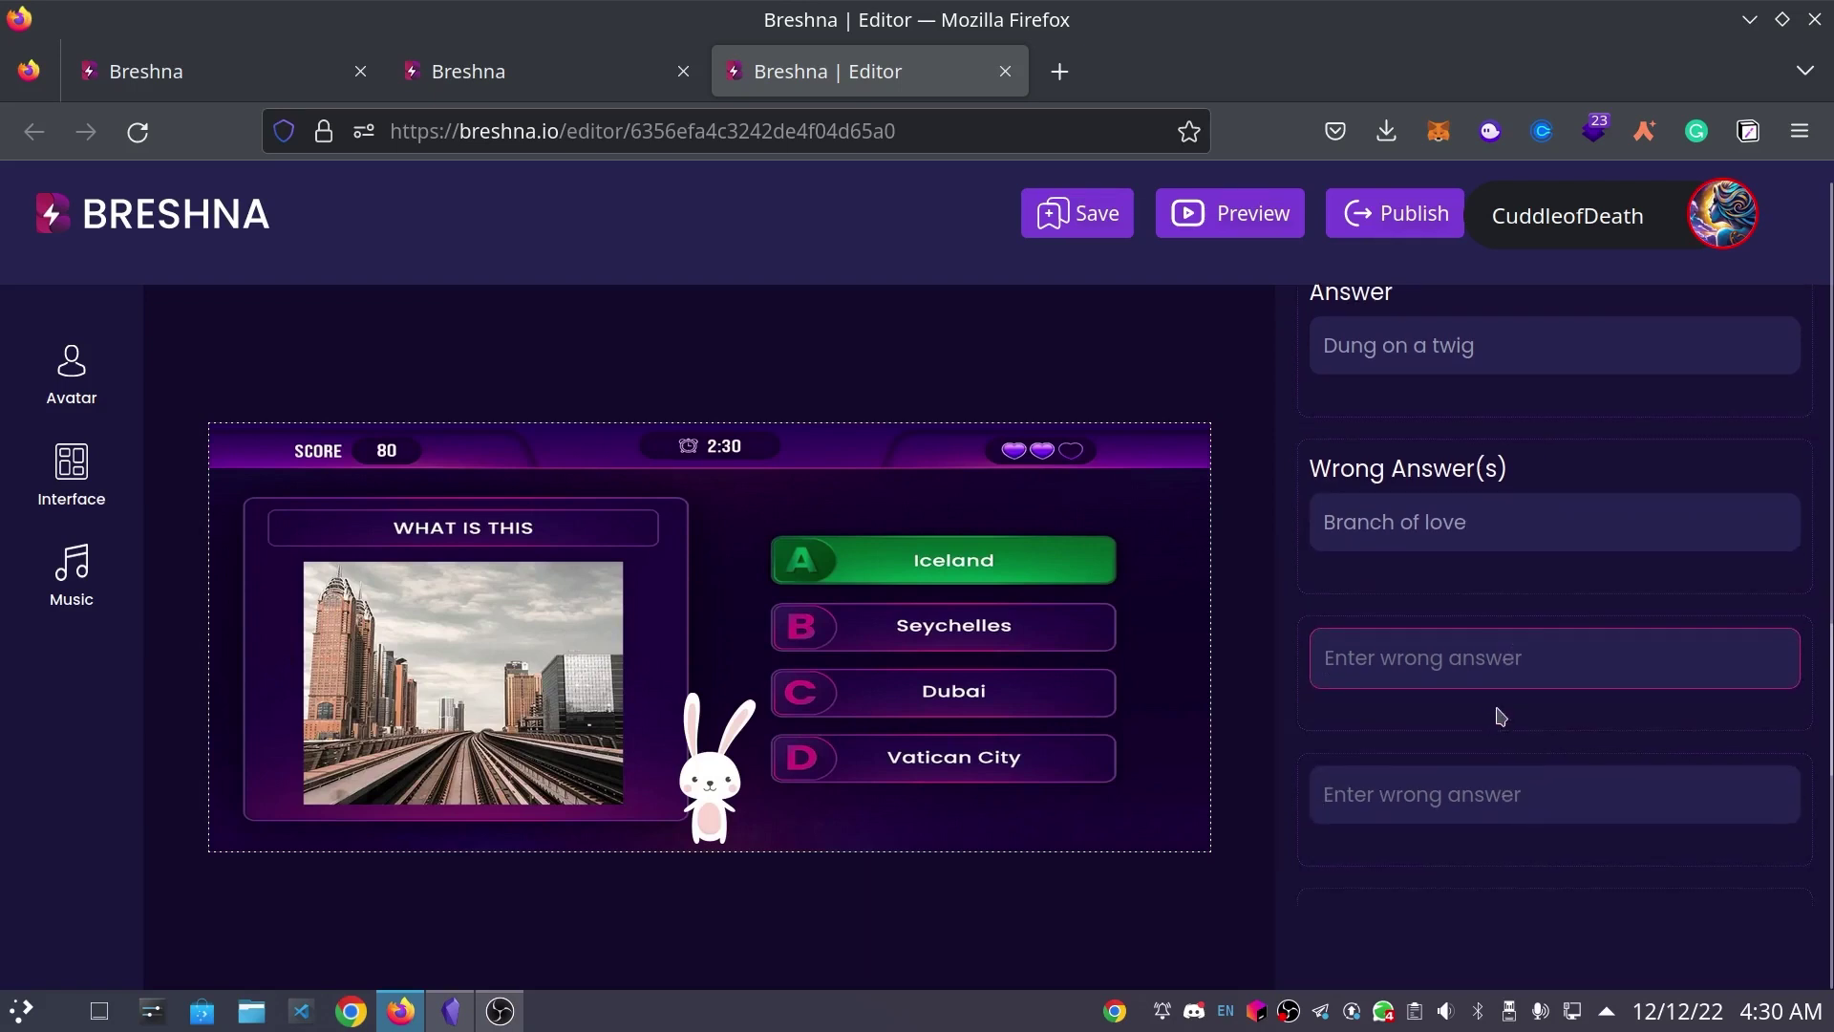
type("Stick of magic")
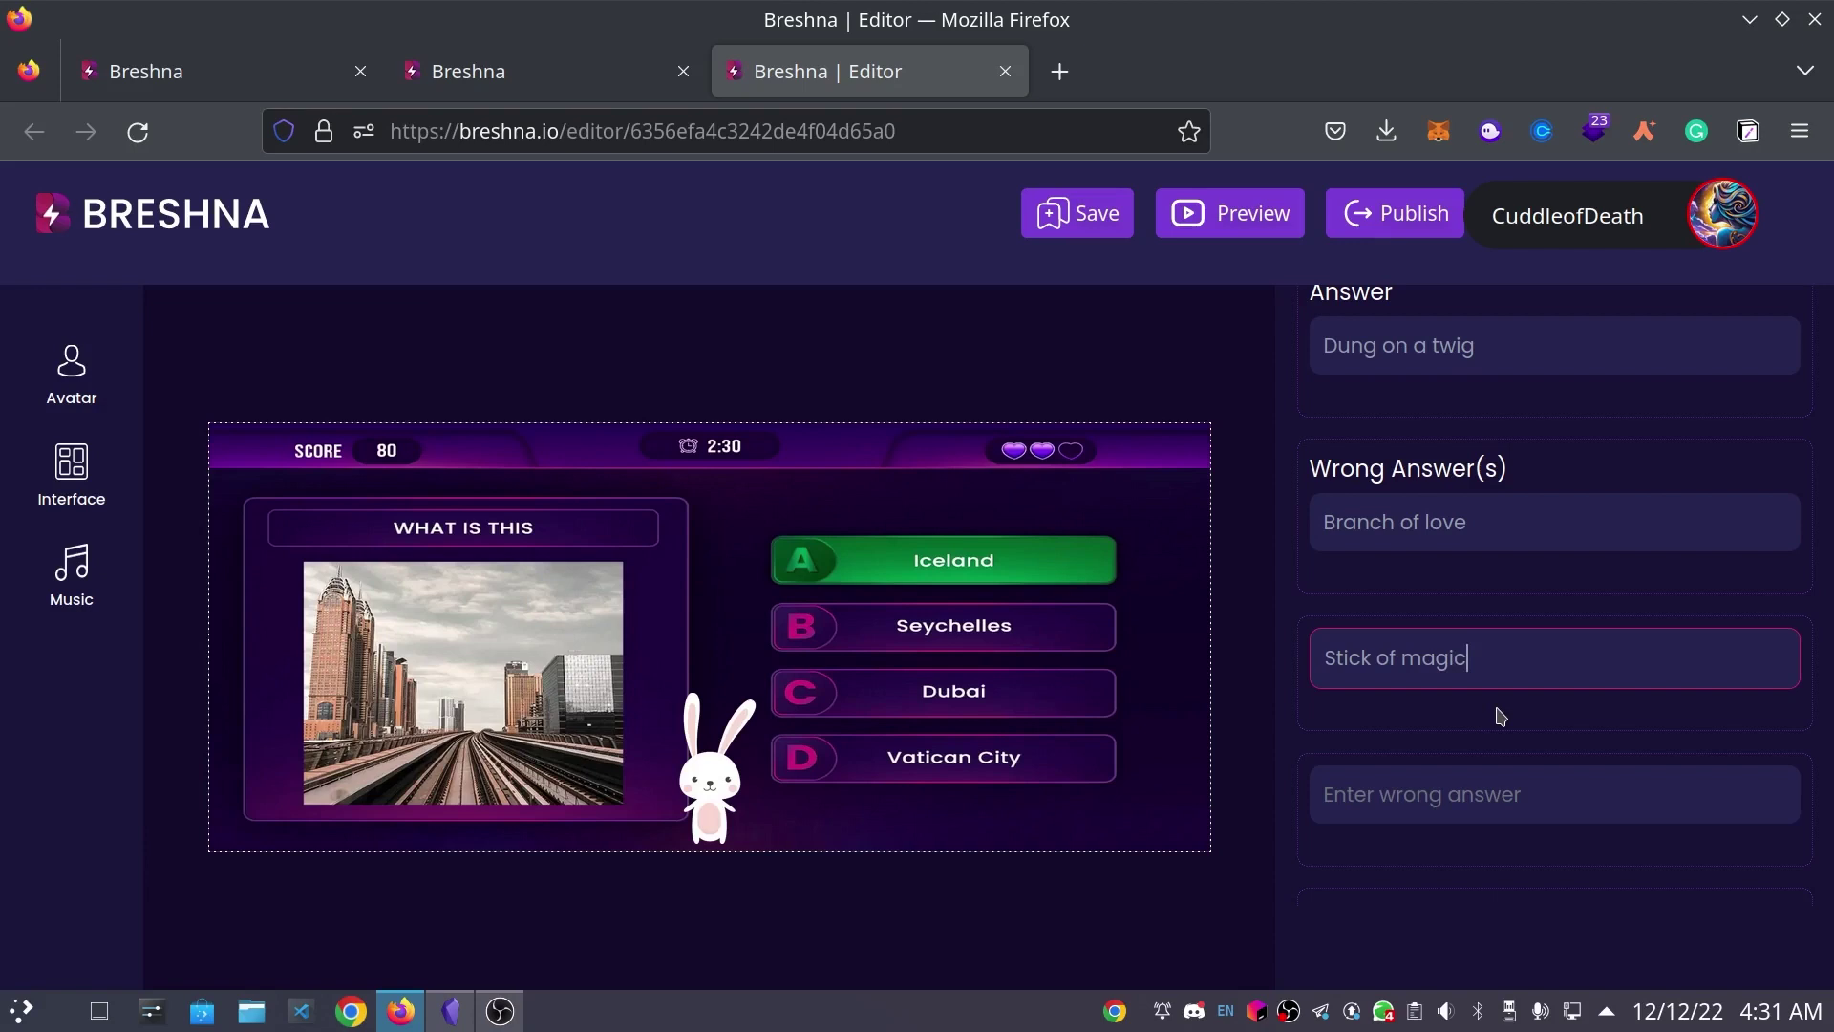
key("Tab")
type("T")
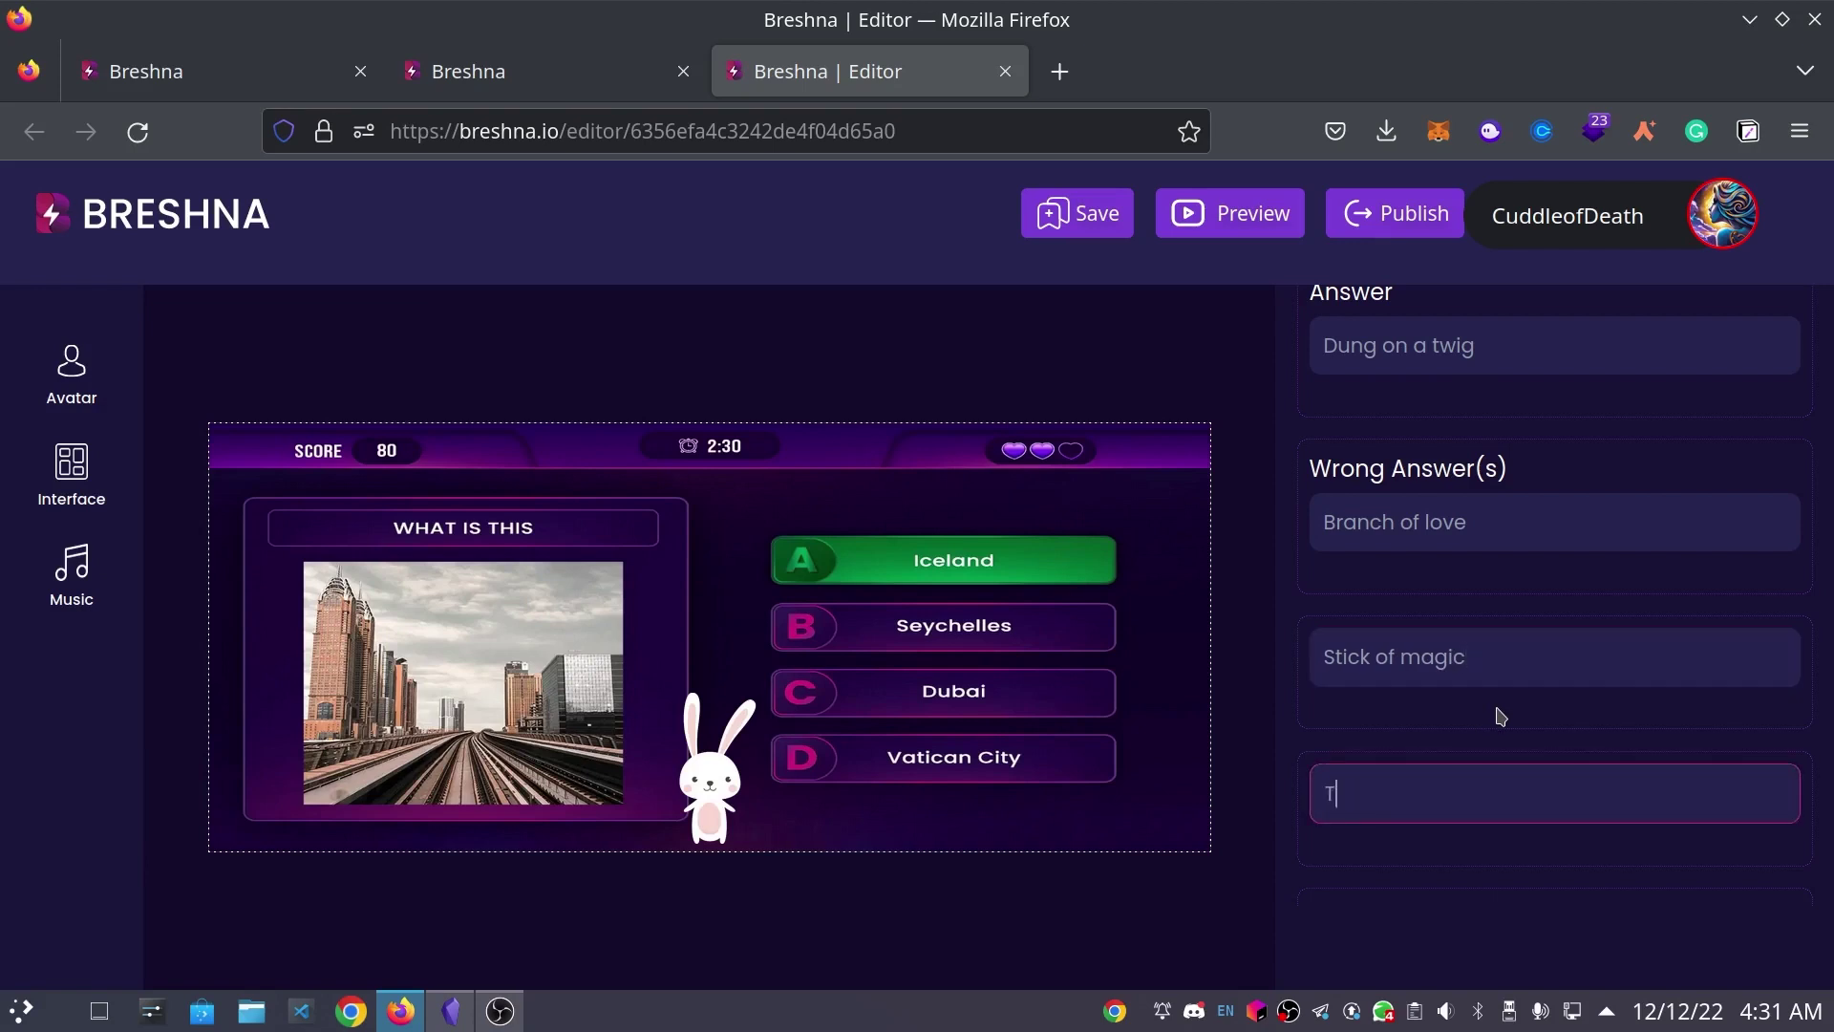
type("he kissing twig")
key("Tab")
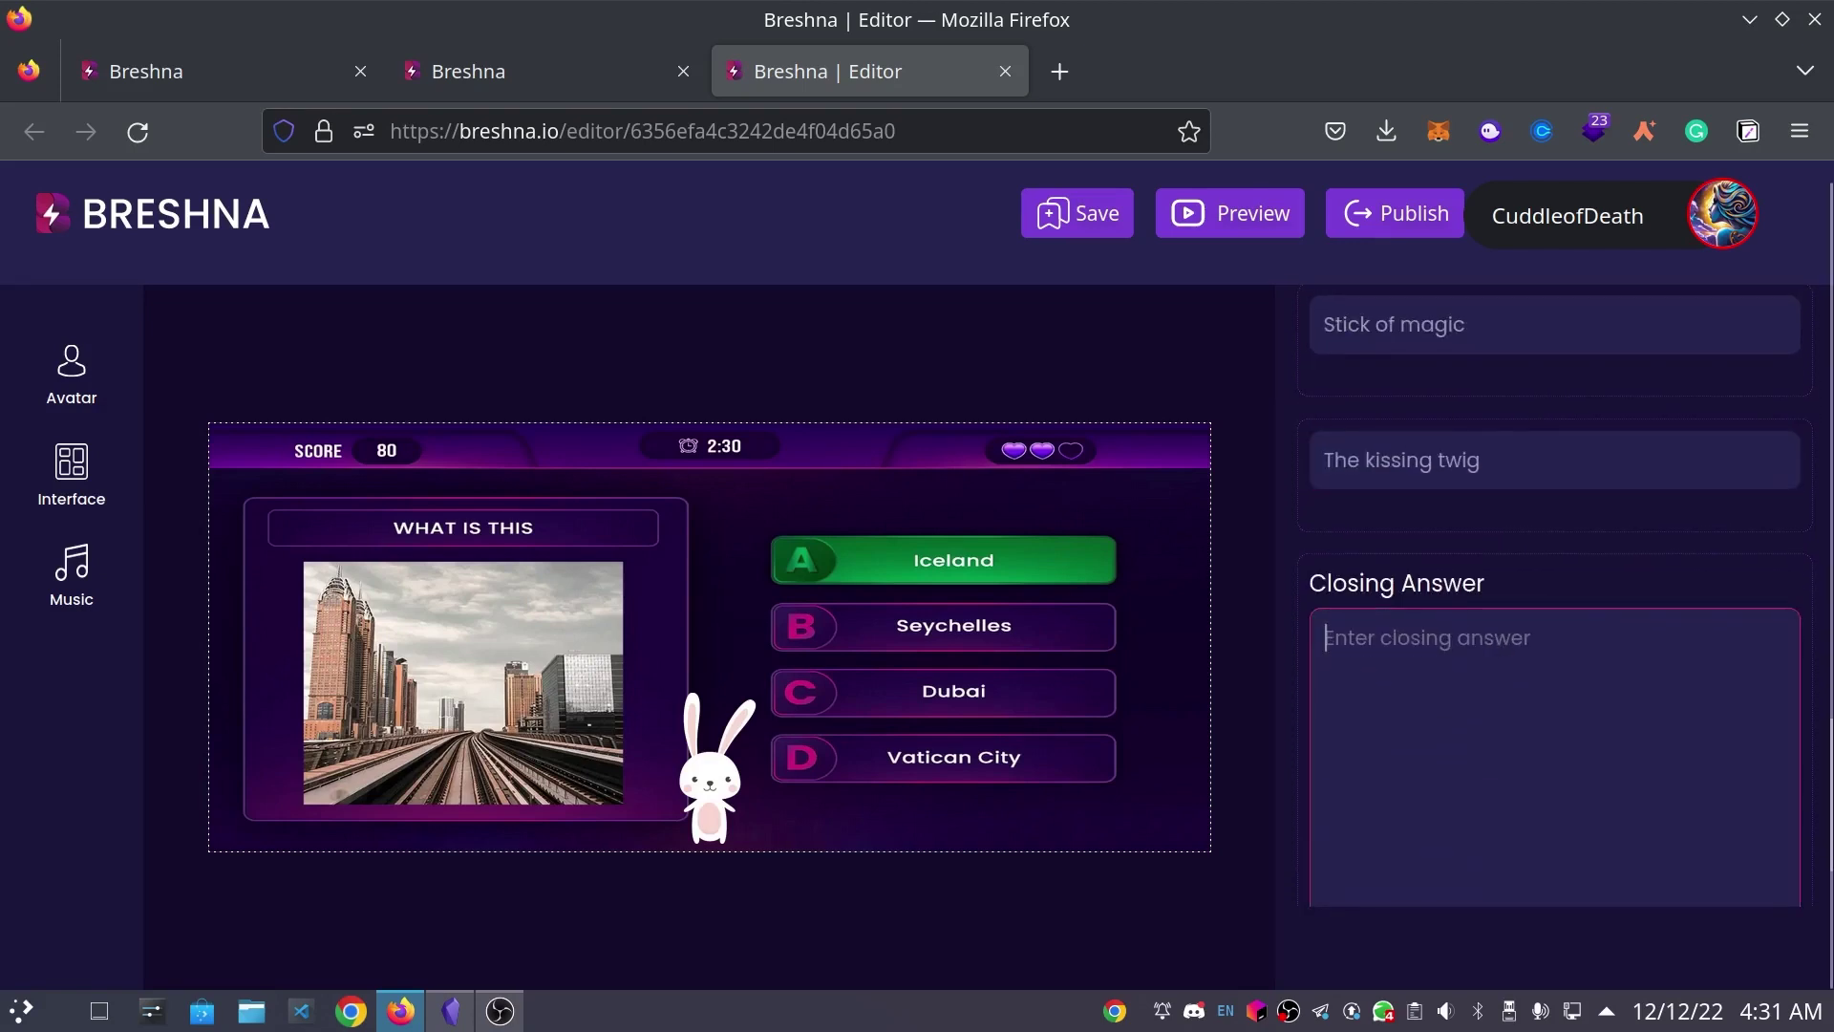
- Type the closing message 'Can you believe that Mistletoe actually means "dung on a twig?" Congrats…'
type("Can you belive")
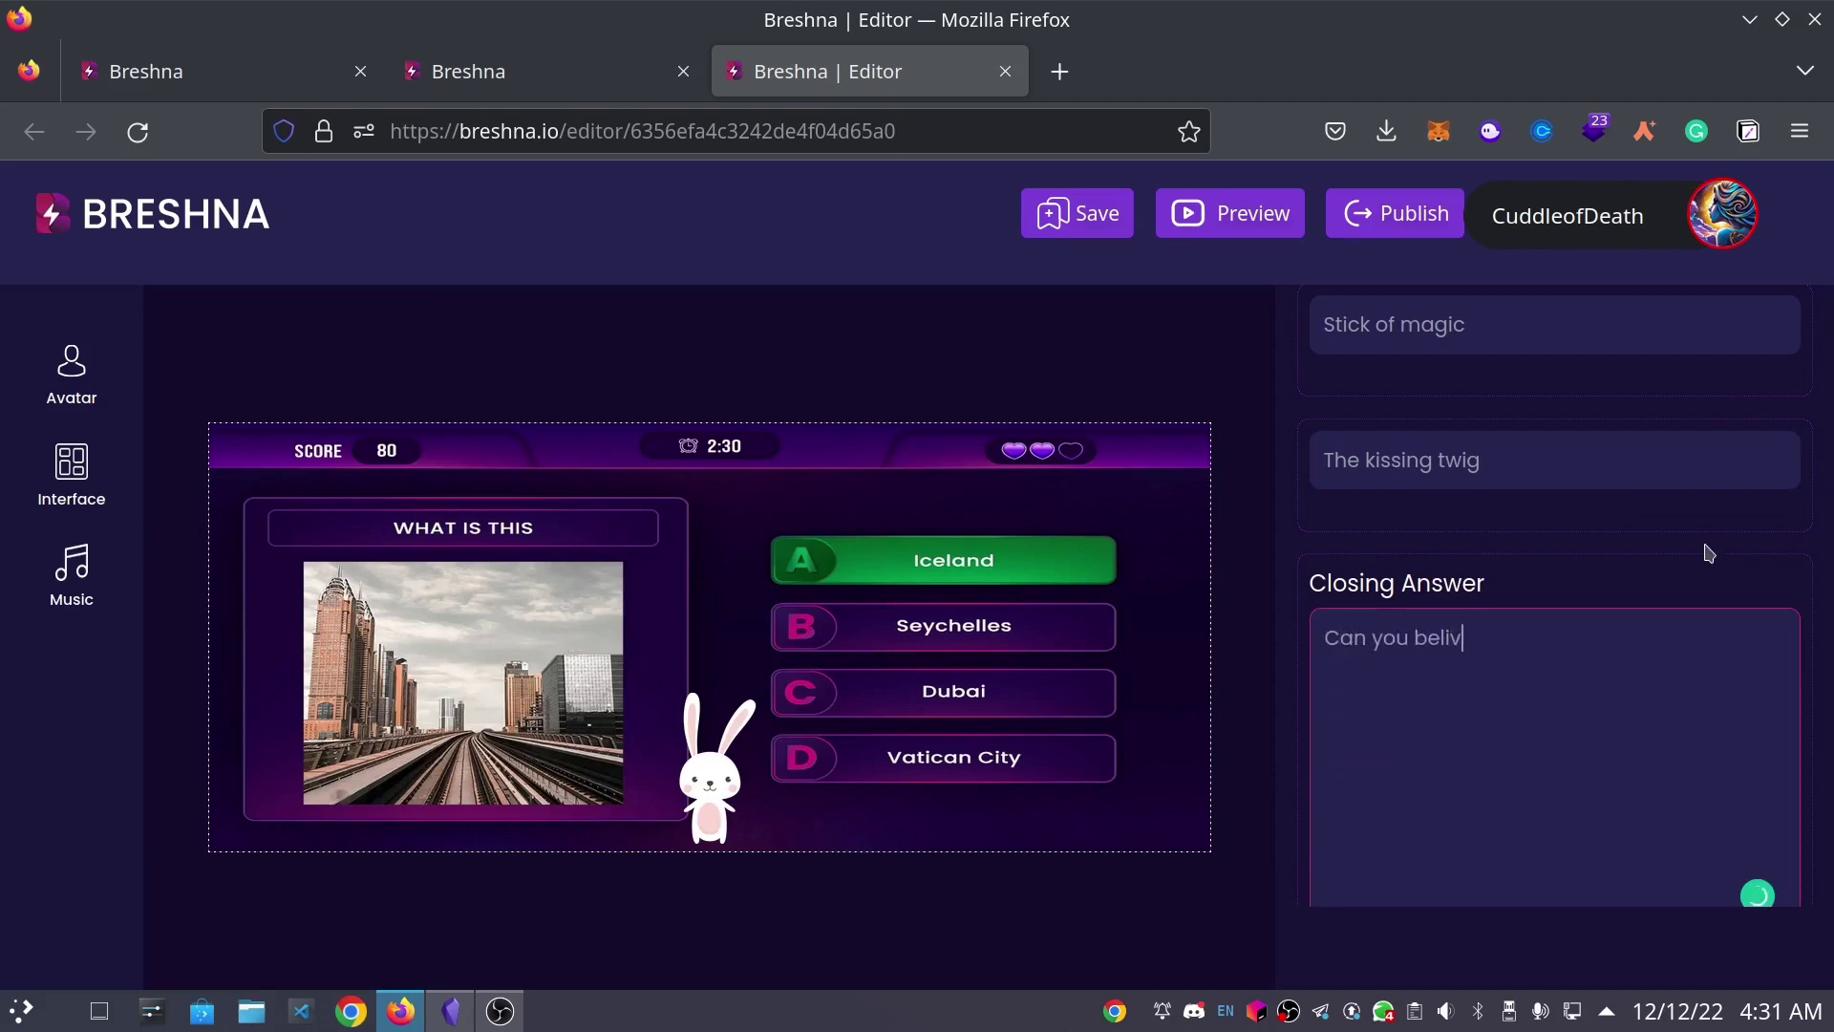
key("BackSpace")
type("eve that Mistletoe ac")
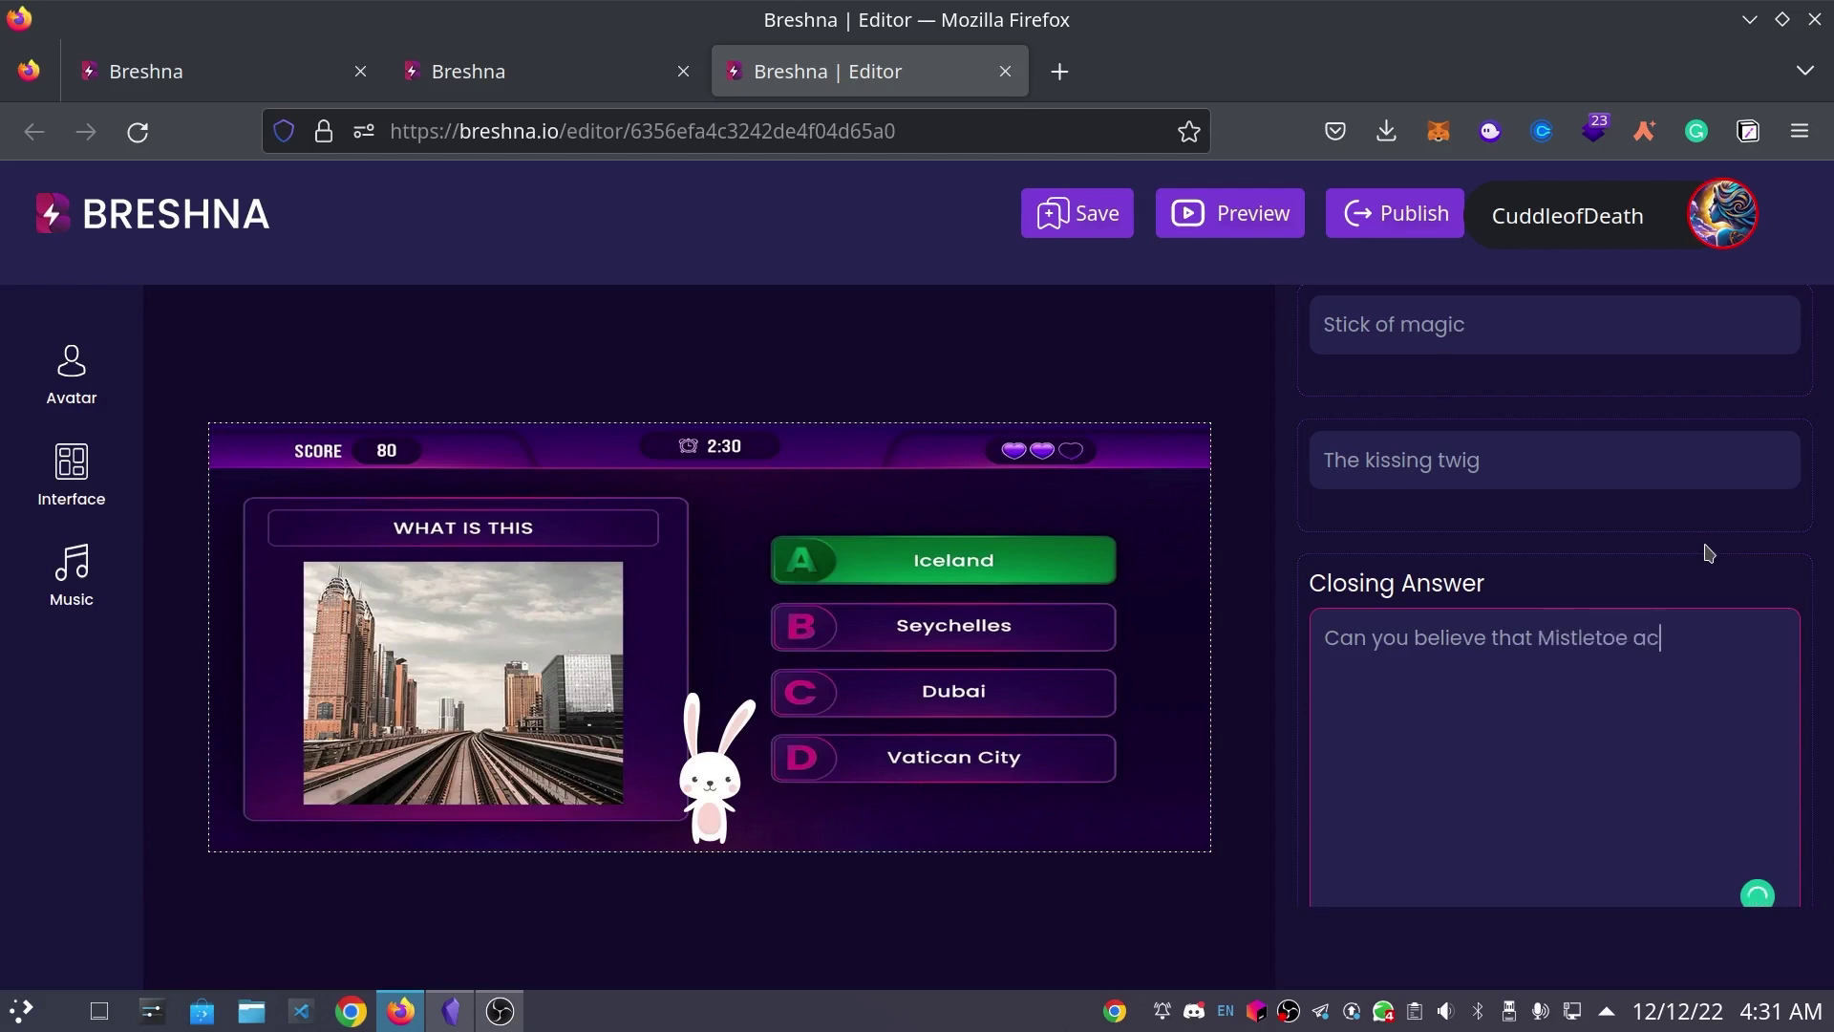
type("tually means \"dung on a twig?")
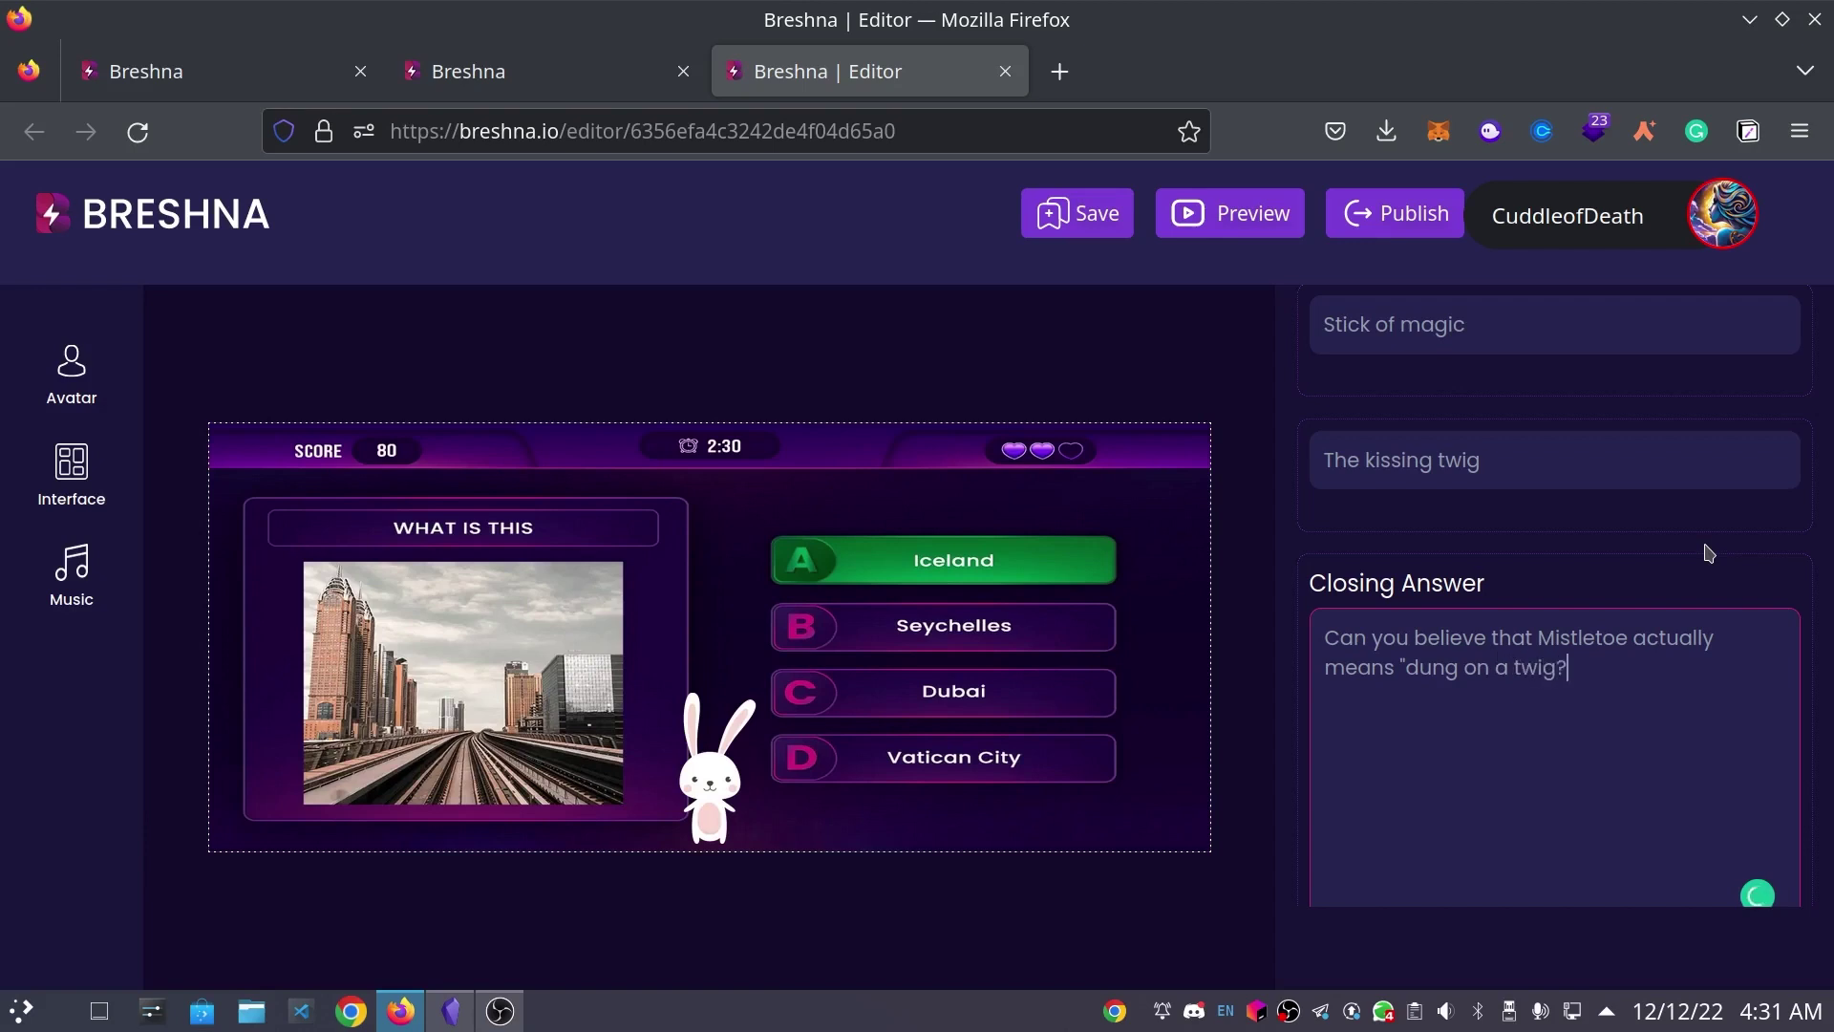
type("\" Congrats if you")
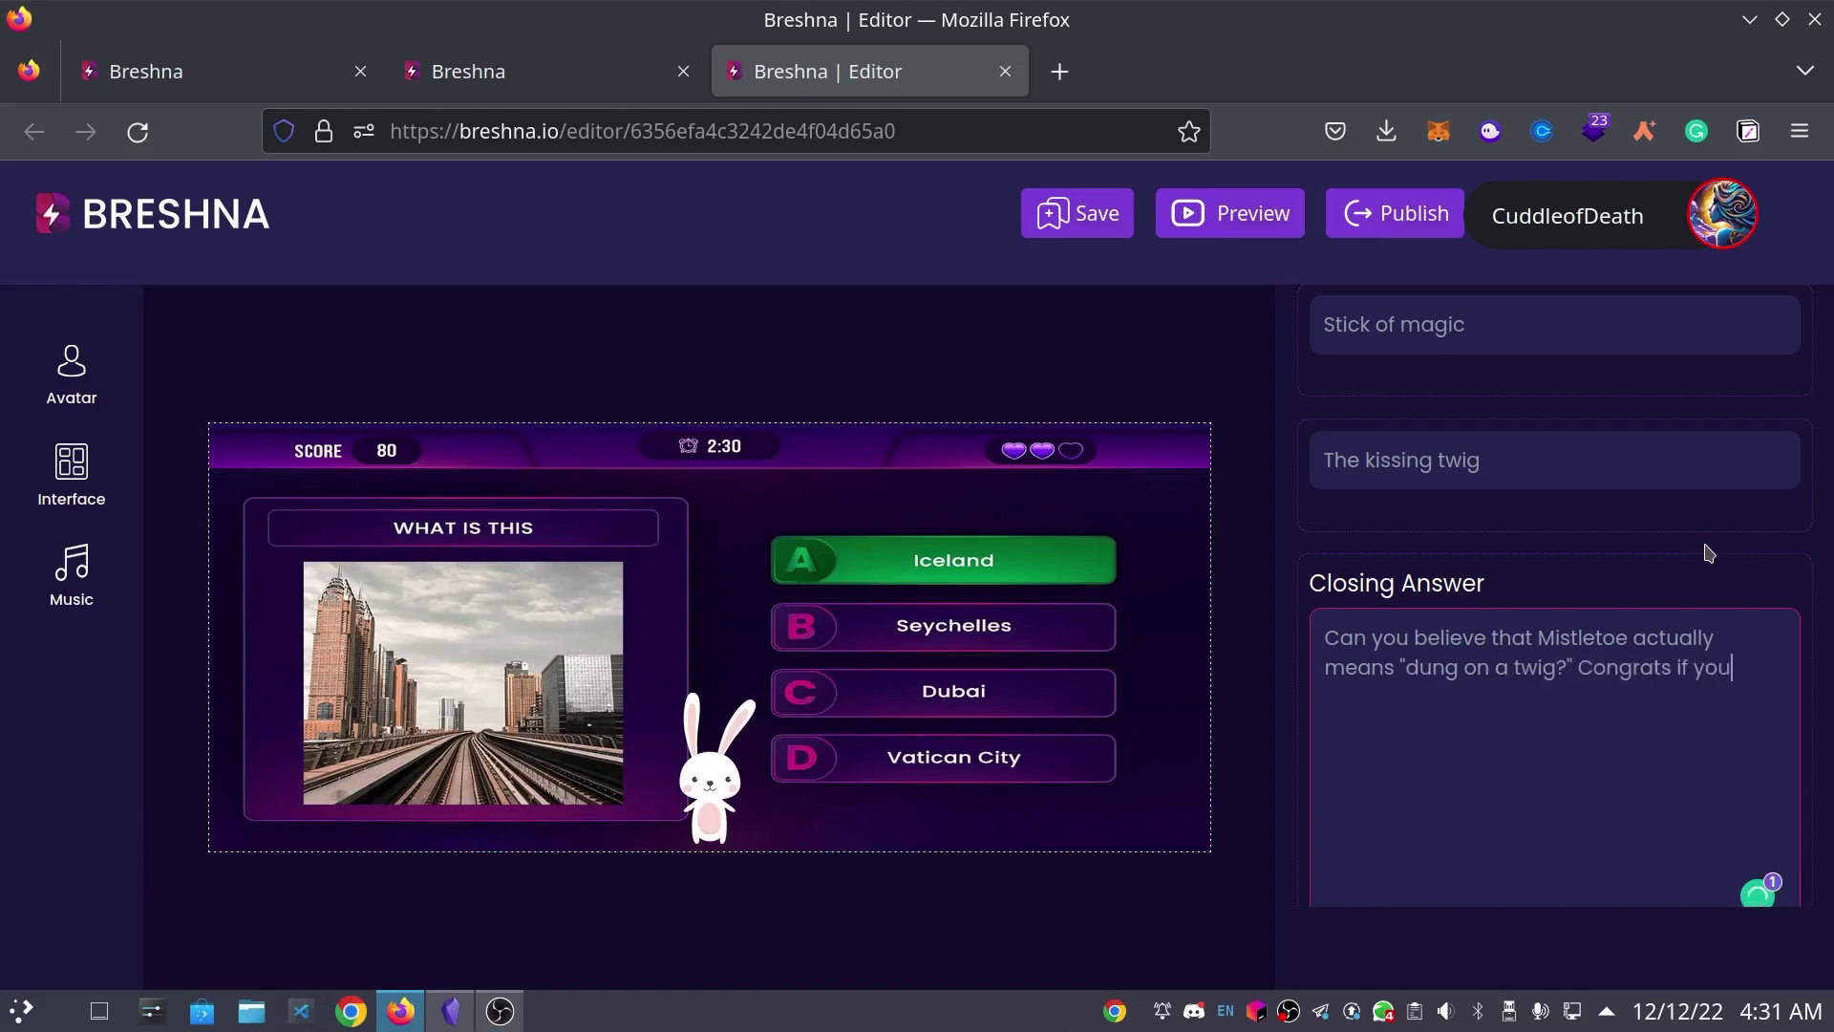
type(" got it correct!")
scroll(1709, 553, "down", 2)
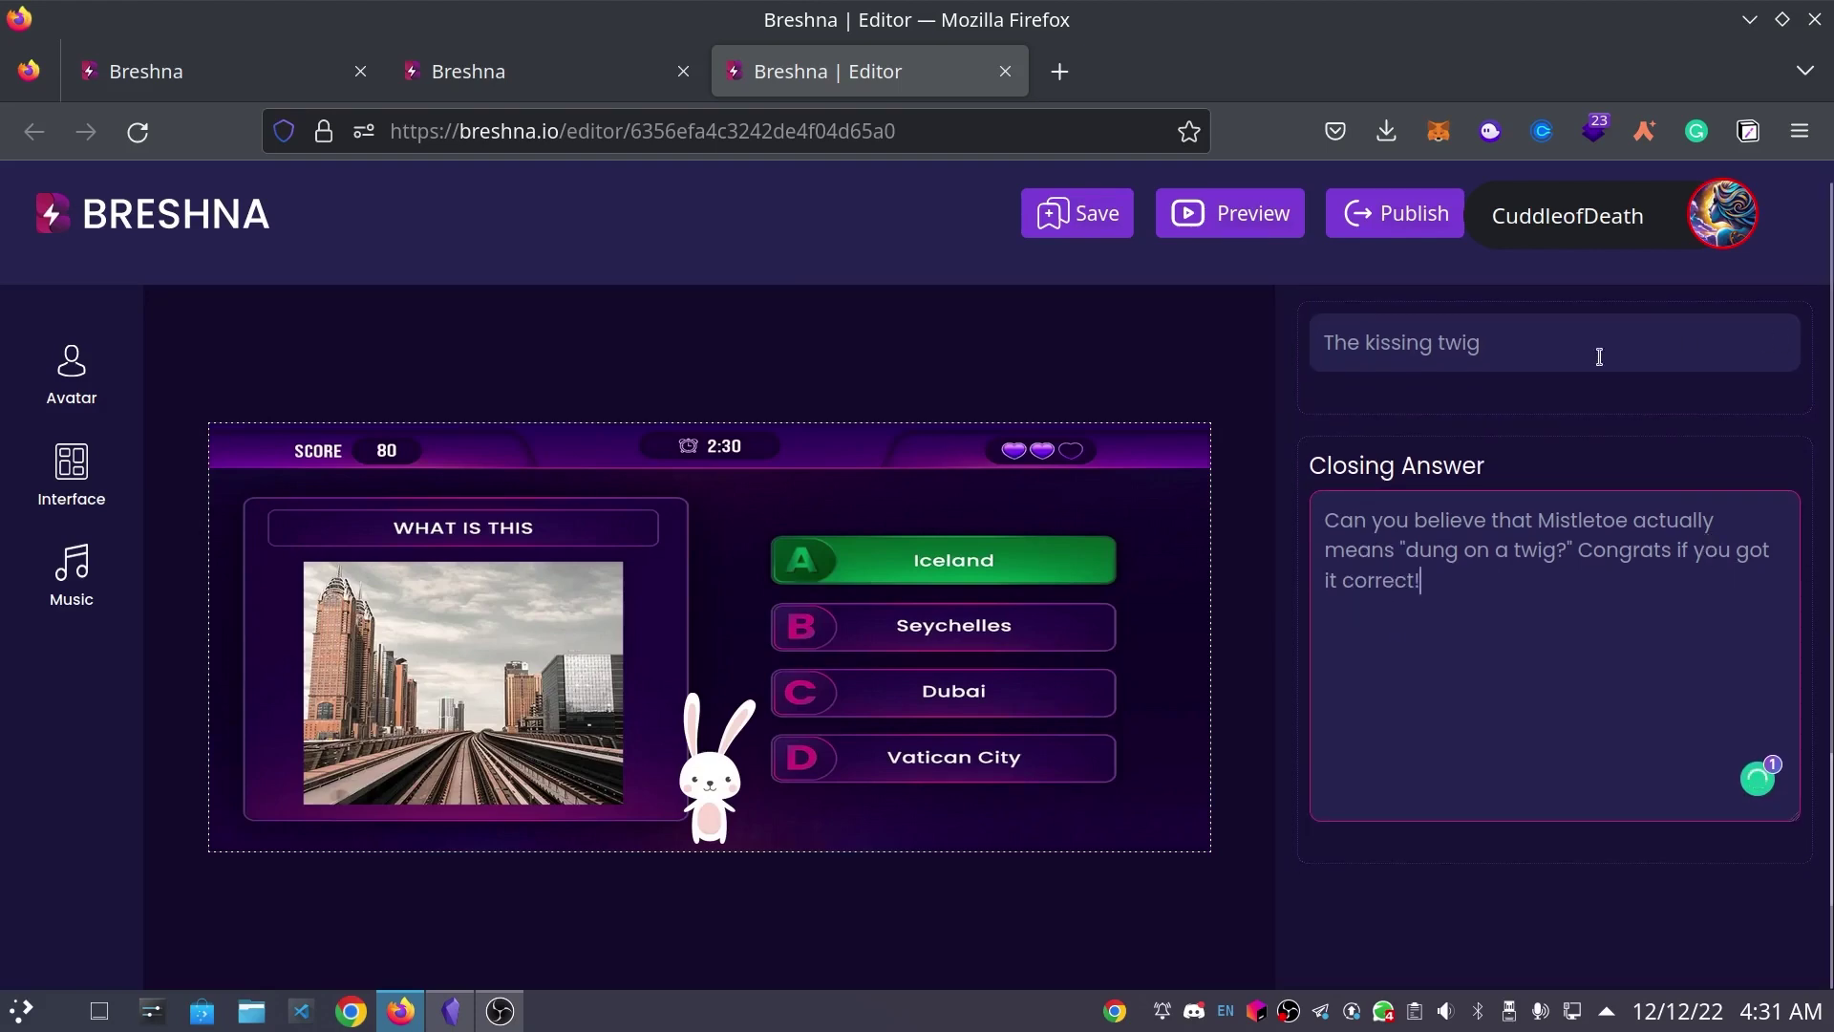
scroll(1618, 512, "up", 10)
scroll(1621, 512, "up", 5)
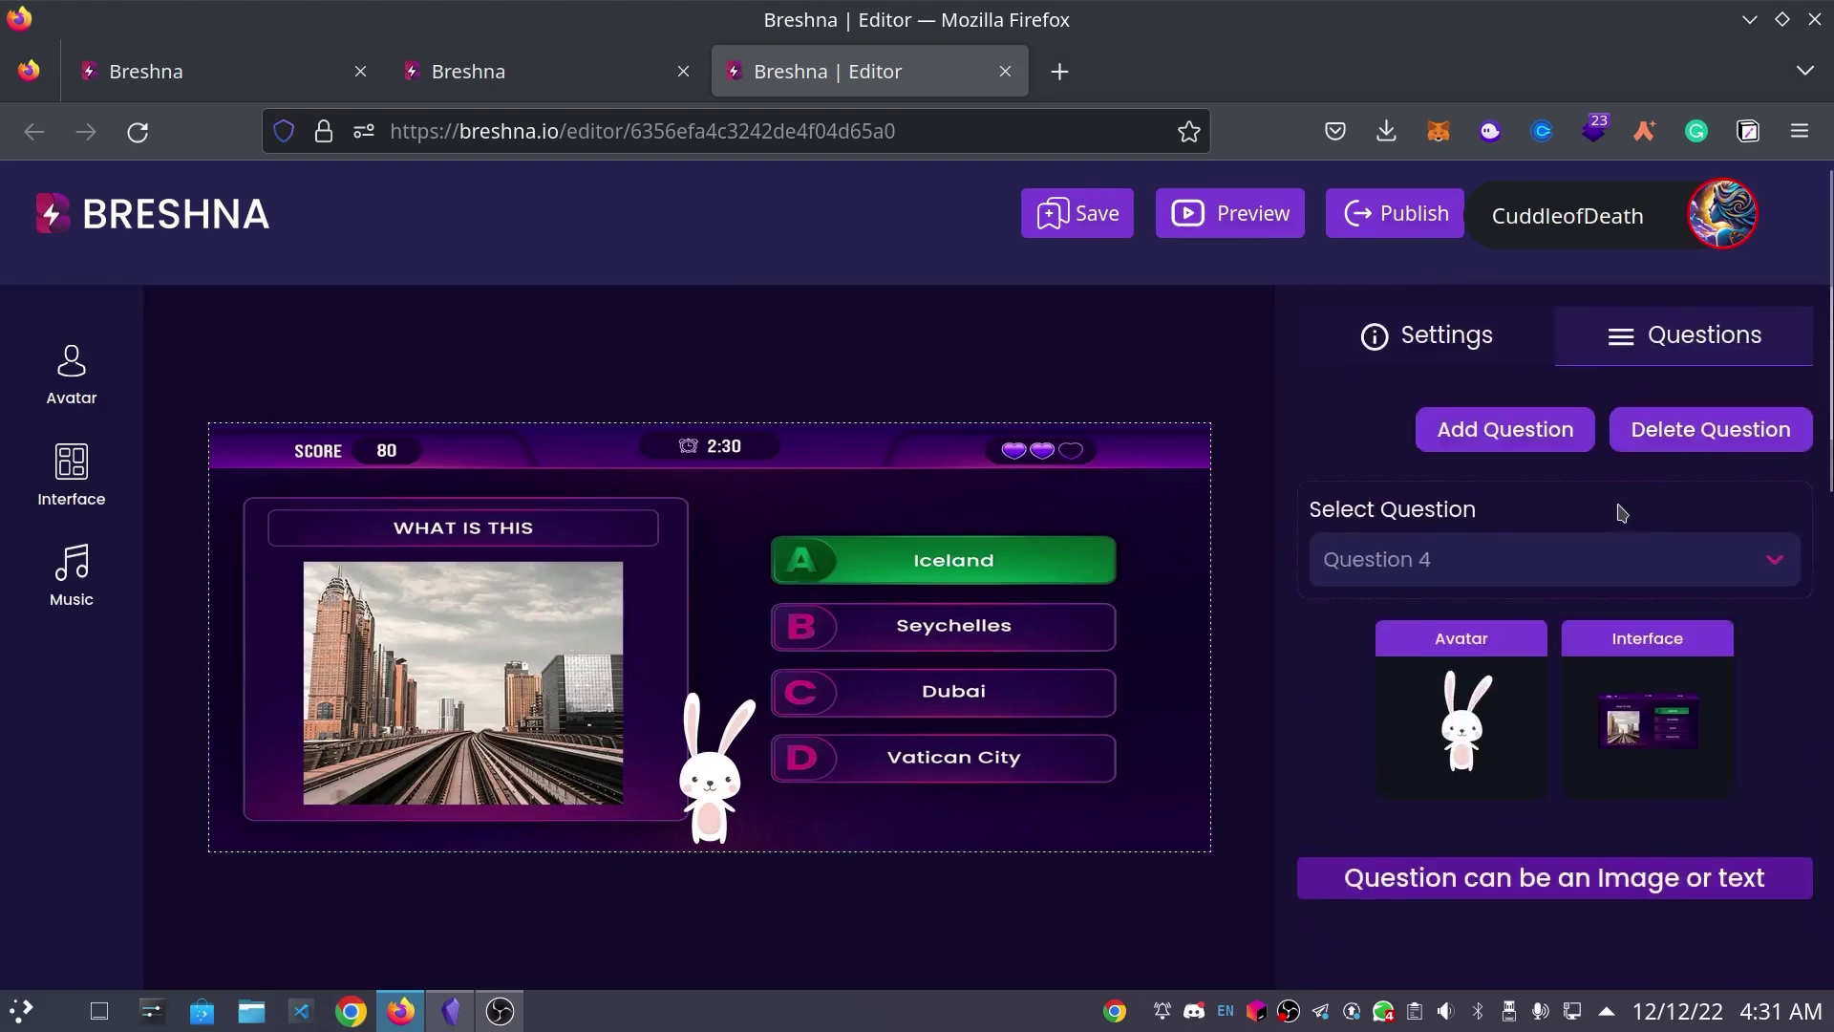
left_click(1502, 564)
left_click(1504, 568)
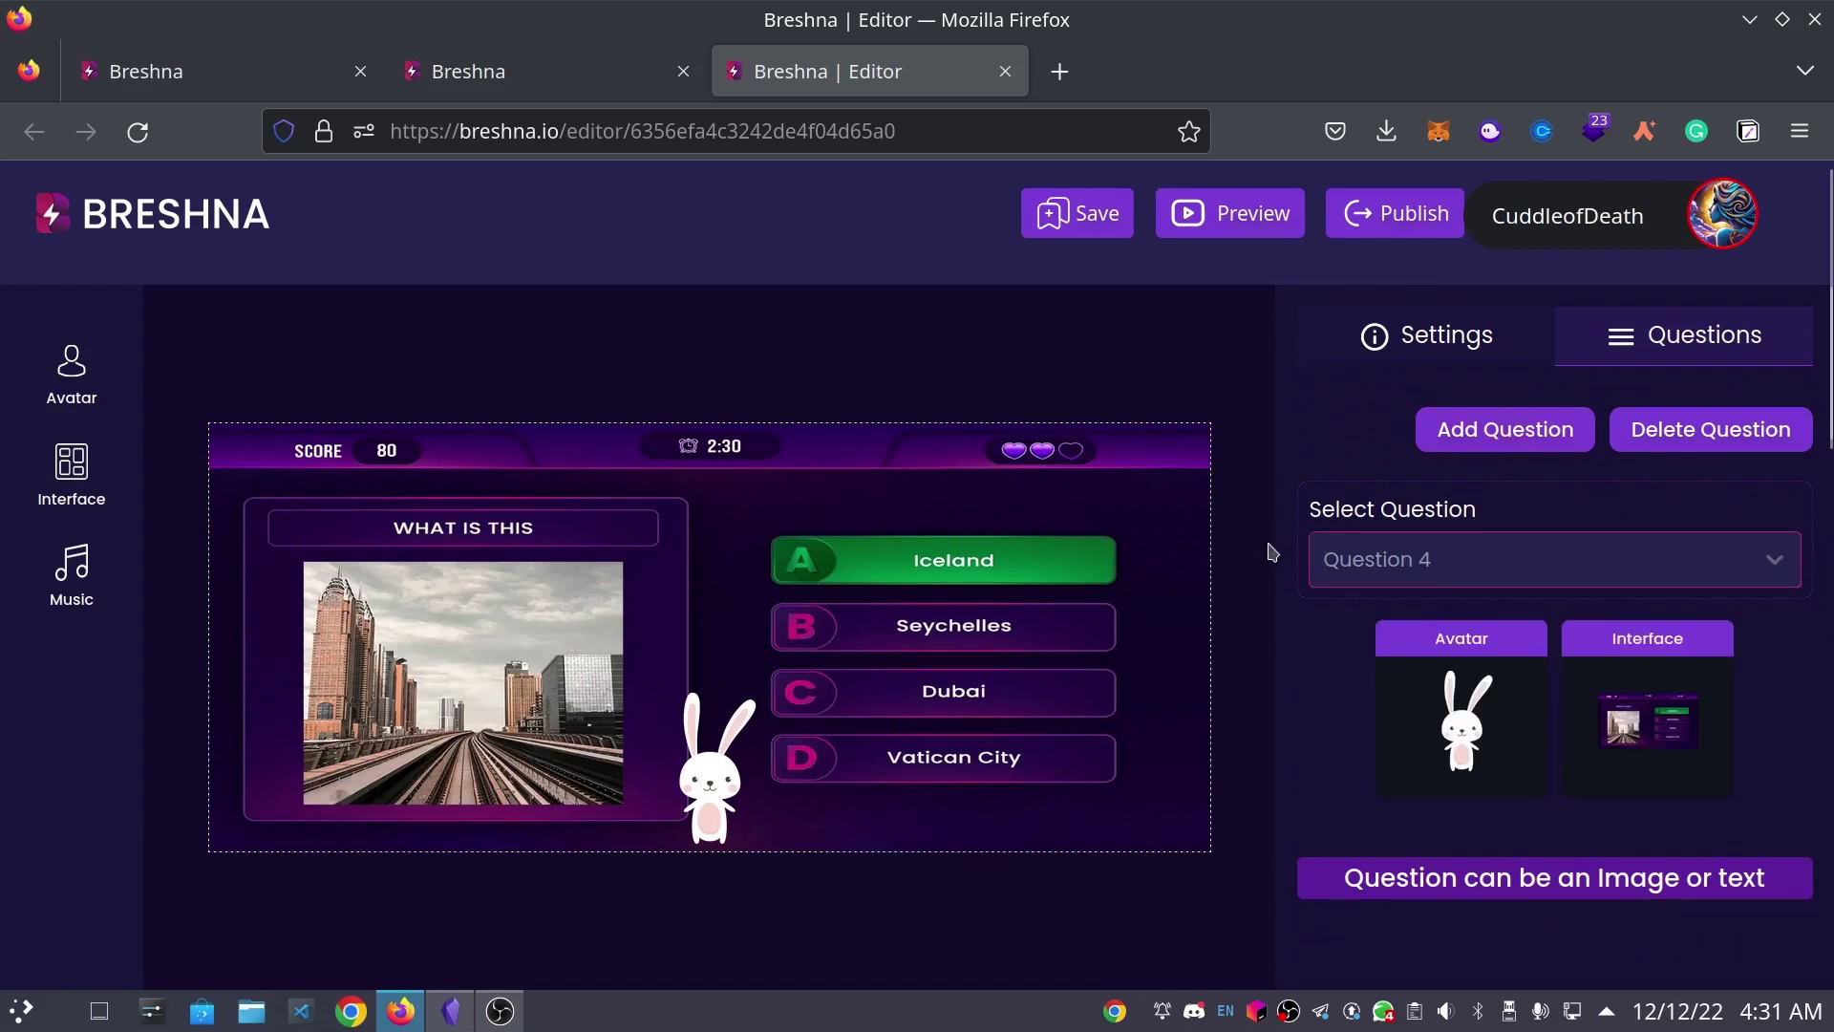
scroll(1304, 655, "down", 6)
scroll(1450, 677, "down", 2)
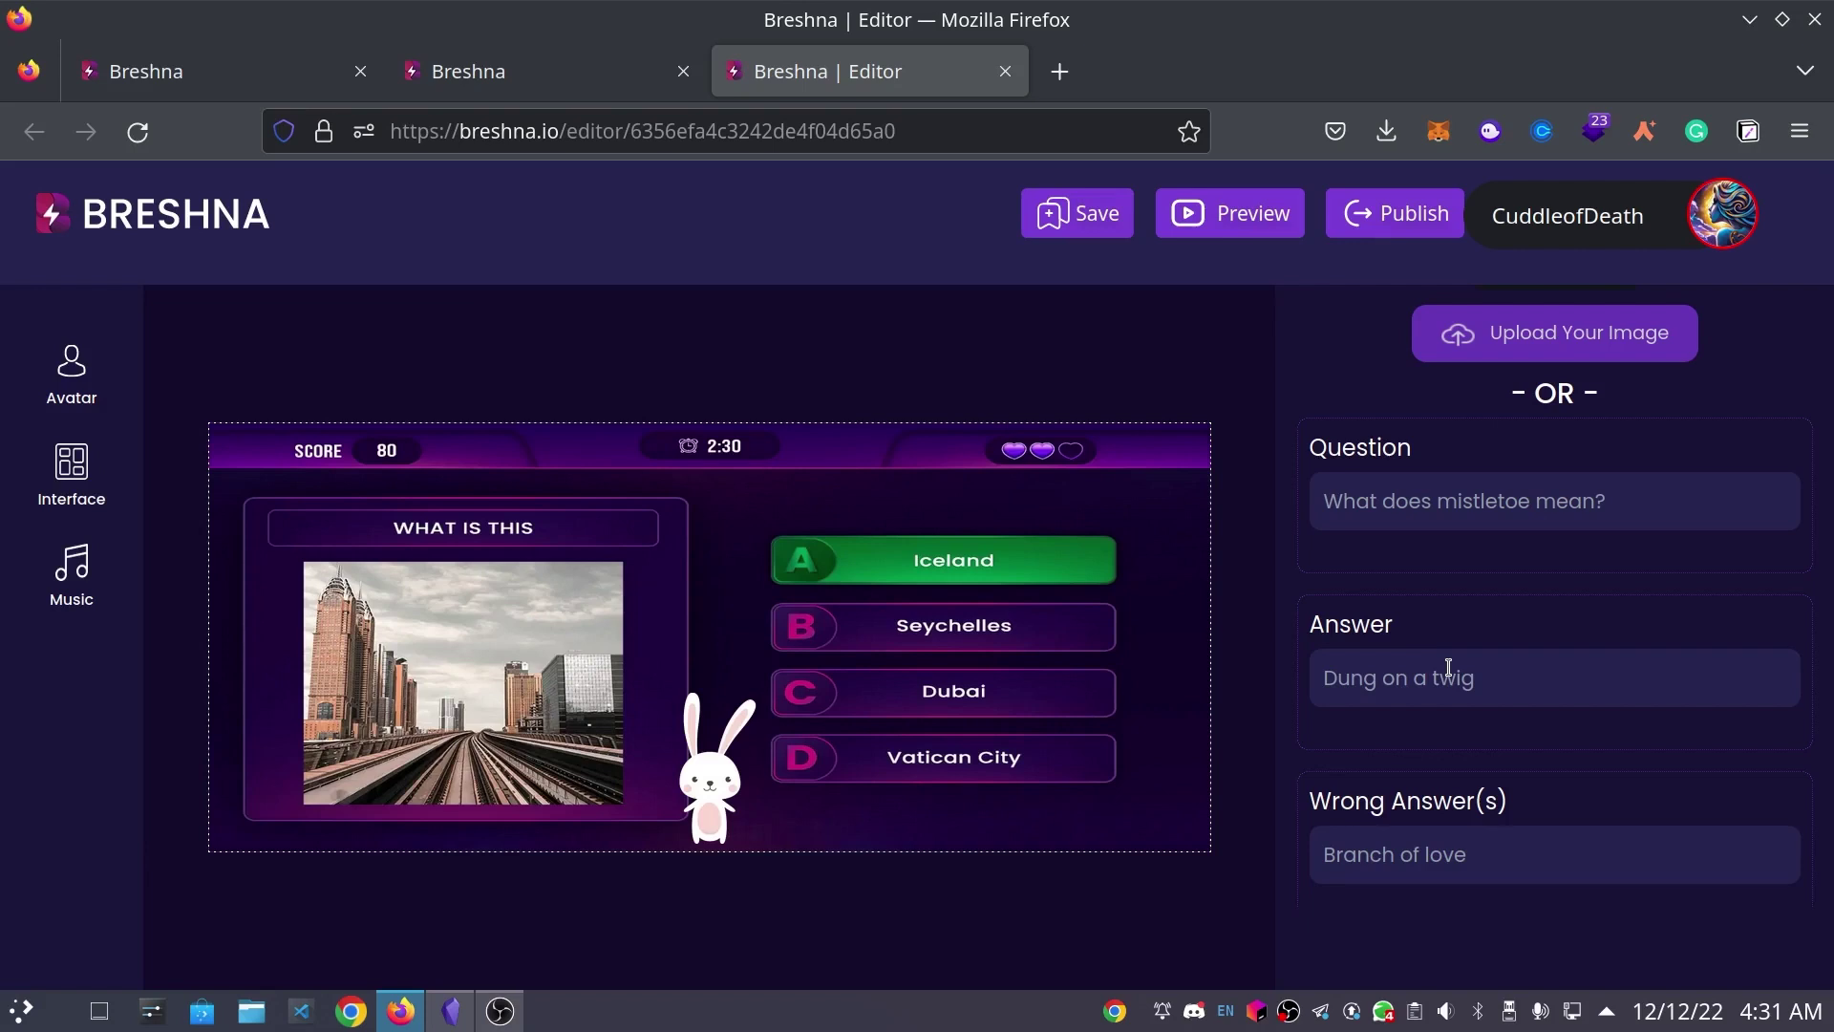
scroll(1449, 667, "up", 7)
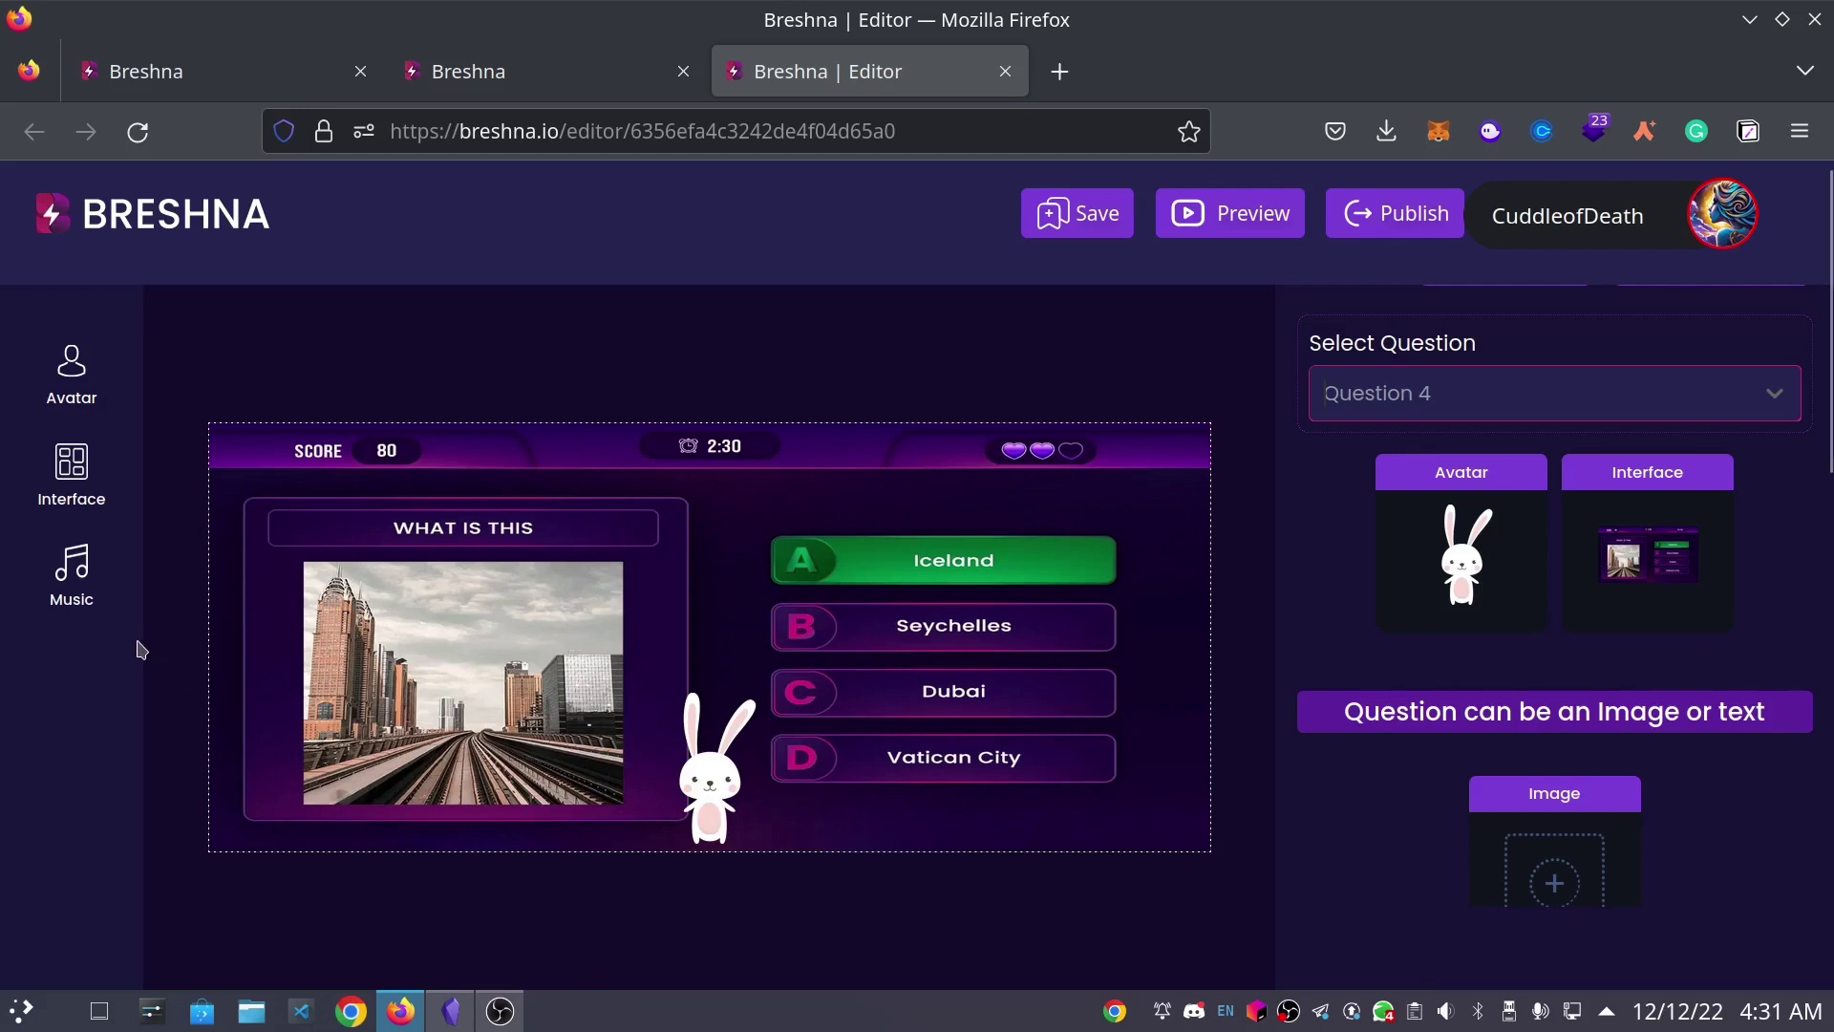
- Choose the Little idea track from the Music list as background music
left_click(86, 600)
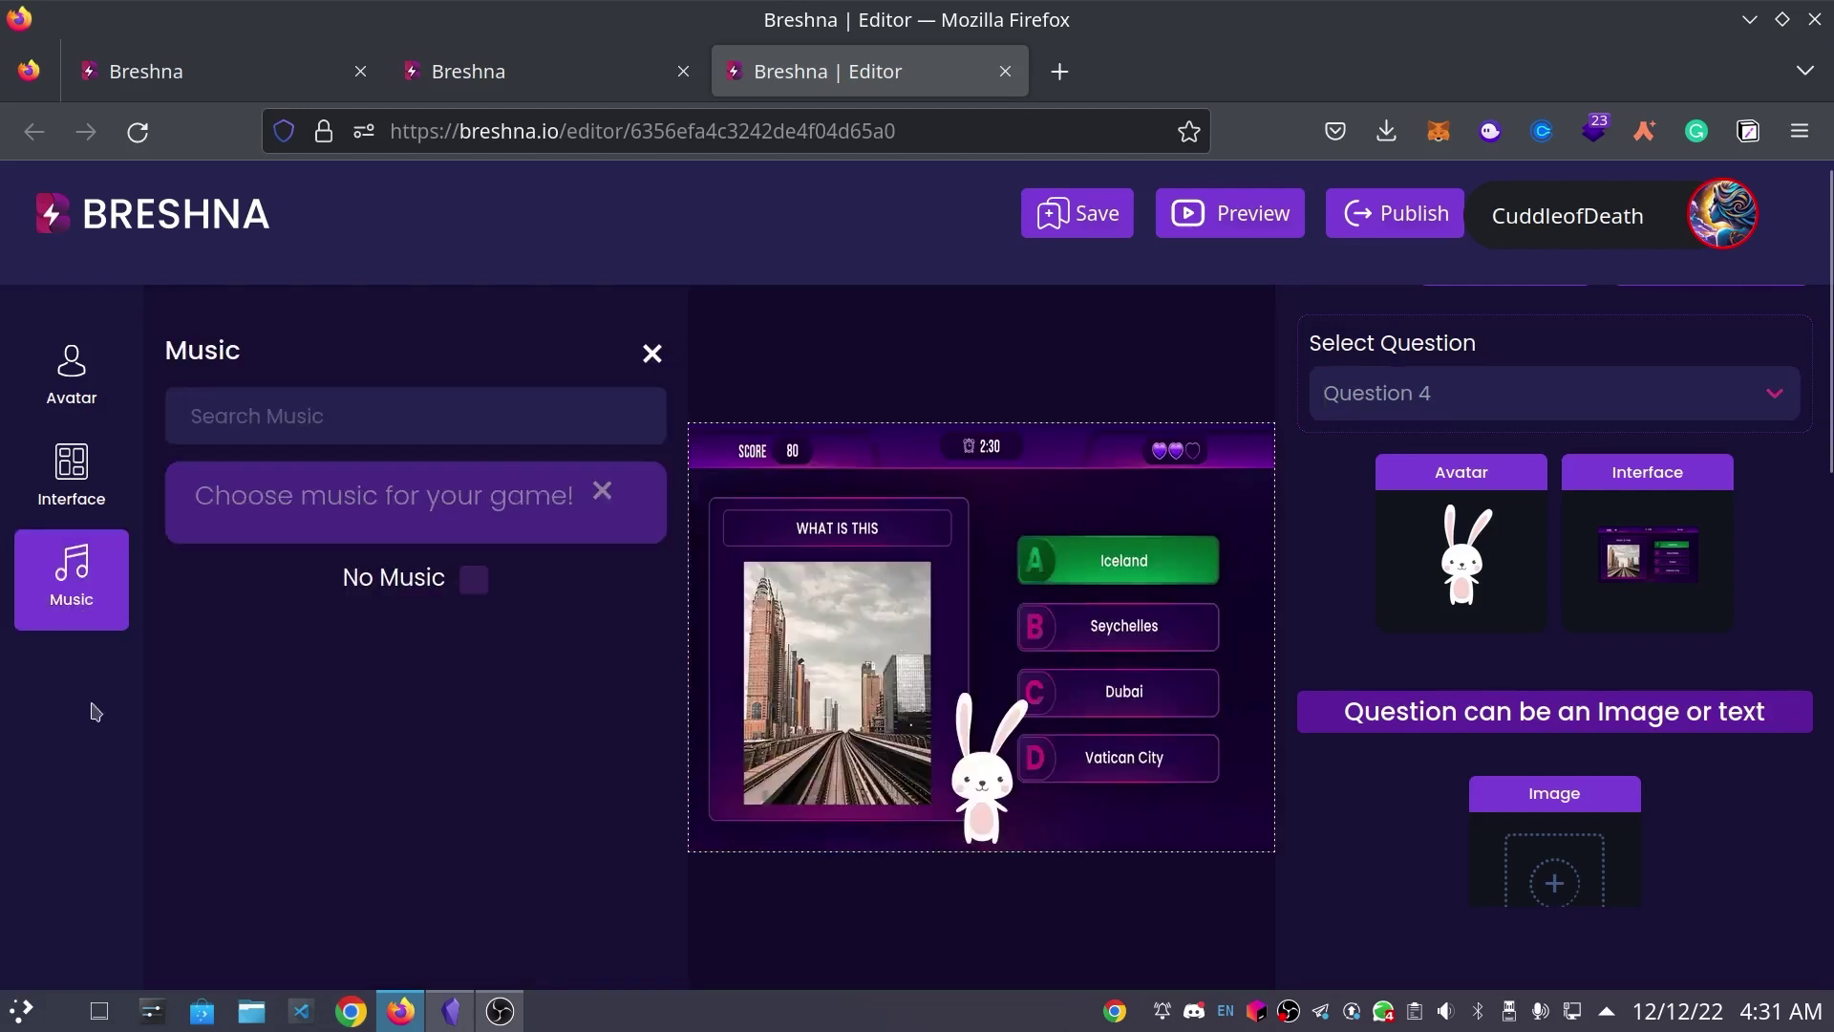
scroll(418, 694, "down", 5)
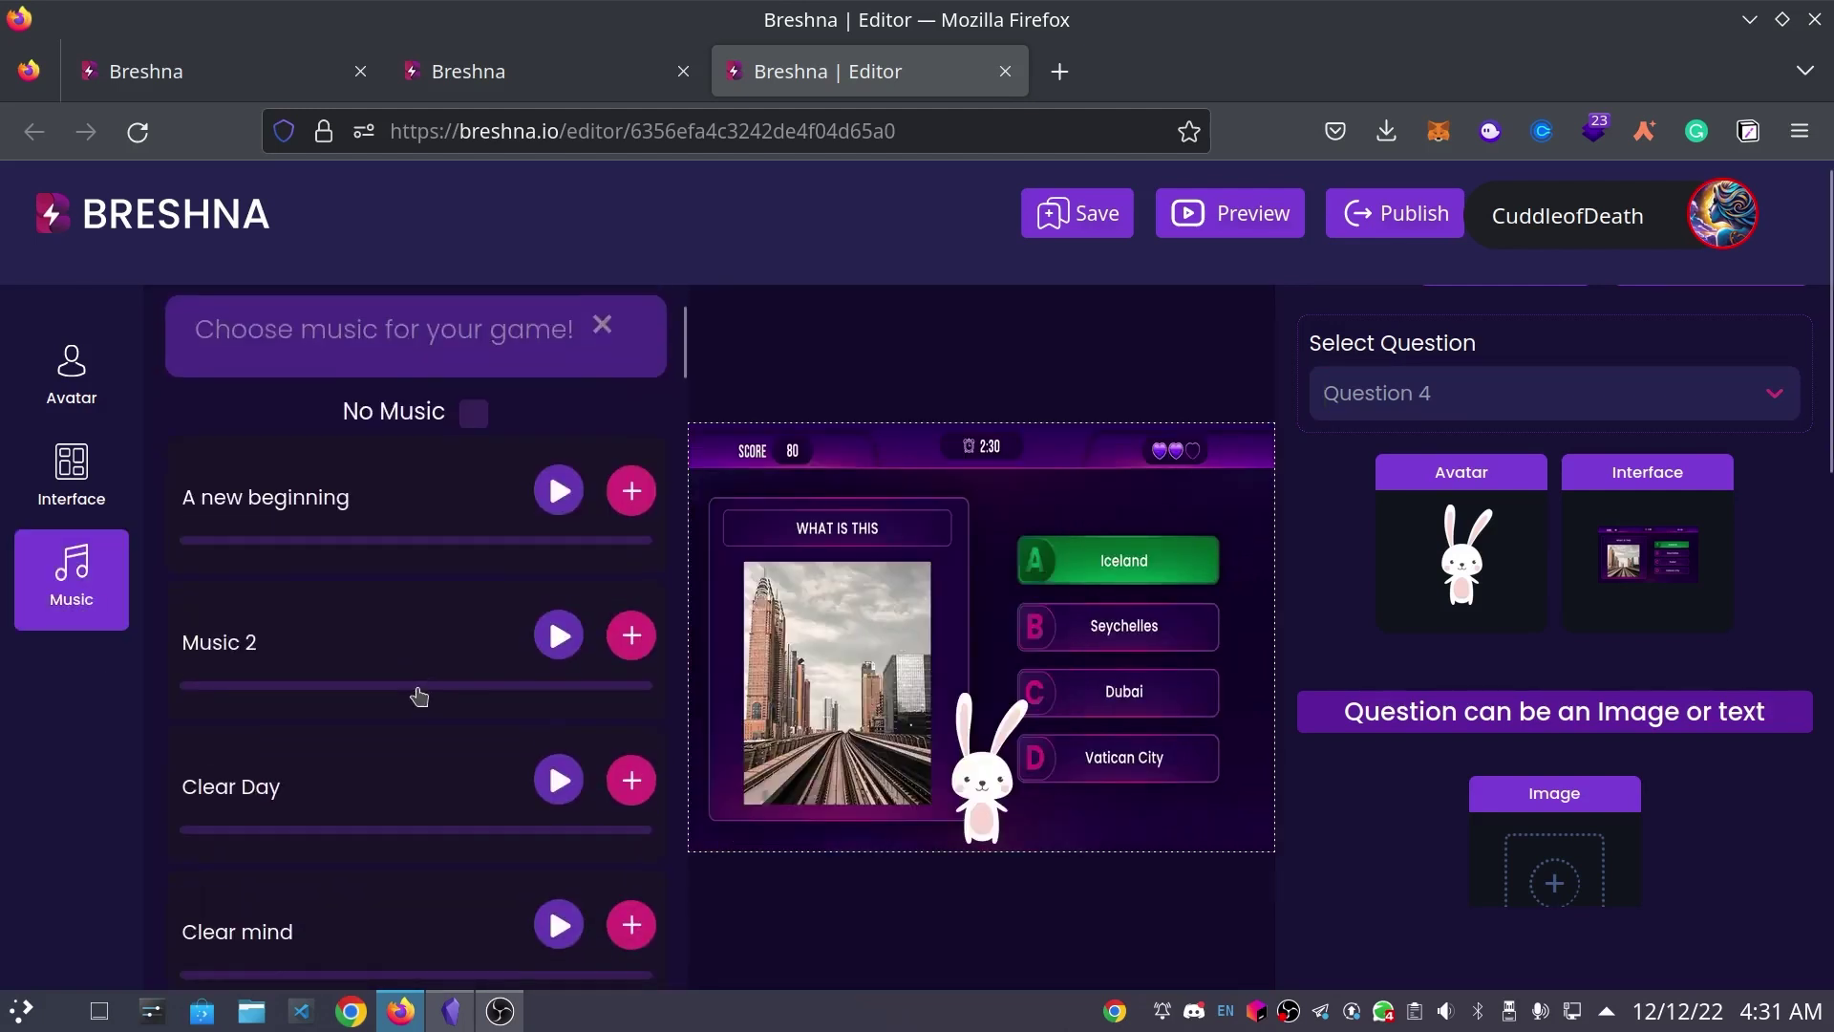
scroll(417, 694, "down", 5)
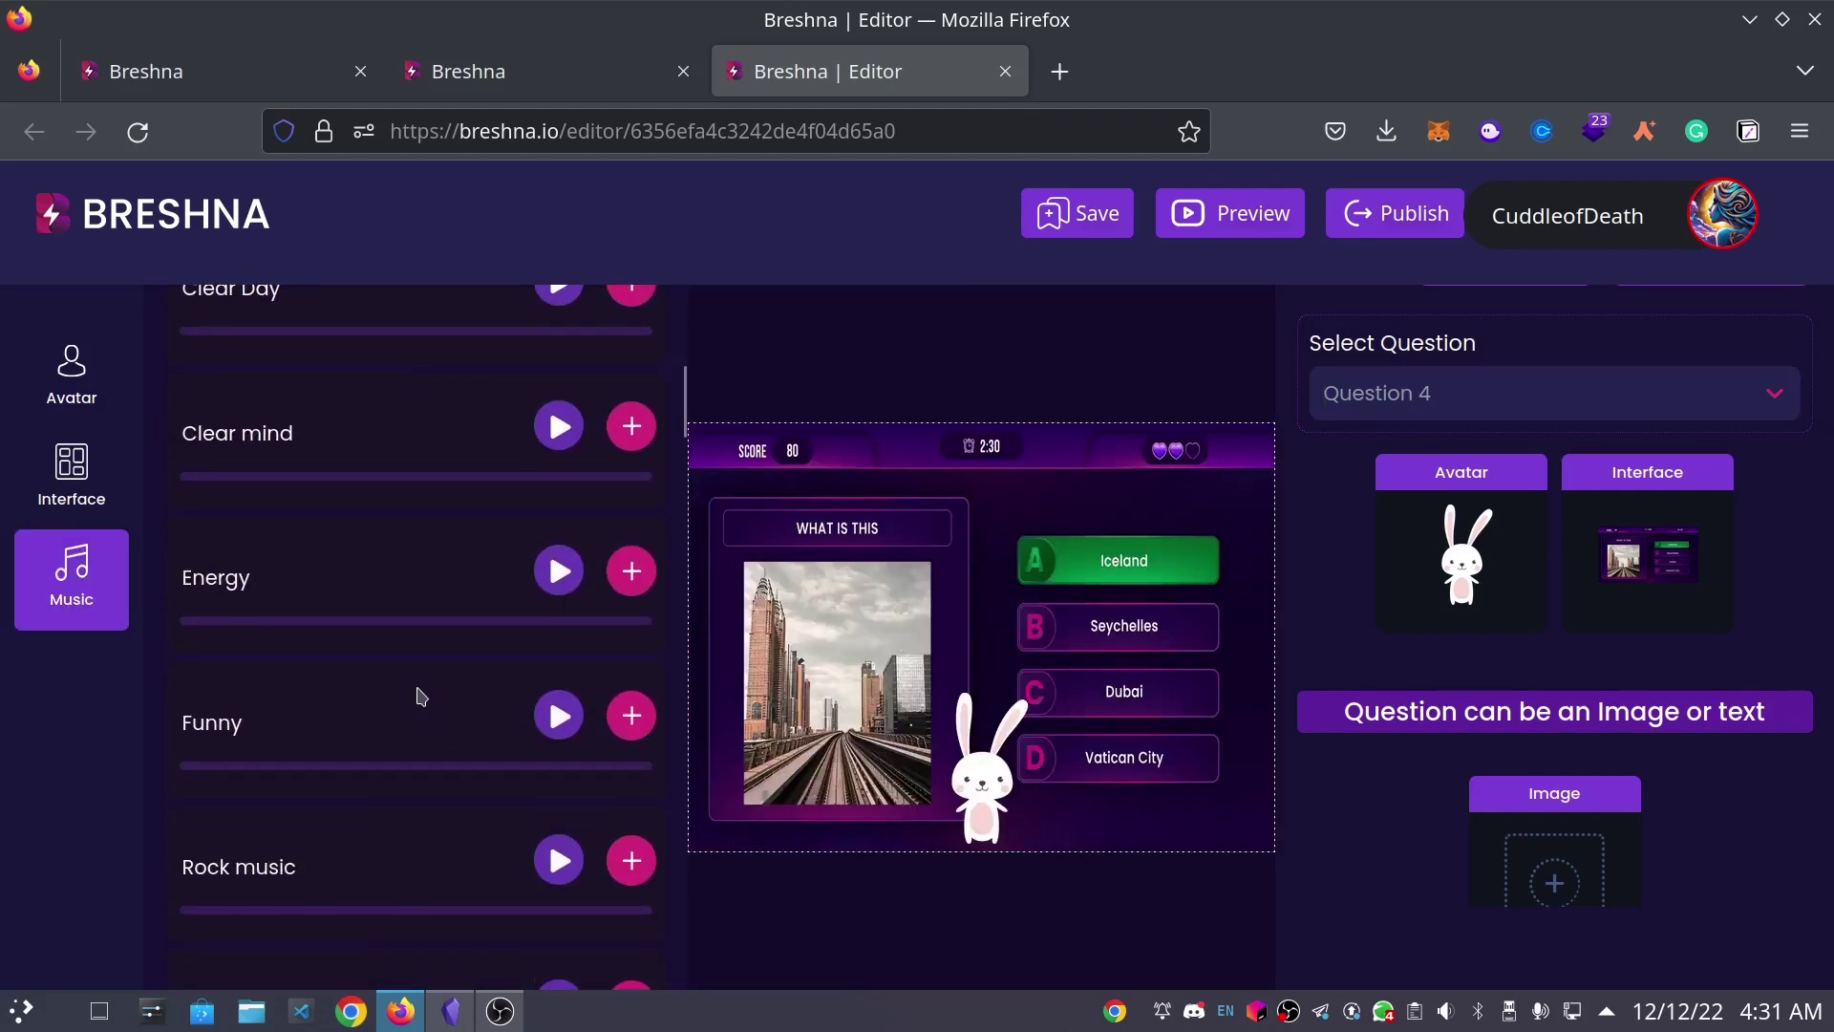
scroll(421, 696, "down", 2)
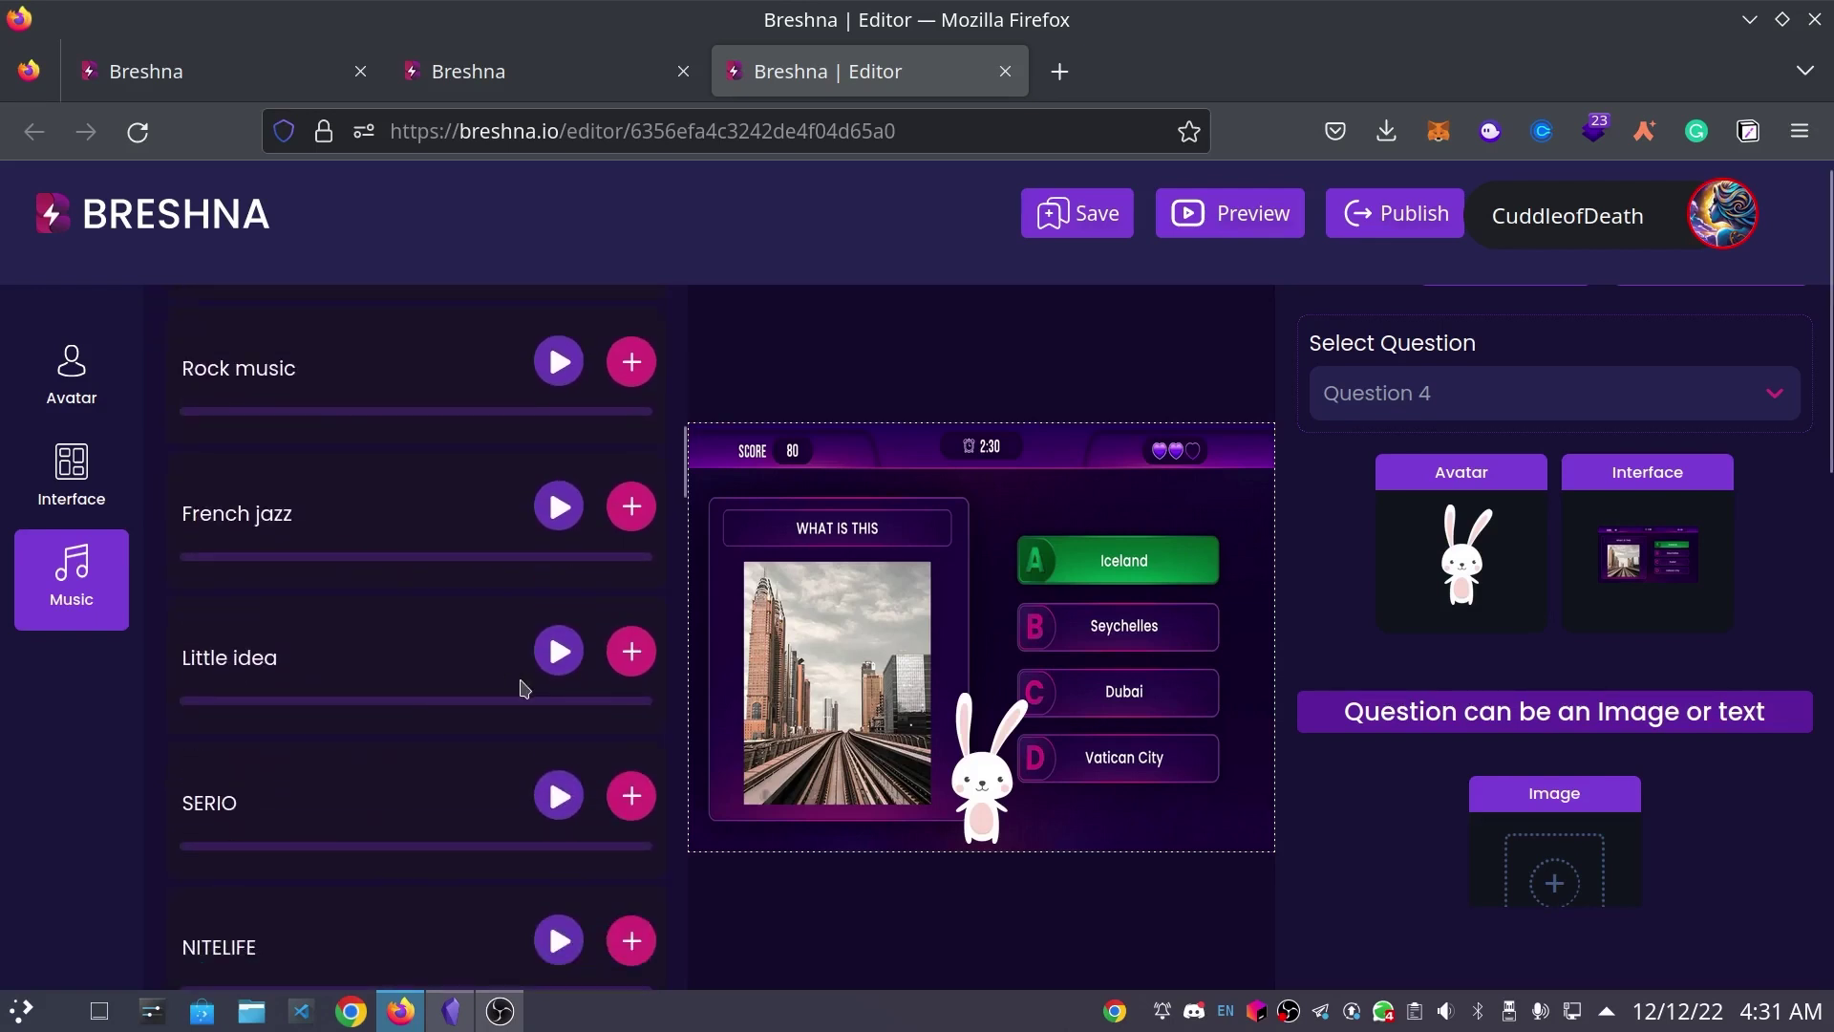
left_click(621, 669)
left_click(70, 605)
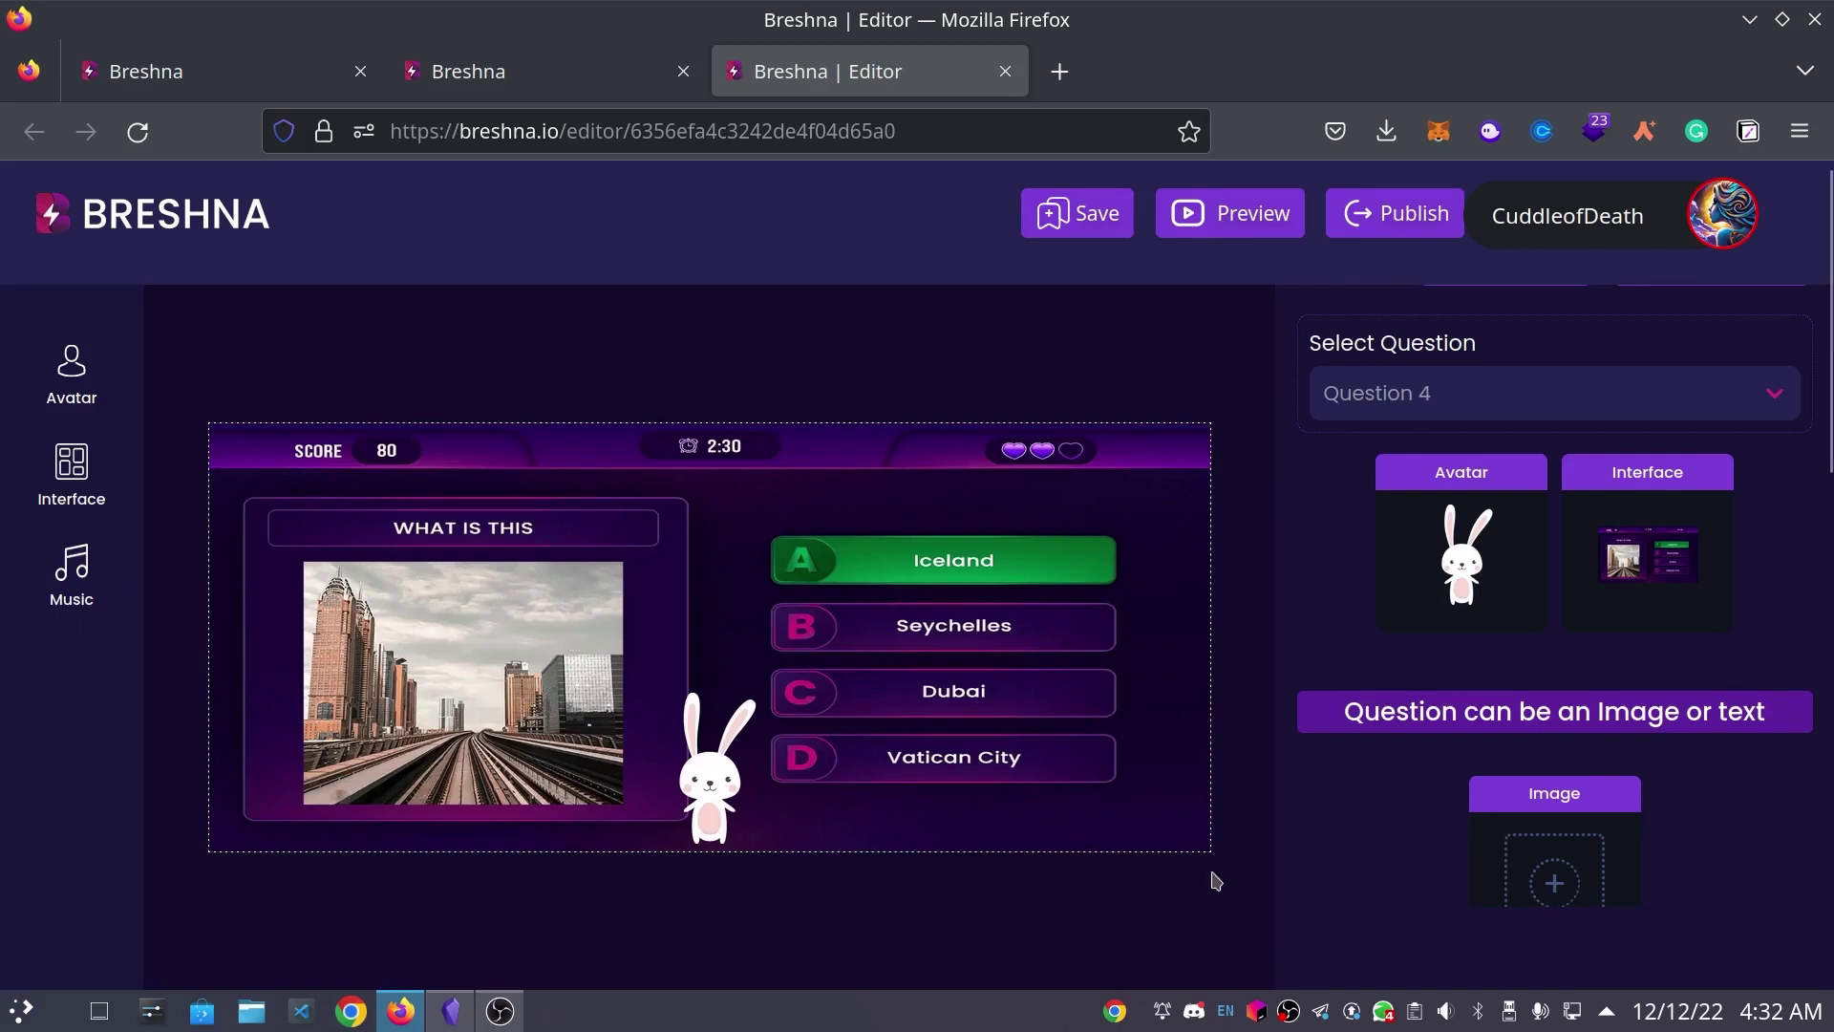
- Publish the Simple Christmas Quiz game so it goes live
left_click(1423, 214)
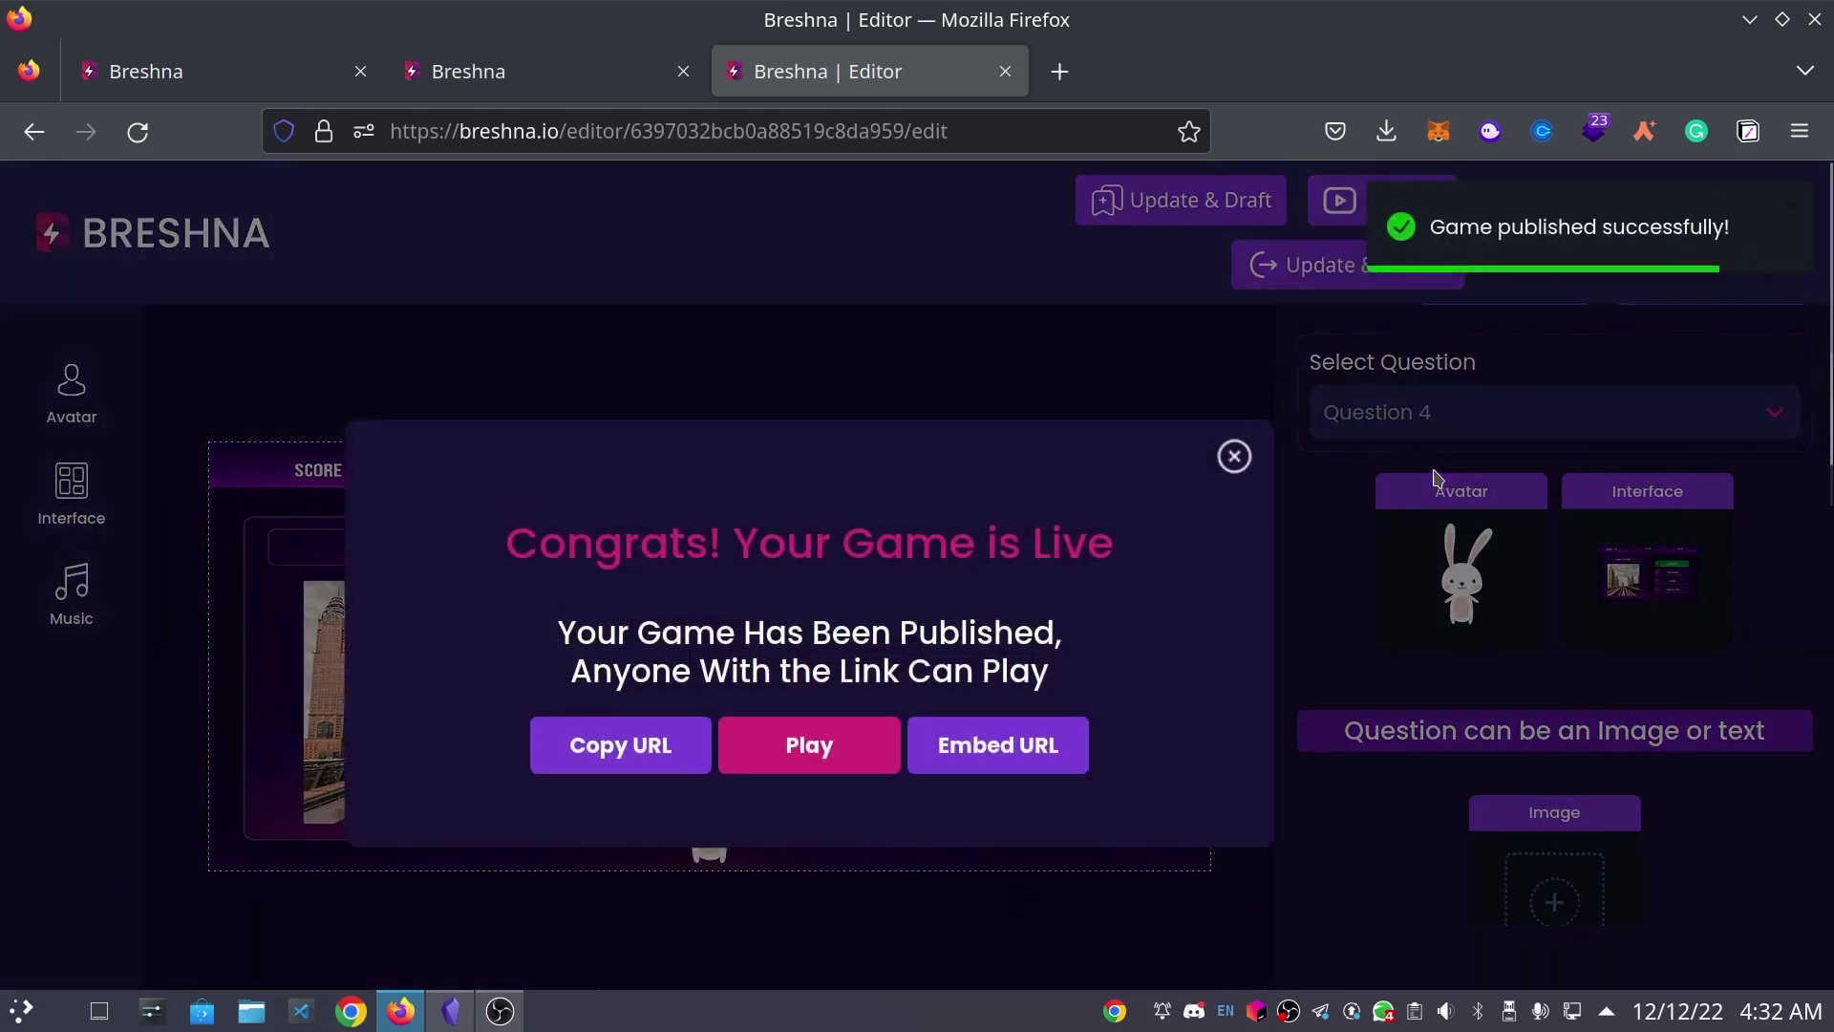